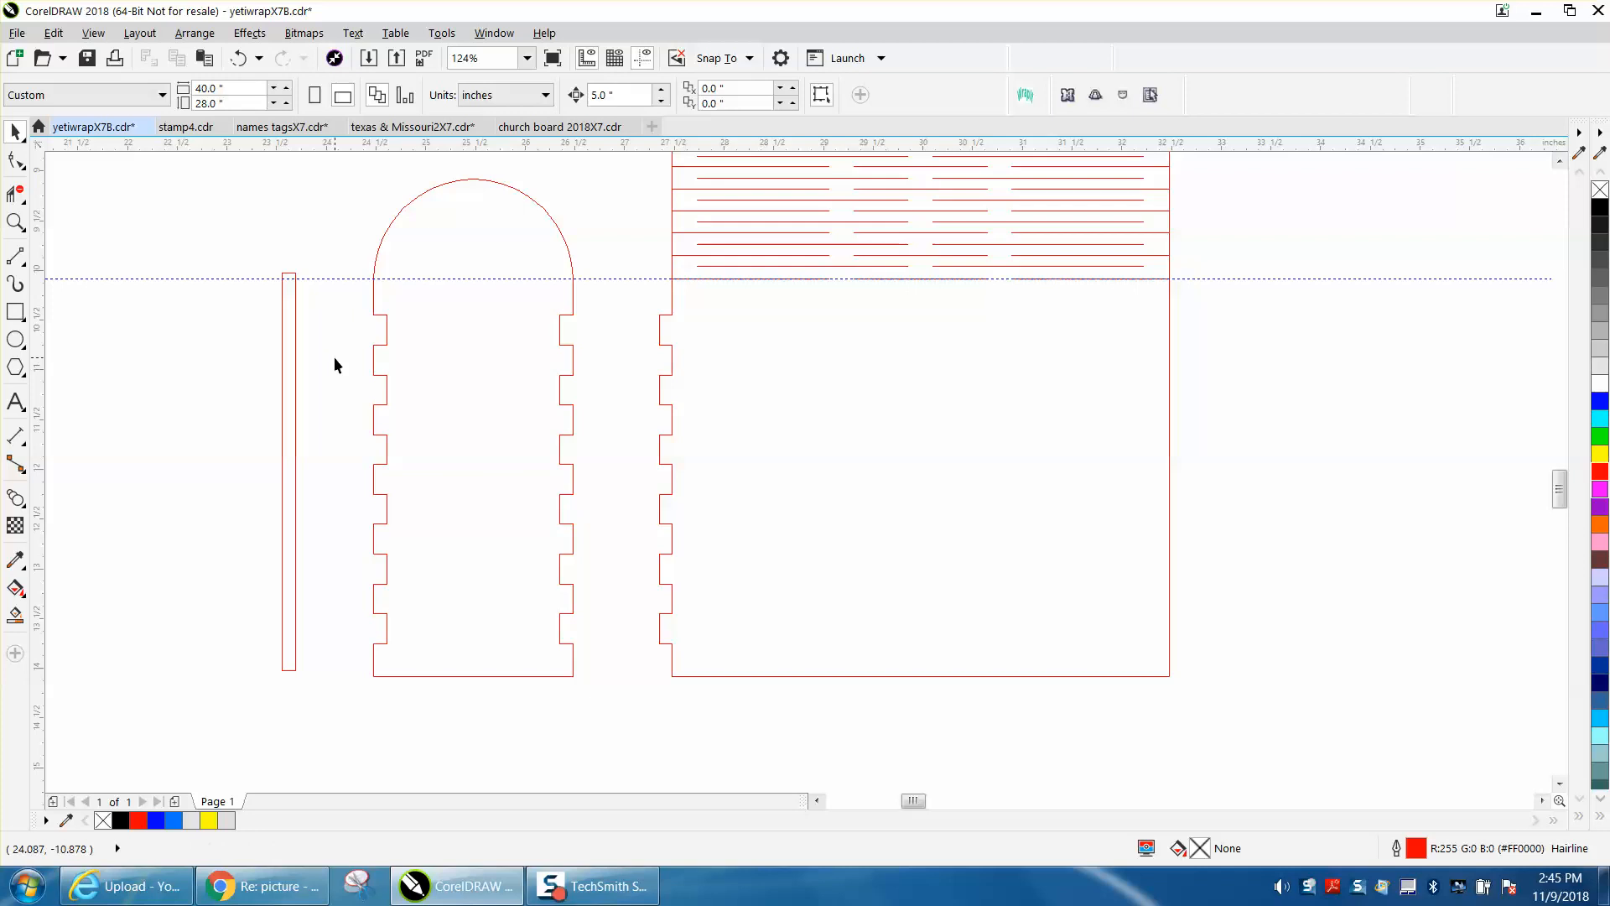
Step: Fill the narrow vertical rectangle black and place it against the arched panel's right notched edge
{"action": "left_click", "coordinate": [385, 317]}
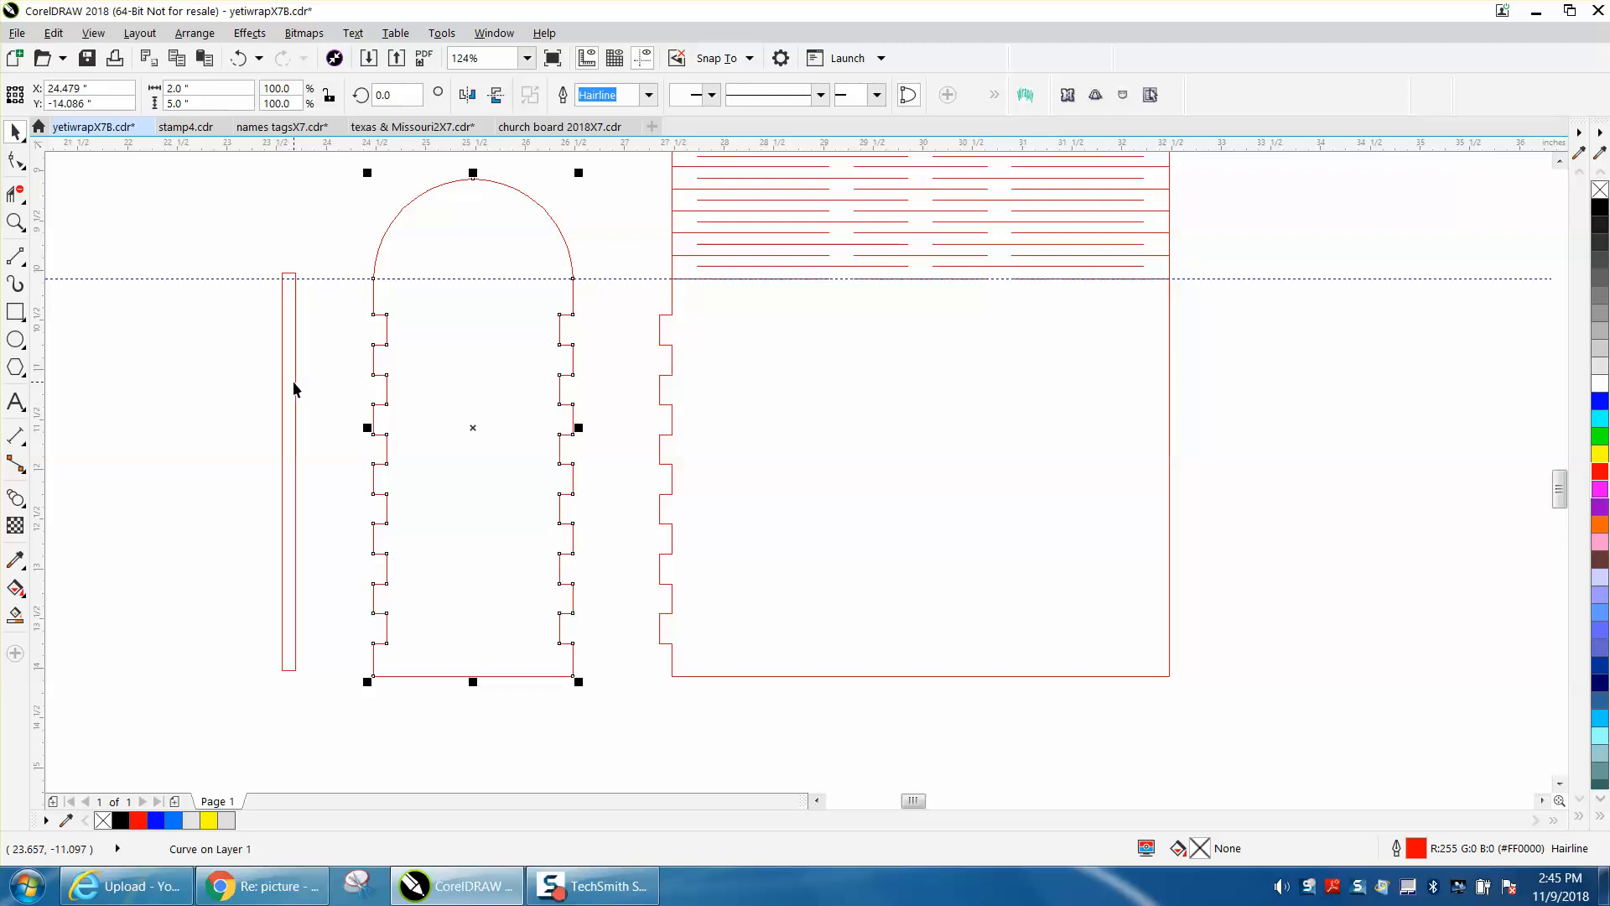
{"action": "left_click", "coordinate": [594, 324]}
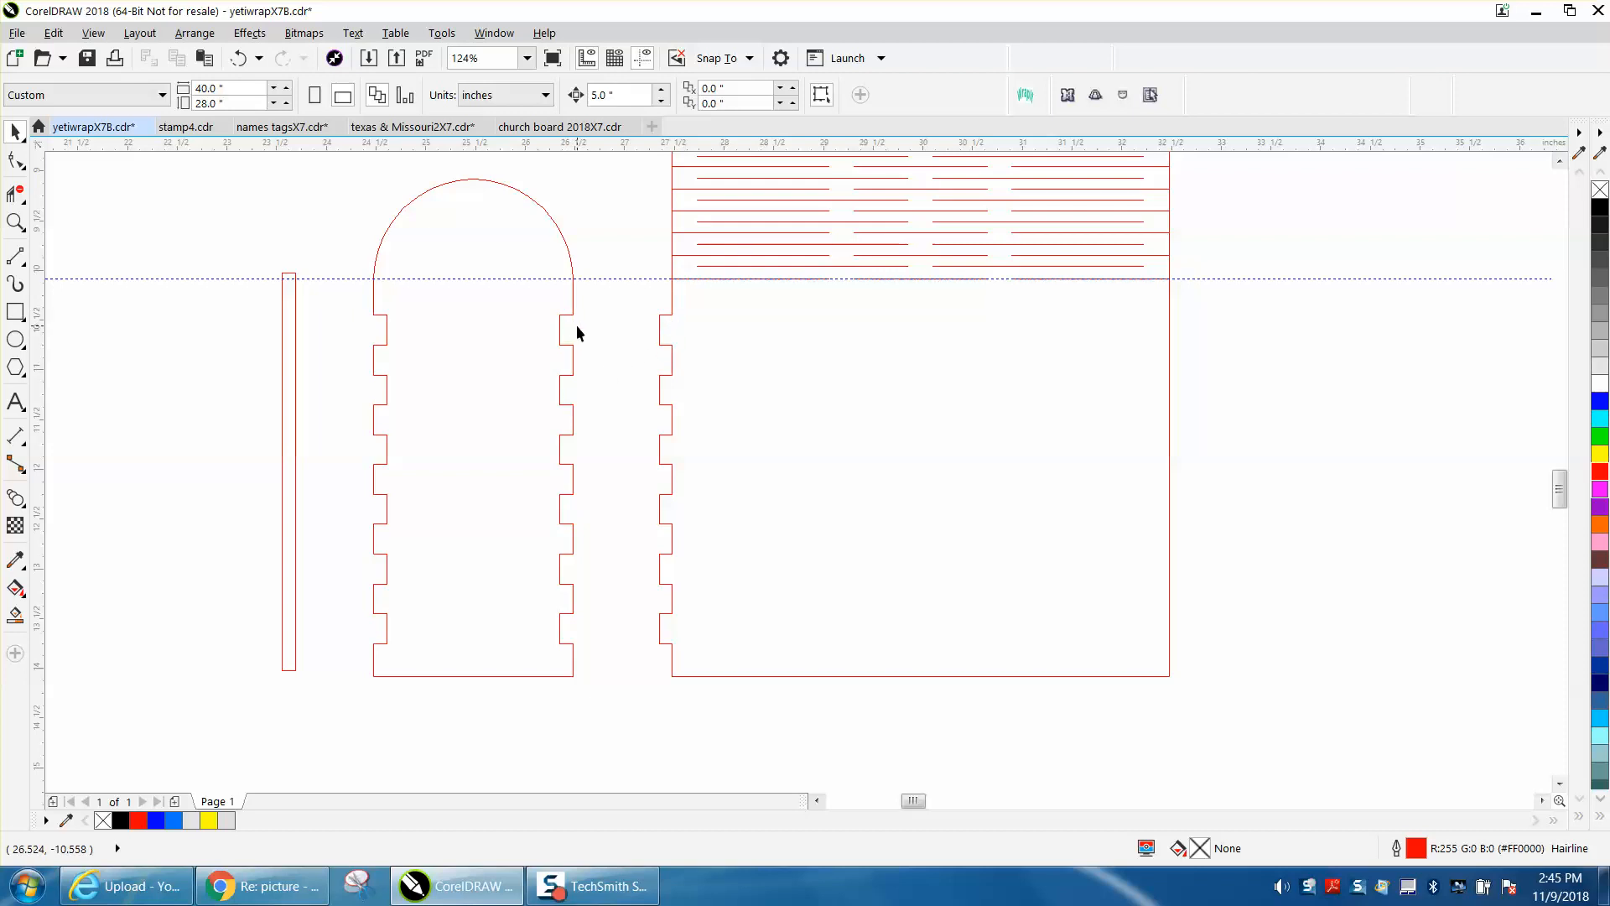
{"action": "left_click", "coordinate": [293, 345]}
{"action": "left_click", "coordinate": [1600, 208]}
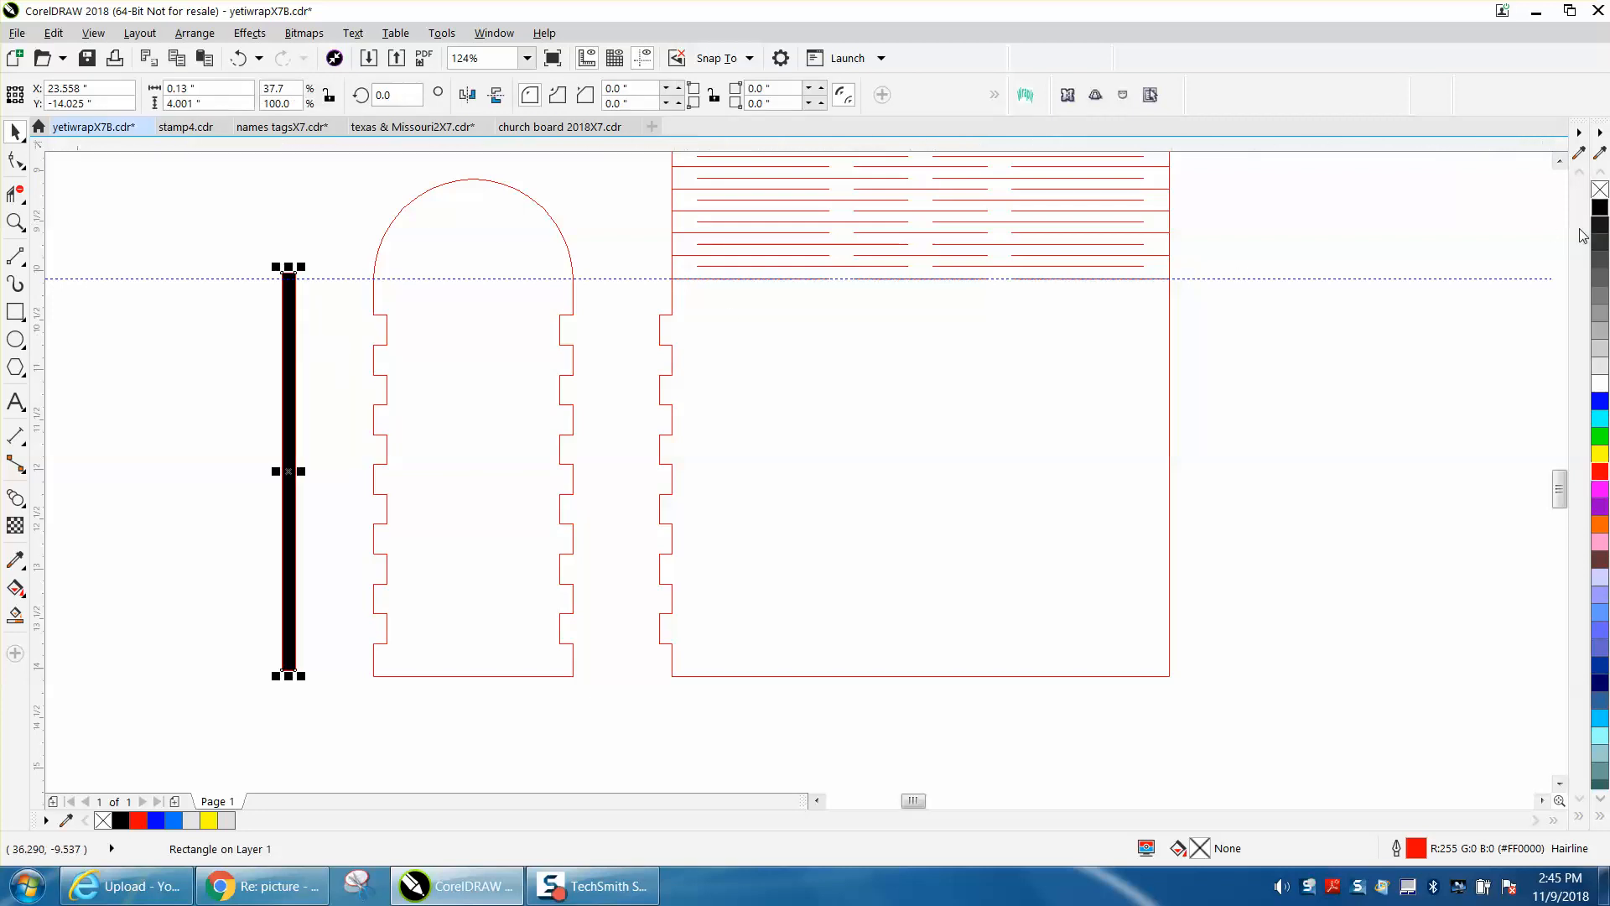
{"action": "left_click_drag", "start_coordinate": [290, 477], "coordinate": [581, 485]}
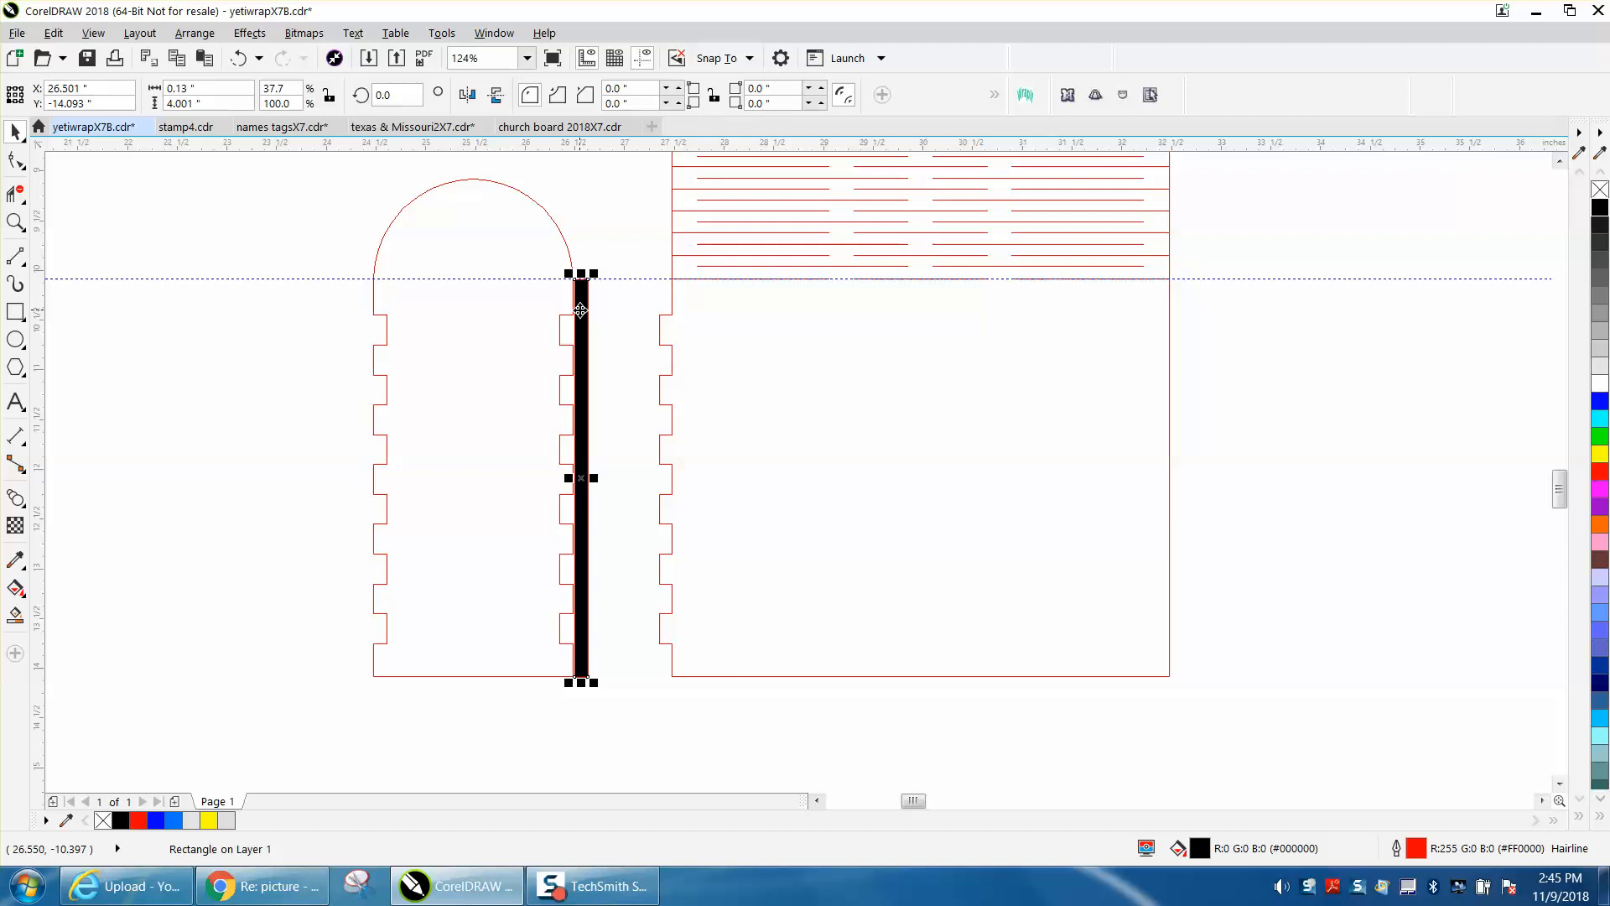
Step: Move the black strip away from the panels and delete it
{"action": "left_click_drag", "start_coordinate": [581, 310], "coordinate": [1324, 333]}
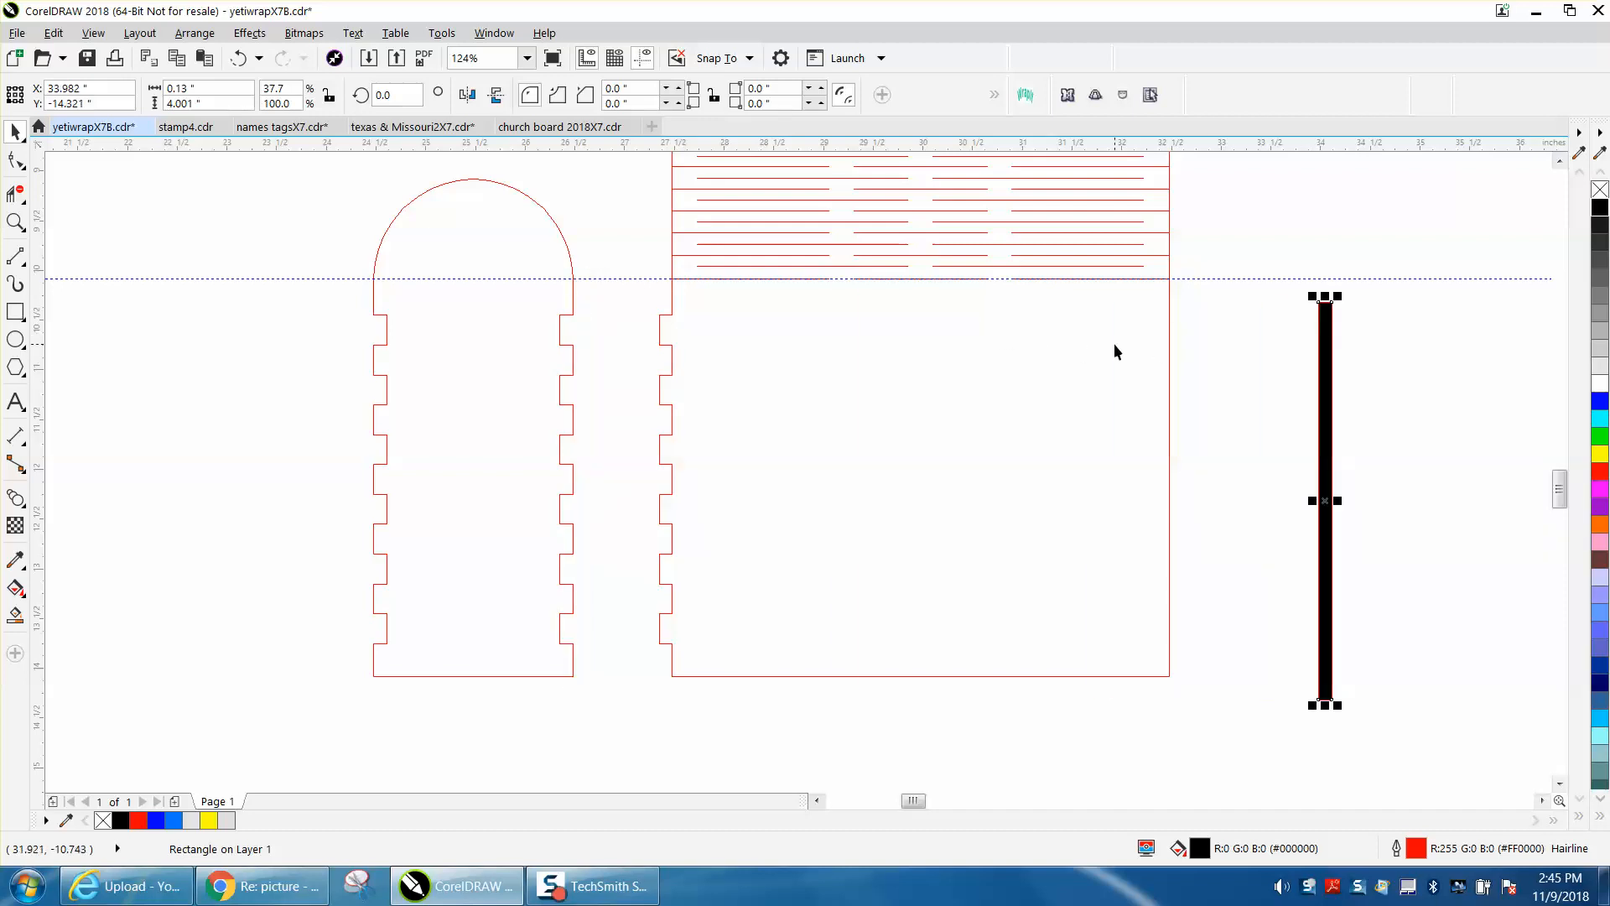
{"action": "key", "text": "Delete"}
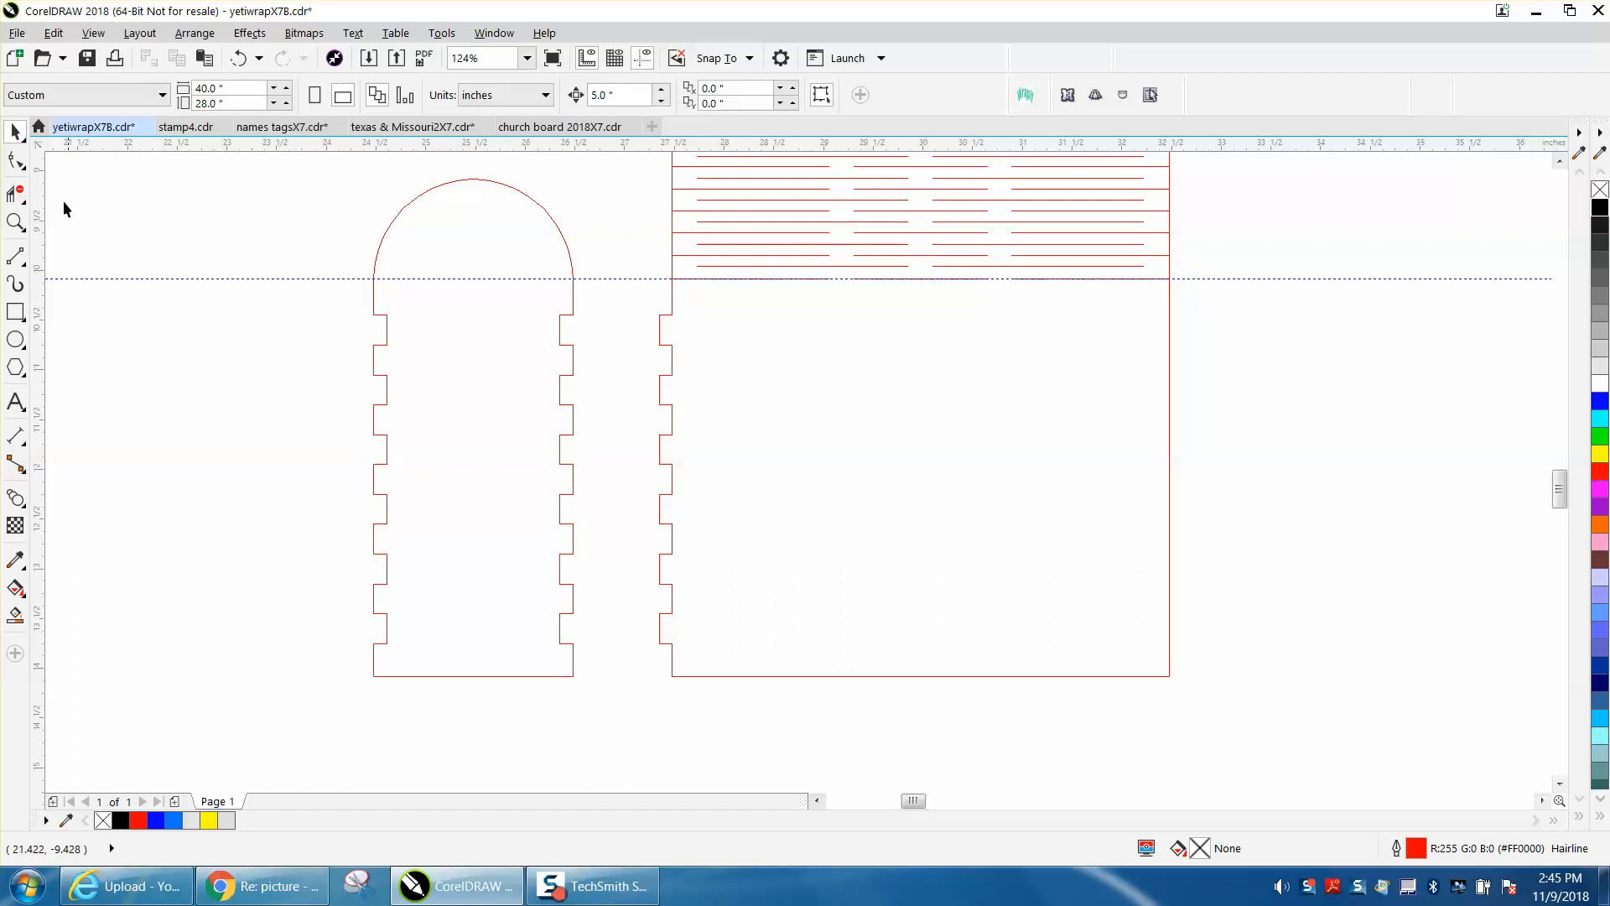
Step: Break the arched panel's outline apart at its two bottom corner nodes
{"action": "left_click", "coordinate": [380, 316]}
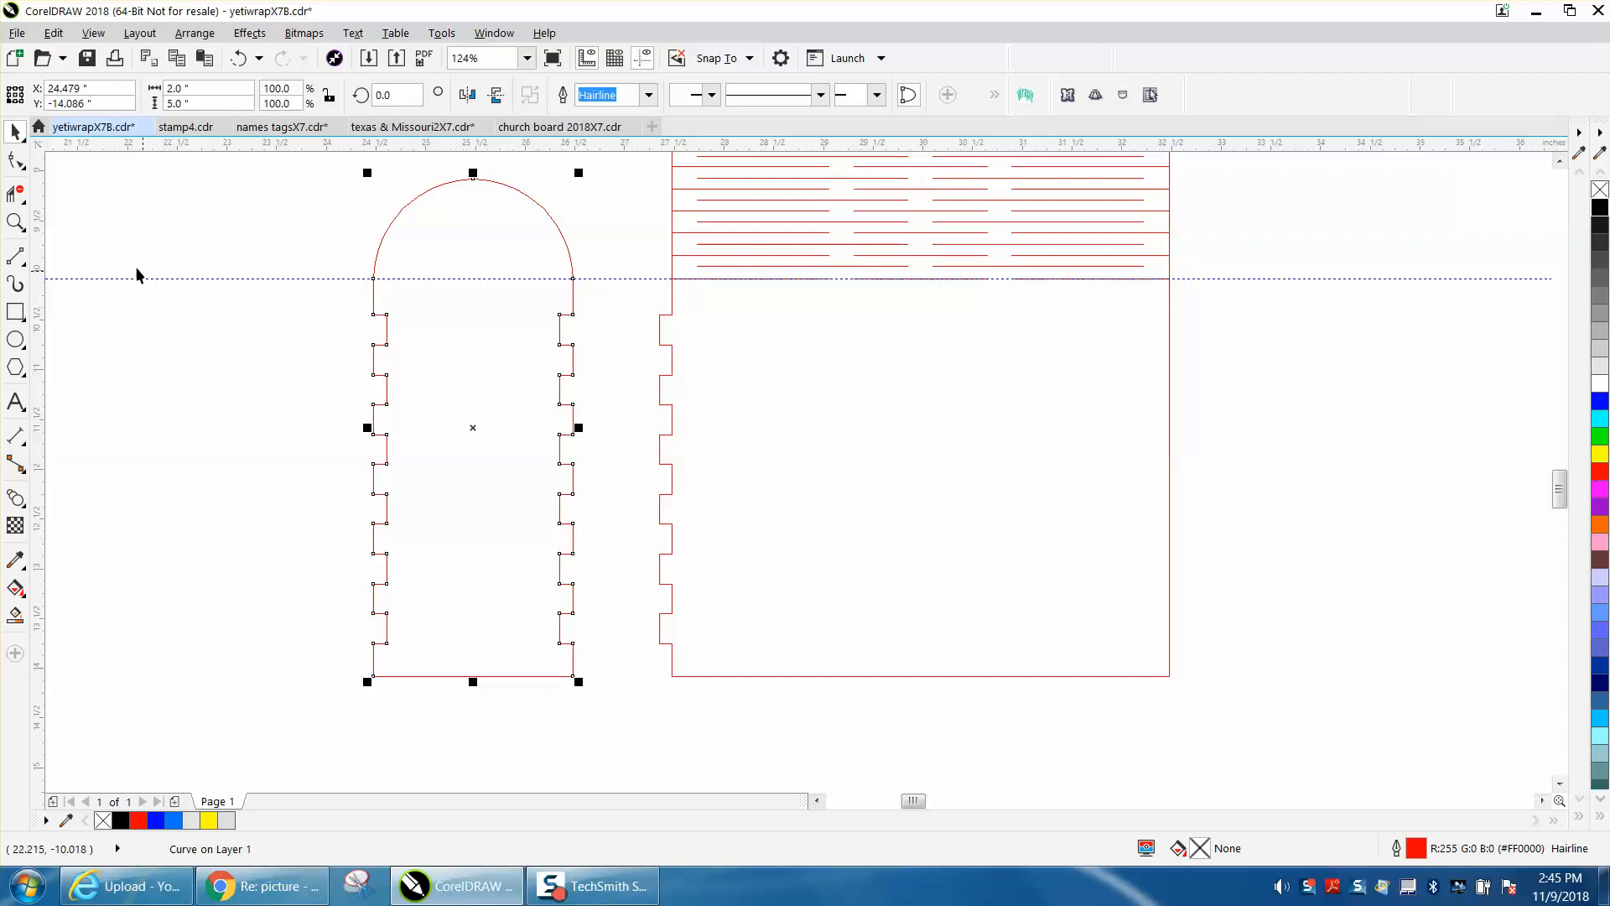
{"action": "left_click", "coordinate": [15, 160]}
{"action": "left_click_drag", "start_coordinate": [340, 657], "coordinate": [585, 682]}
{"action": "right_click", "coordinate": [577, 684]}
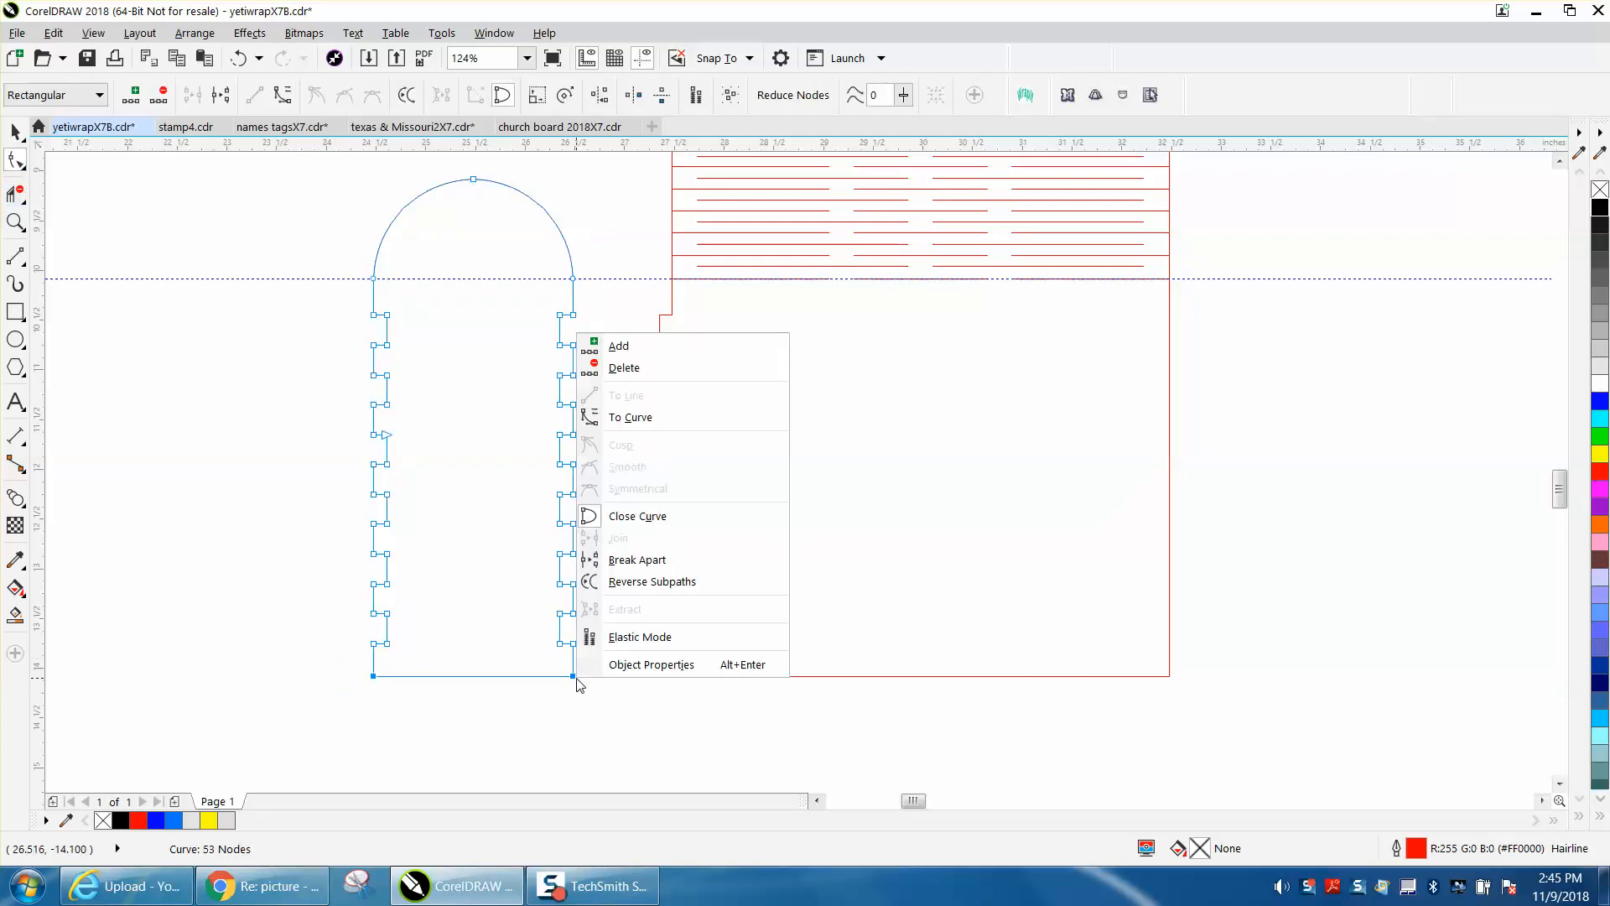
{"action": "left_click", "coordinate": [631, 561]}
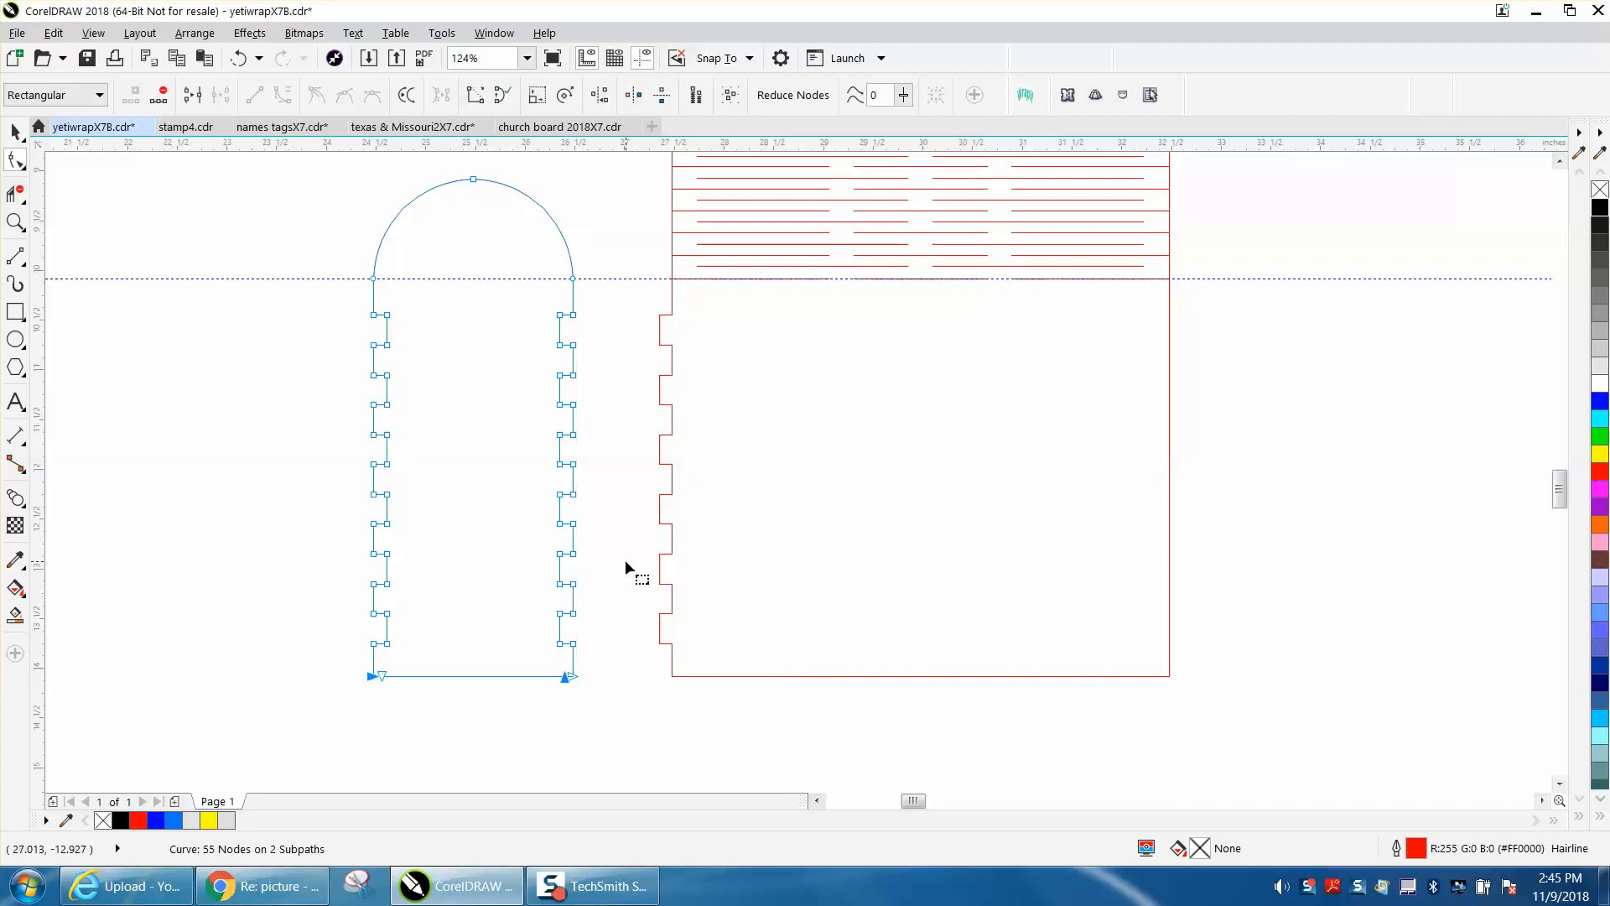
Step: Break the panel's outline apart at the two nodes where the arch meets the straight sides
{"action": "left_click_drag", "start_coordinate": [340, 249], "coordinate": [604, 304]}
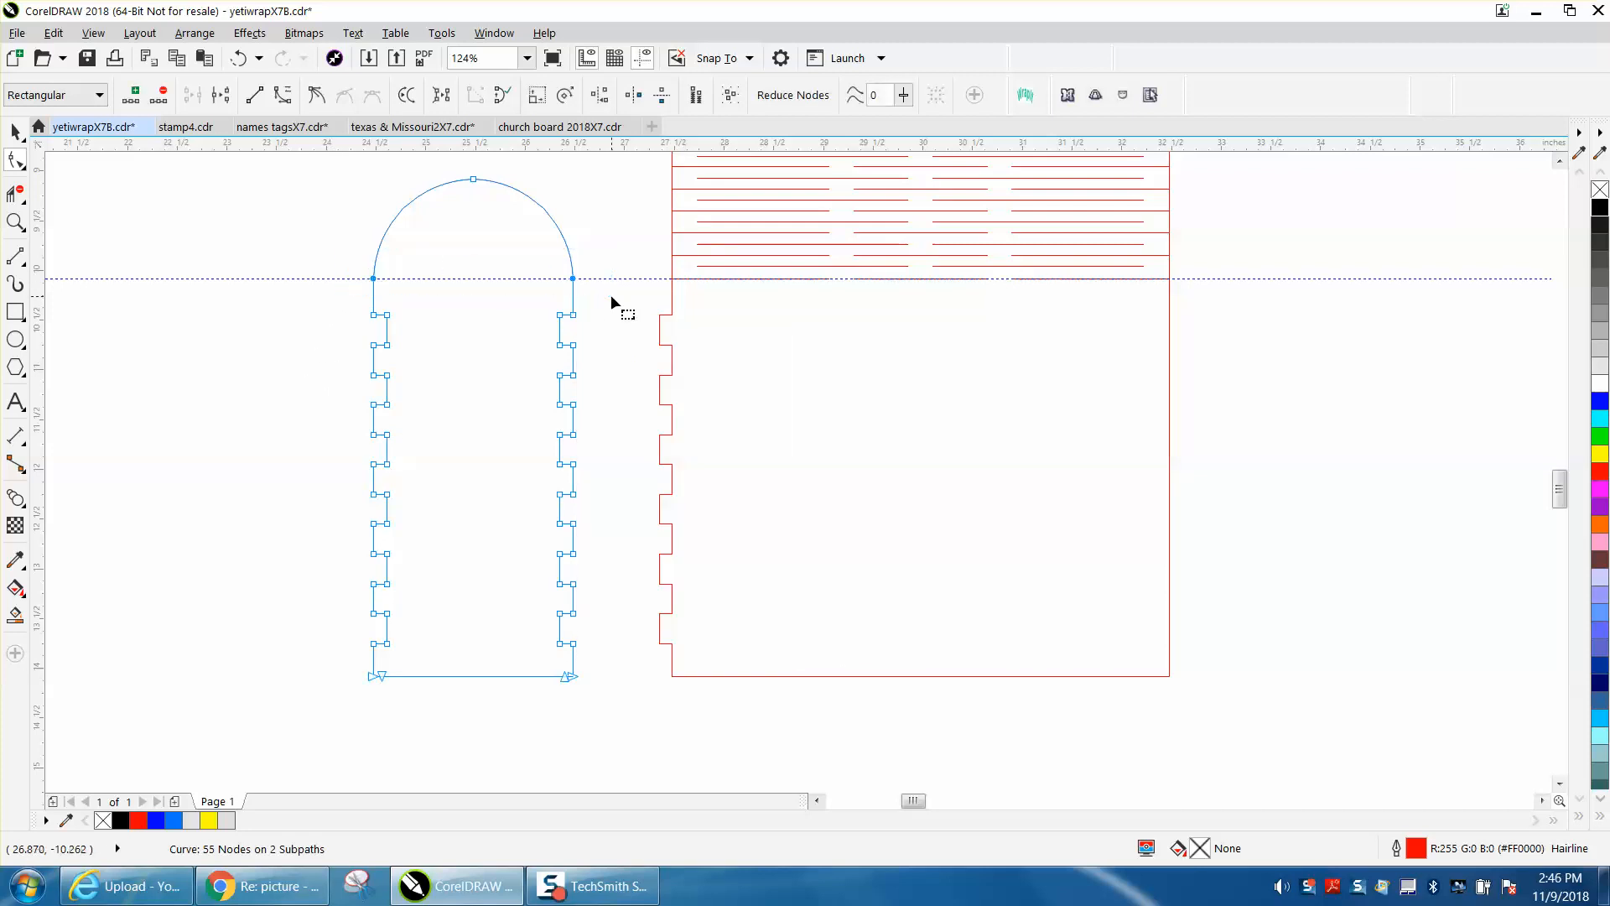
{"action": "right_click", "coordinate": [574, 280]}
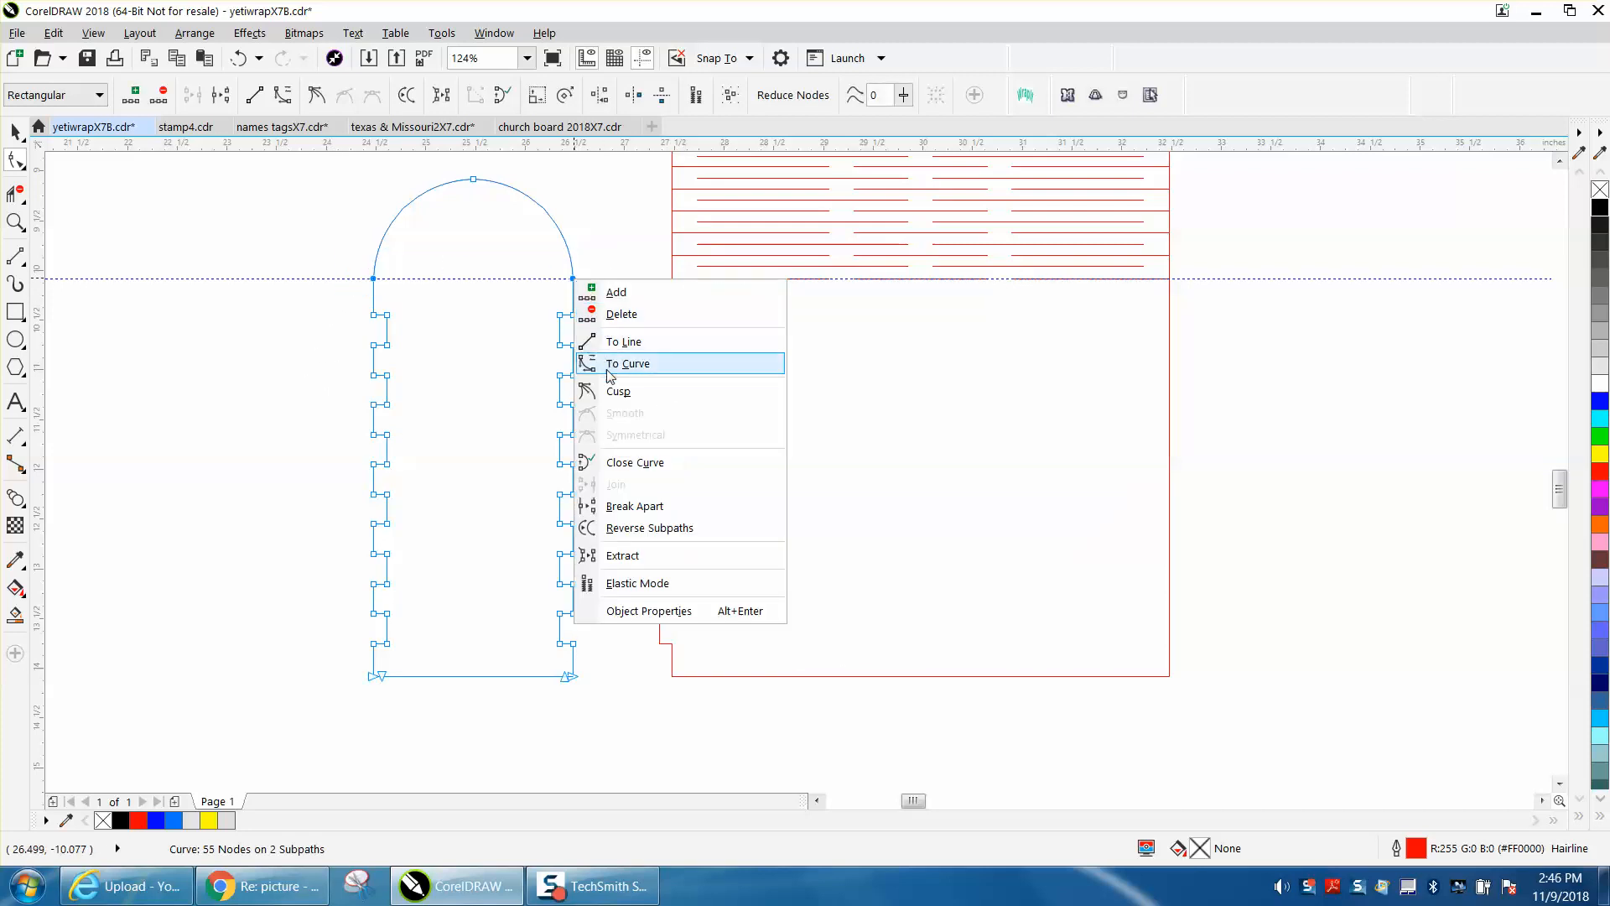
{"action": "left_click", "coordinate": [627, 506]}
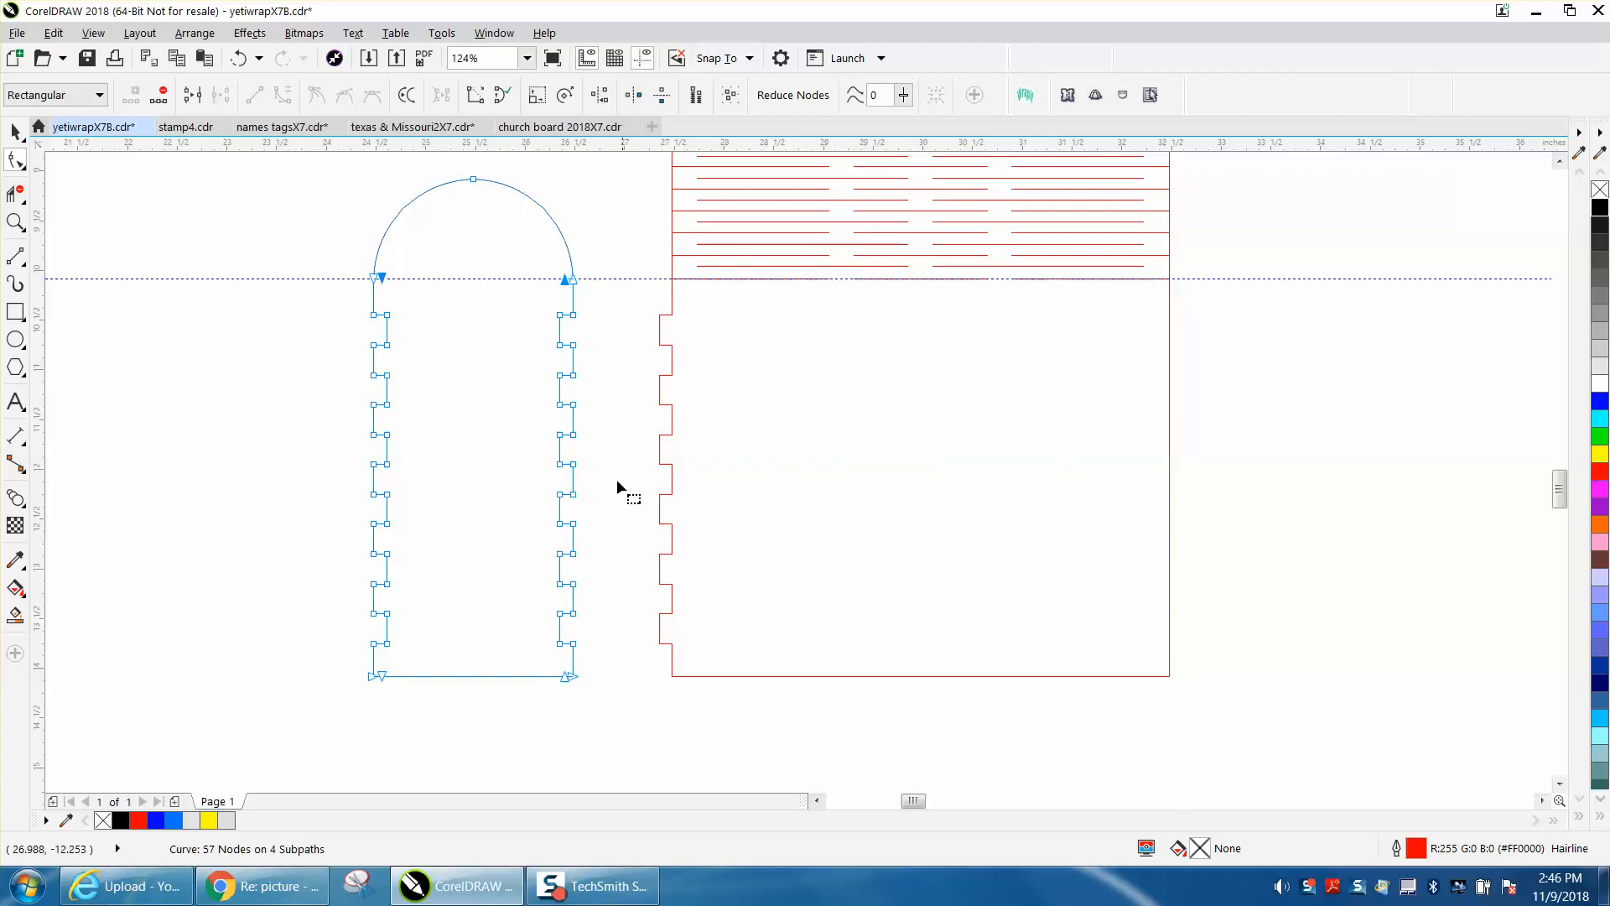
{"action": "left_click", "coordinate": [591, 247]}
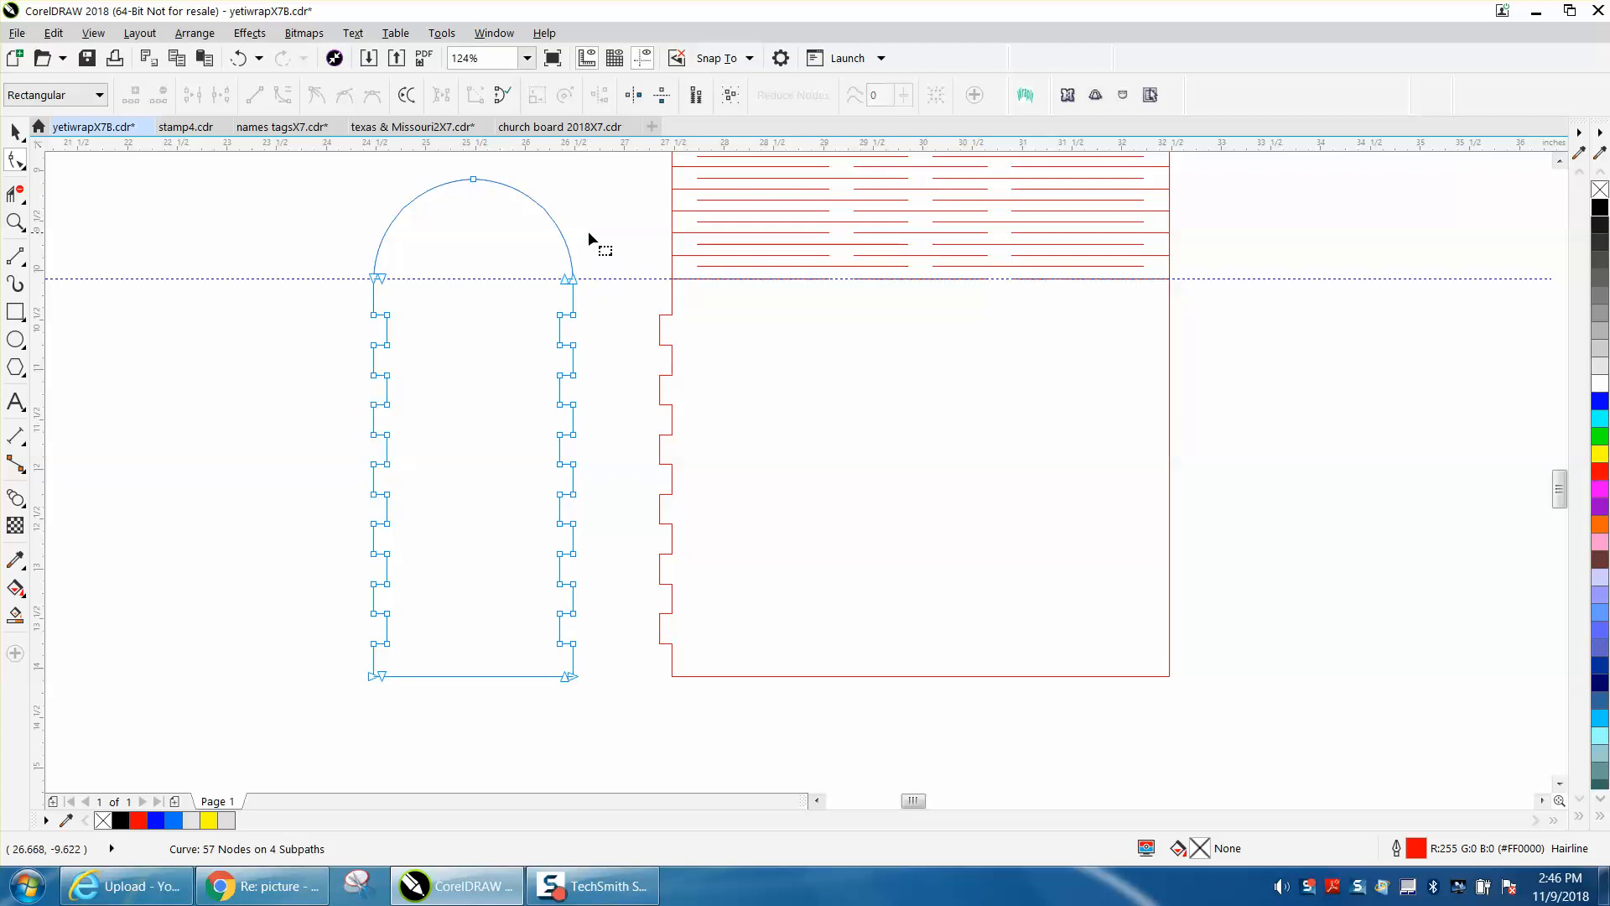
Step: Remove the short straight segment between the arch and the first notch on the panel's left side by deleting its end node
{"action": "left_click", "coordinate": [382, 278]}
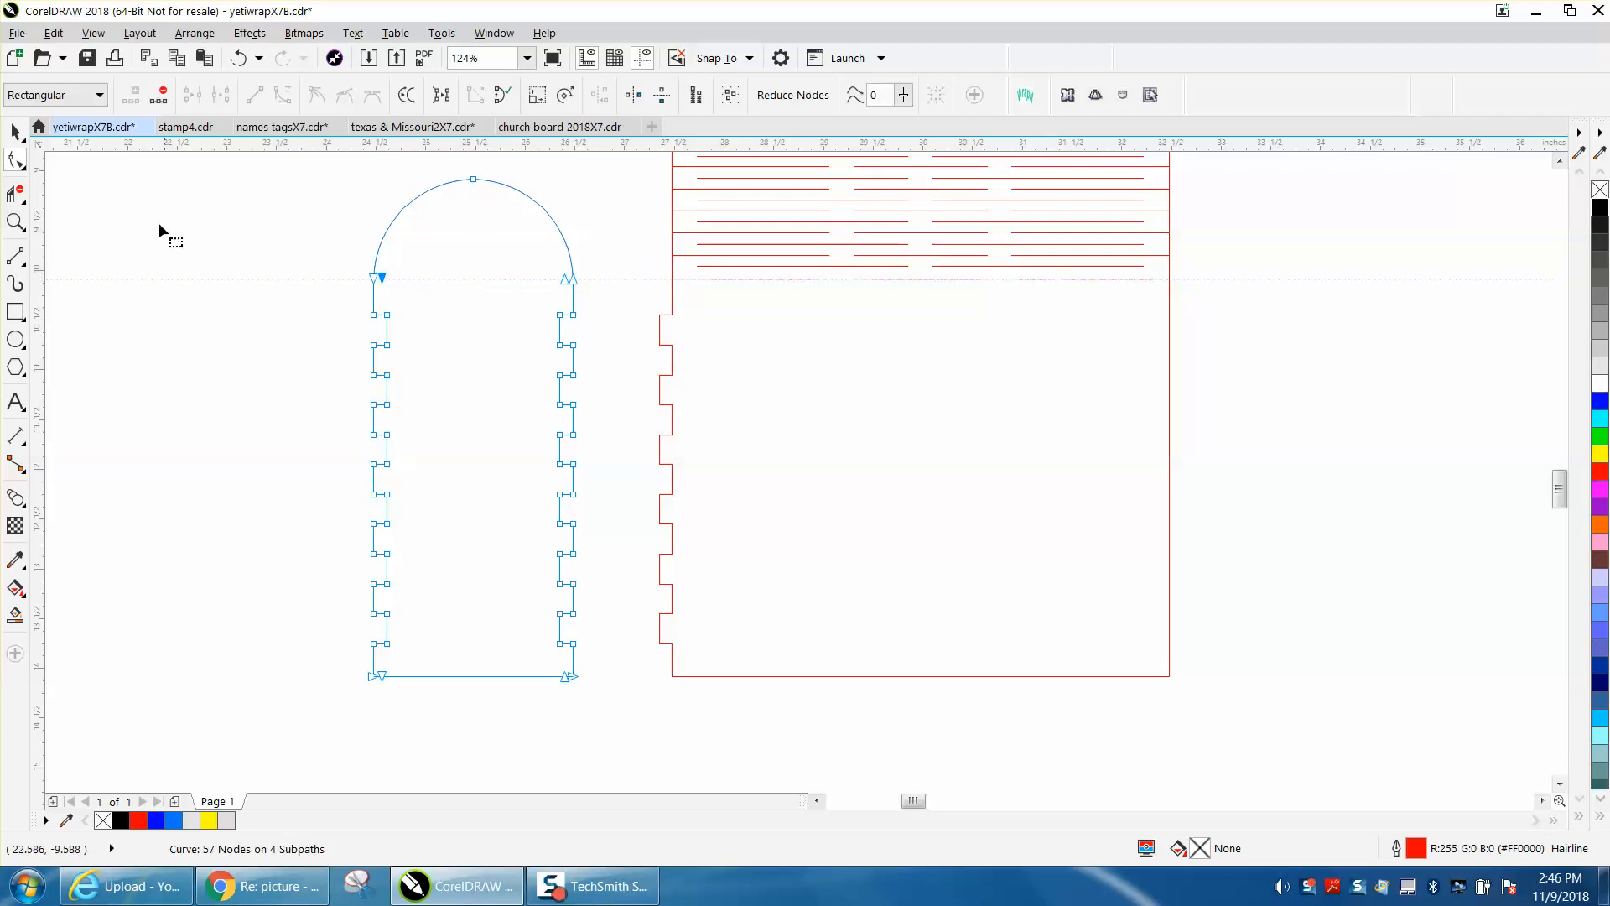
{"action": "left_click", "coordinate": [15, 132]}
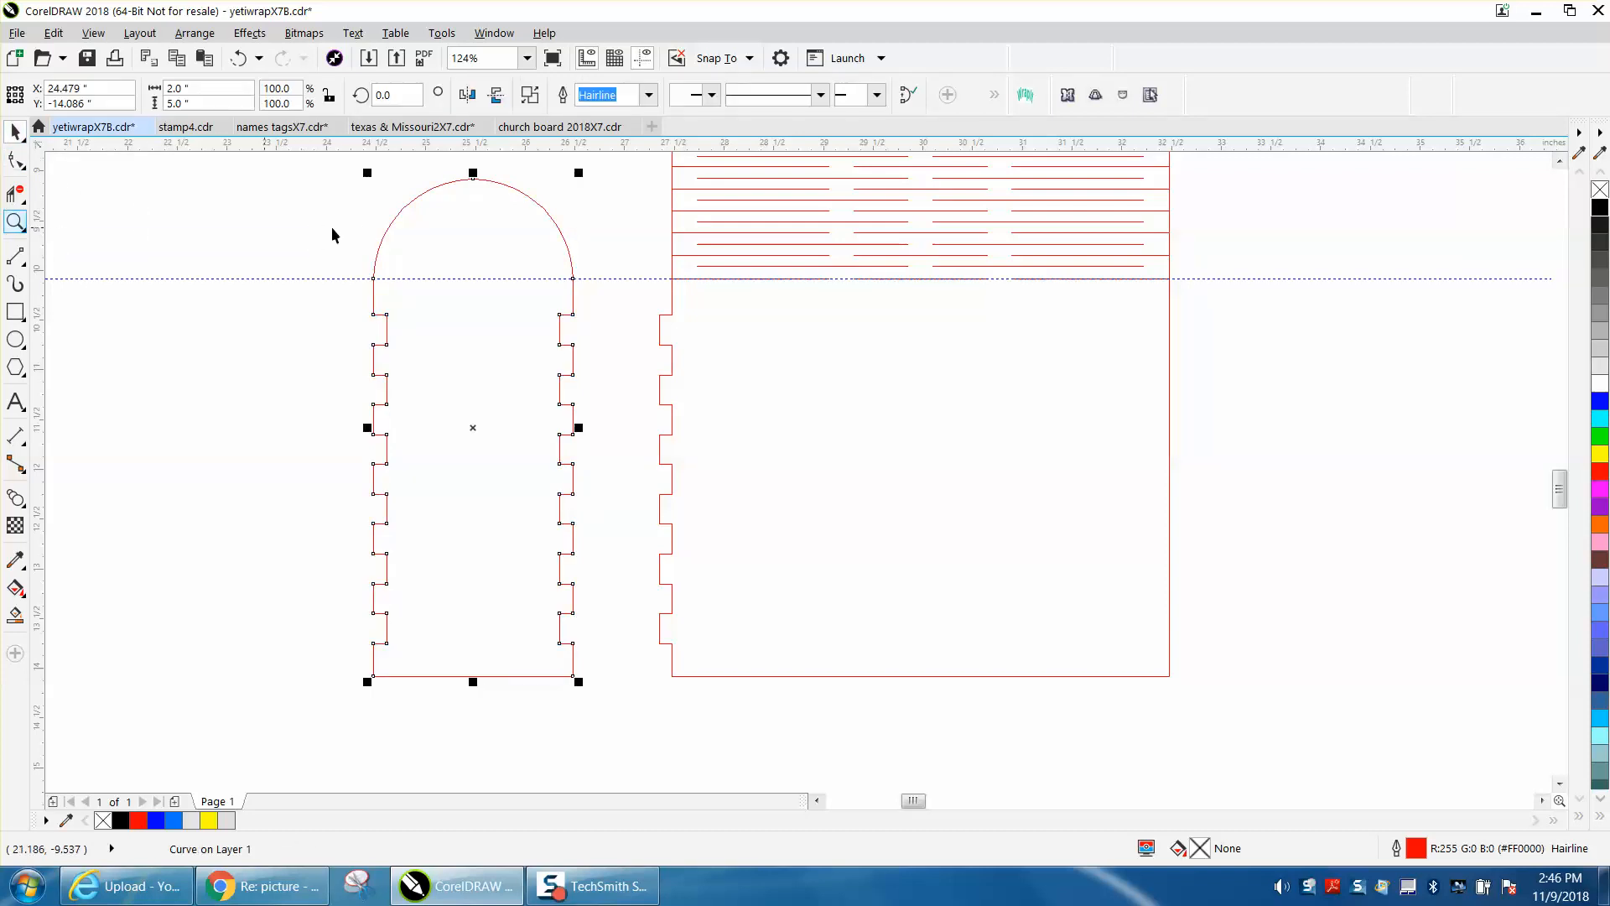
{"action": "left_click", "coordinate": [39, 231]}
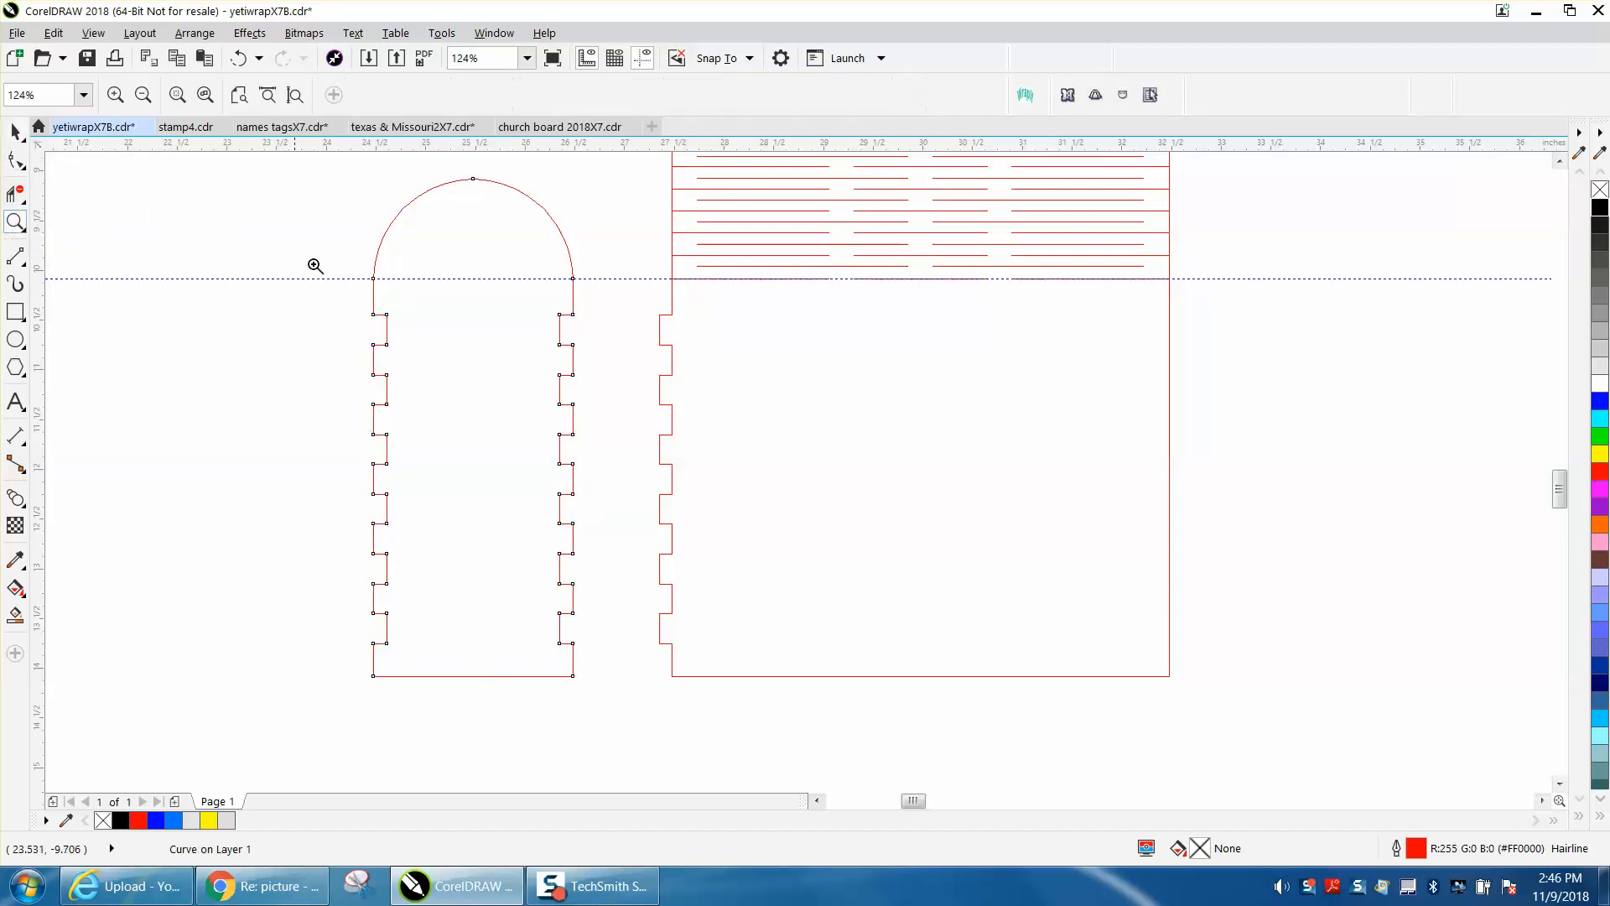
{"action": "left_click_drag", "start_coordinate": [316, 263], "coordinate": [627, 308]}
{"action": "key", "text": "F10"}
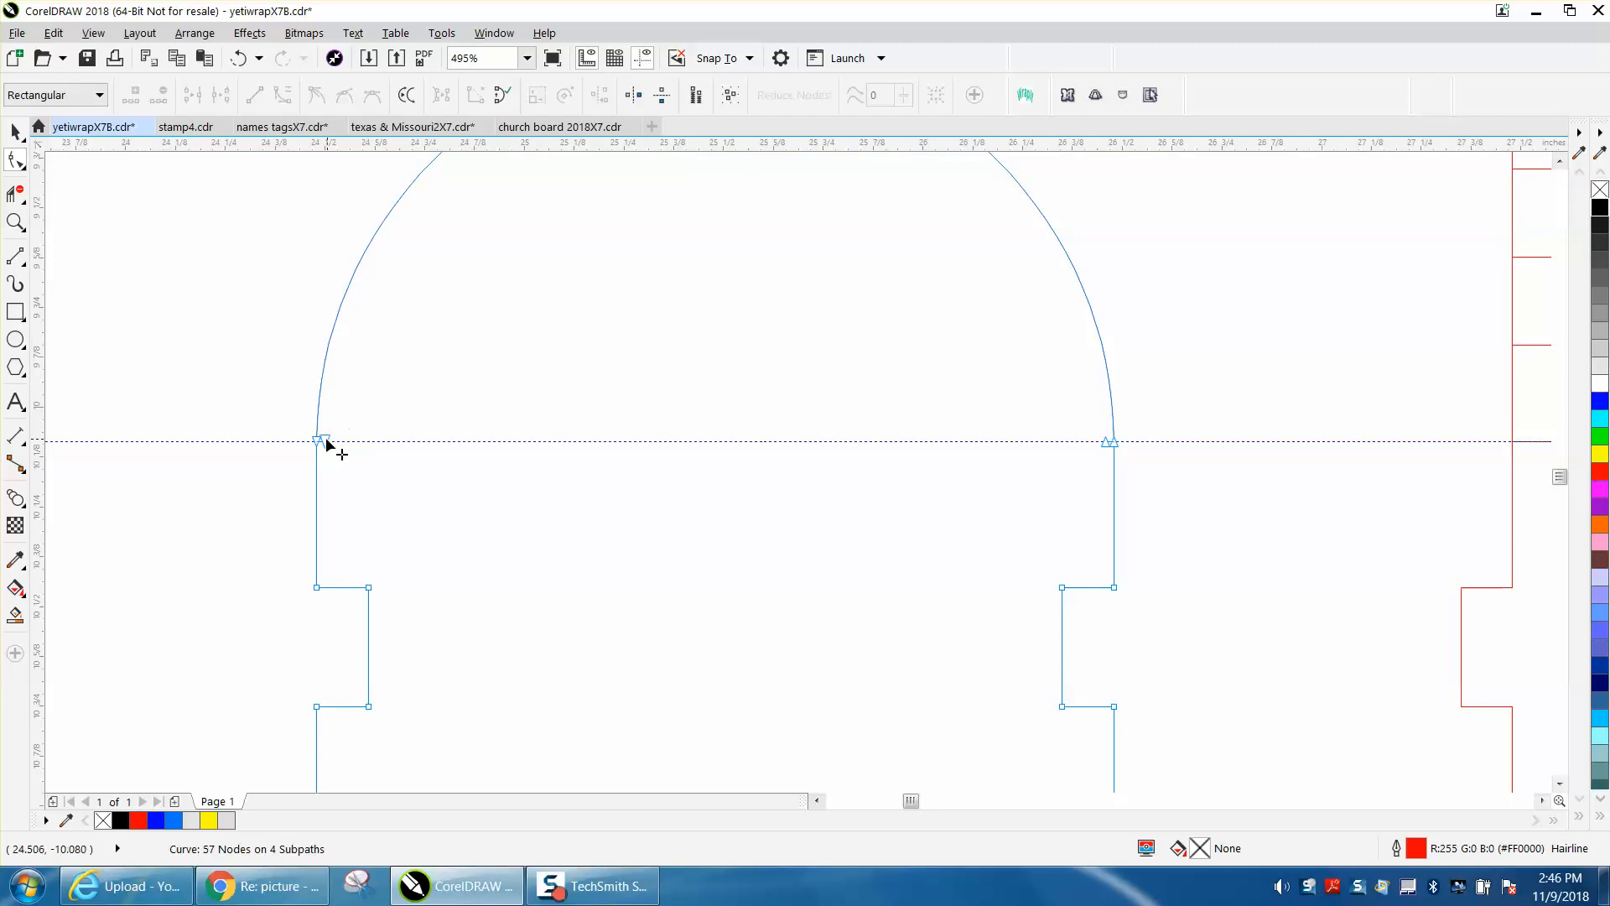
{"action": "left_click", "coordinate": [323, 438]}
{"action": "key", "text": "Delete"}
Step: Try deleting the end node at the arch's right base, and undo the deletion each time
{"action": "left_click", "coordinate": [1102, 442]}
{"action": "key", "text": "Delete"}
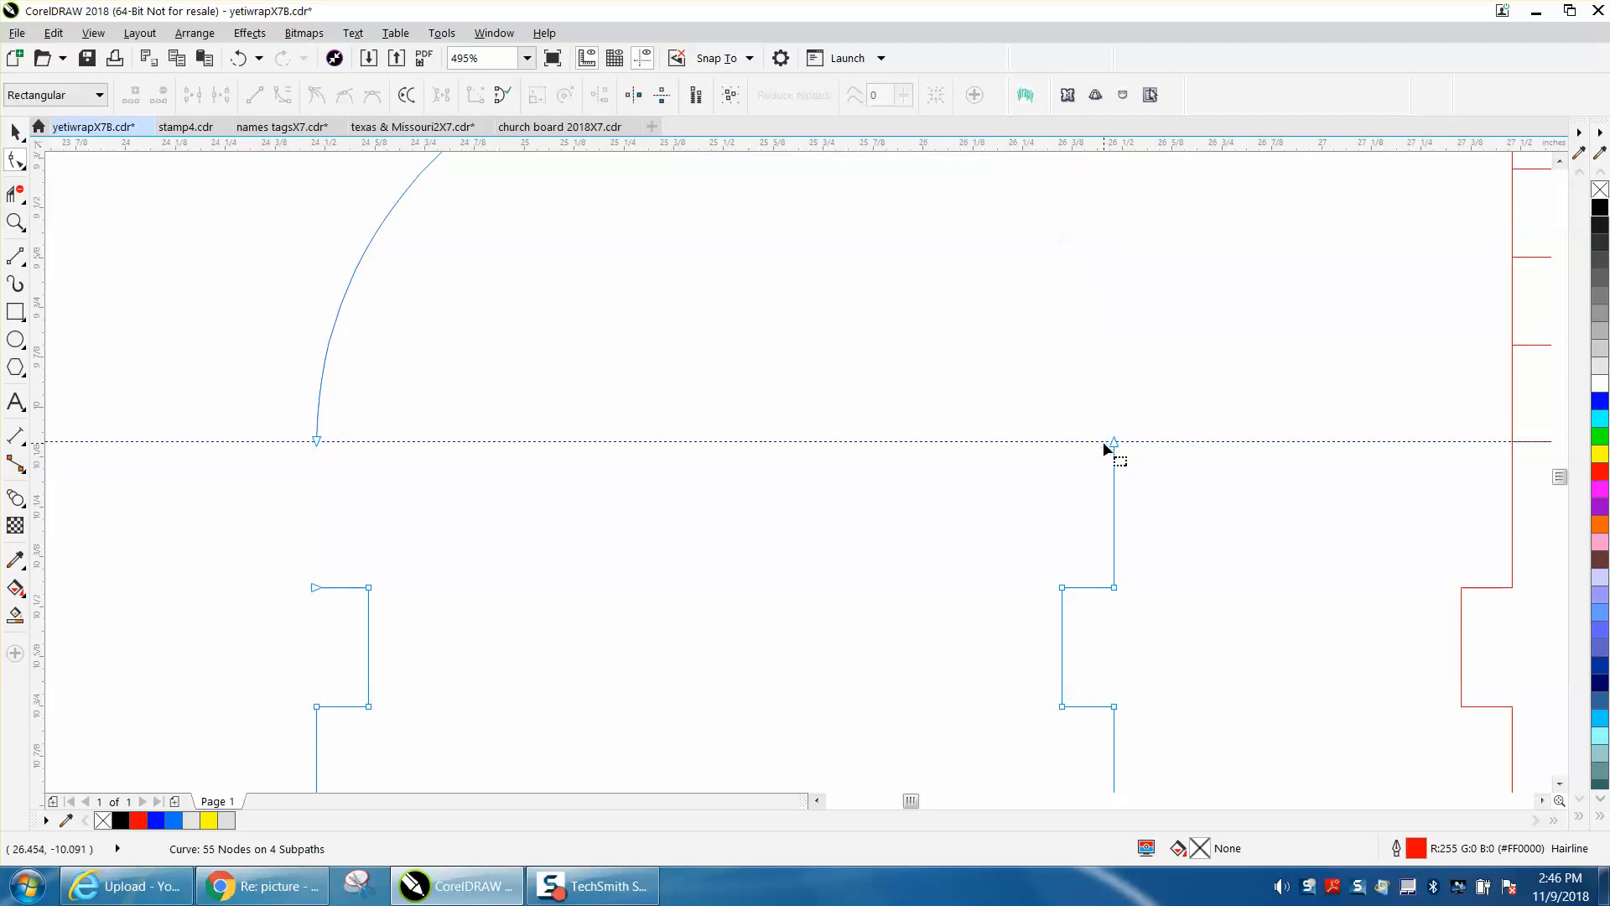
{"action": "scroll", "coordinate": [904, 393], "scroll_direction": "down", "scroll_amount": 2}
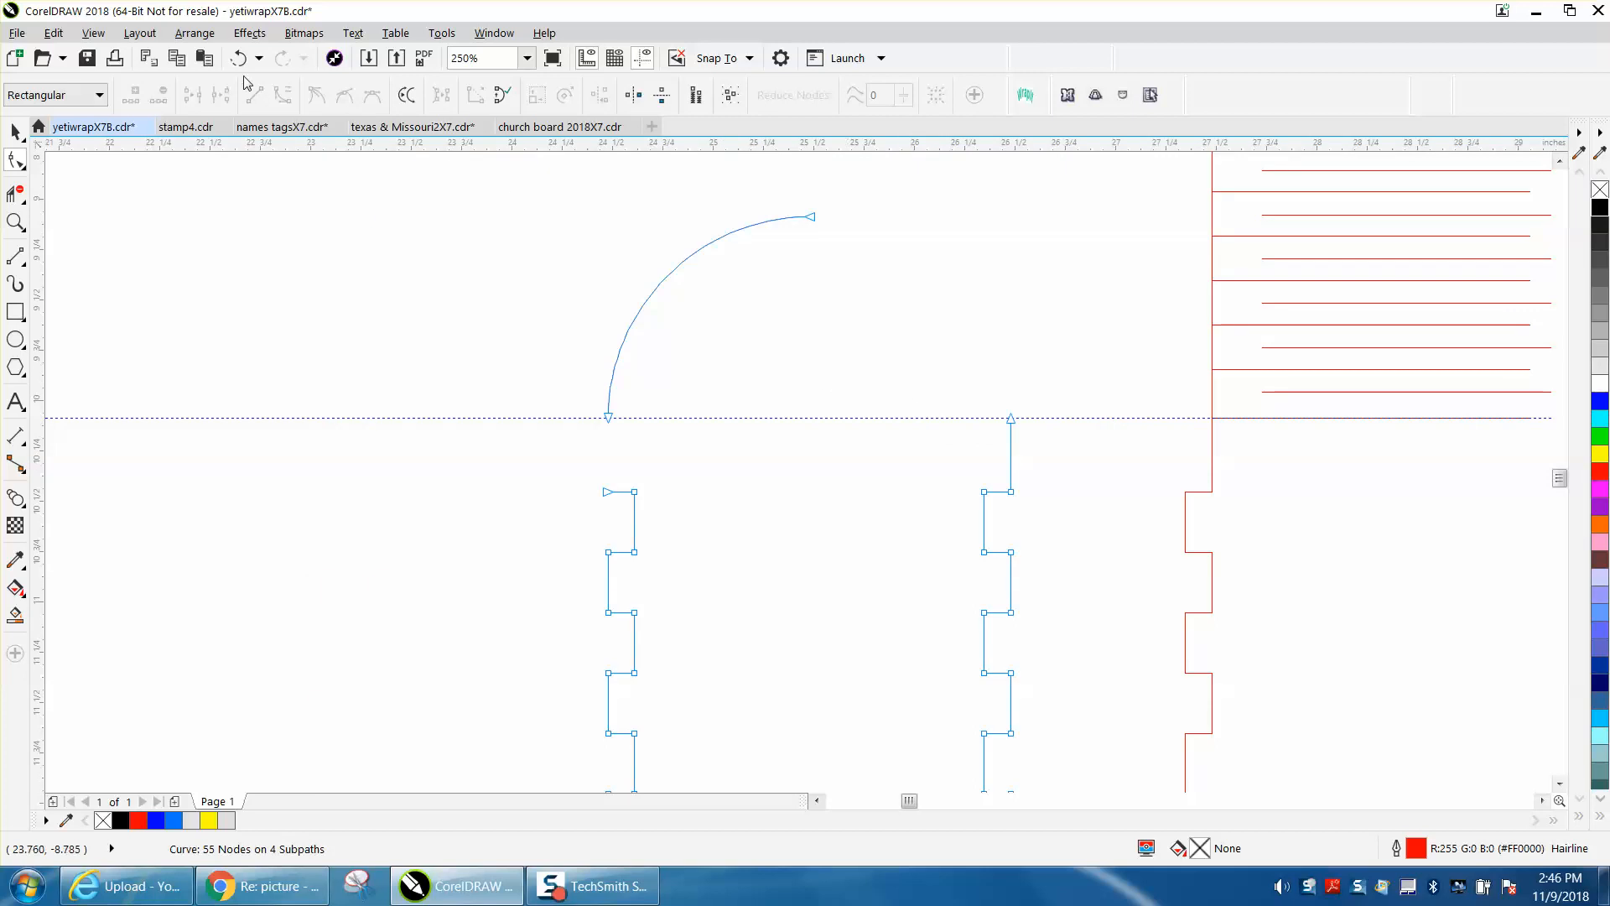
{"action": "key", "text": "ctrl+z"}
{"action": "left_click", "coordinate": [1079, 368]}
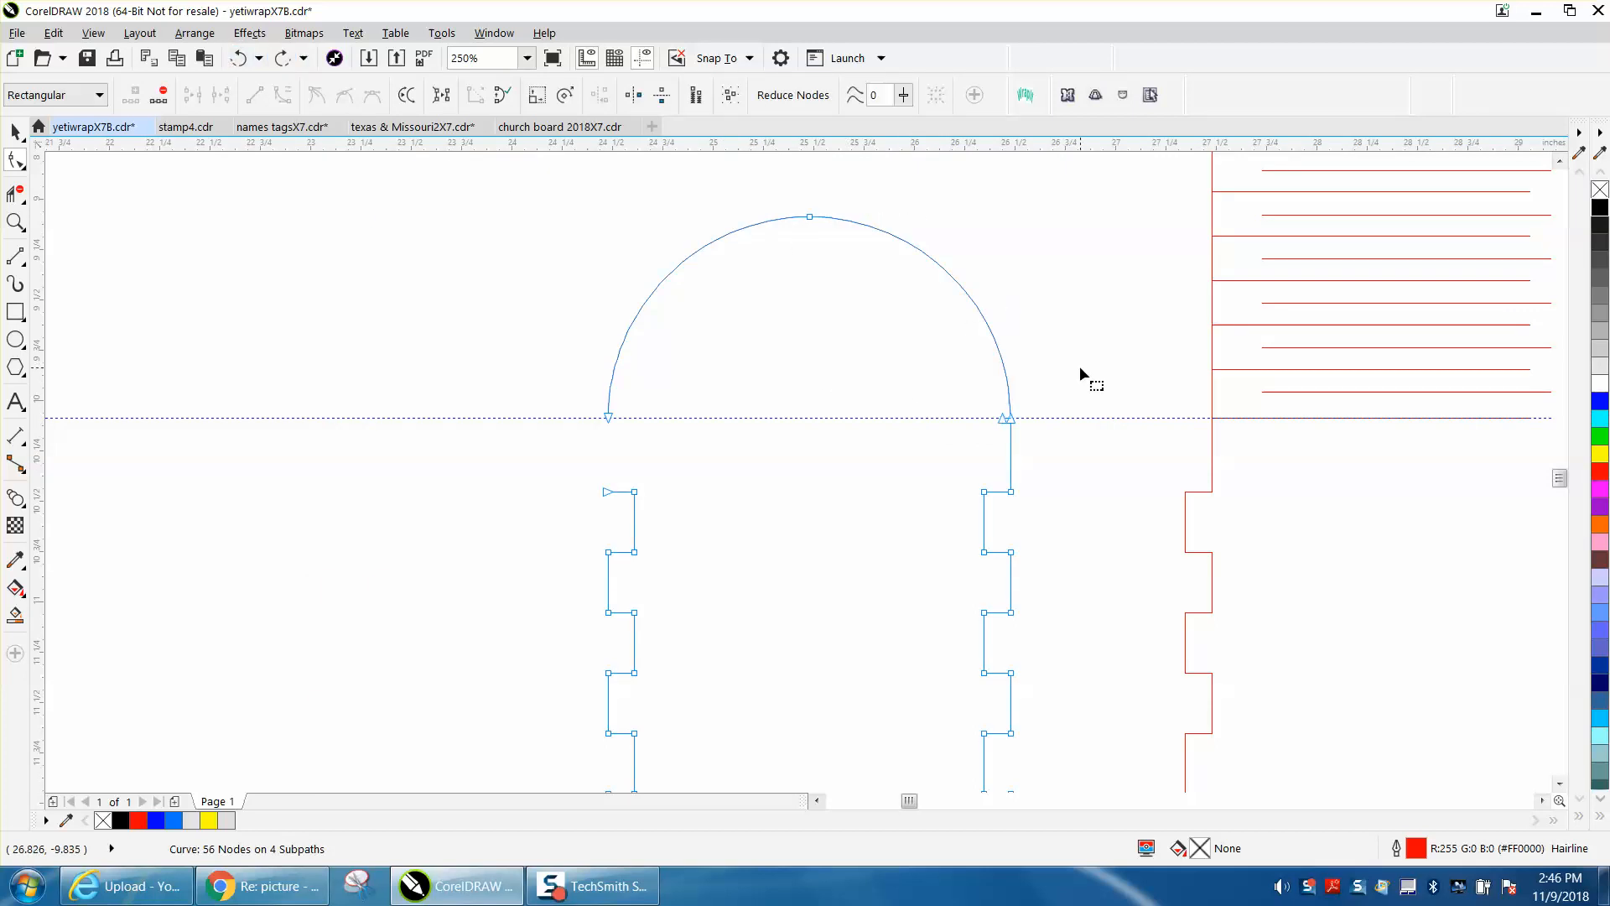
{"action": "left_click", "coordinate": [1001, 419]}
{"action": "key", "text": "Delete"}
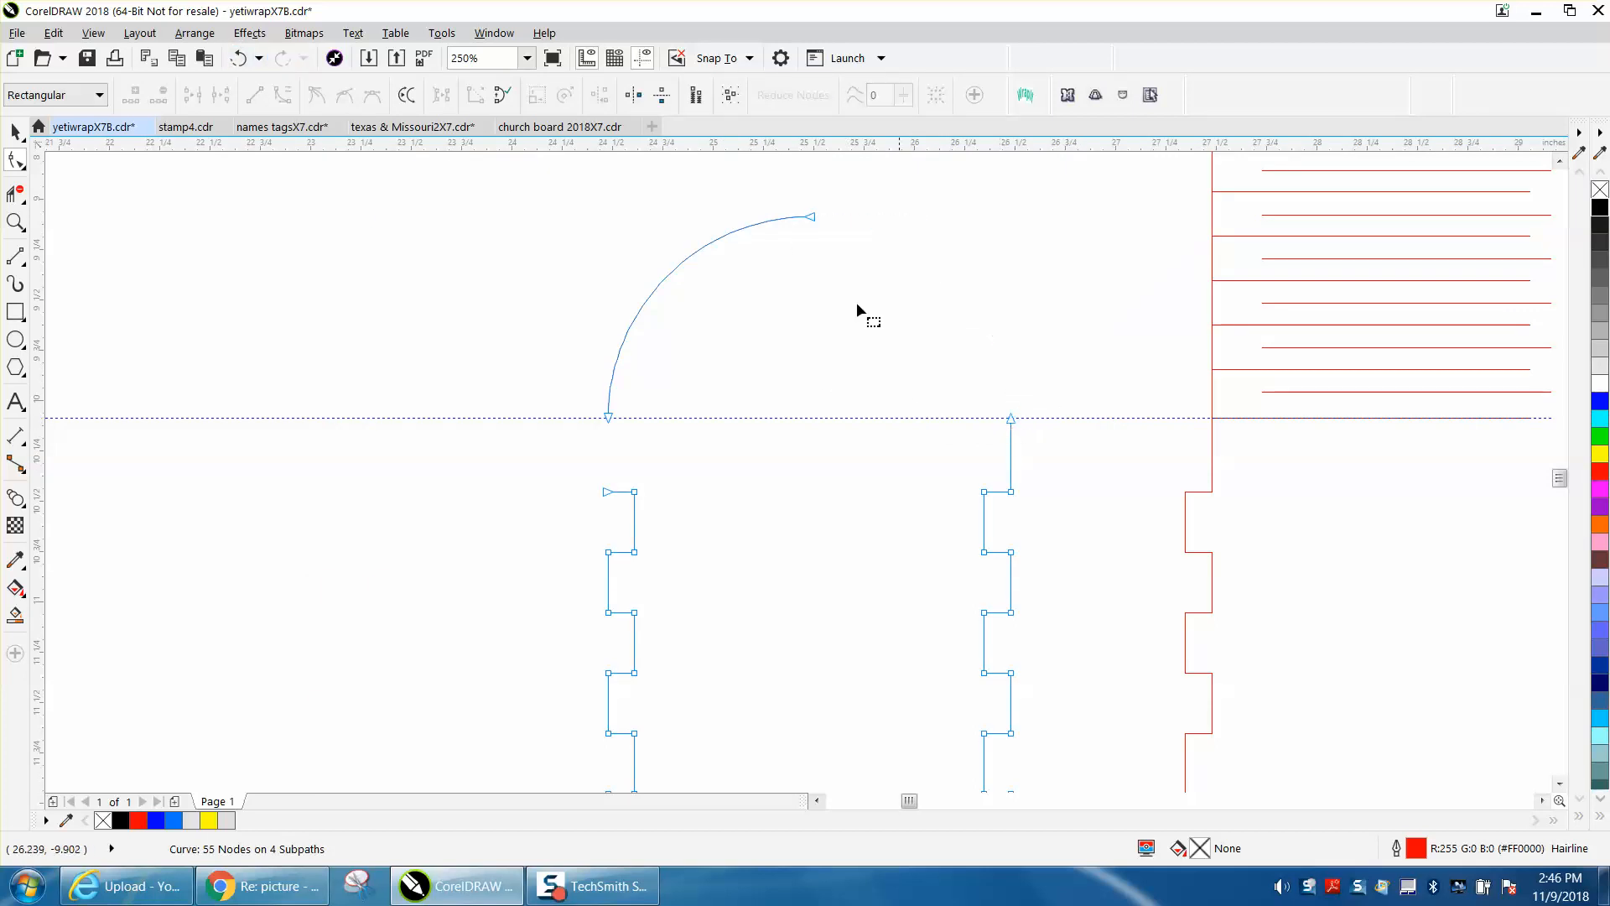
{"action": "left_click", "coordinate": [239, 57]}
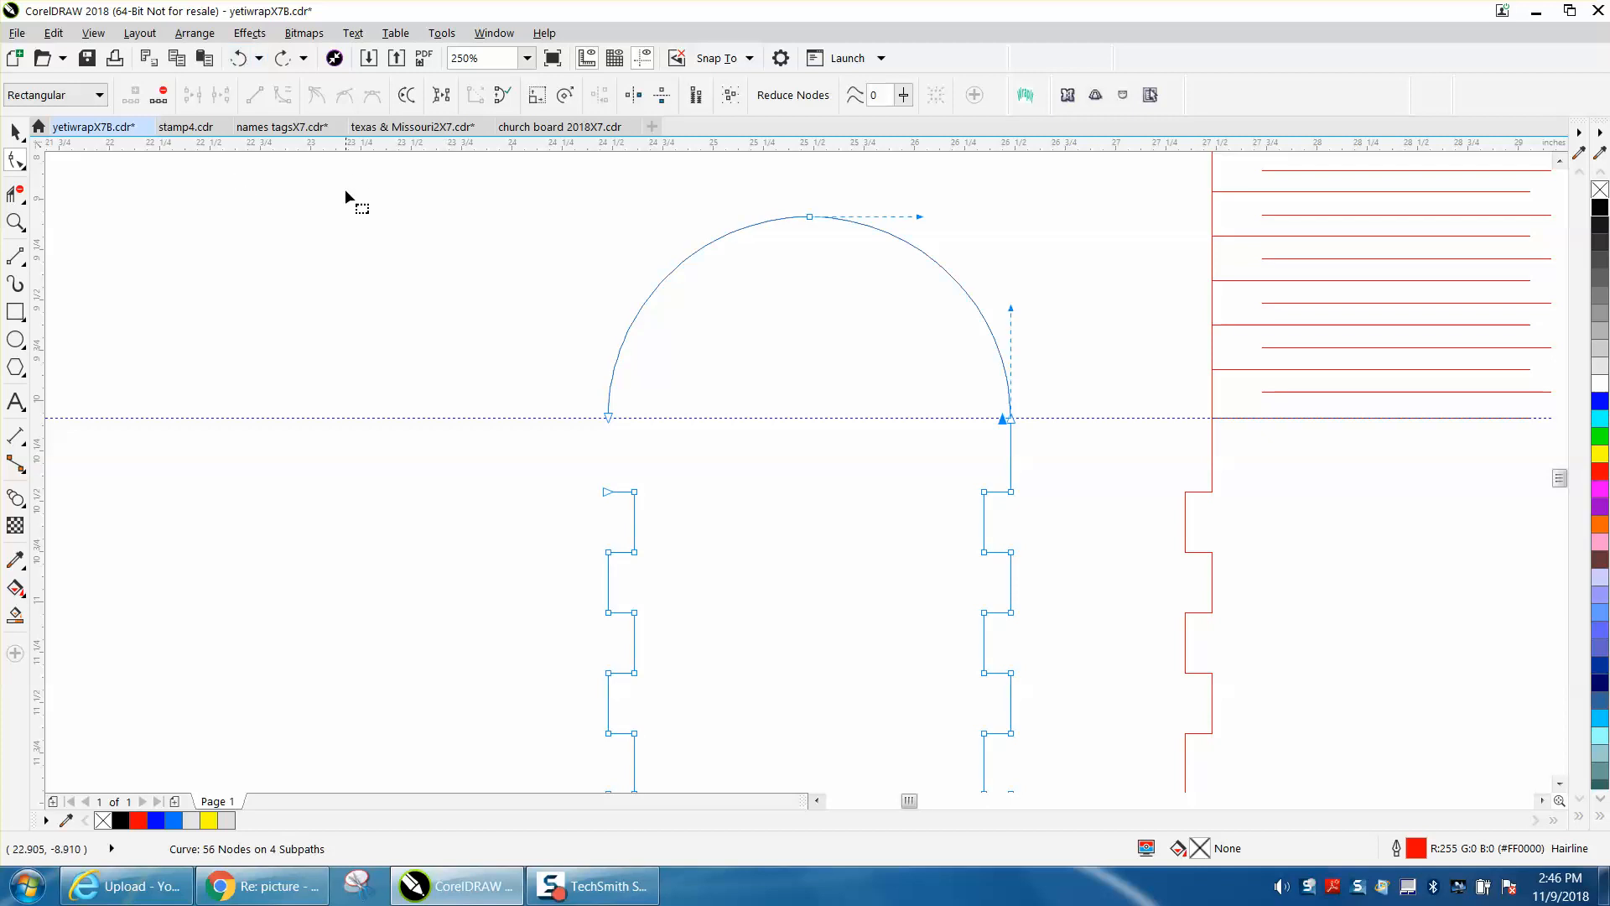
Step: Break the whole panel curve apart into separate objects
{"action": "left_click", "coordinate": [17, 130]}
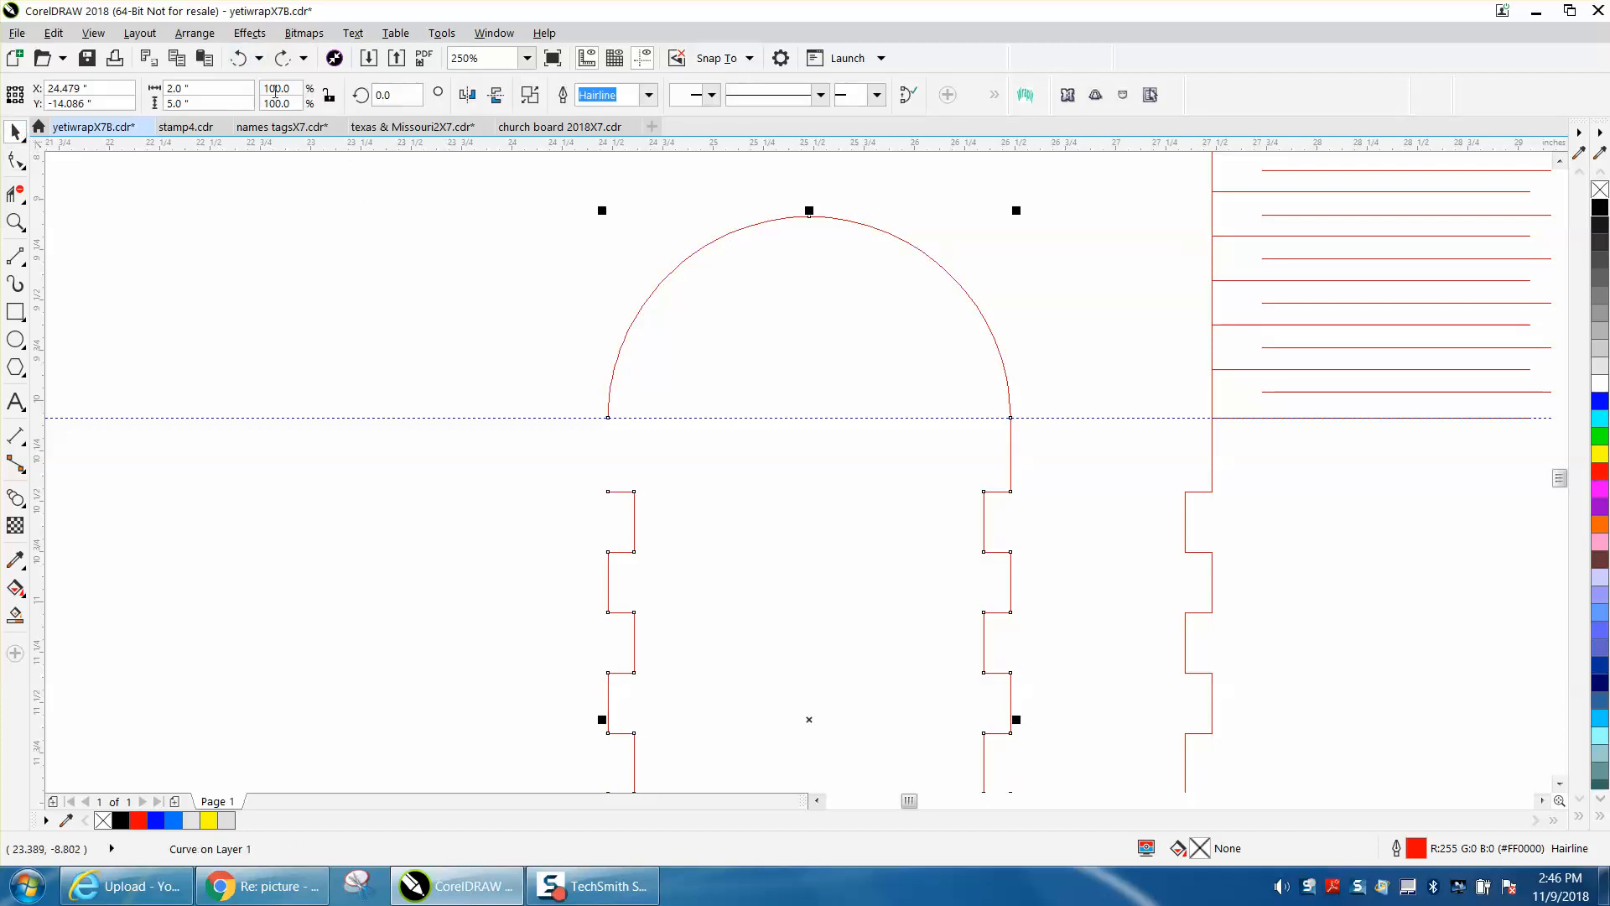
{"action": "left_click", "coordinate": [195, 33]}
{"action": "left_click", "coordinate": [269, 375]}
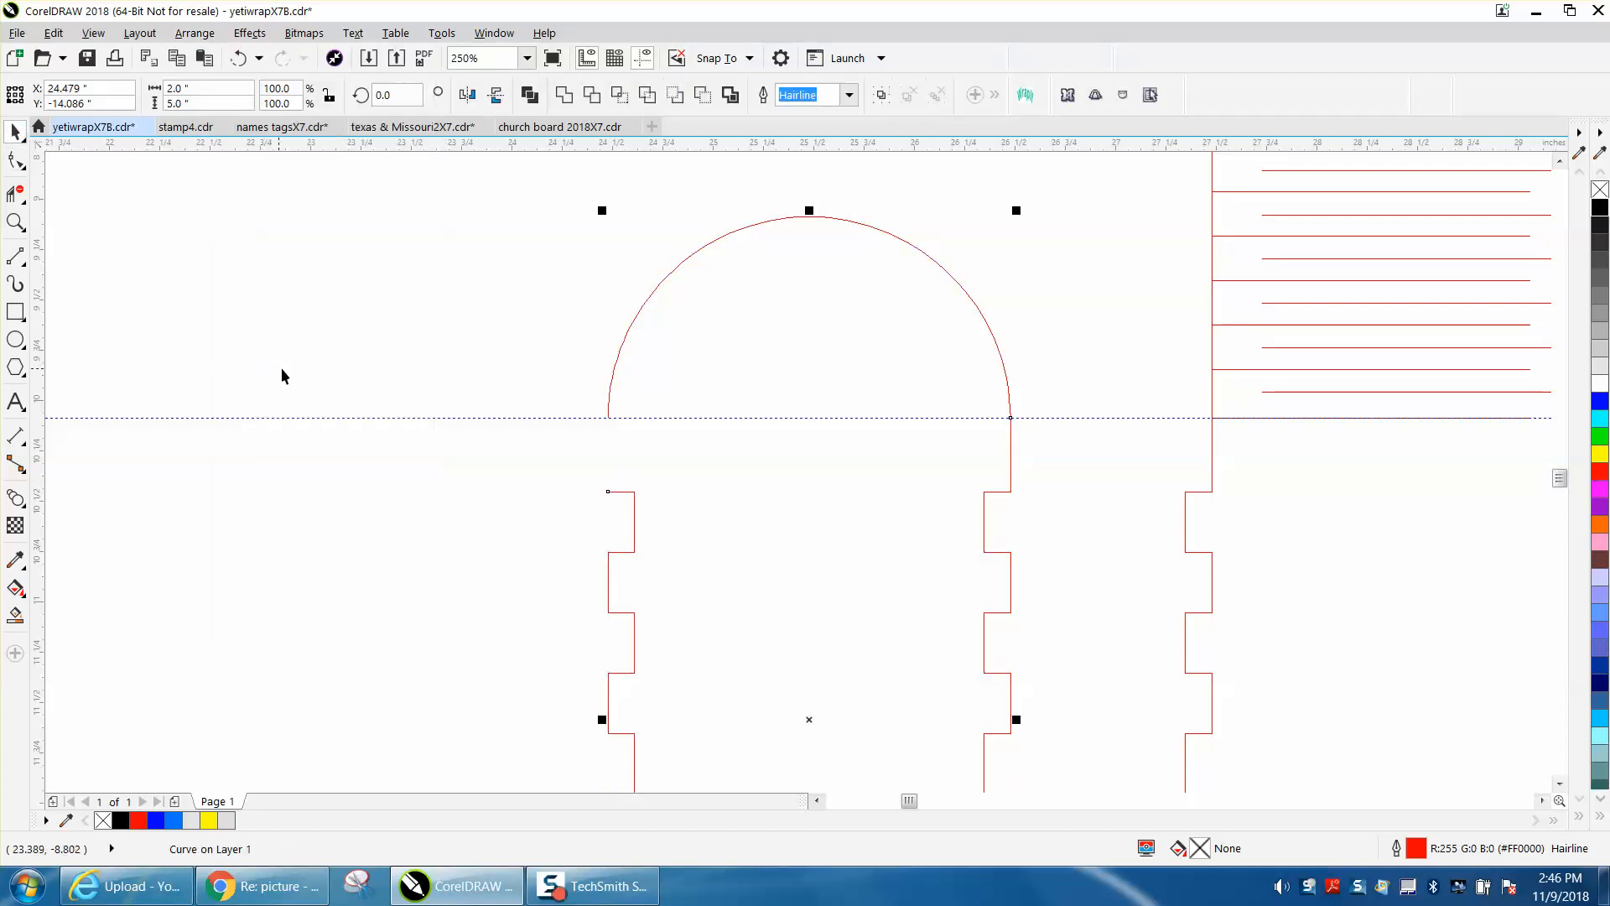
Step: Move the arch 5 inches up and the bottom line 5 inches down, away from the notched side edges
{"action": "left_click", "coordinate": [801, 237]}
{"action": "left_click", "coordinate": [807, 216]}
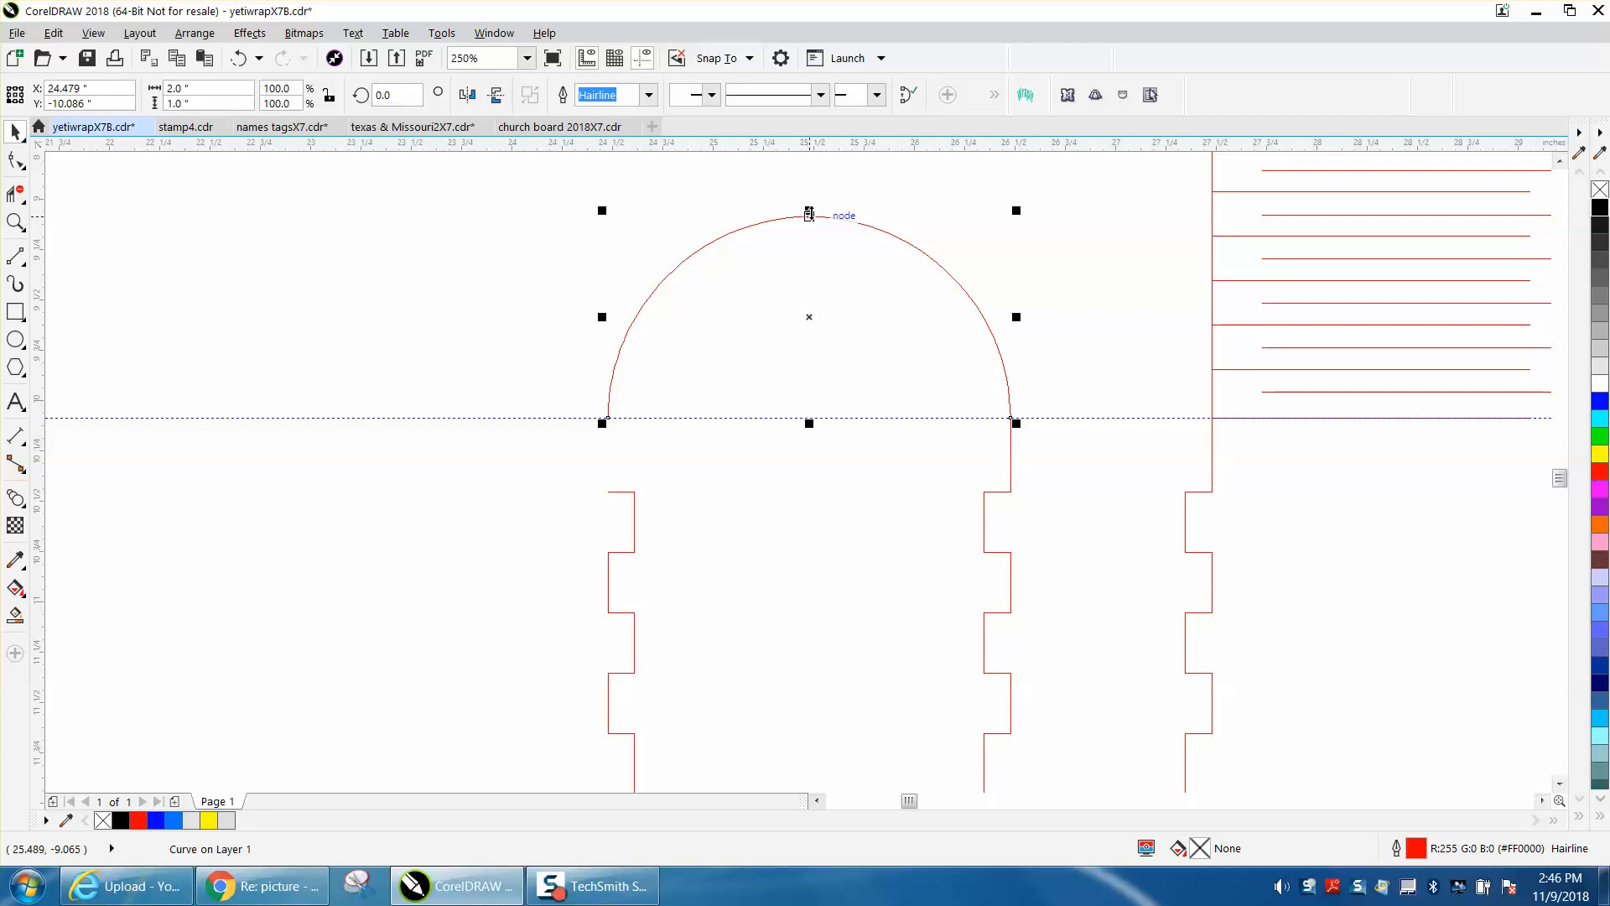
{"action": "key", "text": "Up"}
{"action": "scroll", "coordinate": [810, 216], "scroll_direction": "down", "scroll_amount": 1}
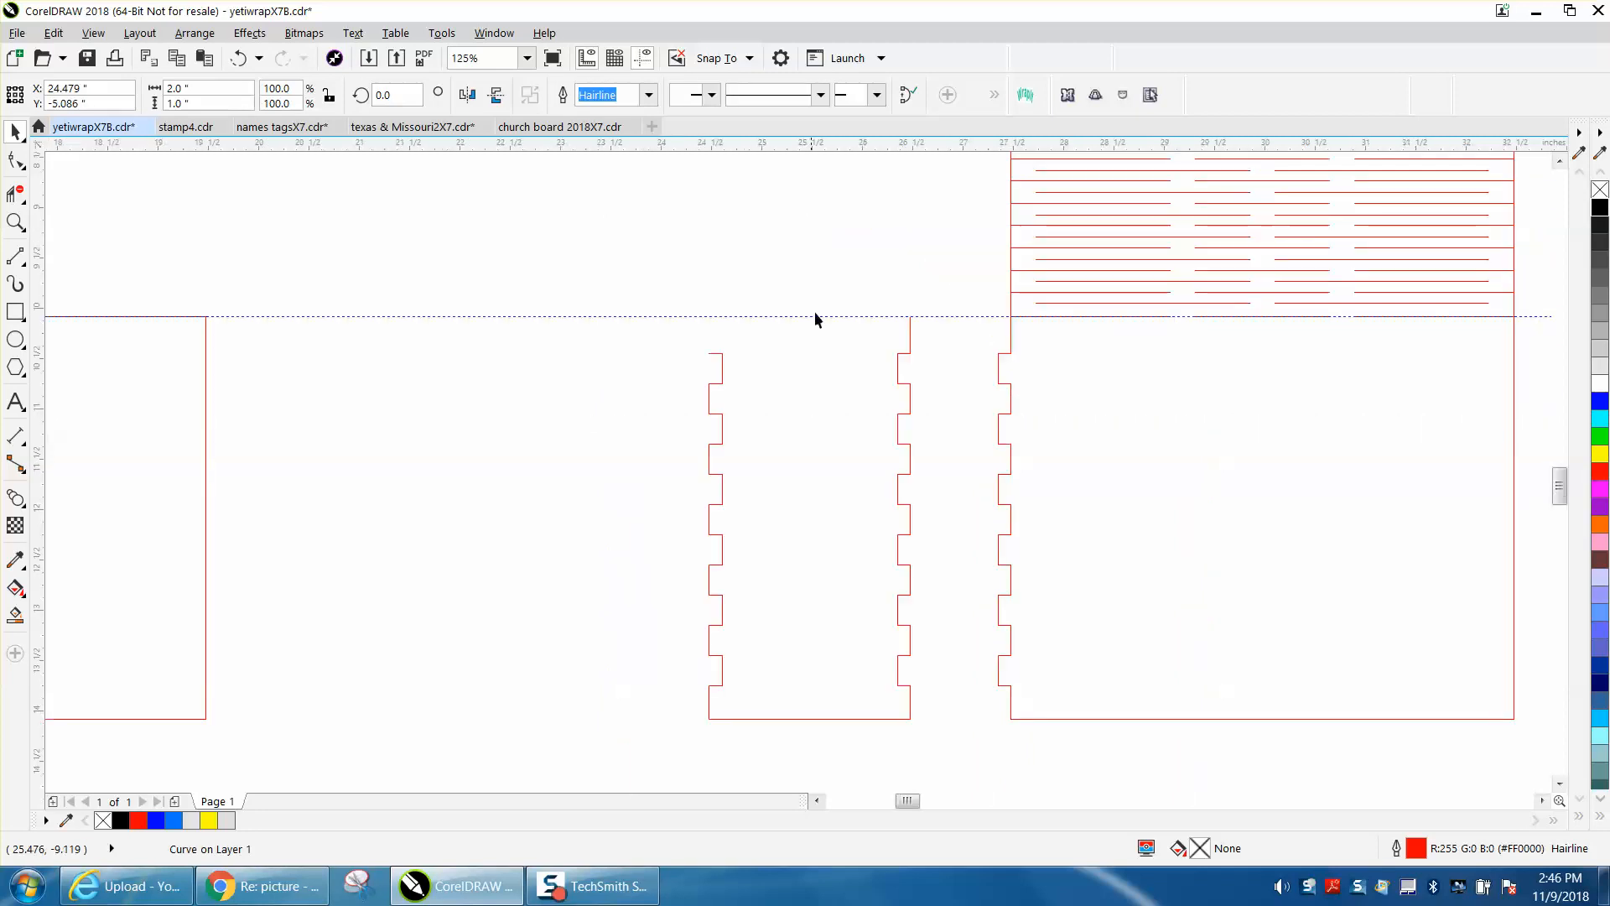
{"action": "left_click", "coordinate": [807, 717]}
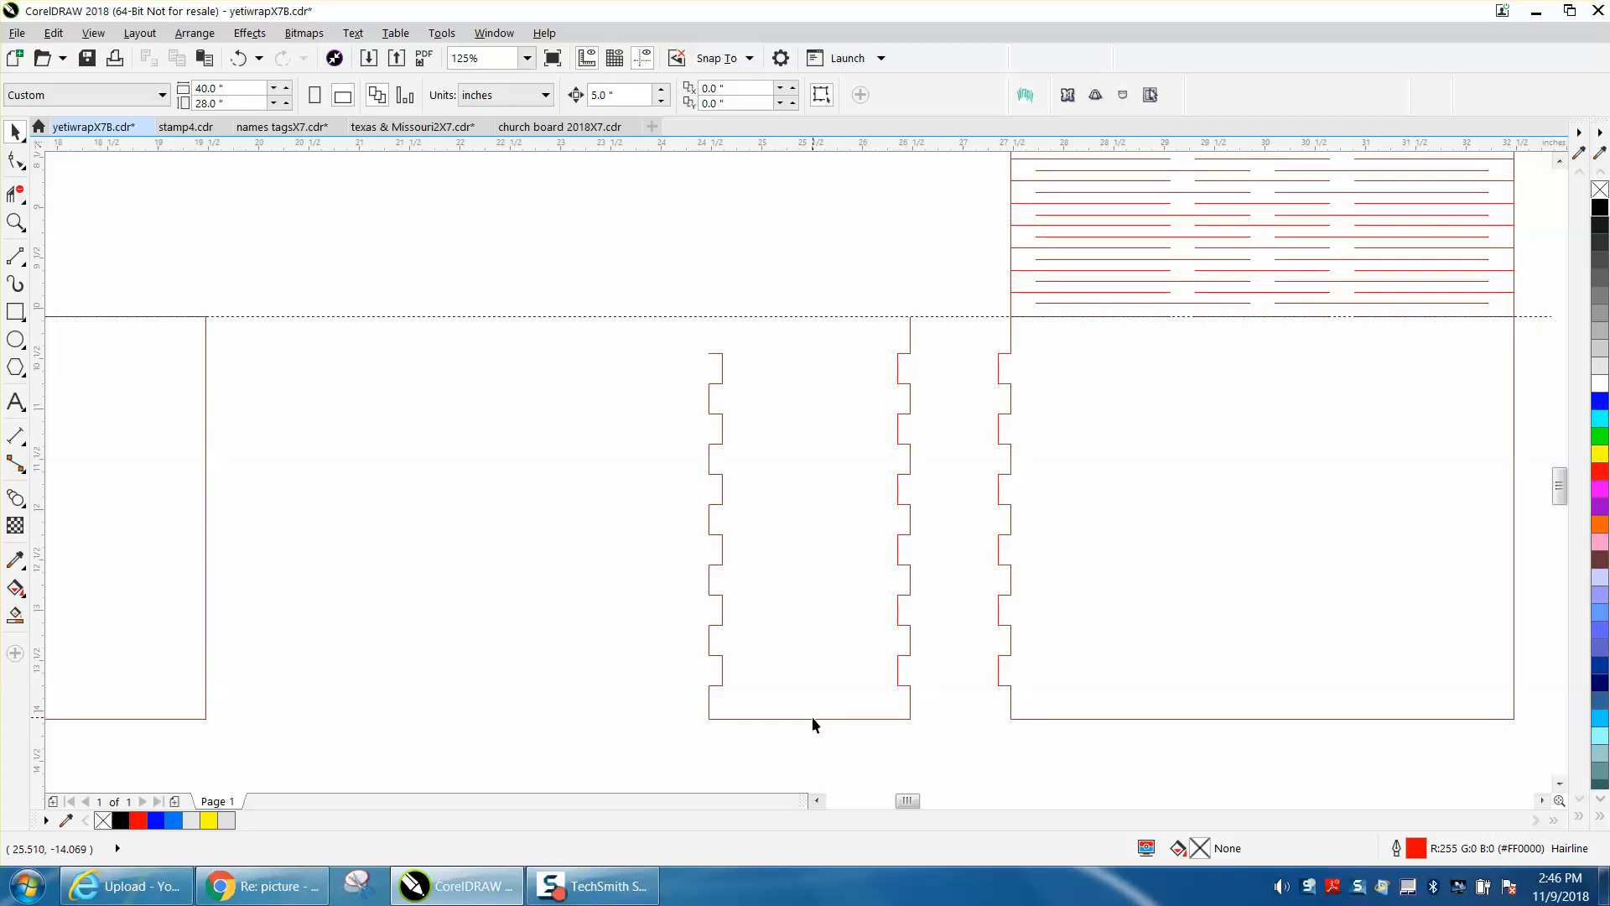
{"action": "left_click", "coordinate": [811, 717]}
{"action": "key", "text": "Delete"}
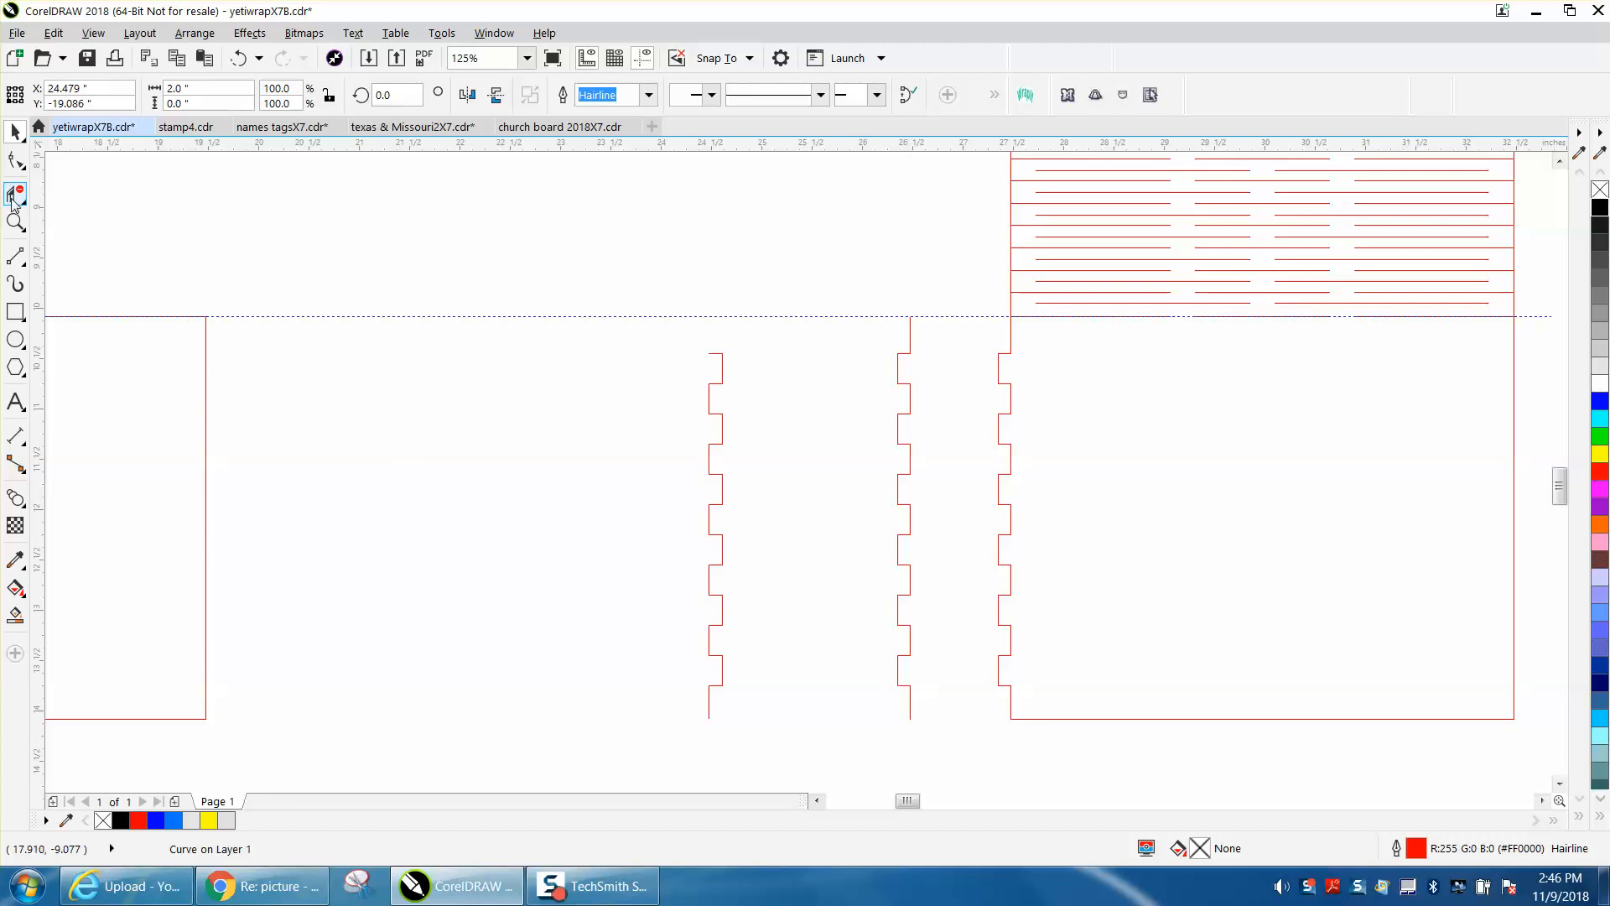
Step: Break the right notched edge at its topmost notch corner and delete the short straight segment above it
{"action": "left_click", "coordinate": [16, 159]}
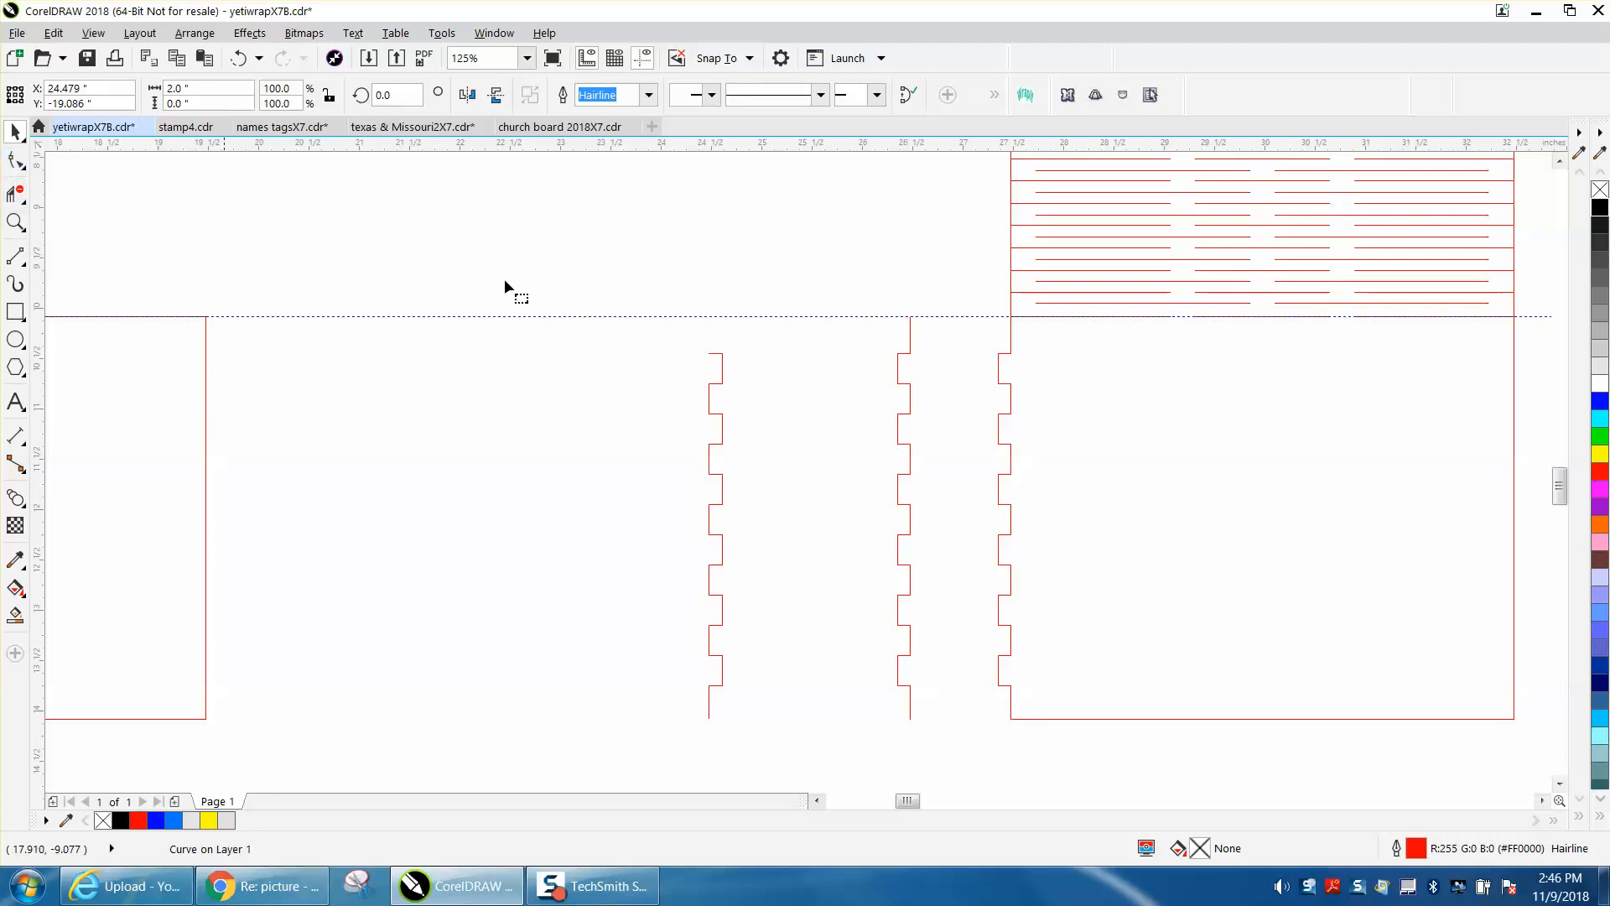
{"action": "left_click", "coordinate": [911, 337]}
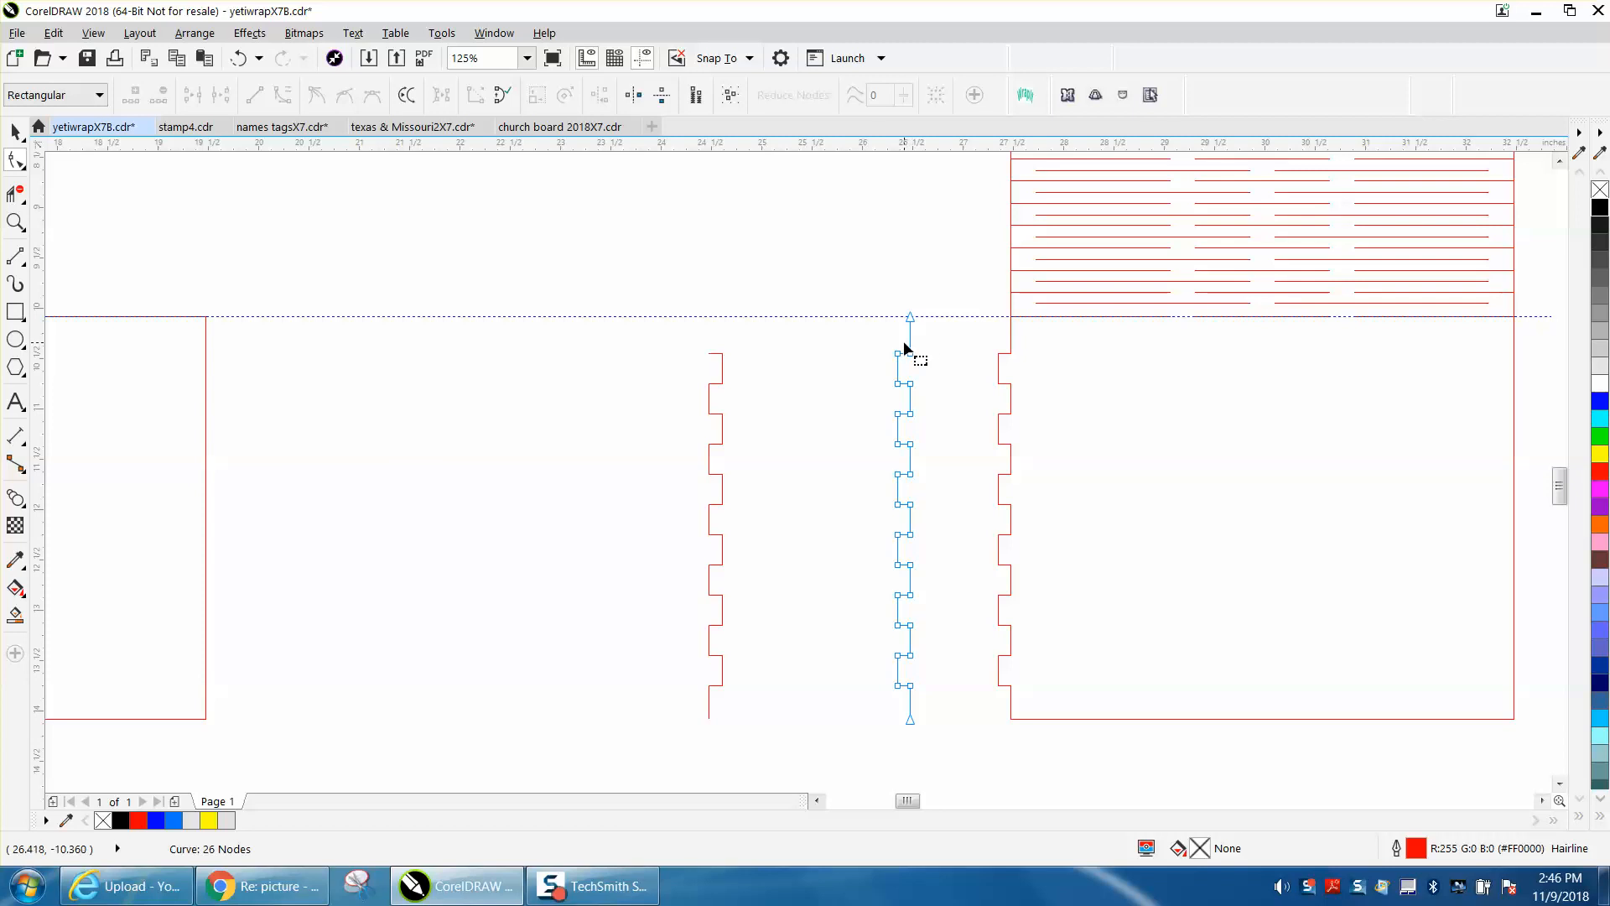
{"action": "left_click", "coordinate": [917, 357]}
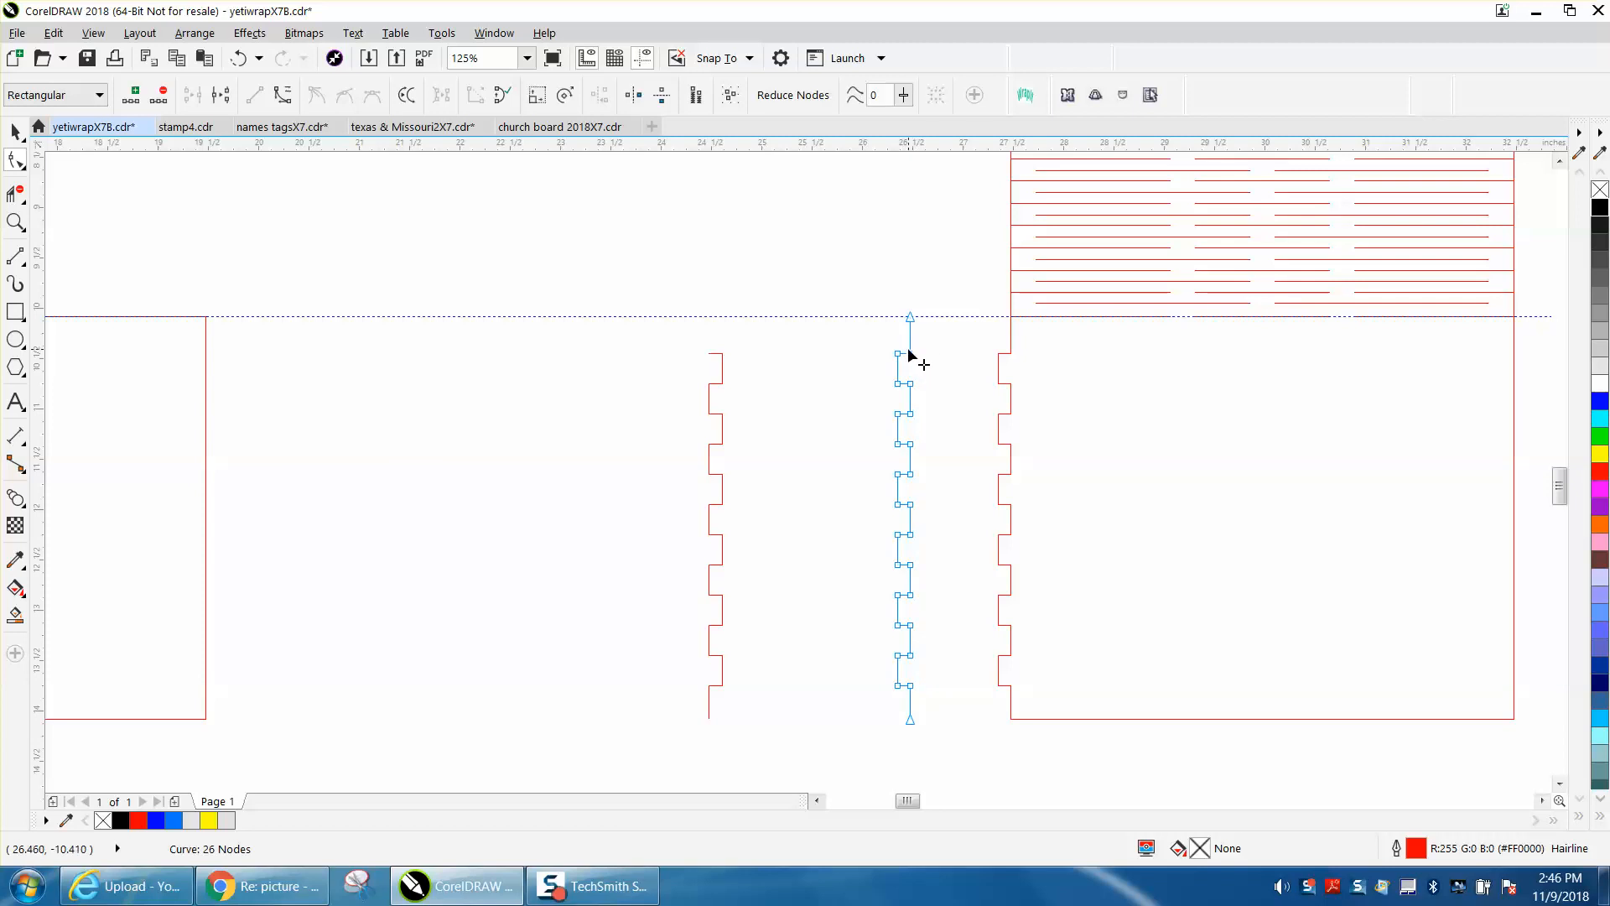
{"action": "right_click", "coordinate": [913, 358]}
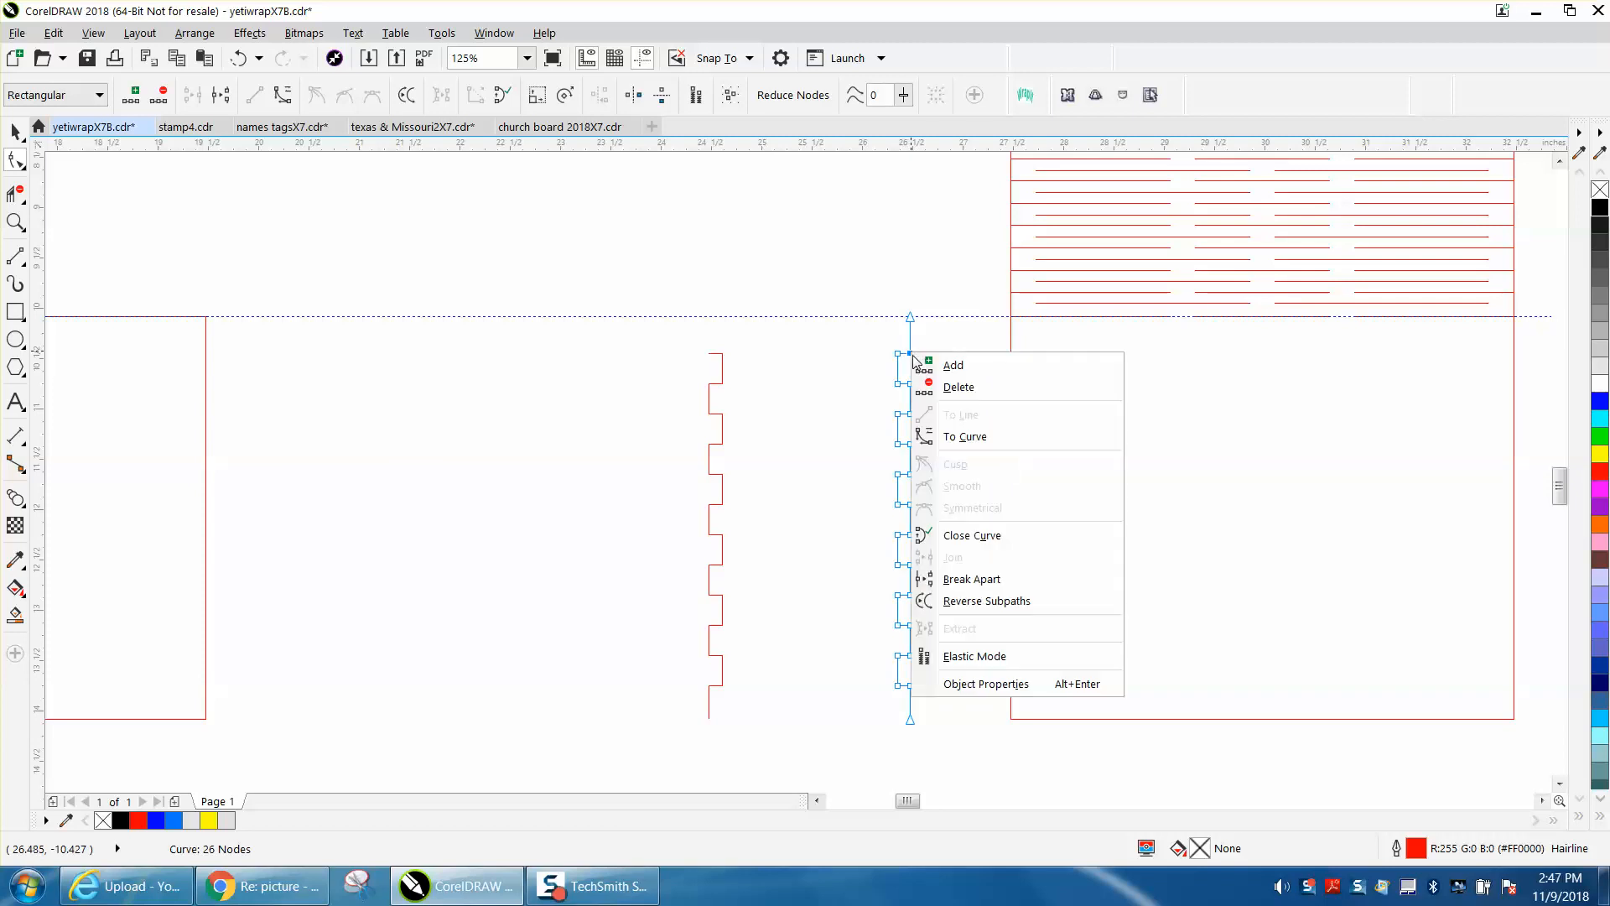
{"action": "left_click", "coordinate": [973, 579]}
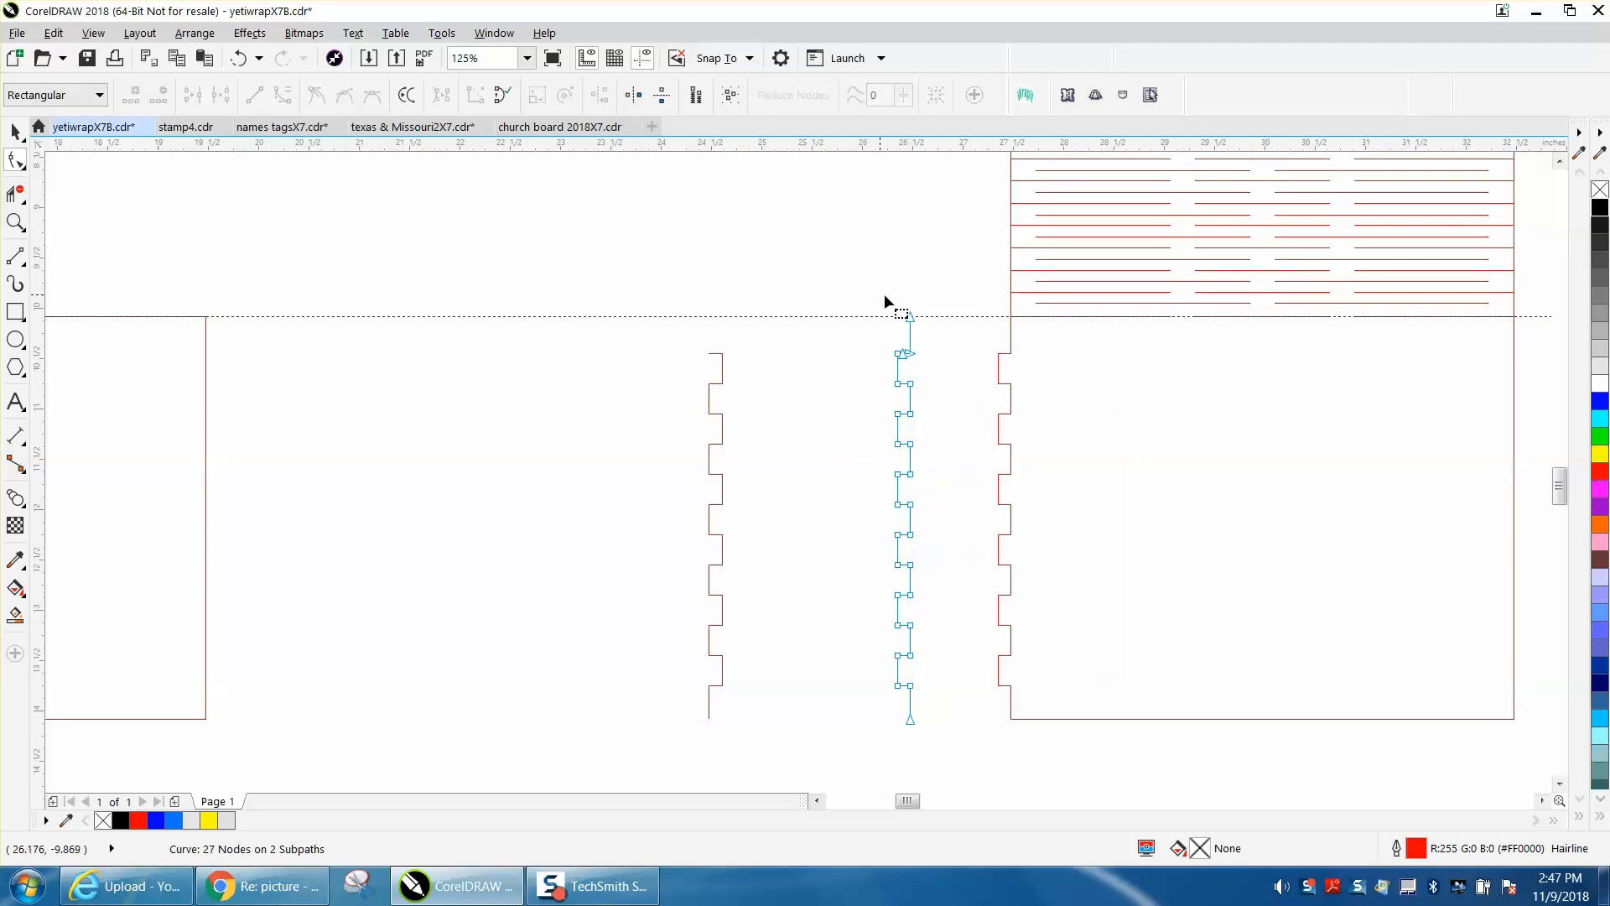
{"action": "key", "text": "Delete"}
{"action": "key", "text": "space"}
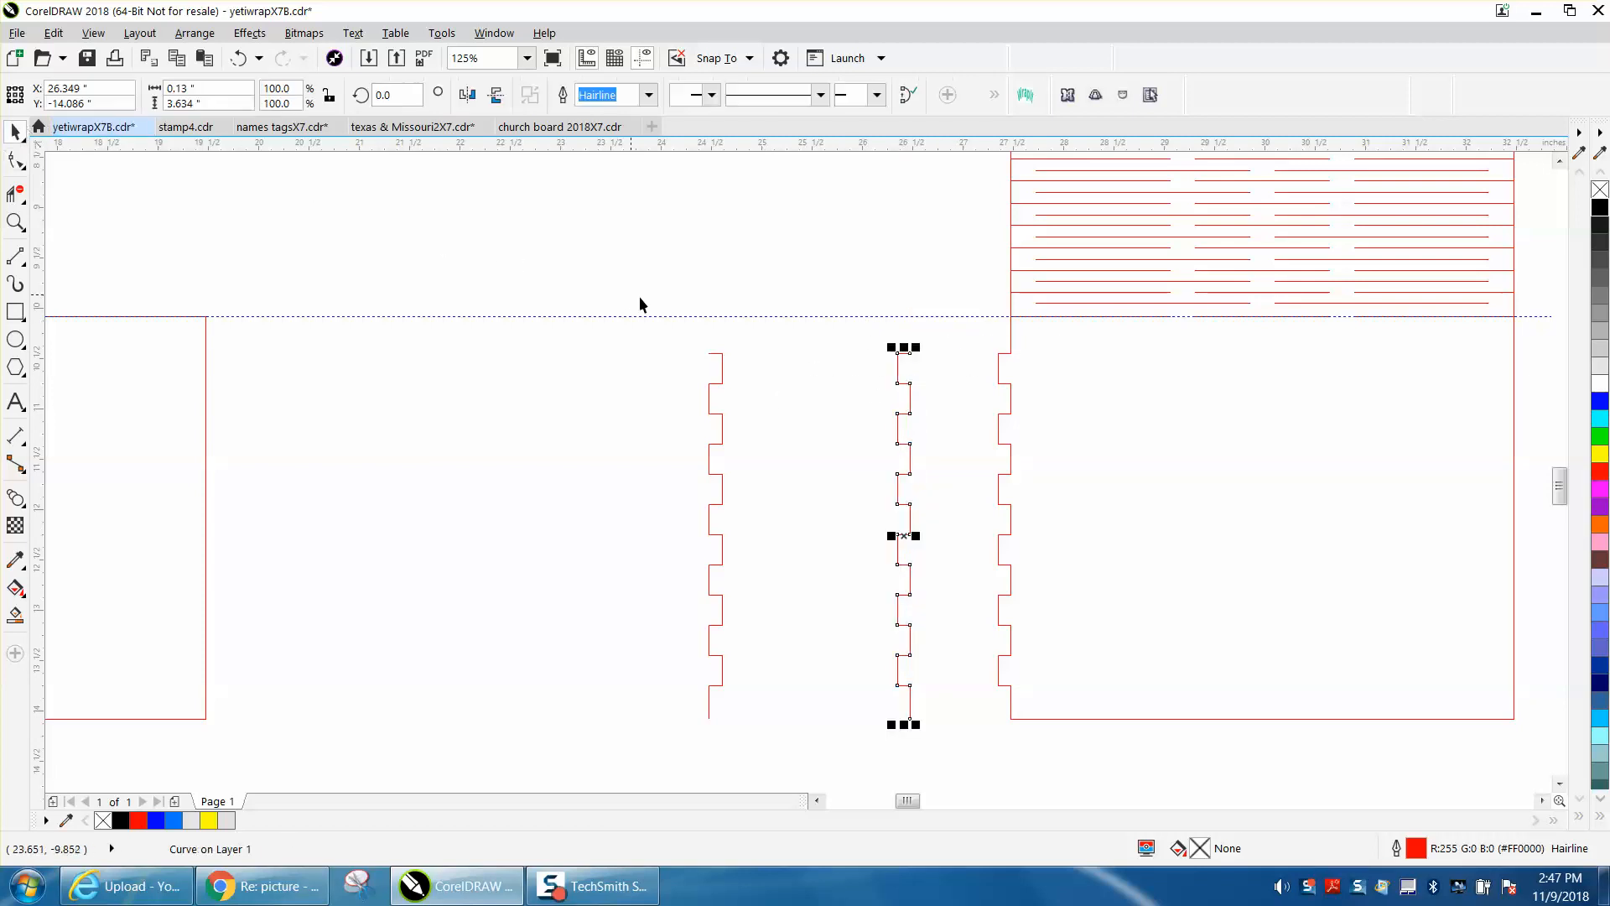
Step: Mirror the left and right notched side edges horizontally so that their tabs face outward
{"action": "left_click_drag", "start_coordinate": [674, 339], "coordinate": [680, 606]}
{"action": "left_click_drag", "start_coordinate": [777, 732], "coordinate": [777, 733]}
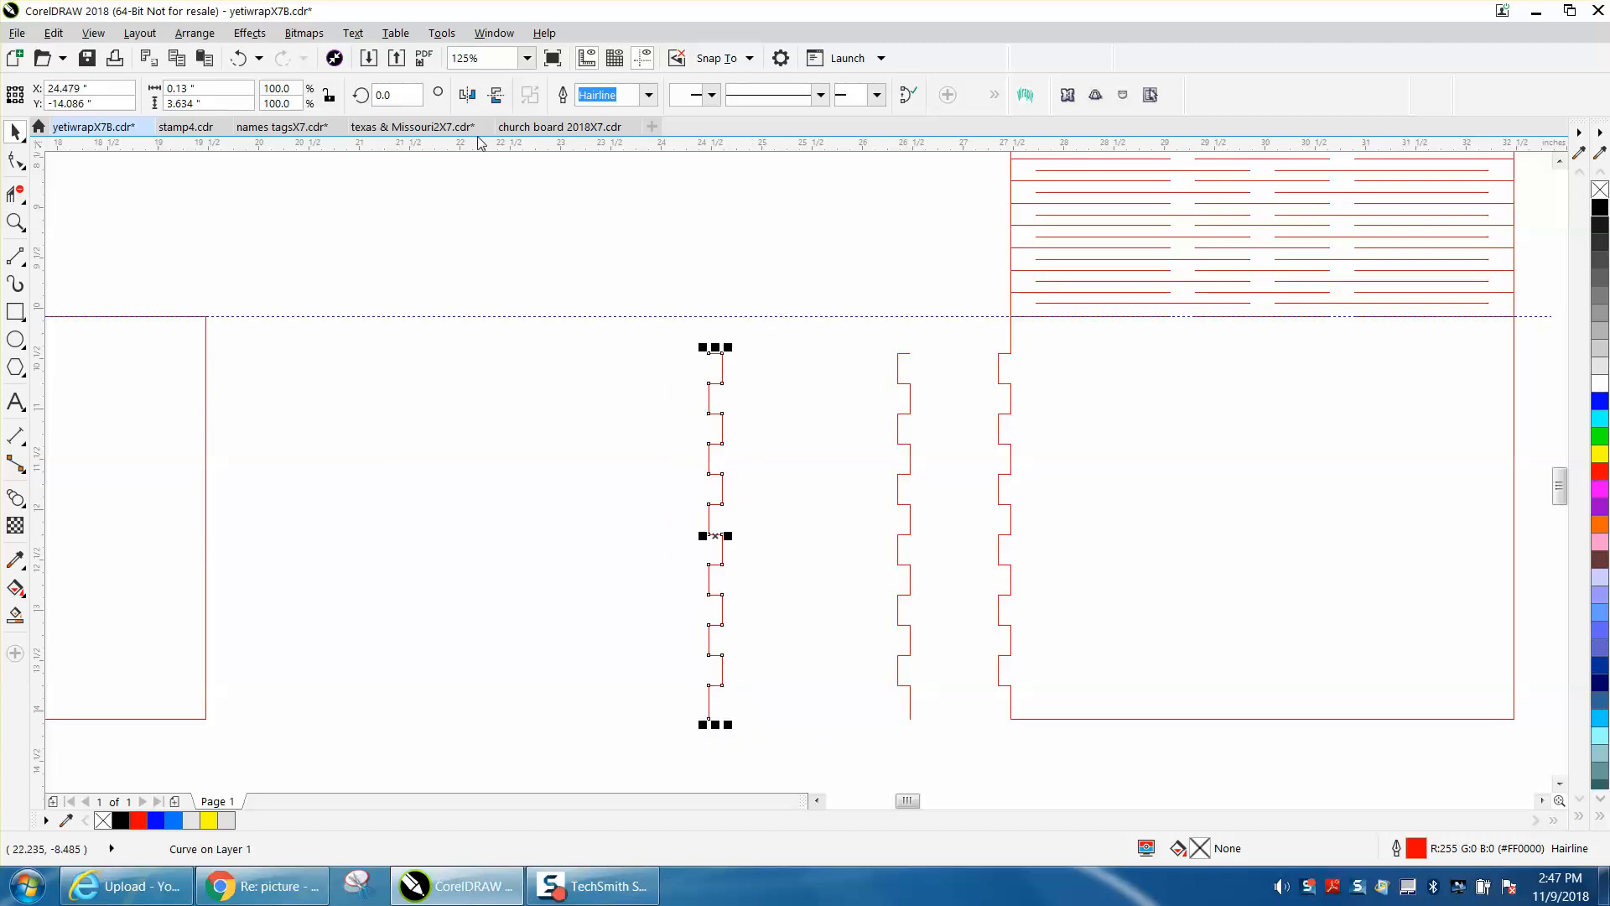
{"action": "left_click", "coordinate": [467, 94]}
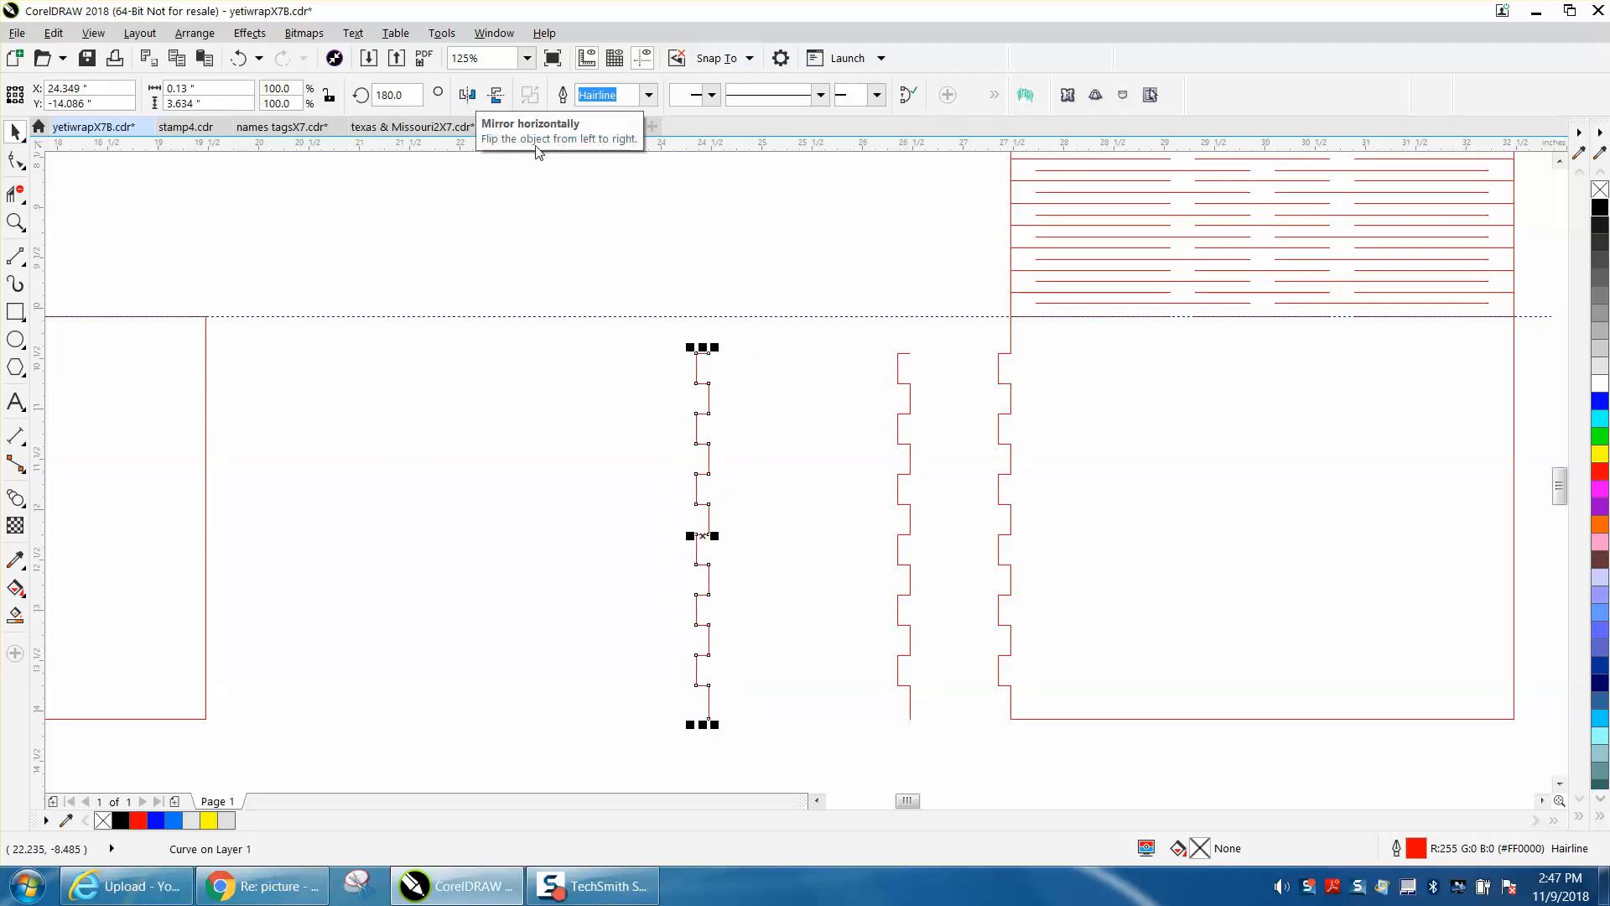
{"action": "left_click_drag", "start_coordinate": [875, 355], "coordinate": [933, 687]}
{"action": "left_click_drag", "start_coordinate": [964, 749], "coordinate": [964, 748]}
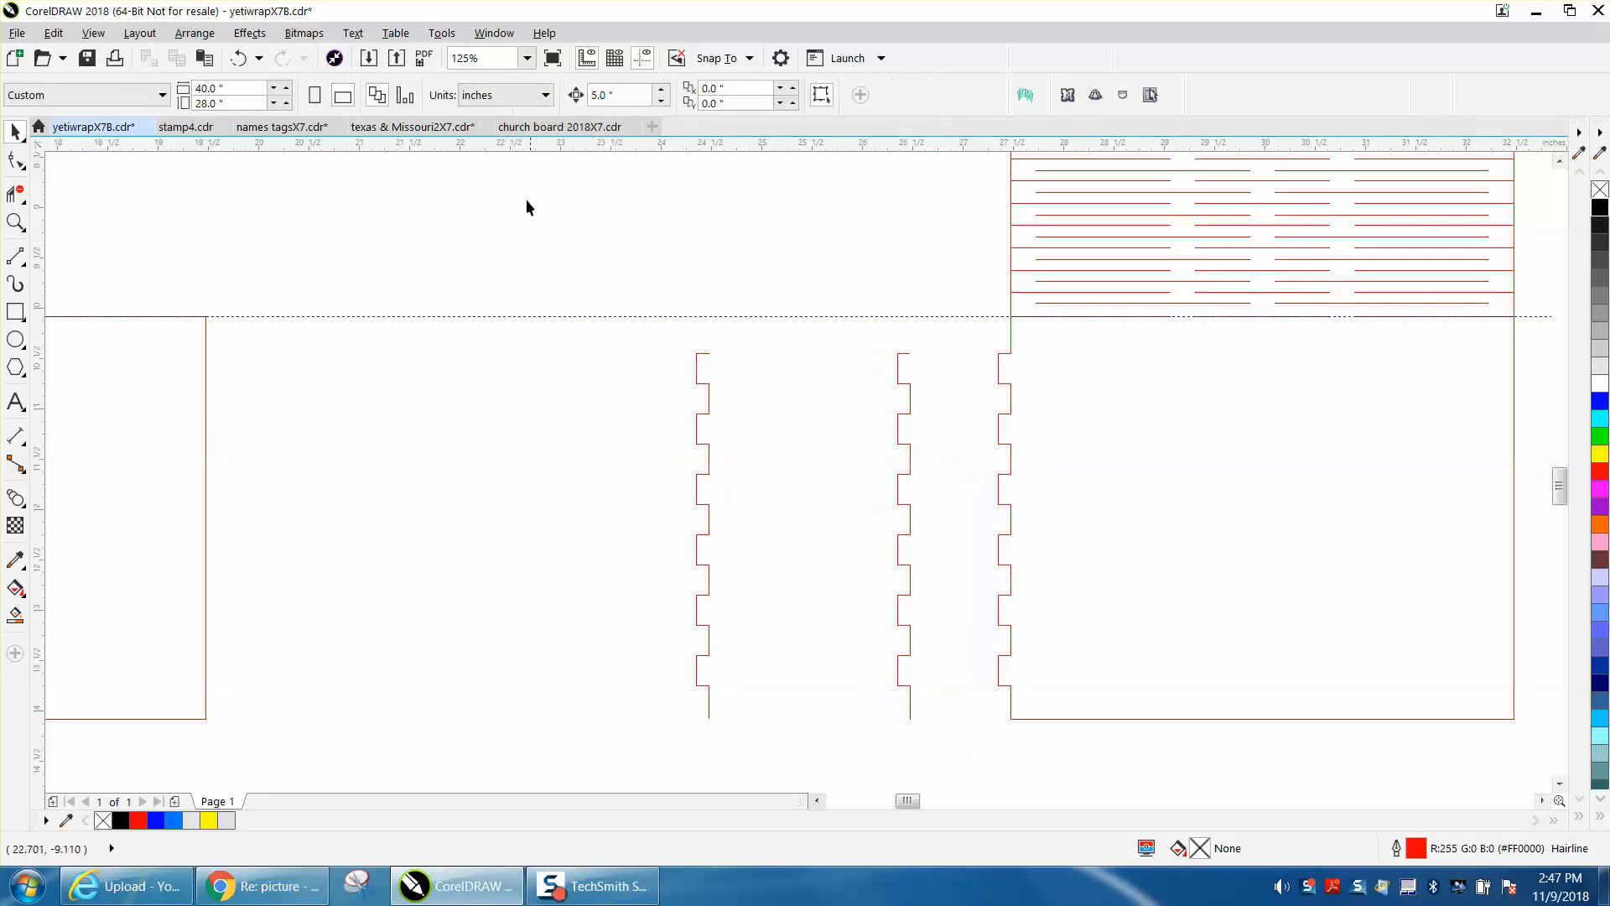
{"action": "left_click", "coordinate": [905, 362]}
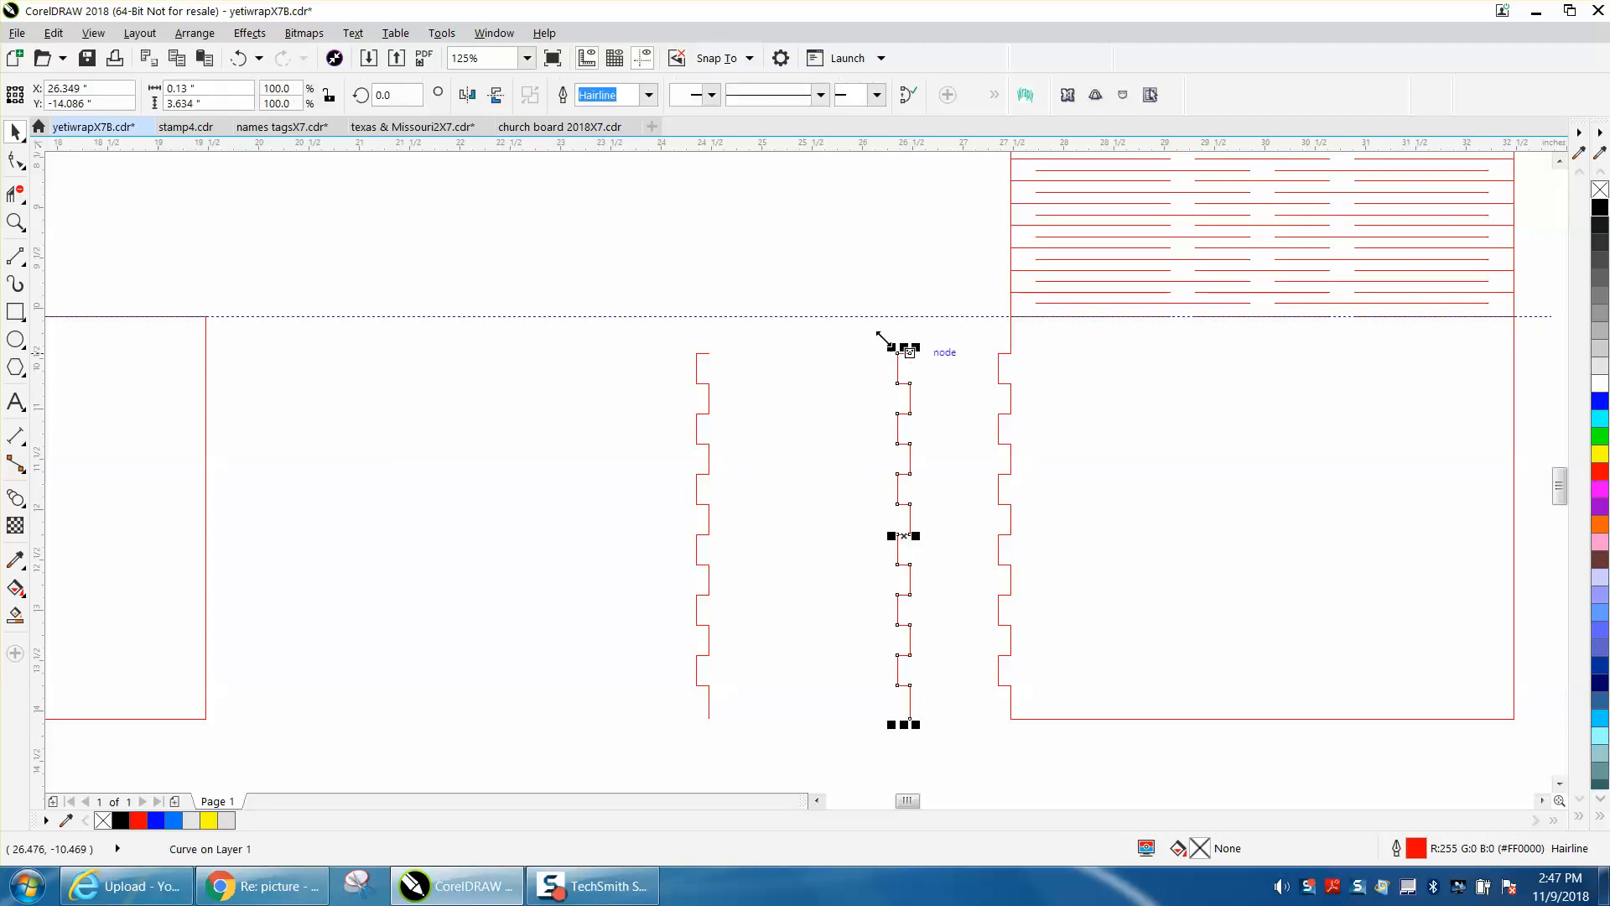
{"action": "left_click", "coordinate": [467, 94]}
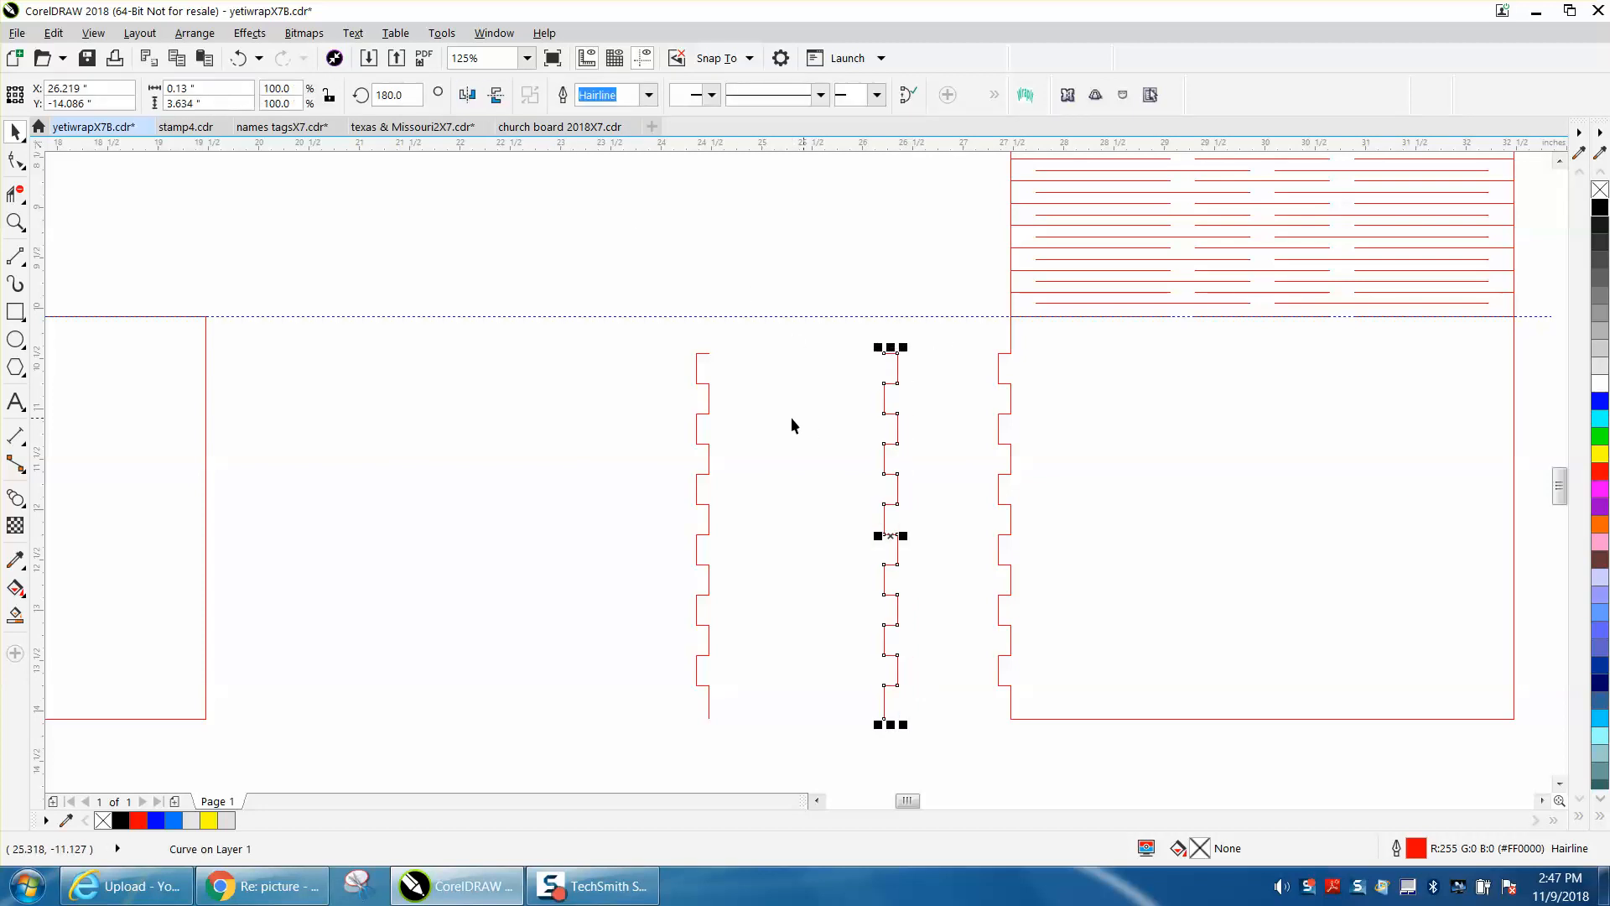
Step: Move the bottom line 5 inches up and the arch 5 inches down, back to the notched side edges
{"action": "scroll", "coordinate": [814, 419], "scroll_direction": "down", "scroll_amount": 2}
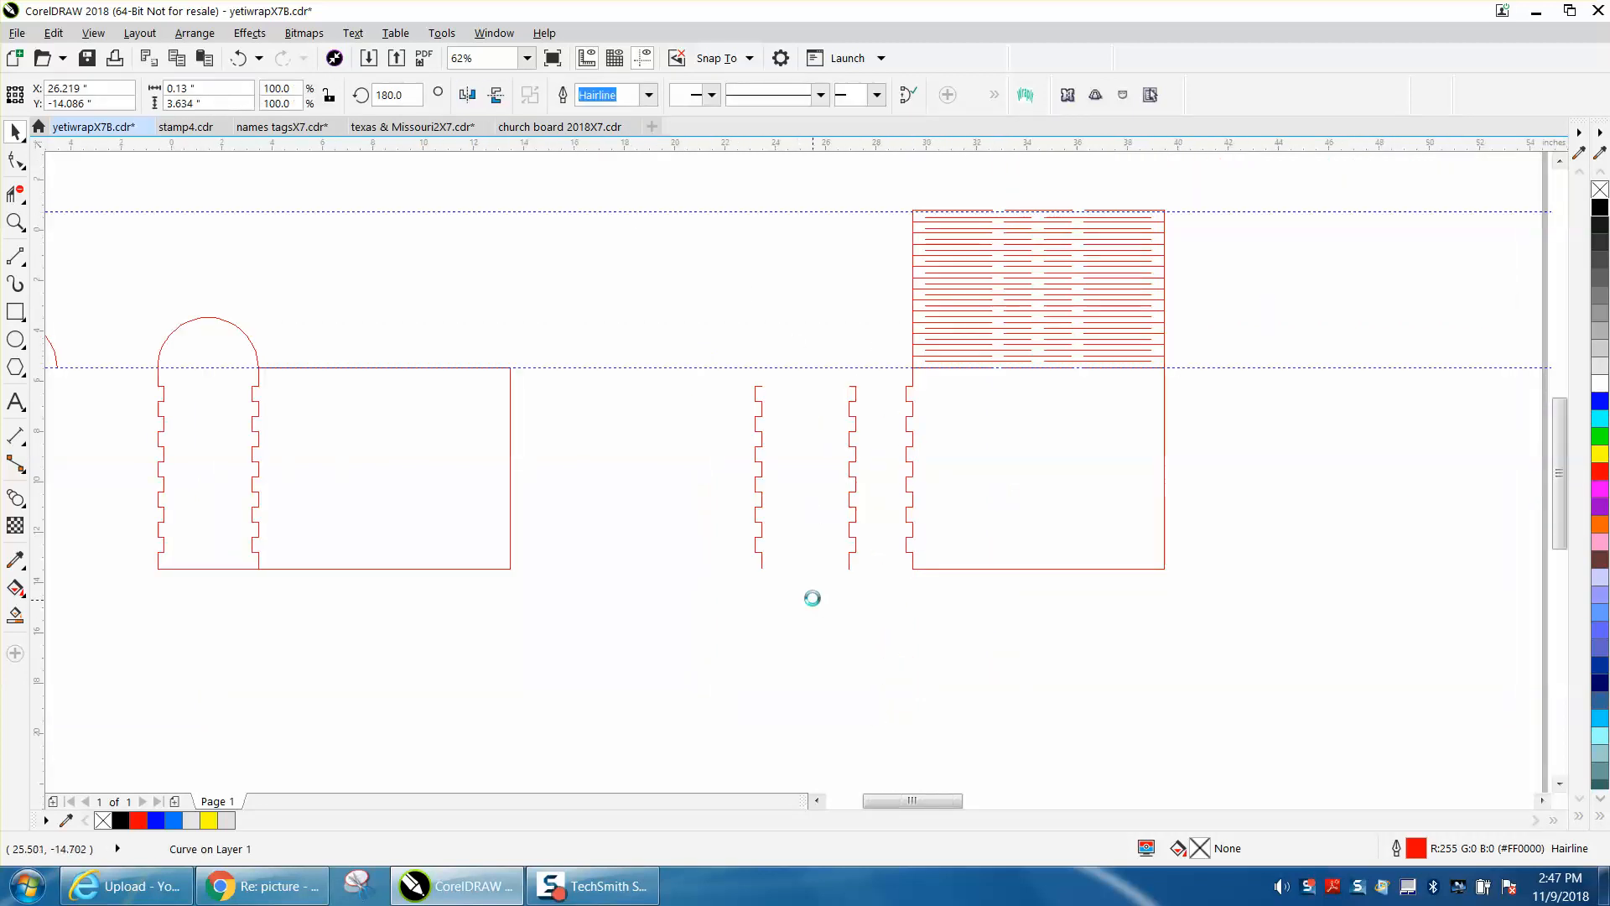
{"action": "scroll", "coordinate": [830, 696], "scroll_direction": "down", "scroll_amount": 2}
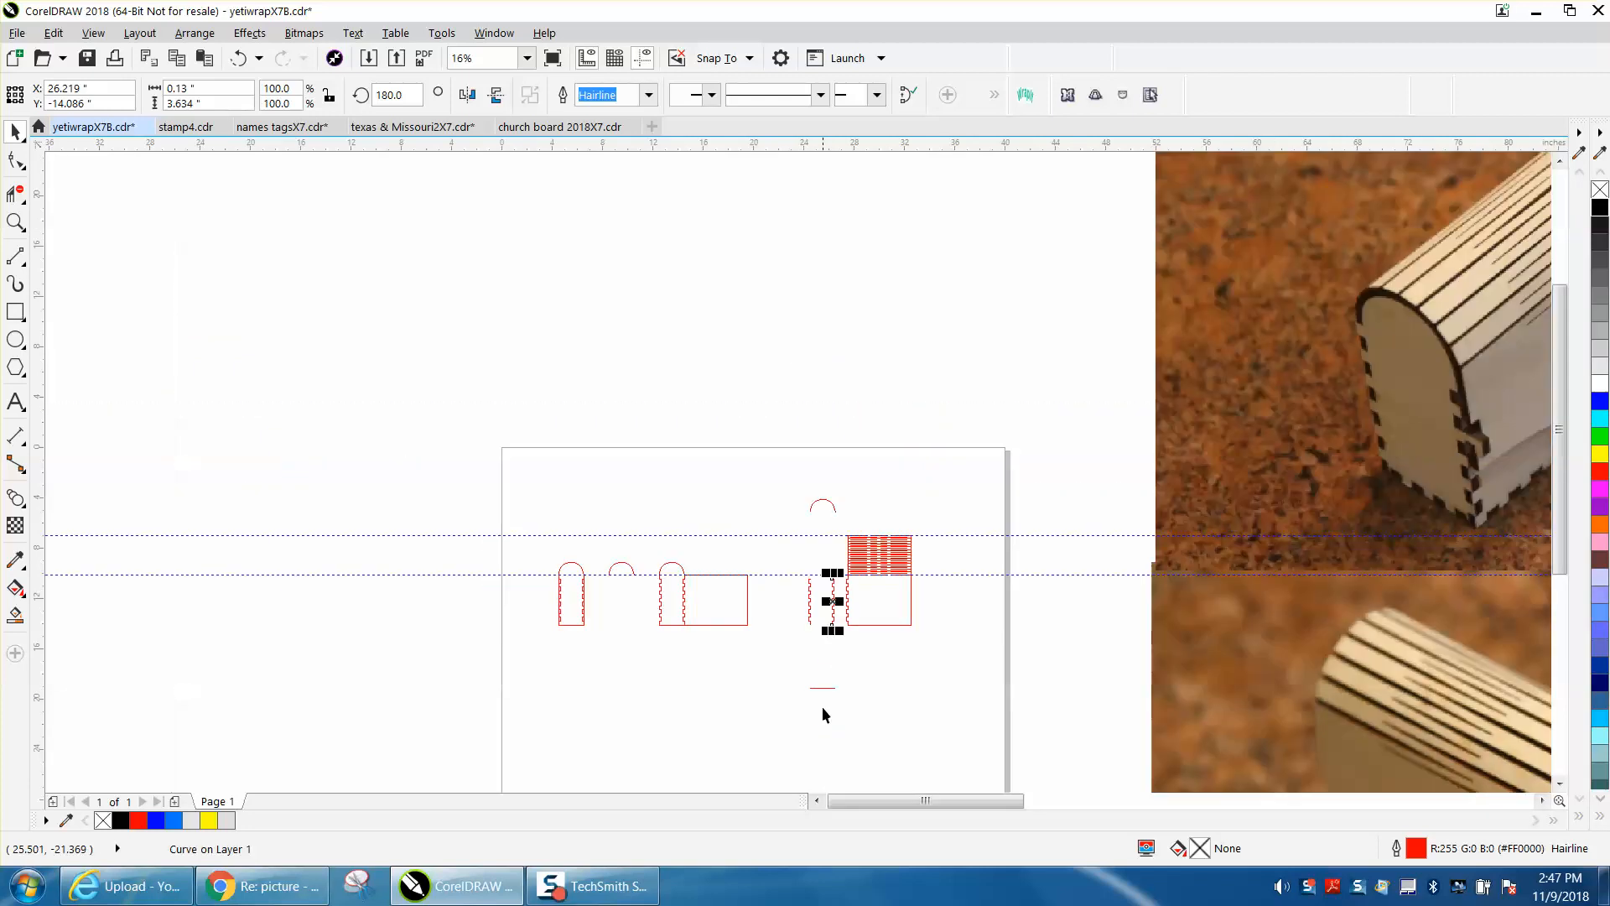
{"action": "left_click", "coordinate": [823, 687]}
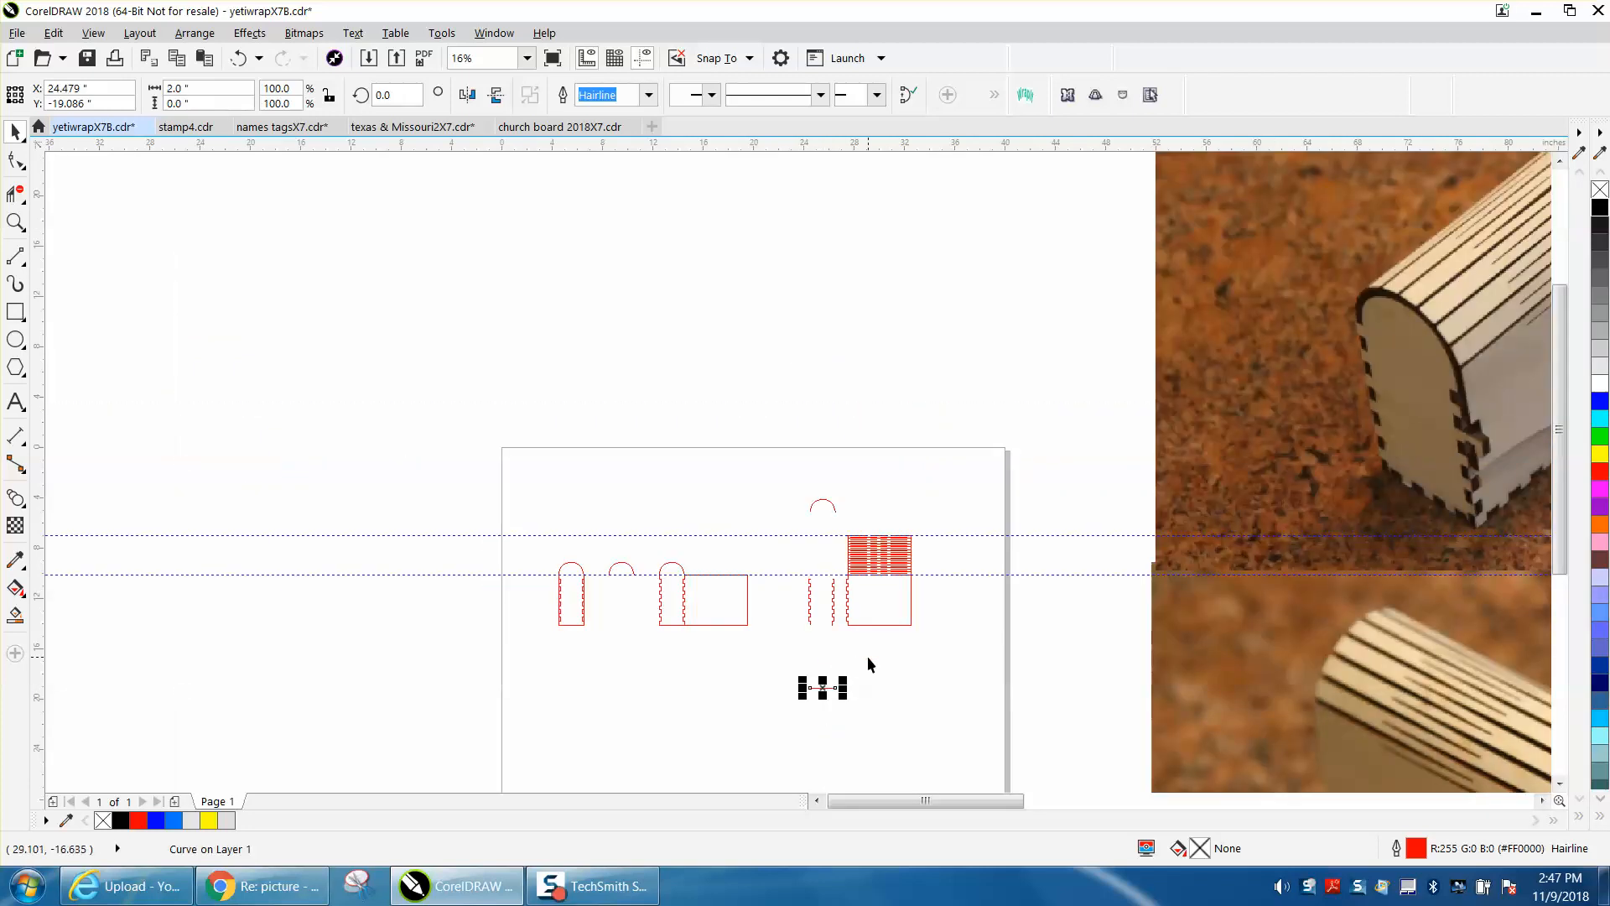
{"action": "left_click", "coordinate": [834, 504]}
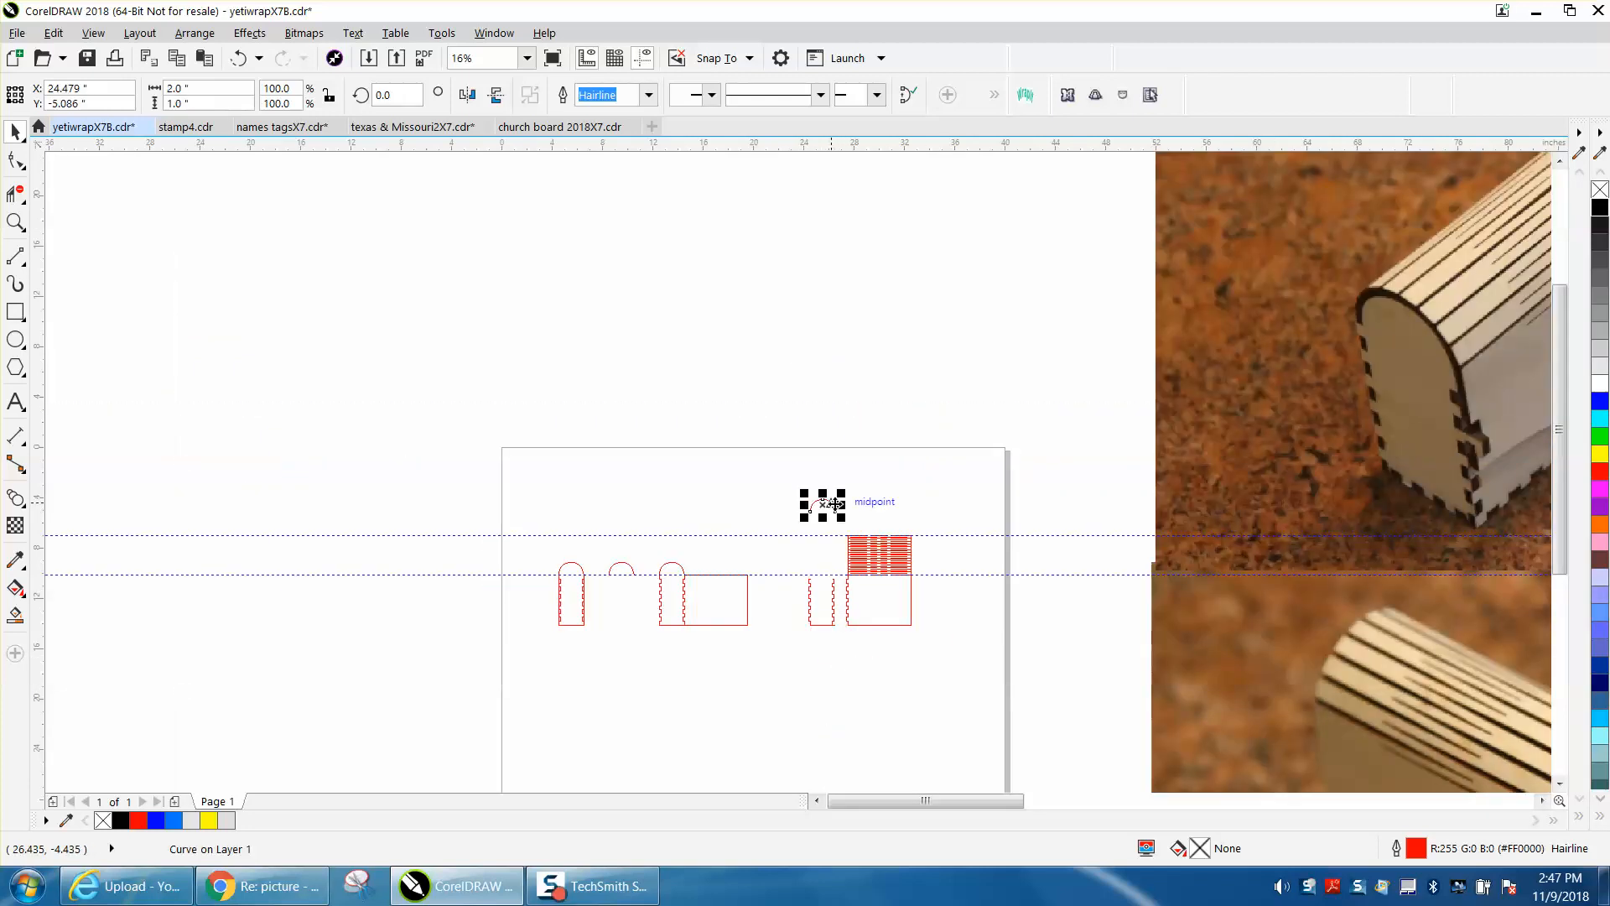
{"action": "key", "text": "Down"}
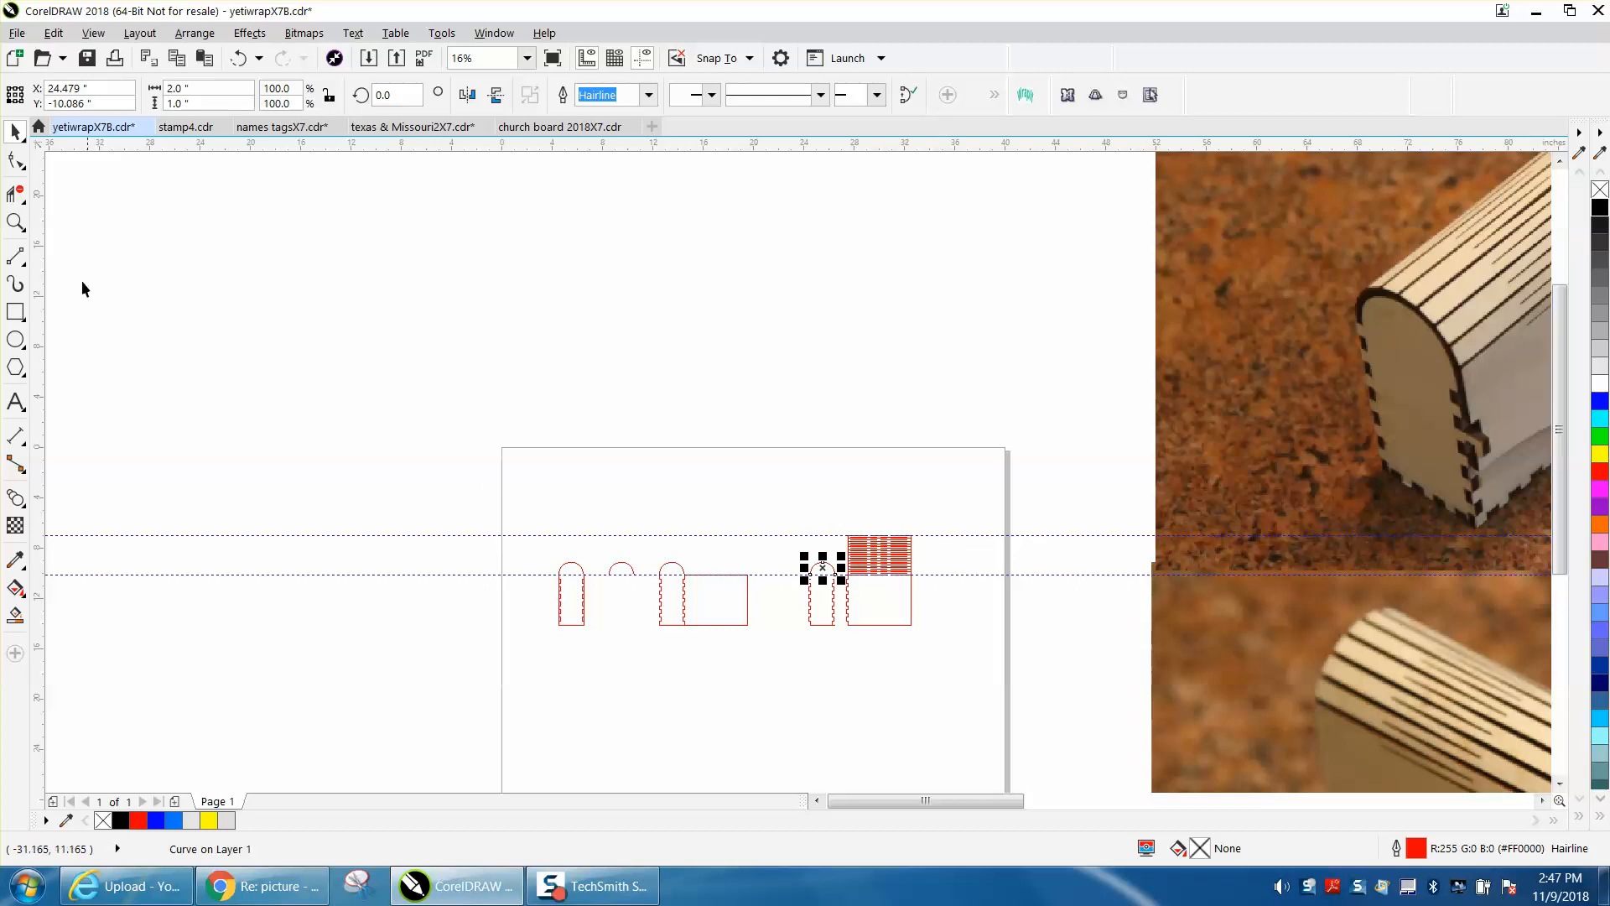
Step: Lower the arch so its left base meets the top end of the left notched edge
{"action": "left_click", "coordinate": [14, 225]}
{"action": "left_click_drag", "start_coordinate": [770, 554], "coordinate": [892, 648]}
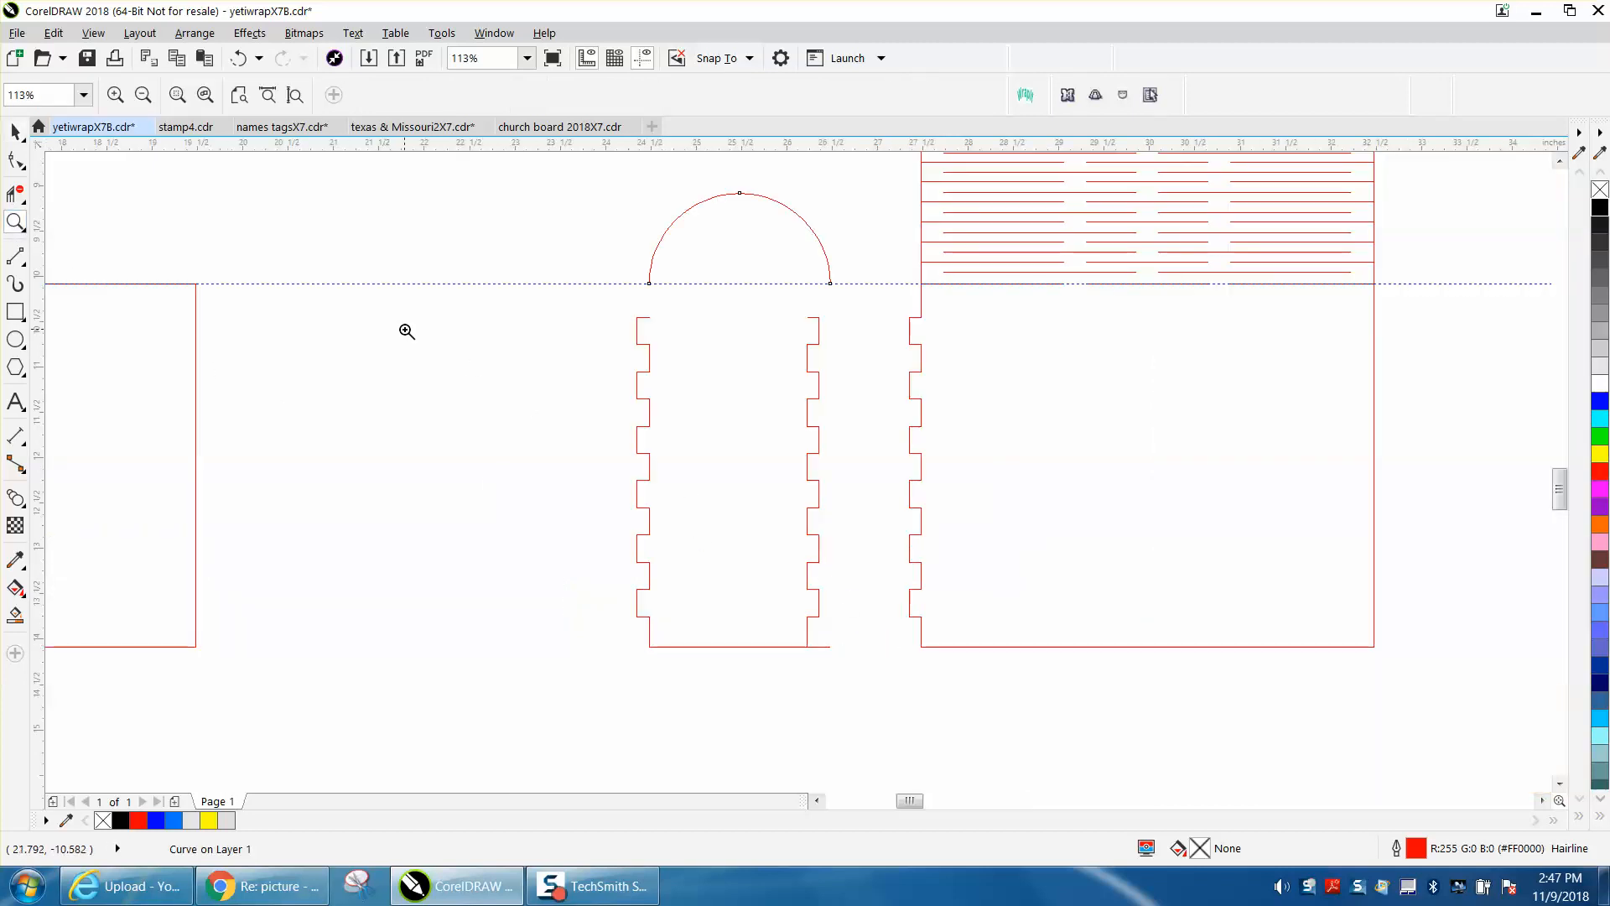
{"action": "left_click", "coordinate": [15, 131]}
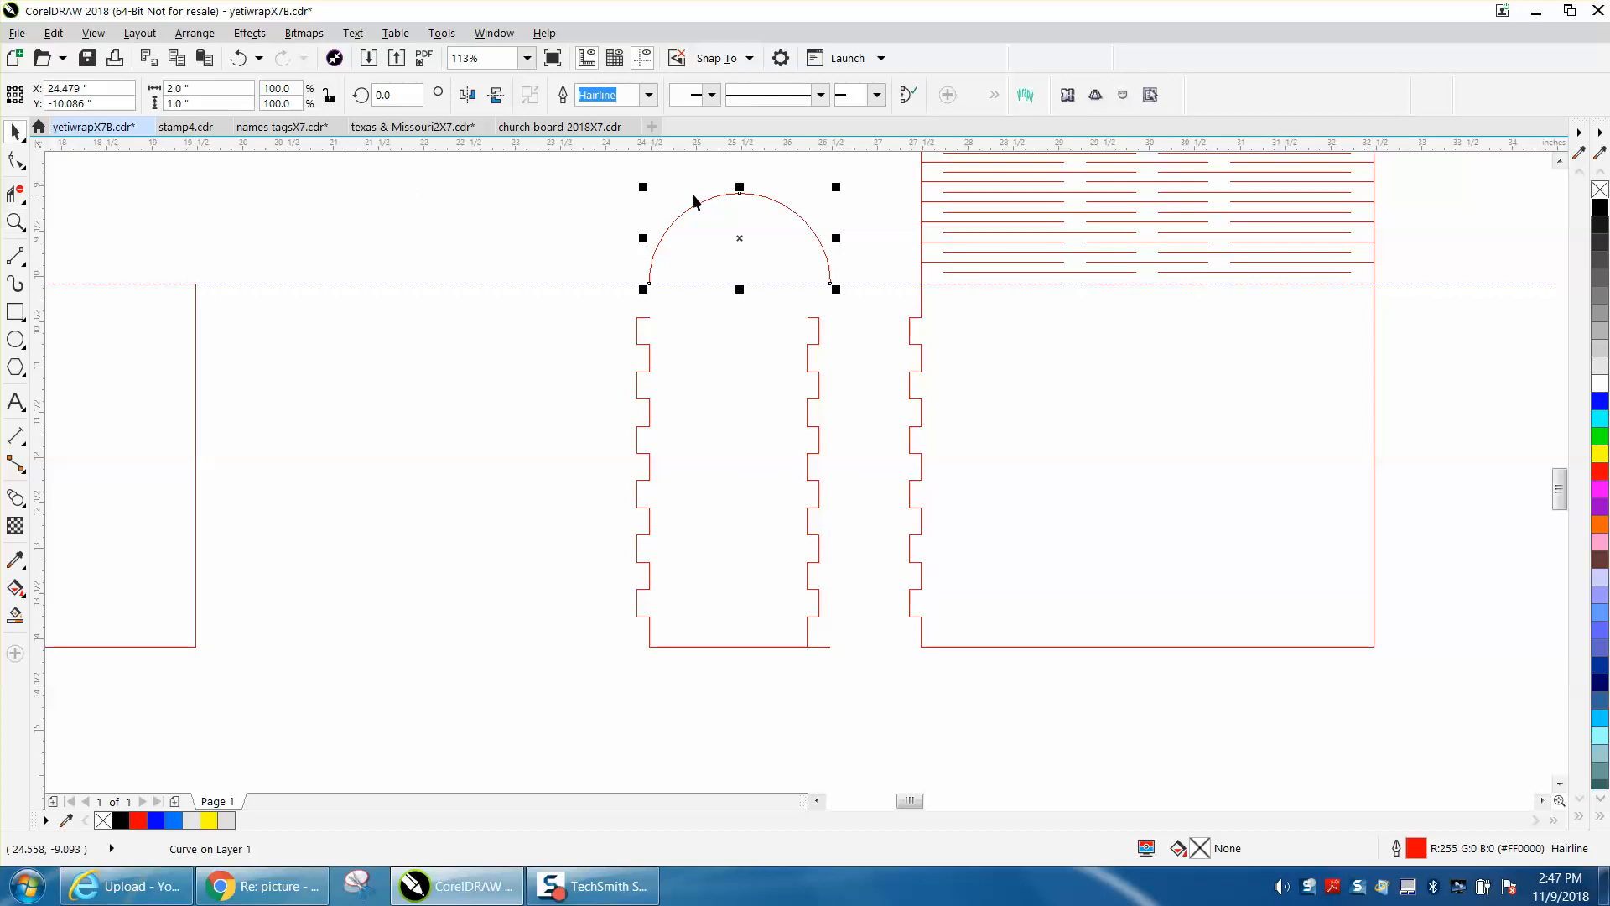
{"action": "left_click_drag", "start_coordinate": [737, 240], "coordinate": [741, 275]}
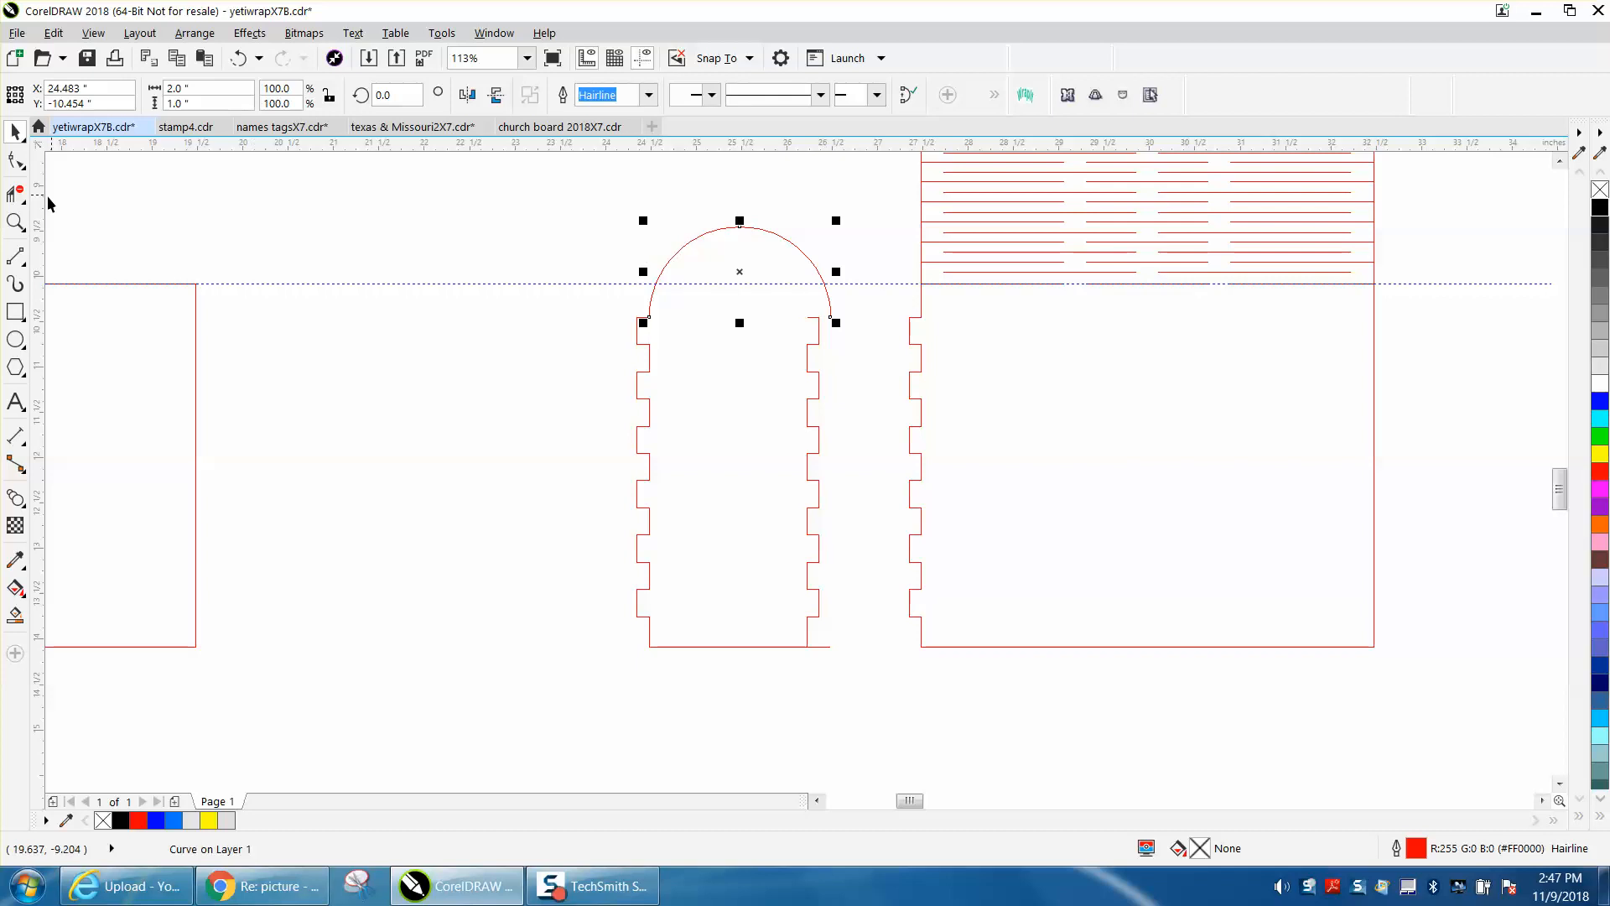
Step: Move the right notched edge so its top end snaps to the arch's right base, and clear the selection
{"action": "left_click", "coordinate": [15, 221]}
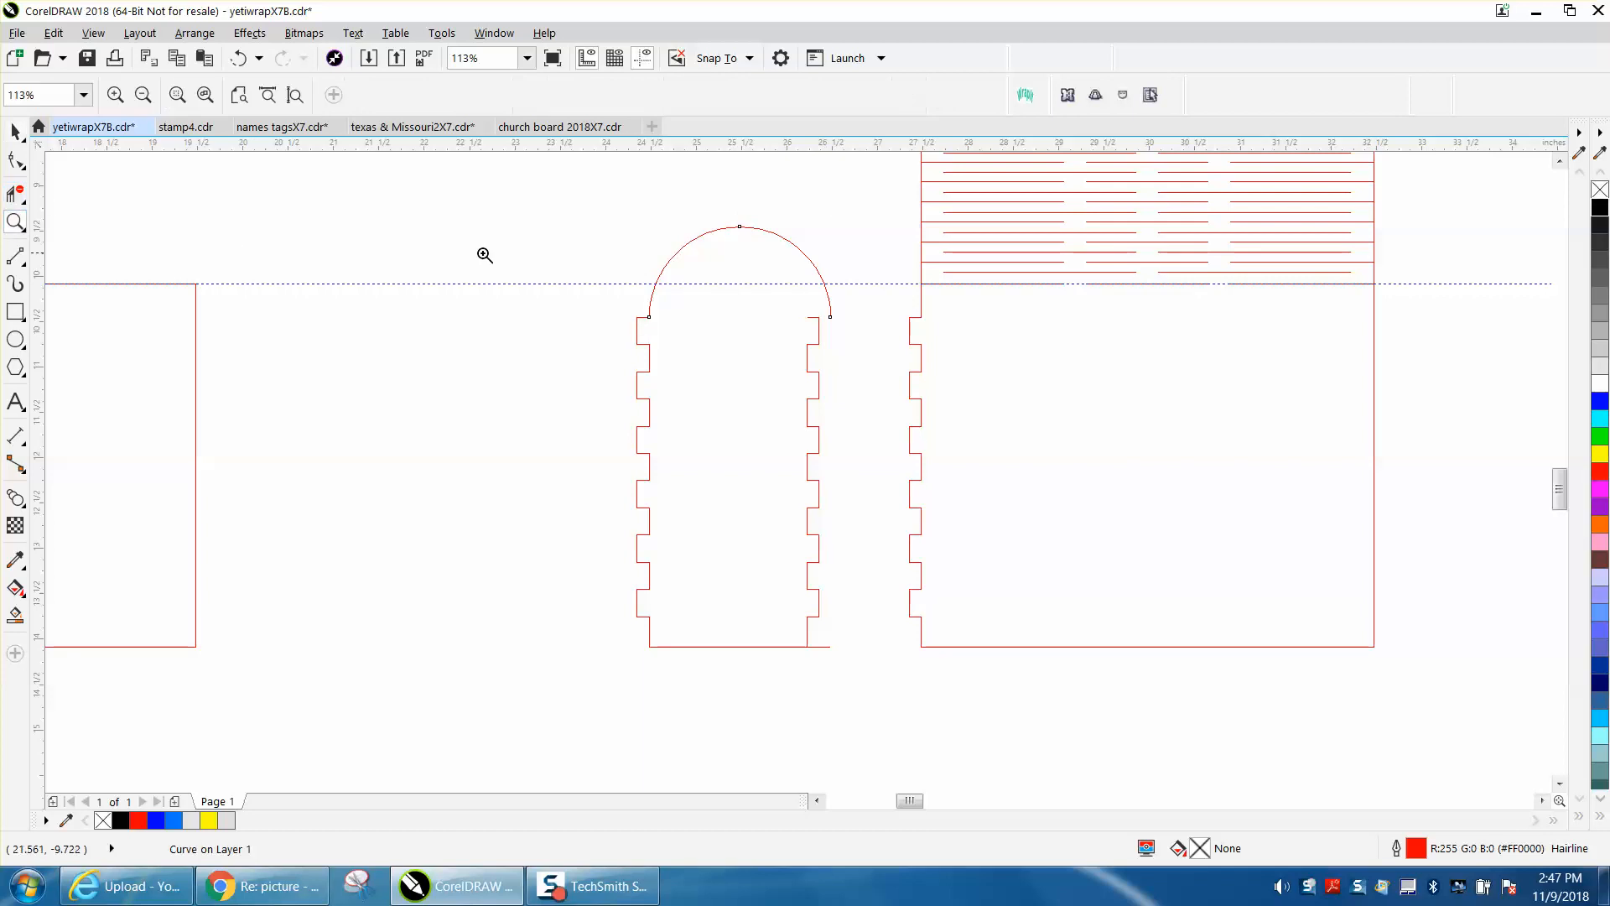
{"action": "left_click_drag", "start_coordinate": [565, 254], "coordinate": [888, 387]}
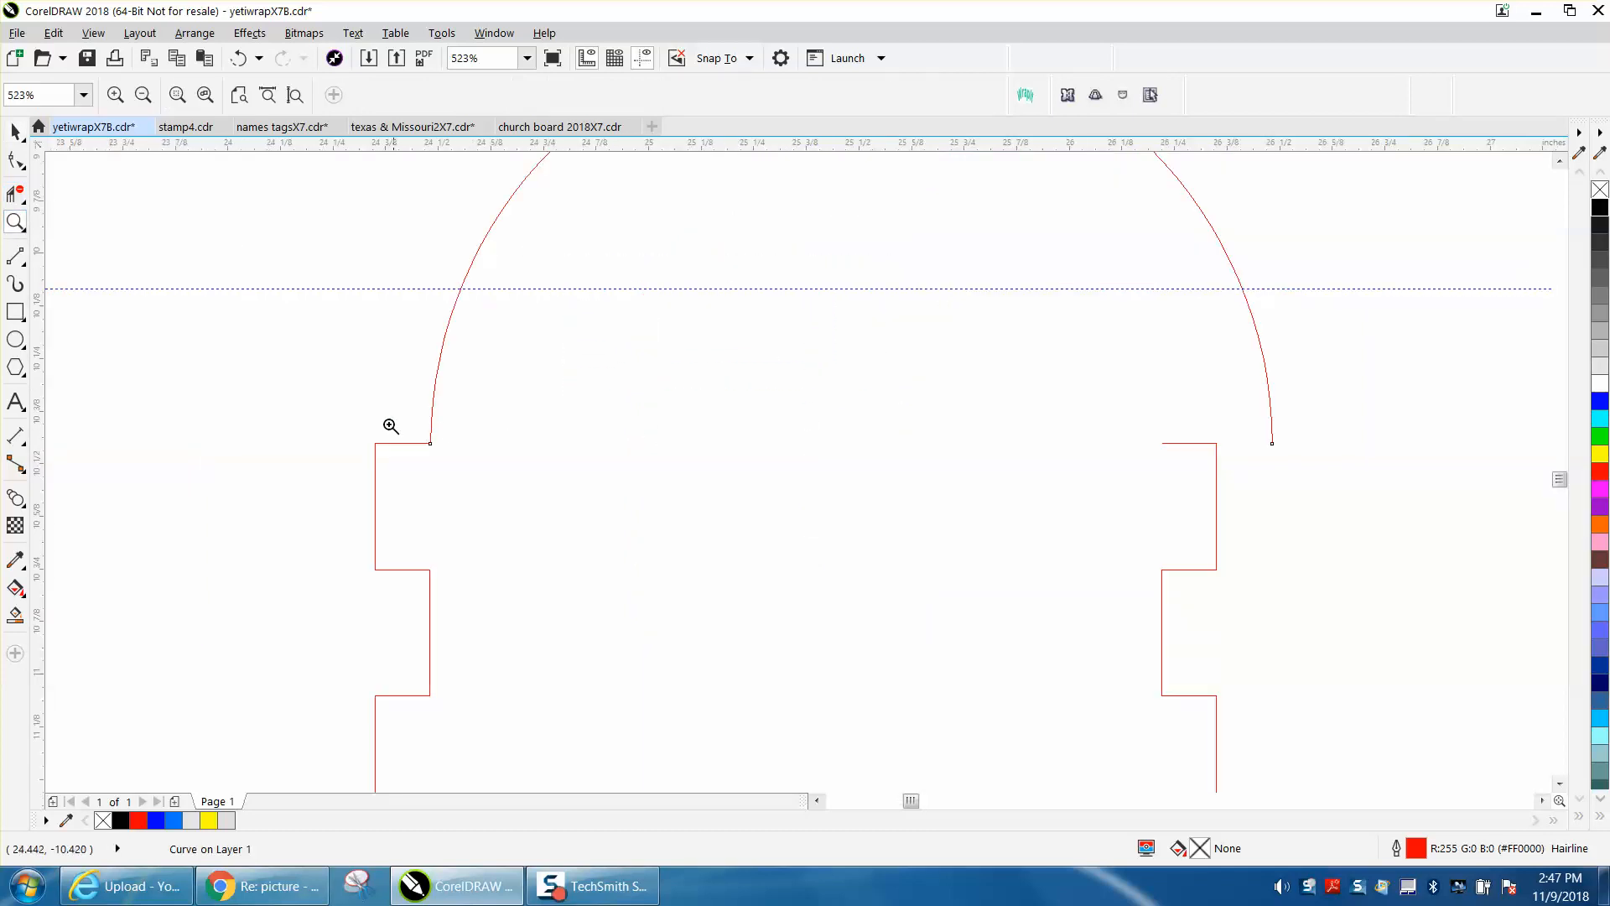
{"action": "left_click", "coordinate": [15, 132]}
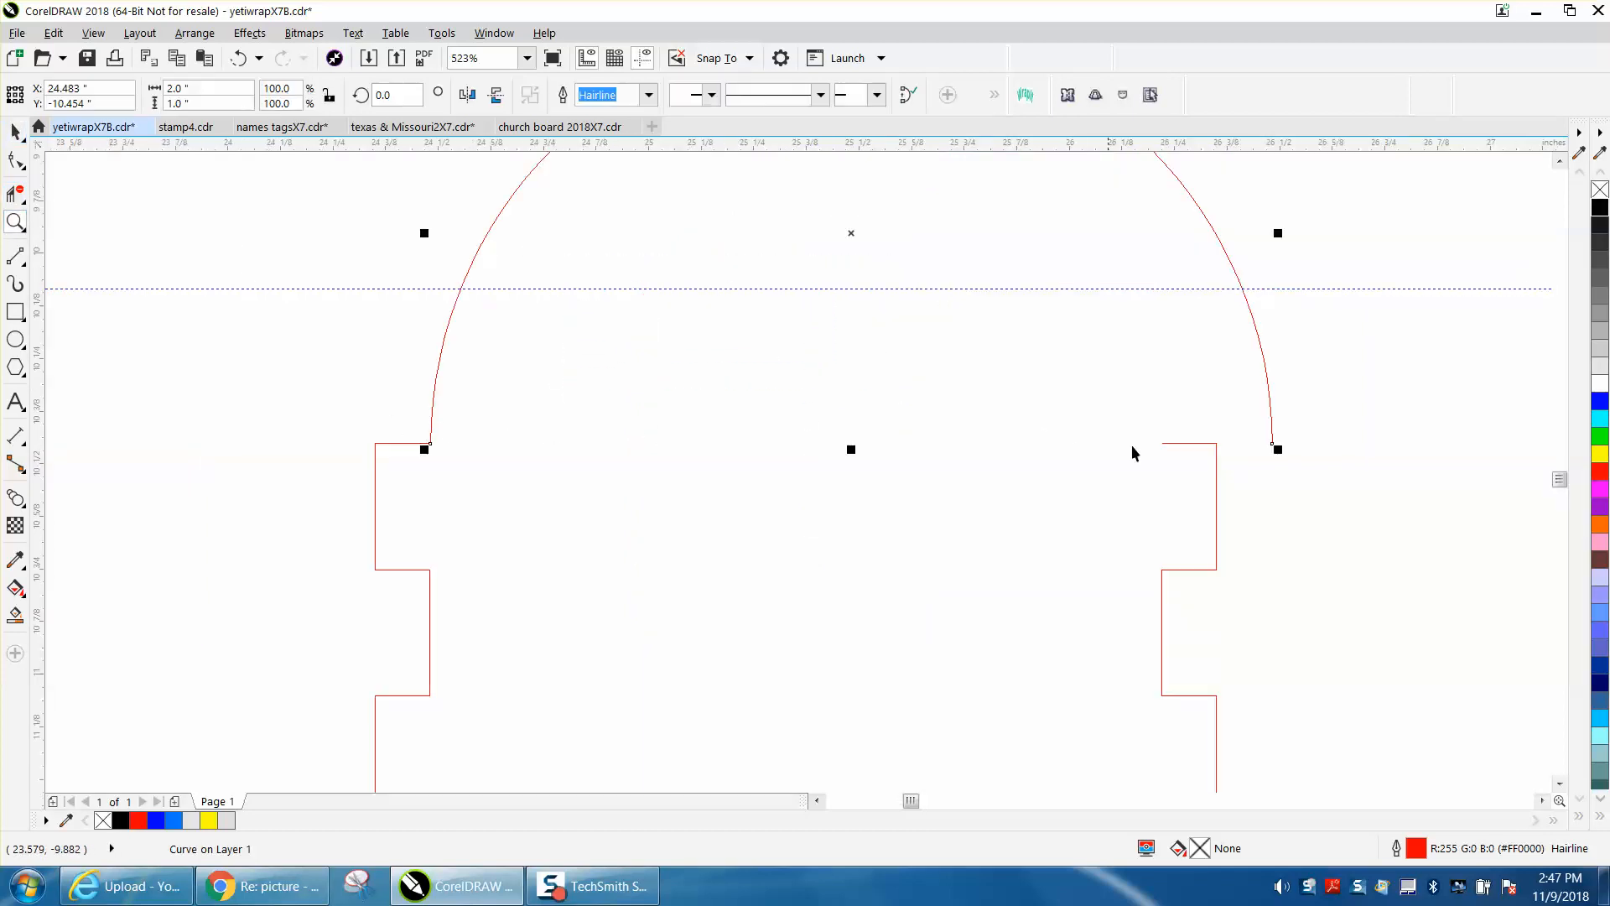
{"action": "left_click", "coordinate": [1175, 443]}
{"action": "left_click_drag", "start_coordinate": [1180, 446], "coordinate": [1266, 442]}
{"action": "scroll", "coordinate": [1065, 358], "scroll_direction": "down", "scroll_amount": 2}
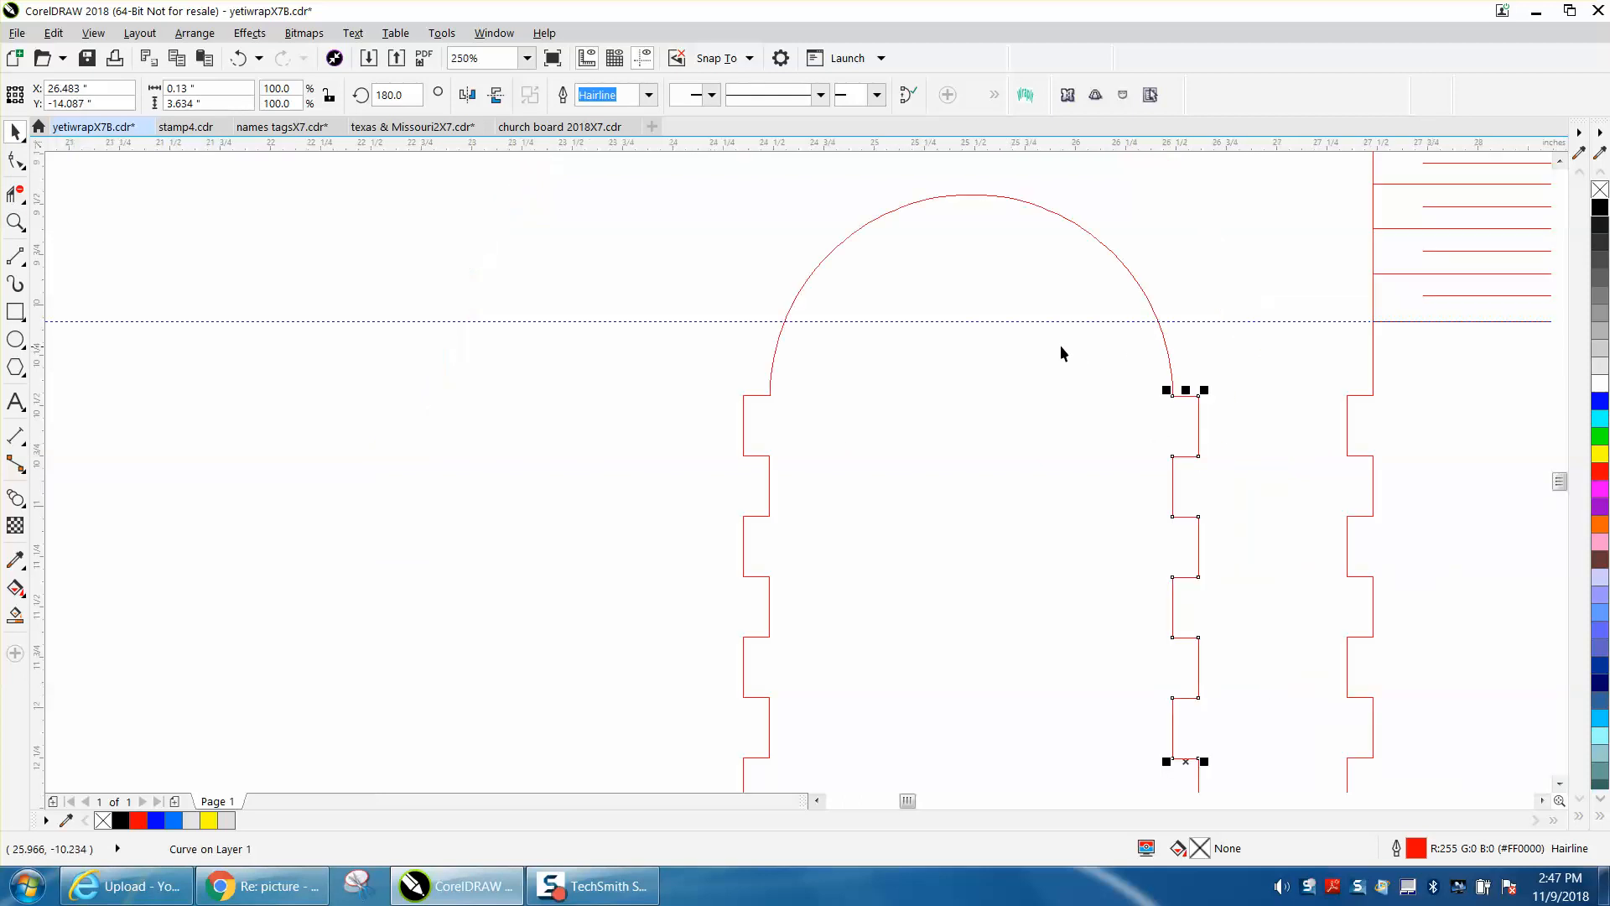
{"action": "scroll", "coordinate": [1059, 345], "scroll_direction": "down", "scroll_amount": 2}
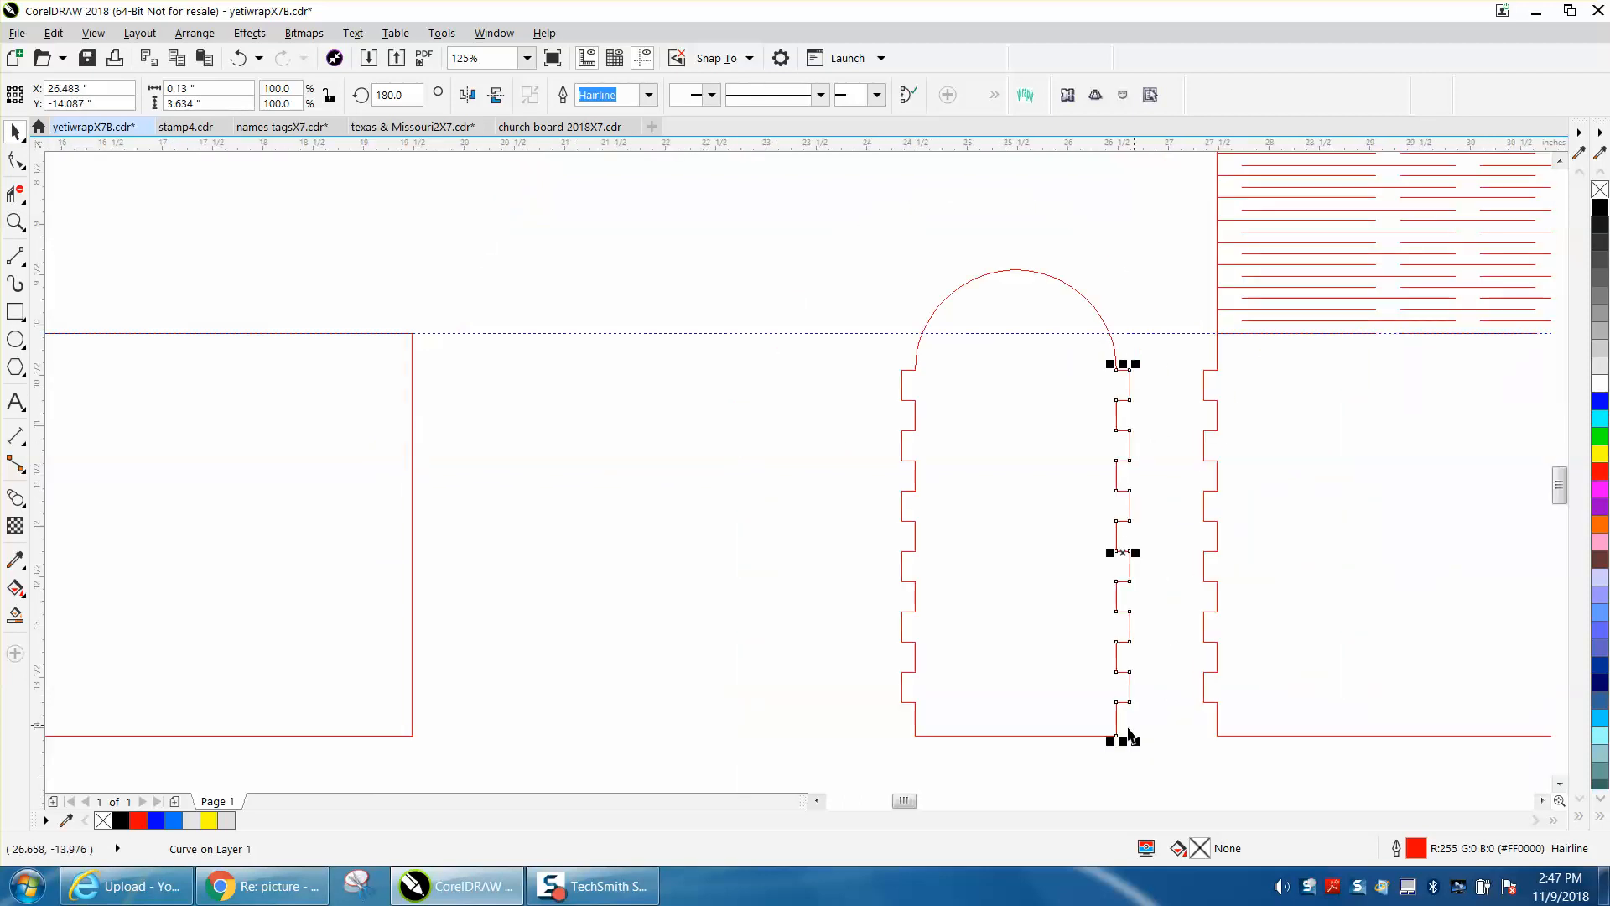
{"action": "left_click", "coordinate": [1048, 761]}
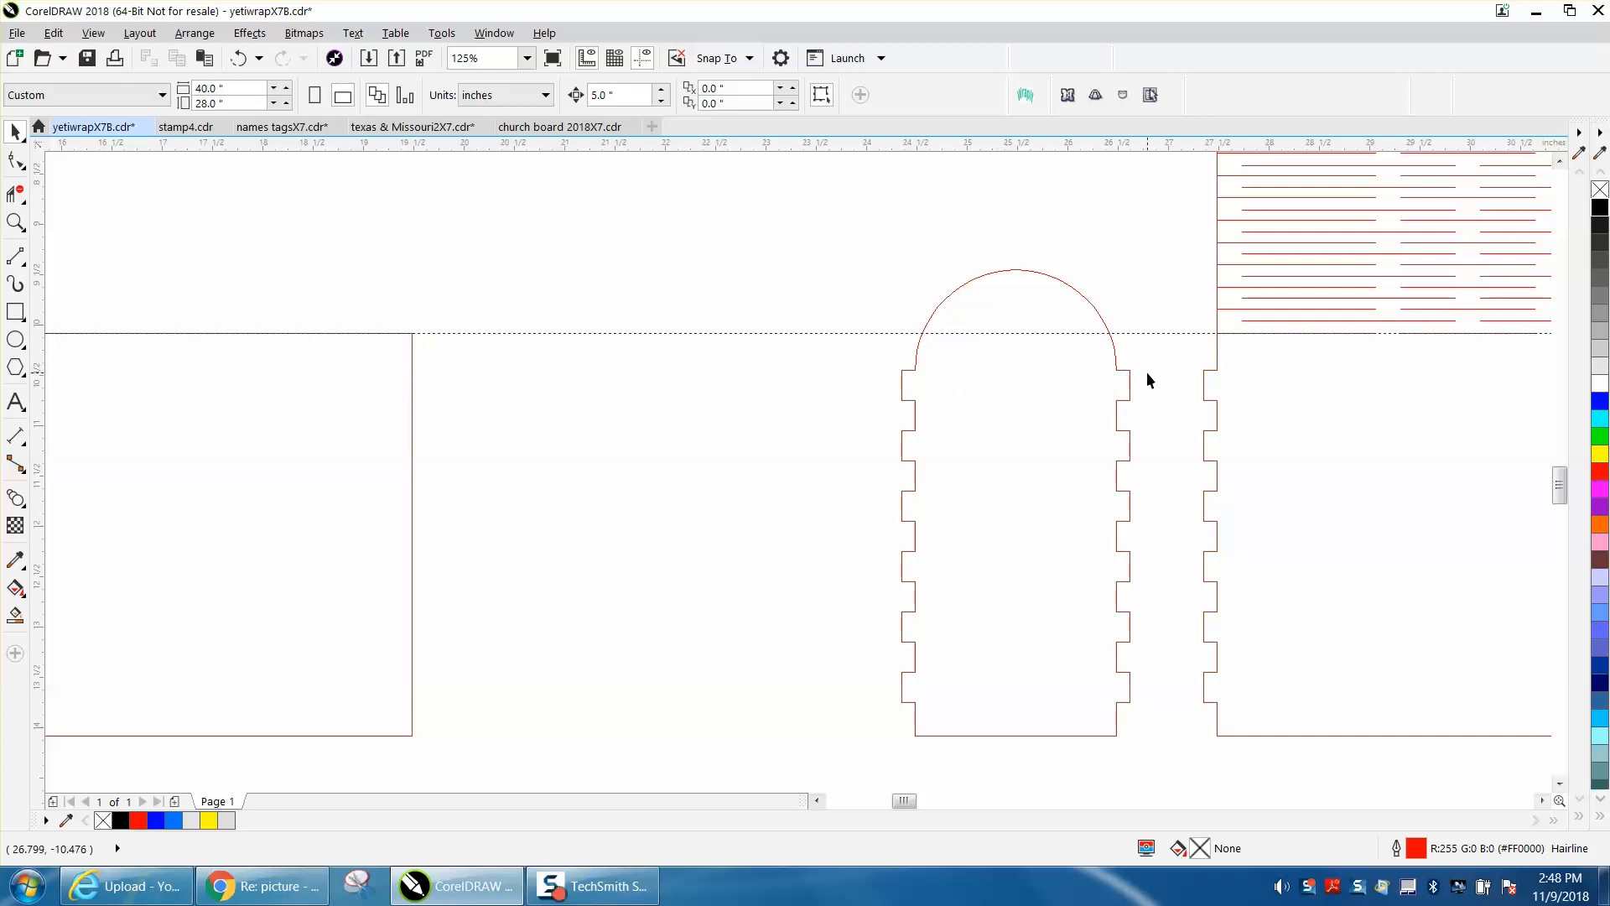
Step: Try filling the inside of the arched panel with black using Smart Fill, and undo the fill
{"action": "scroll", "coordinate": [1147, 380], "scroll_direction": "down", "scroll_amount": 2}
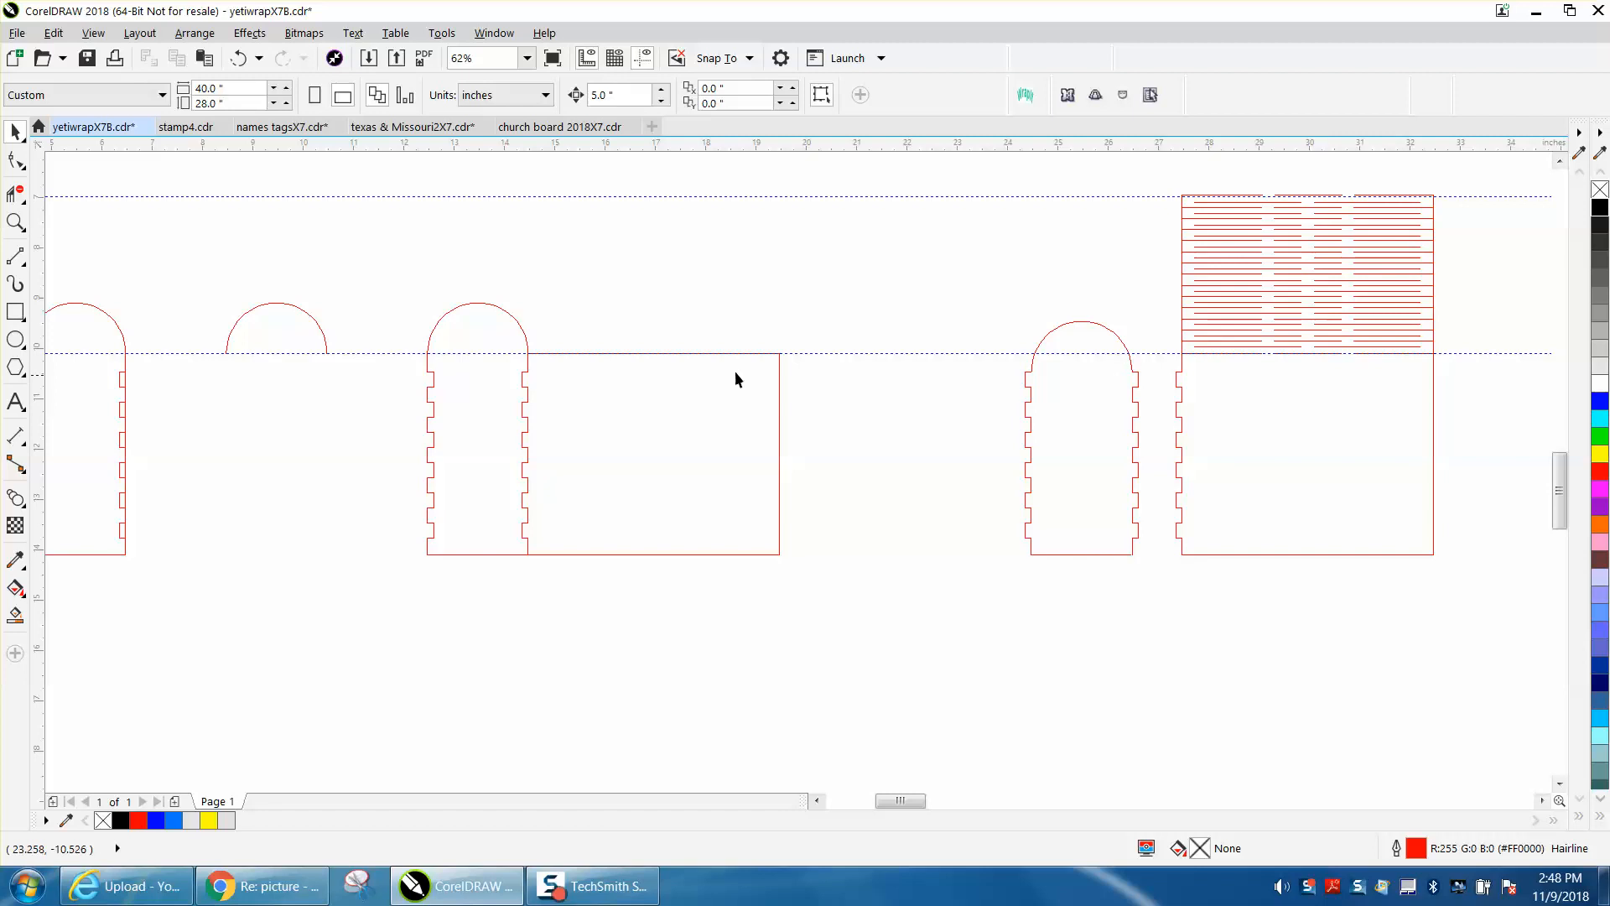
{"action": "left_click", "coordinate": [15, 614]}
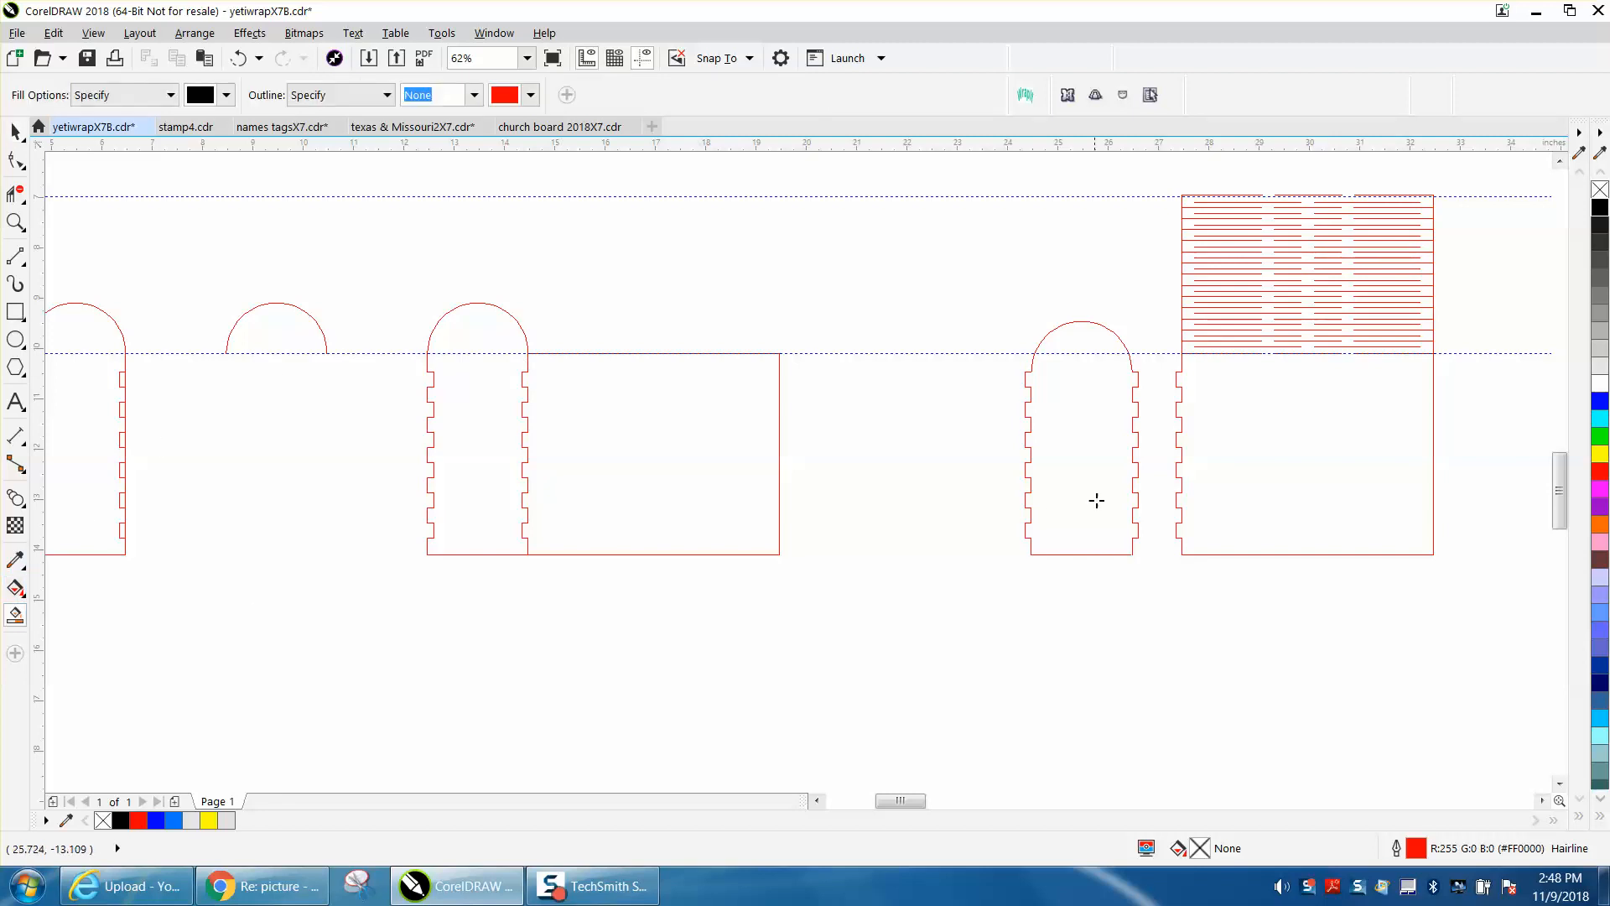
{"action": "left_click", "coordinate": [1099, 487]}
{"action": "left_click", "coordinate": [239, 58]}
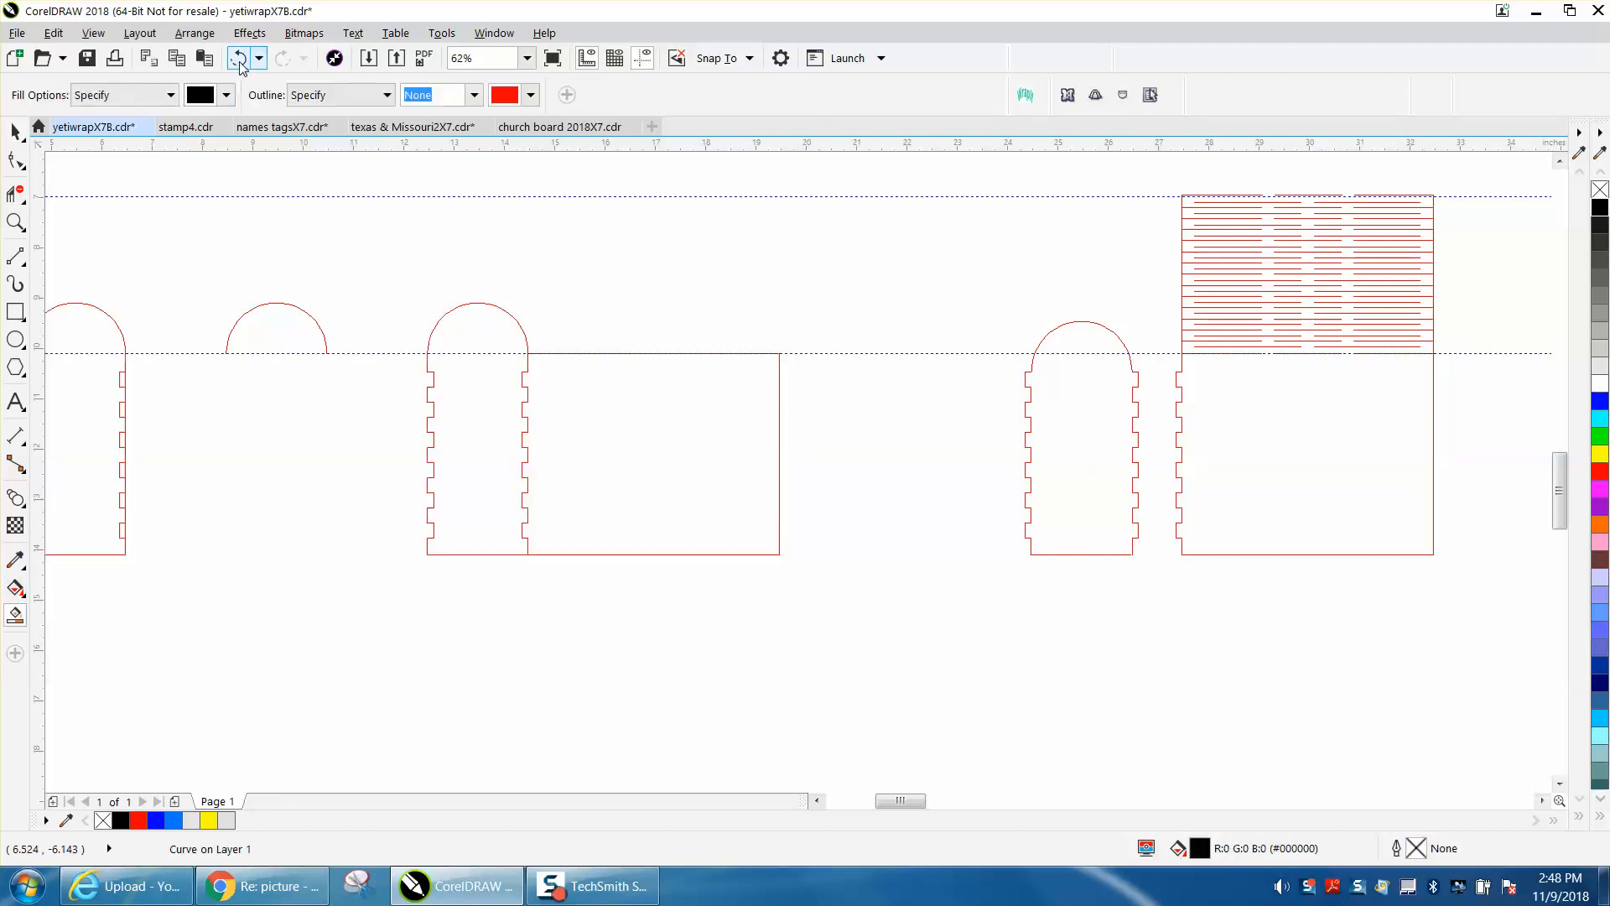
Step: Move the bottom line so its right end snaps to the bottom end of the right notched edge
{"action": "left_click", "coordinate": [15, 223]}
{"action": "left_click_drag", "start_coordinate": [1000, 322], "coordinate": [1200, 599]}
{"action": "left_click_drag", "start_coordinate": [847, 673], "coordinate": [911, 706]}
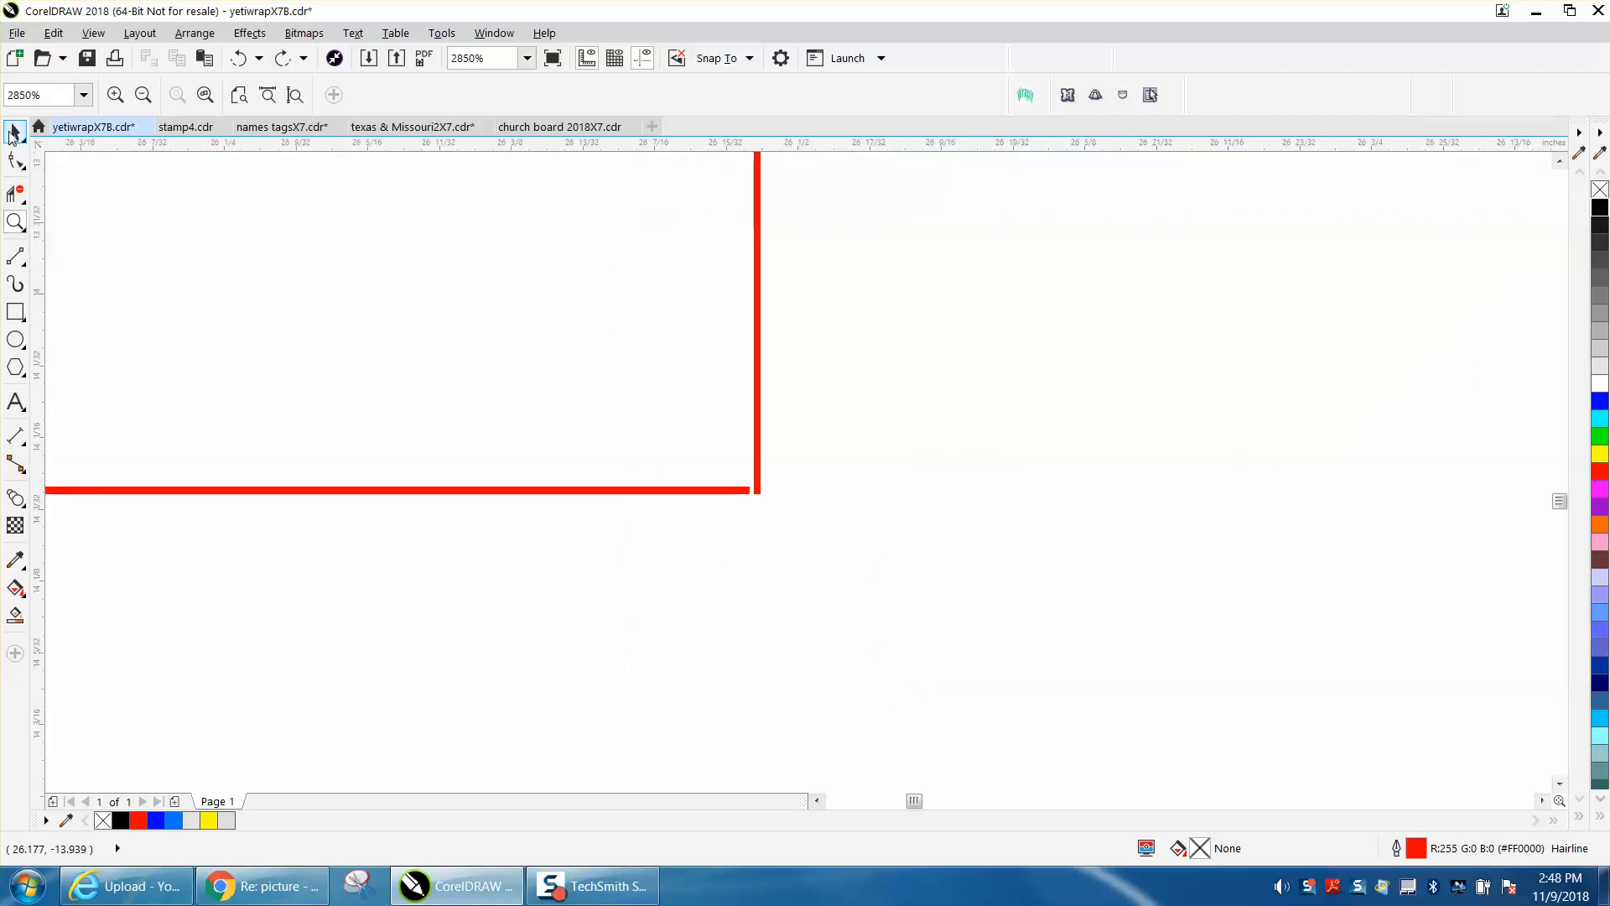
{"action": "left_click", "coordinate": [15, 132]}
{"action": "left_click", "coordinate": [745, 494]}
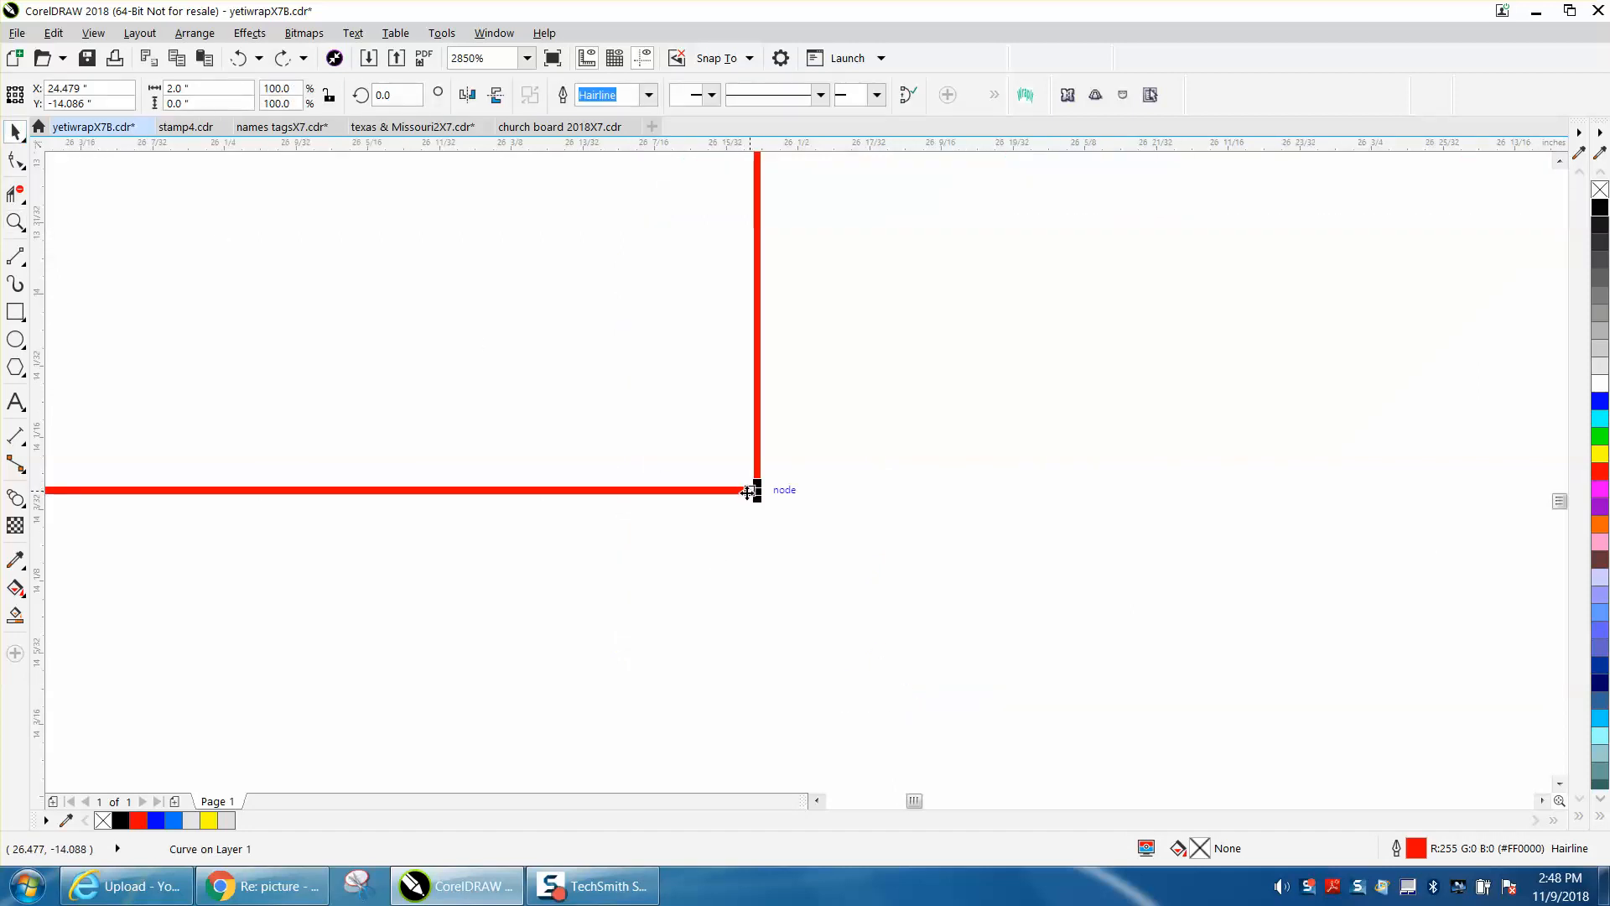
{"action": "left_click_drag", "start_coordinate": [748, 491], "coordinate": [759, 500]}
{"action": "scroll", "coordinate": [1032, 552], "scroll_direction": "down", "scroll_amount": 2}
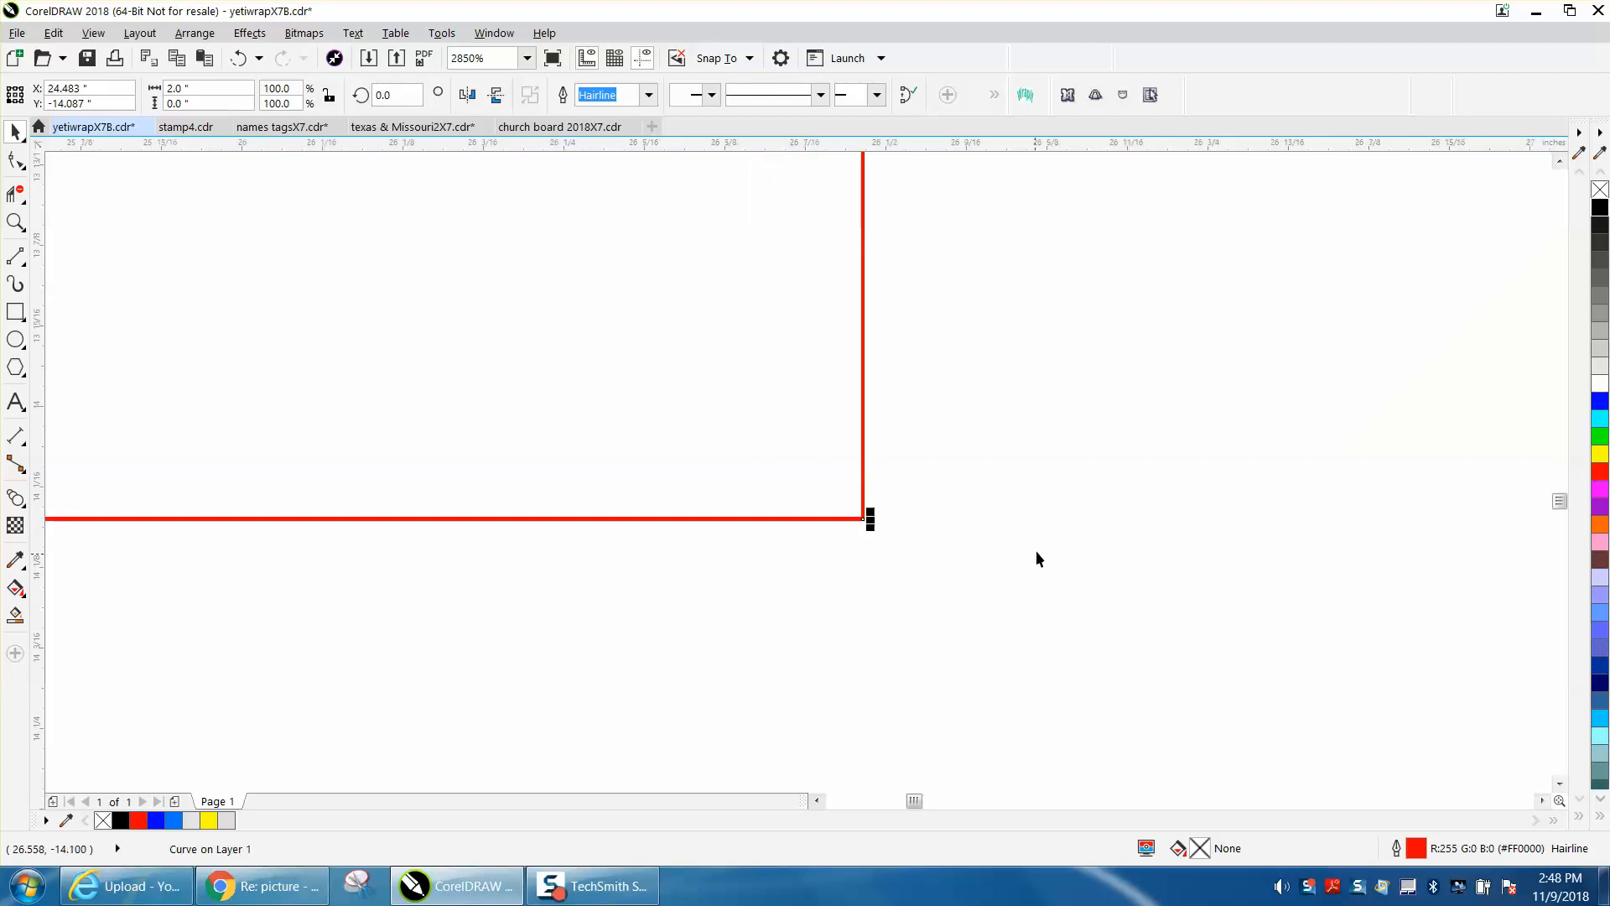
{"action": "scroll", "coordinate": [1044, 561], "scroll_direction": "down", "scroll_amount": 2}
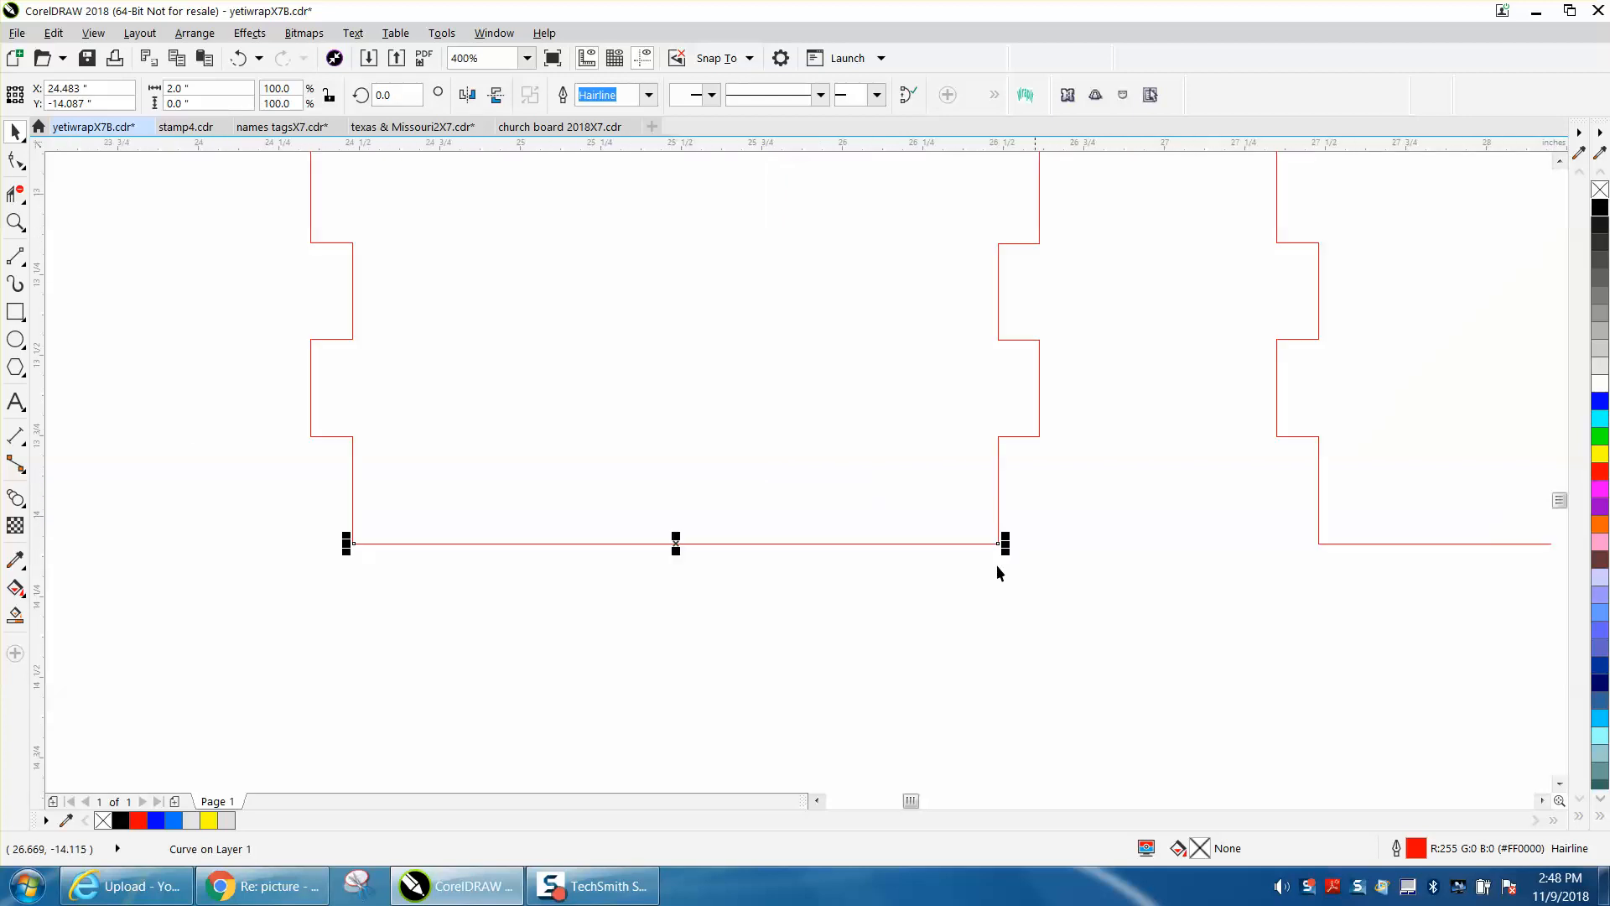
Step: Snap the bottom line's left end node to the bottom end of the left notched edge
{"action": "left_click", "coordinate": [15, 223]}
{"action": "left_click_drag", "start_coordinate": [327, 532], "coordinate": [383, 566]}
{"action": "left_click", "coordinate": [15, 131]}
{"action": "scroll", "coordinate": [848, 528], "scroll_direction": "down", "scroll_amount": 2}
{"action": "scroll", "coordinate": [758, 505], "scroll_direction": "down", "scroll_amount": 4}
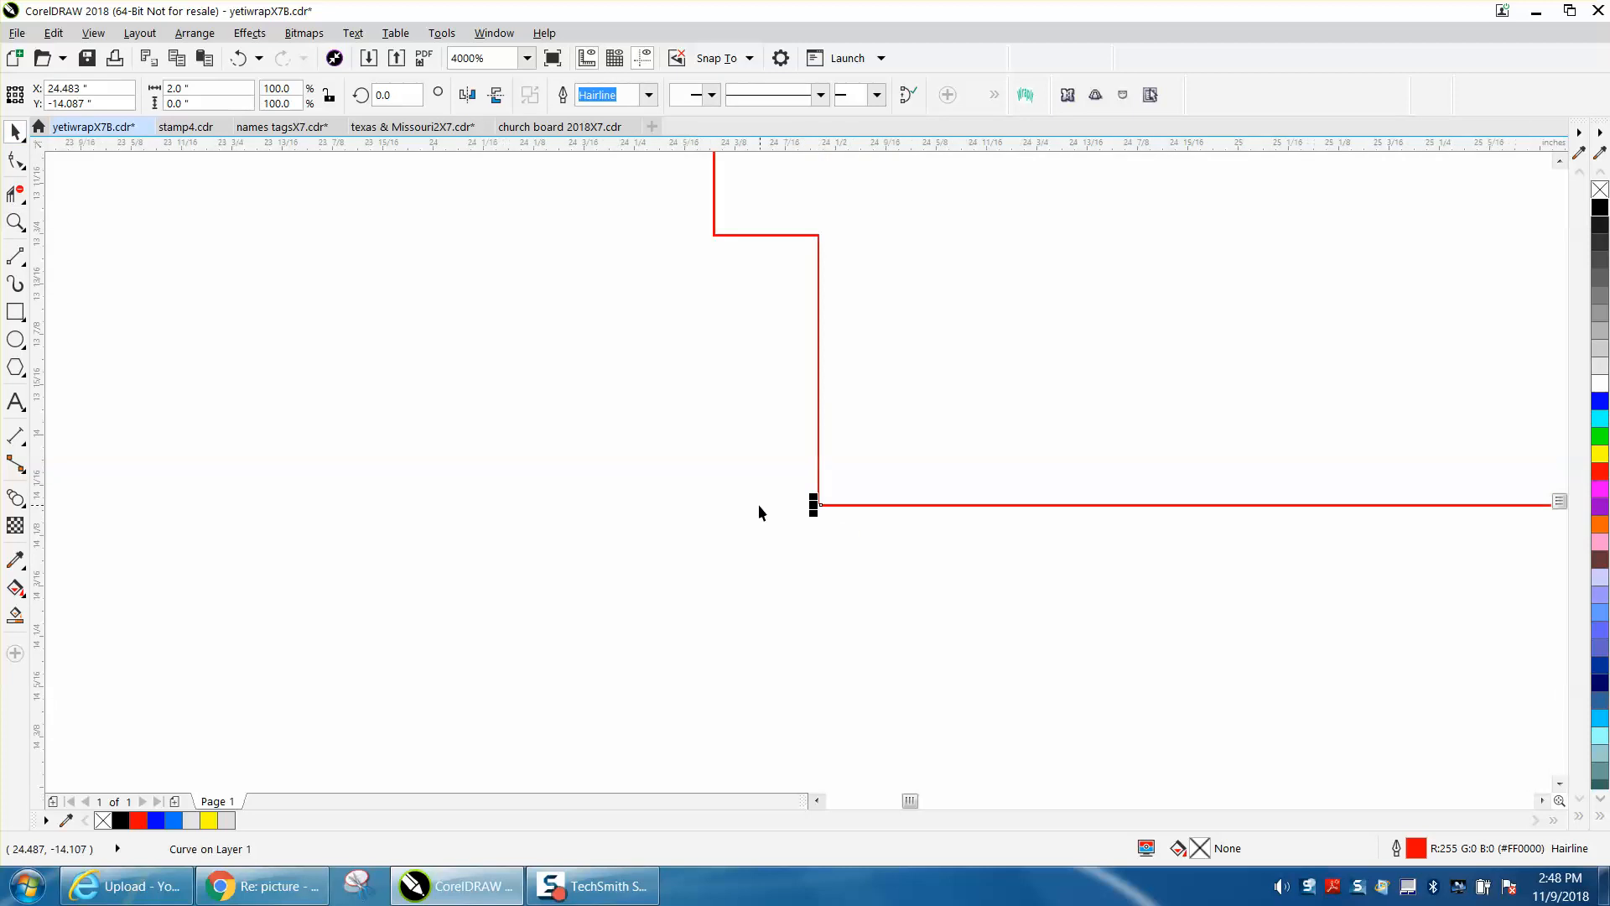
{"action": "scroll", "coordinate": [877, 550], "scroll_direction": "down", "scroll_amount": 1}
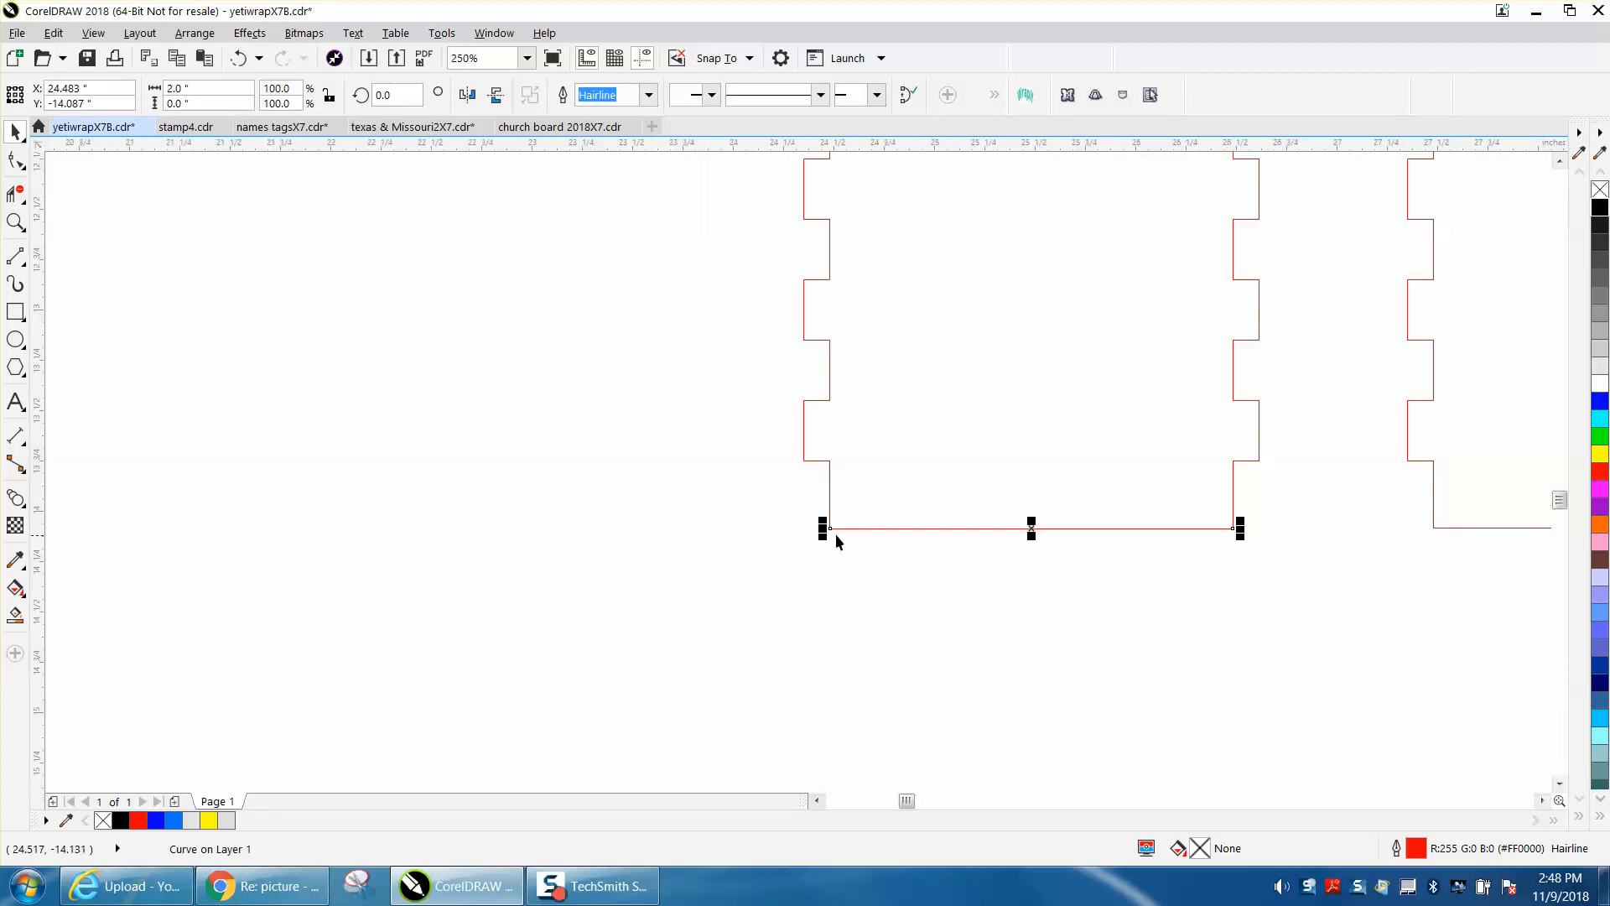
{"action": "left_click", "coordinate": [15, 222]}
{"action": "left_click_drag", "start_coordinate": [791, 503], "coordinate": [1077, 617]}
{"action": "left_click", "coordinate": [15, 160]}
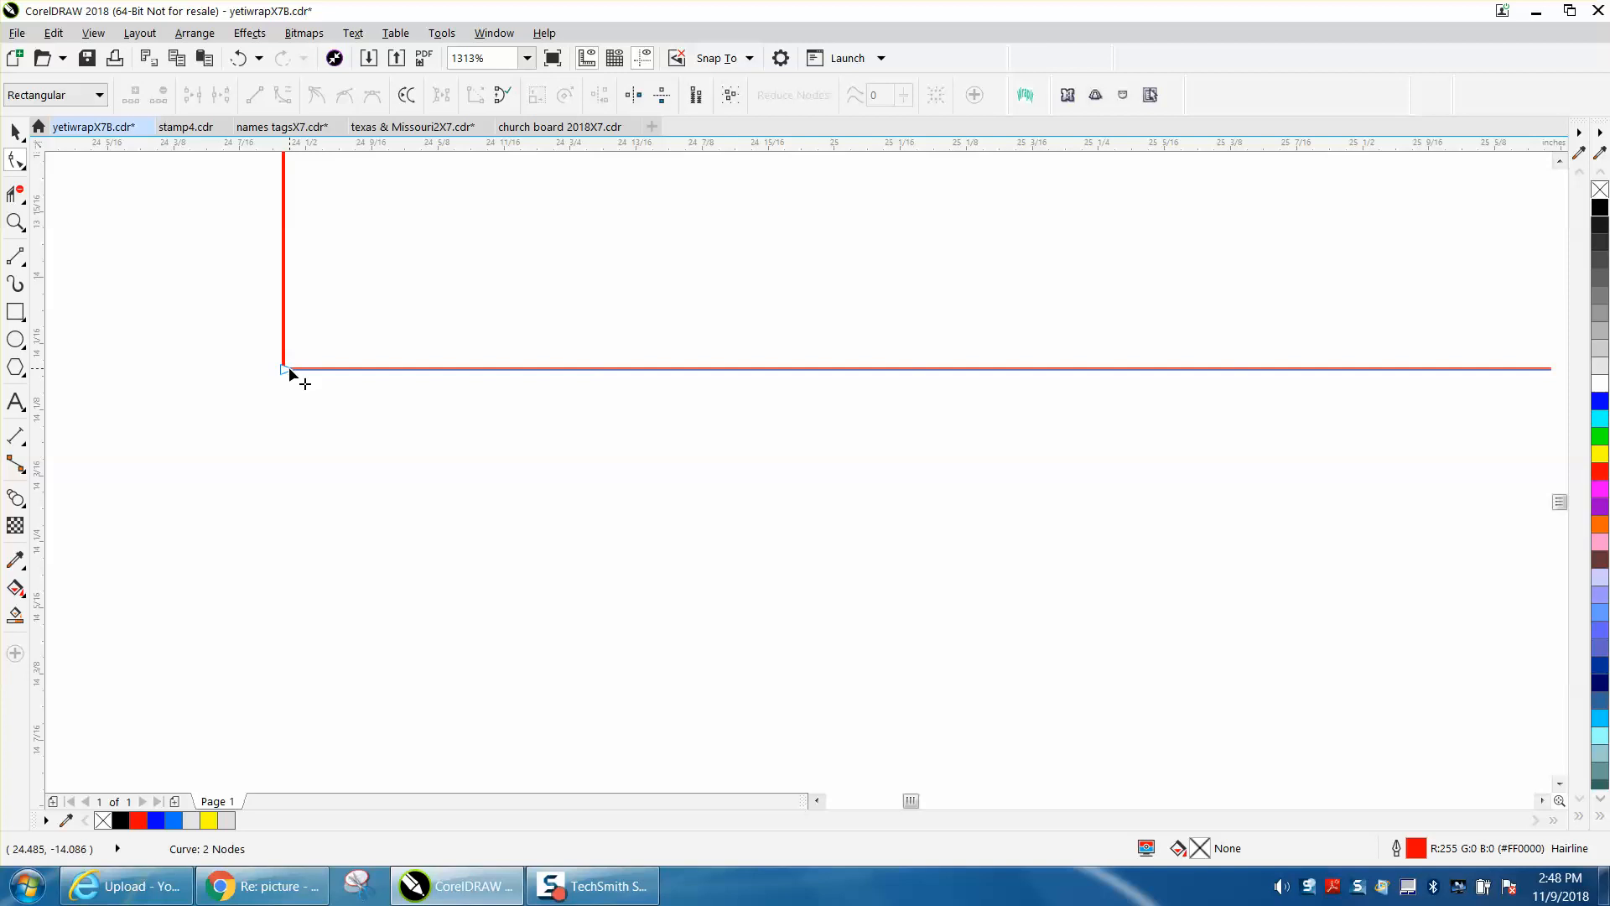
{"action": "left_click", "coordinate": [286, 370]}
{"action": "mouse_move", "coordinate": [285, 370]}
{"action": "left_mouse_down"}
{"action": "mouse_move", "coordinate": [304, 395]}
{"action": "mouse_move", "coordinate": [284, 405]}
{"action": "left_mouse_up"}
{"action": "scroll", "coordinate": [497, 461], "scroll_direction": "down", "scroll_amount": 5}
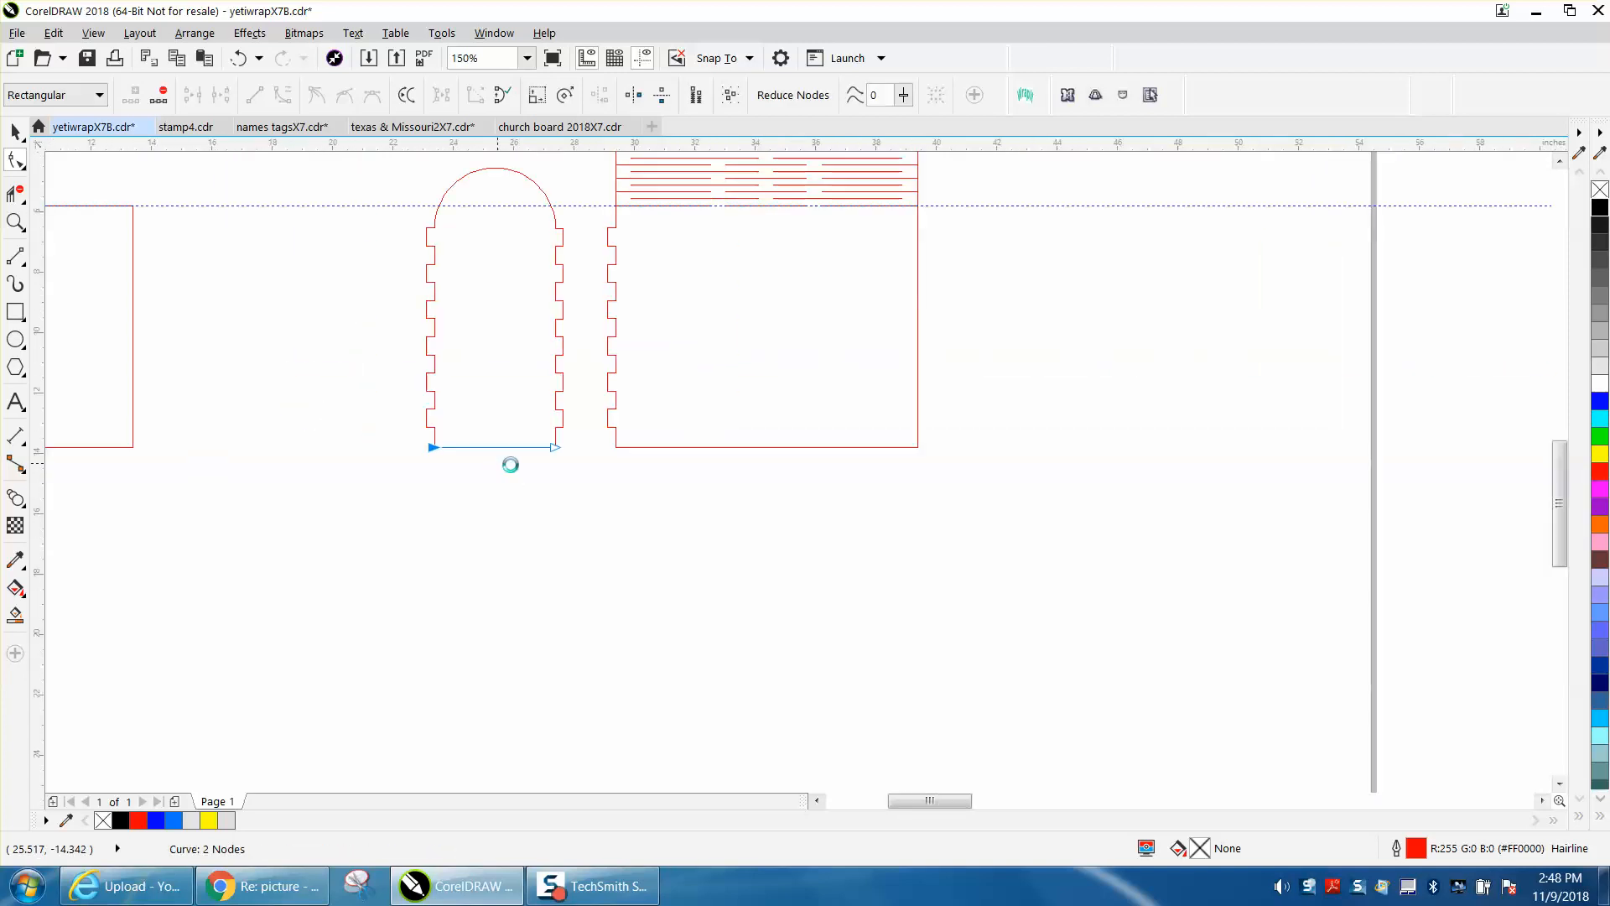
{"action": "scroll", "coordinate": [509, 465], "scroll_direction": "down", "scroll_amount": 3}
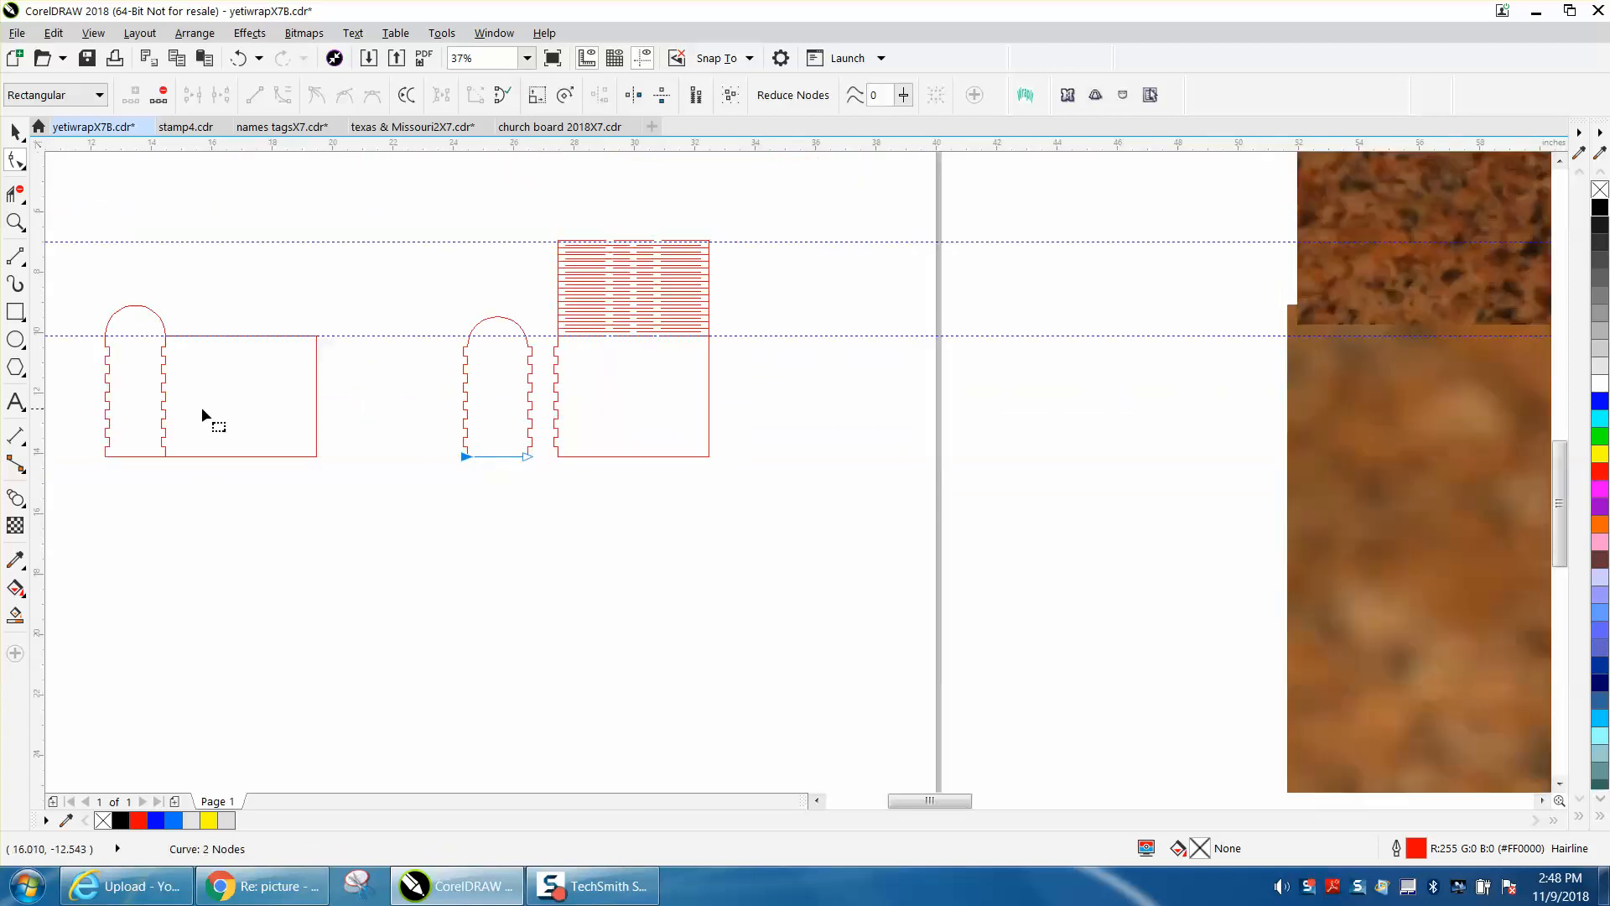
Step: Test the arched panel's outline again with a black Smart Fill, and undo the fill
{"action": "left_click", "coordinate": [15, 615]}
{"action": "left_click", "coordinate": [477, 401]}
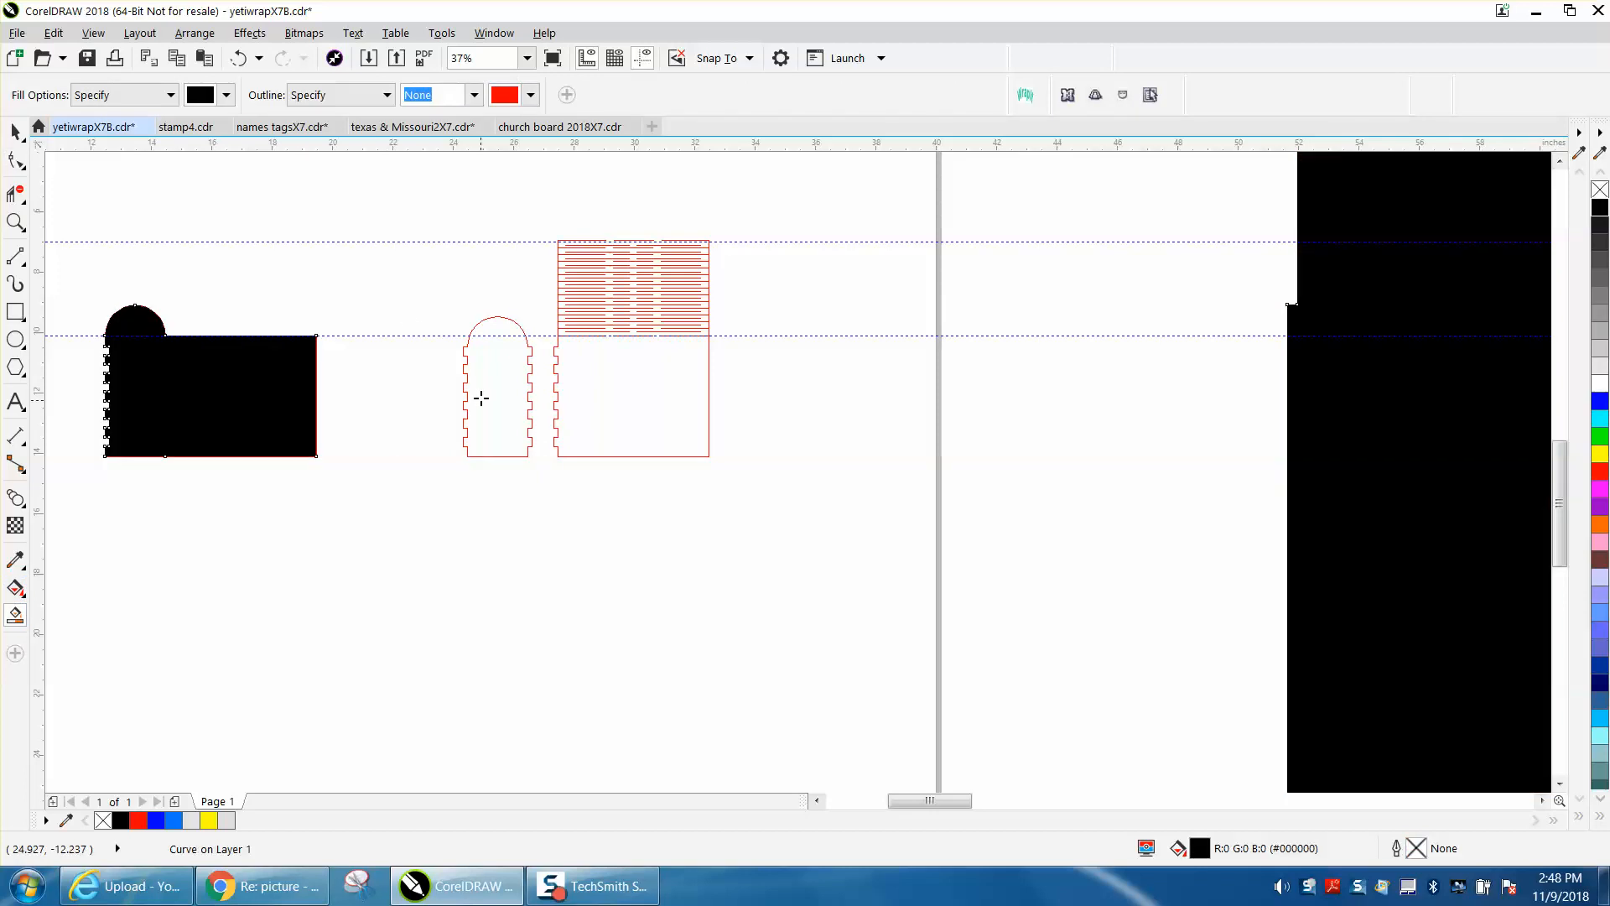
{"action": "left_click", "coordinate": [238, 58]}
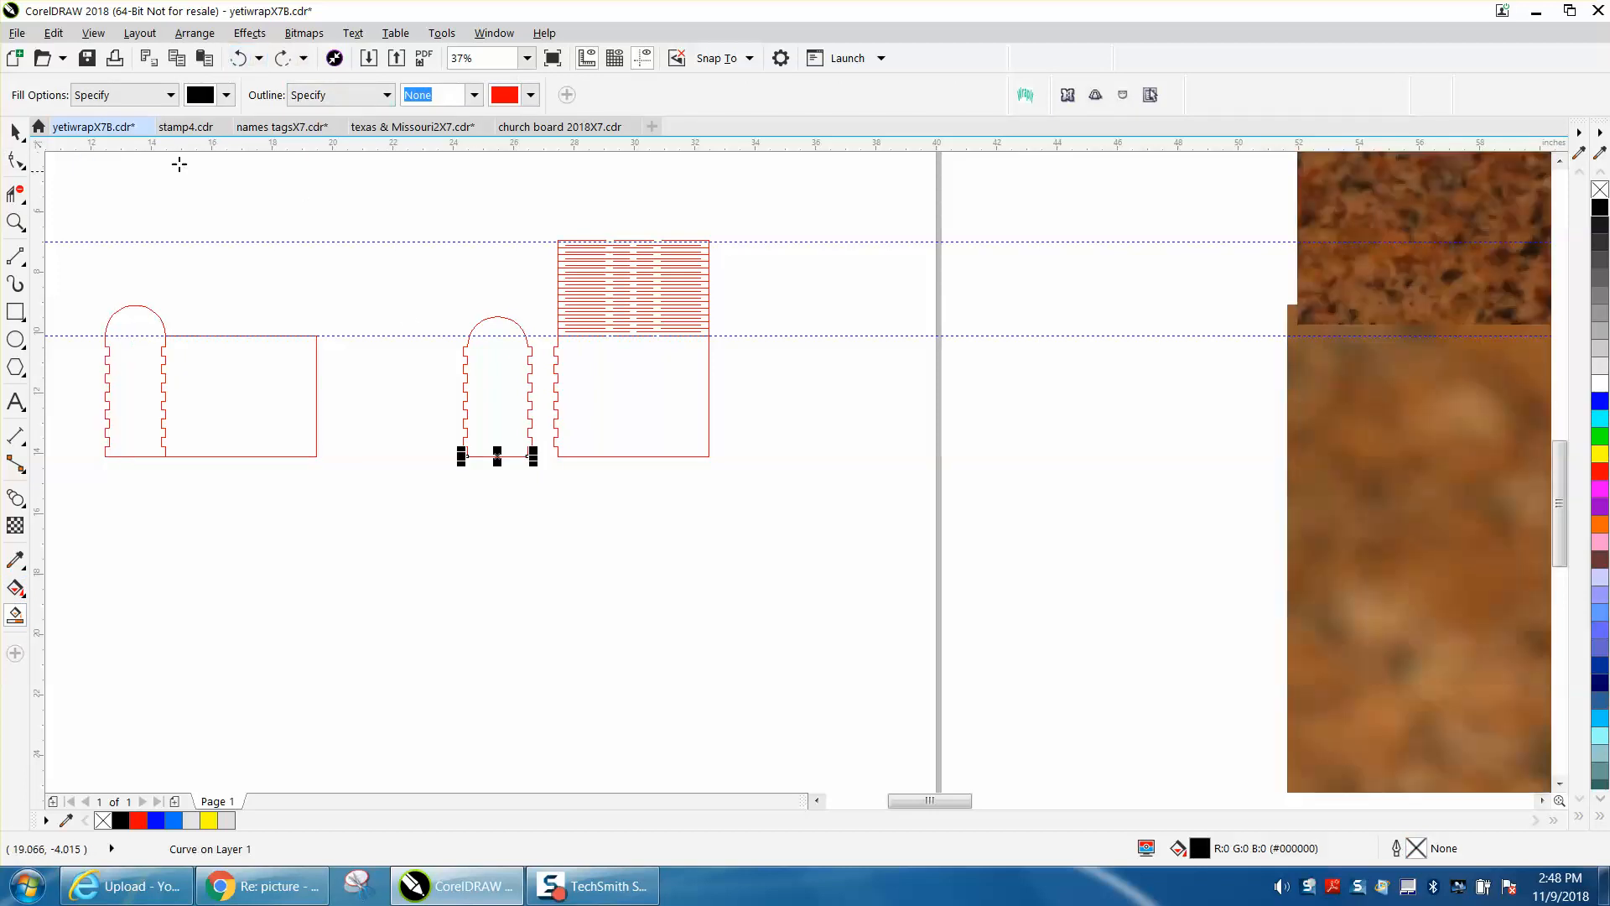
Step: Check the arch's junctions with both notched edges, and snap the left notched edge's top end node to the arch's left end
{"action": "left_click", "coordinate": [16, 221]}
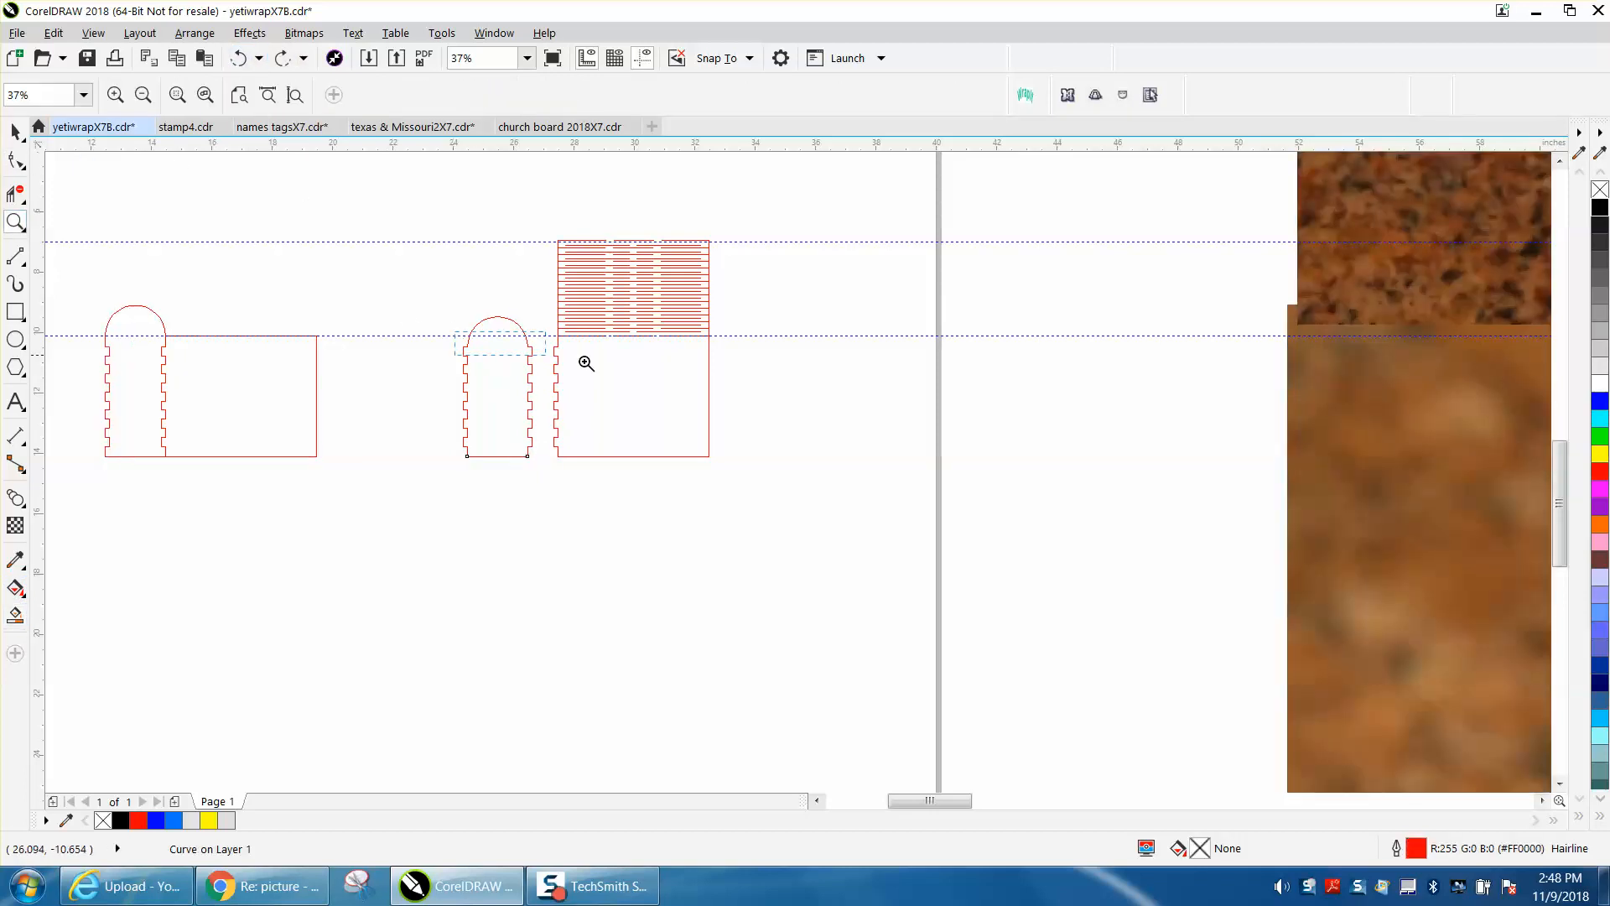
{"action": "left_click_drag", "start_coordinate": [585, 361], "coordinate": [601, 367]}
{"action": "left_click_drag", "start_coordinate": [790, 431], "coordinate": [848, 467]}
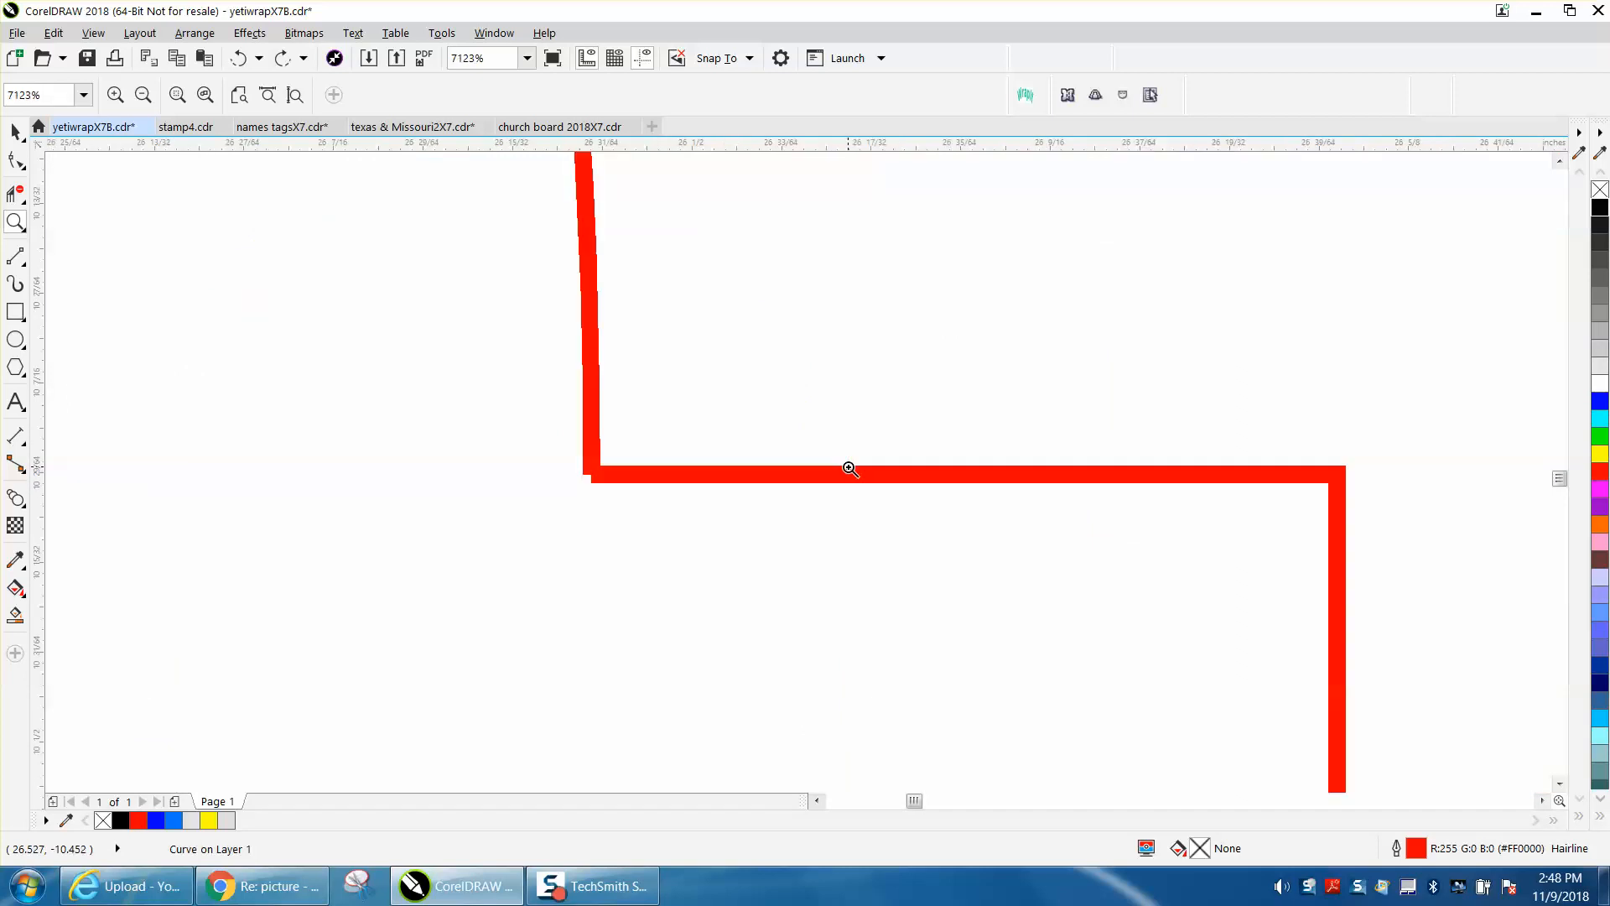
{"action": "scroll", "coordinate": [849, 467], "scroll_direction": "down", "scroll_amount": 1}
{"action": "scroll", "coordinate": [453, 296], "scroll_direction": "down", "scroll_amount": 4}
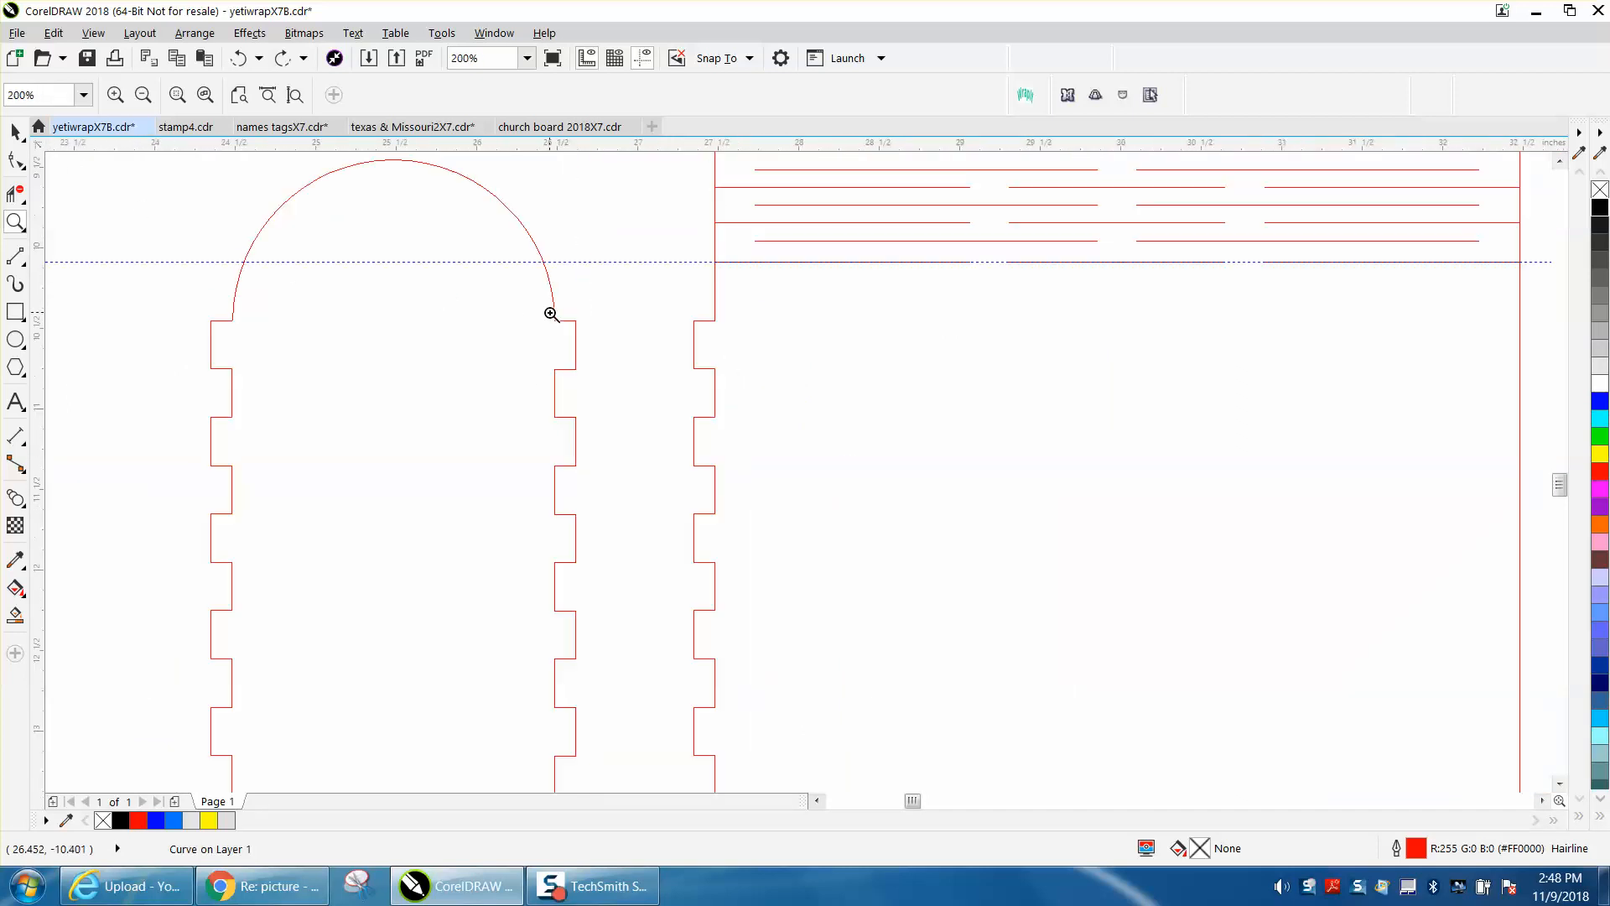
{"action": "left_click_drag", "start_coordinate": [215, 305], "coordinate": [265, 332]}
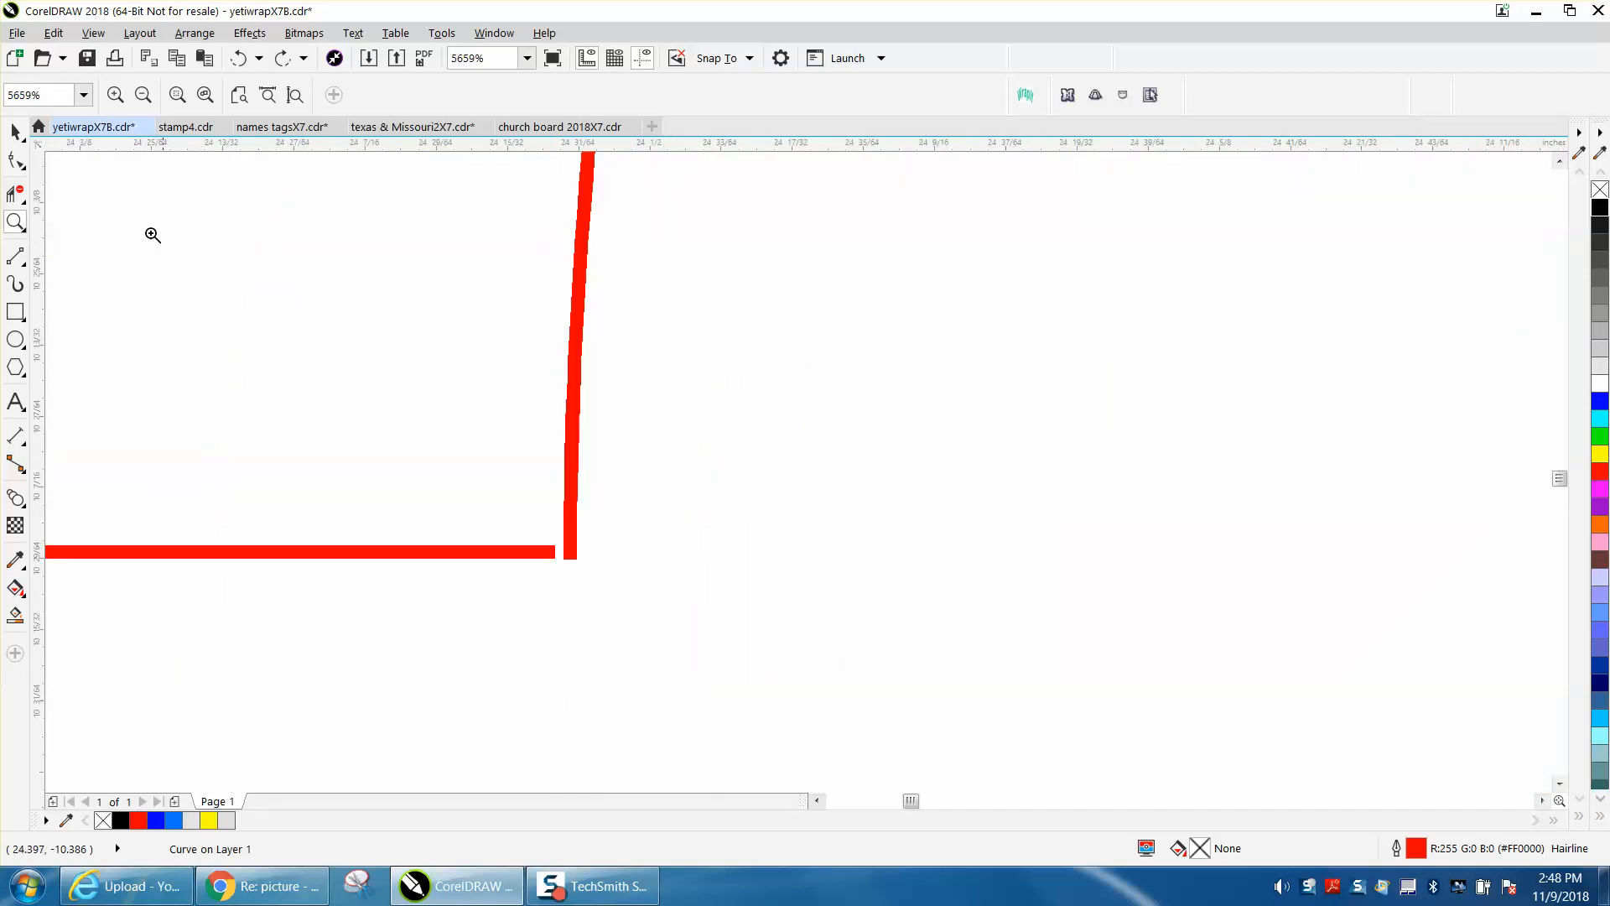
{"action": "left_click", "coordinate": [15, 159]}
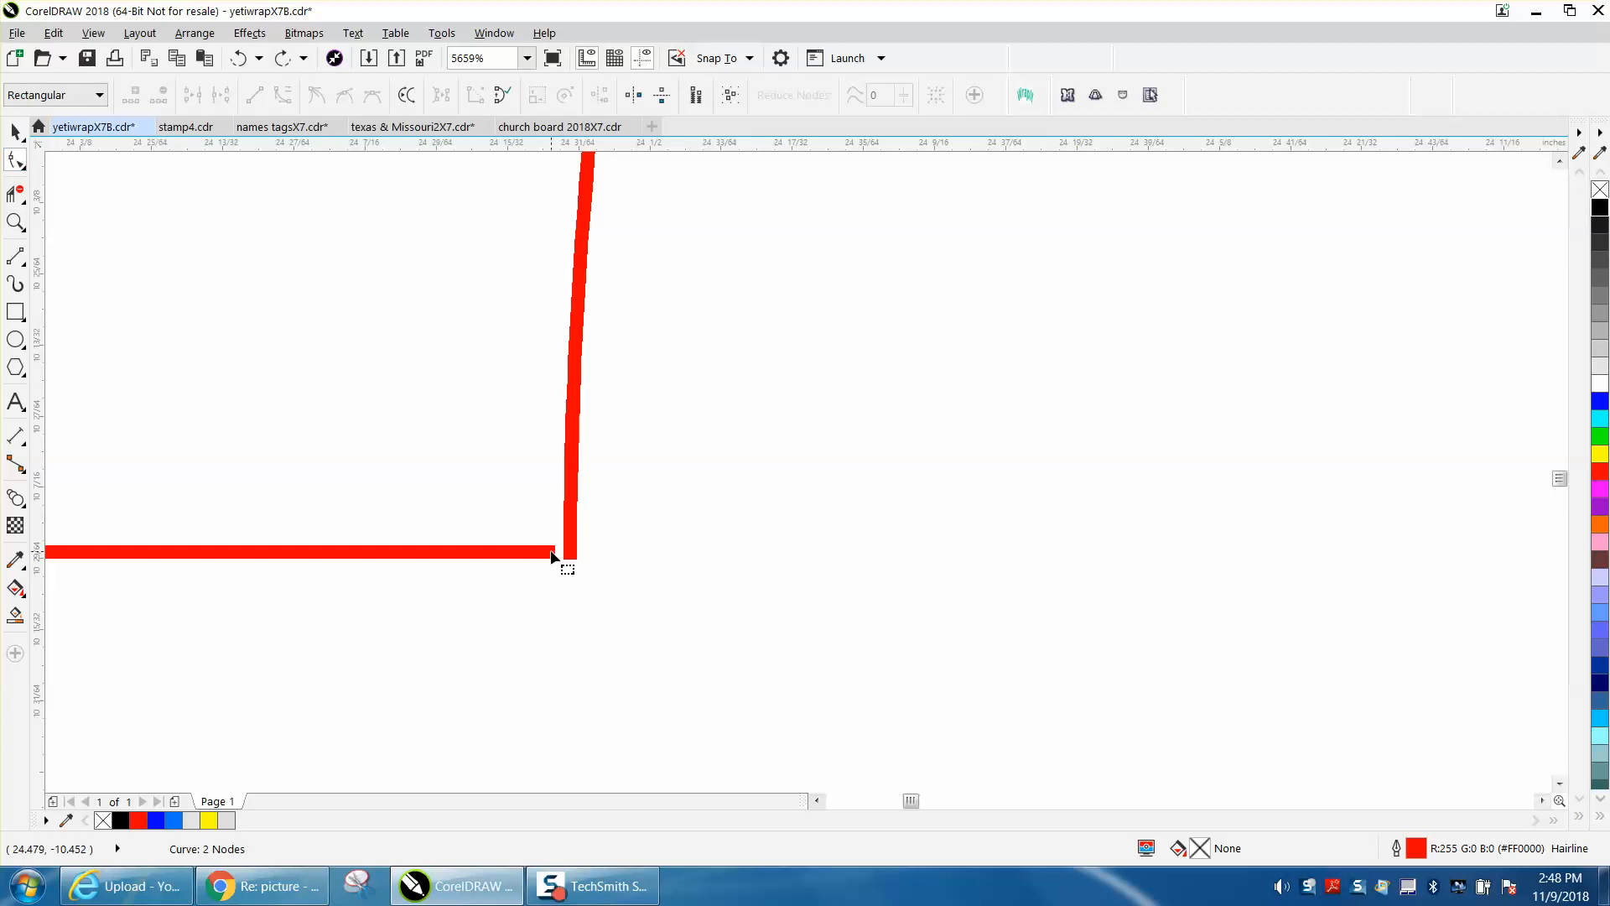
{"action": "left_click_drag", "start_coordinate": [555, 553], "coordinate": [574, 551]}
{"action": "scroll", "coordinate": [584, 480], "scroll_direction": "down", "scroll_amount": 7}
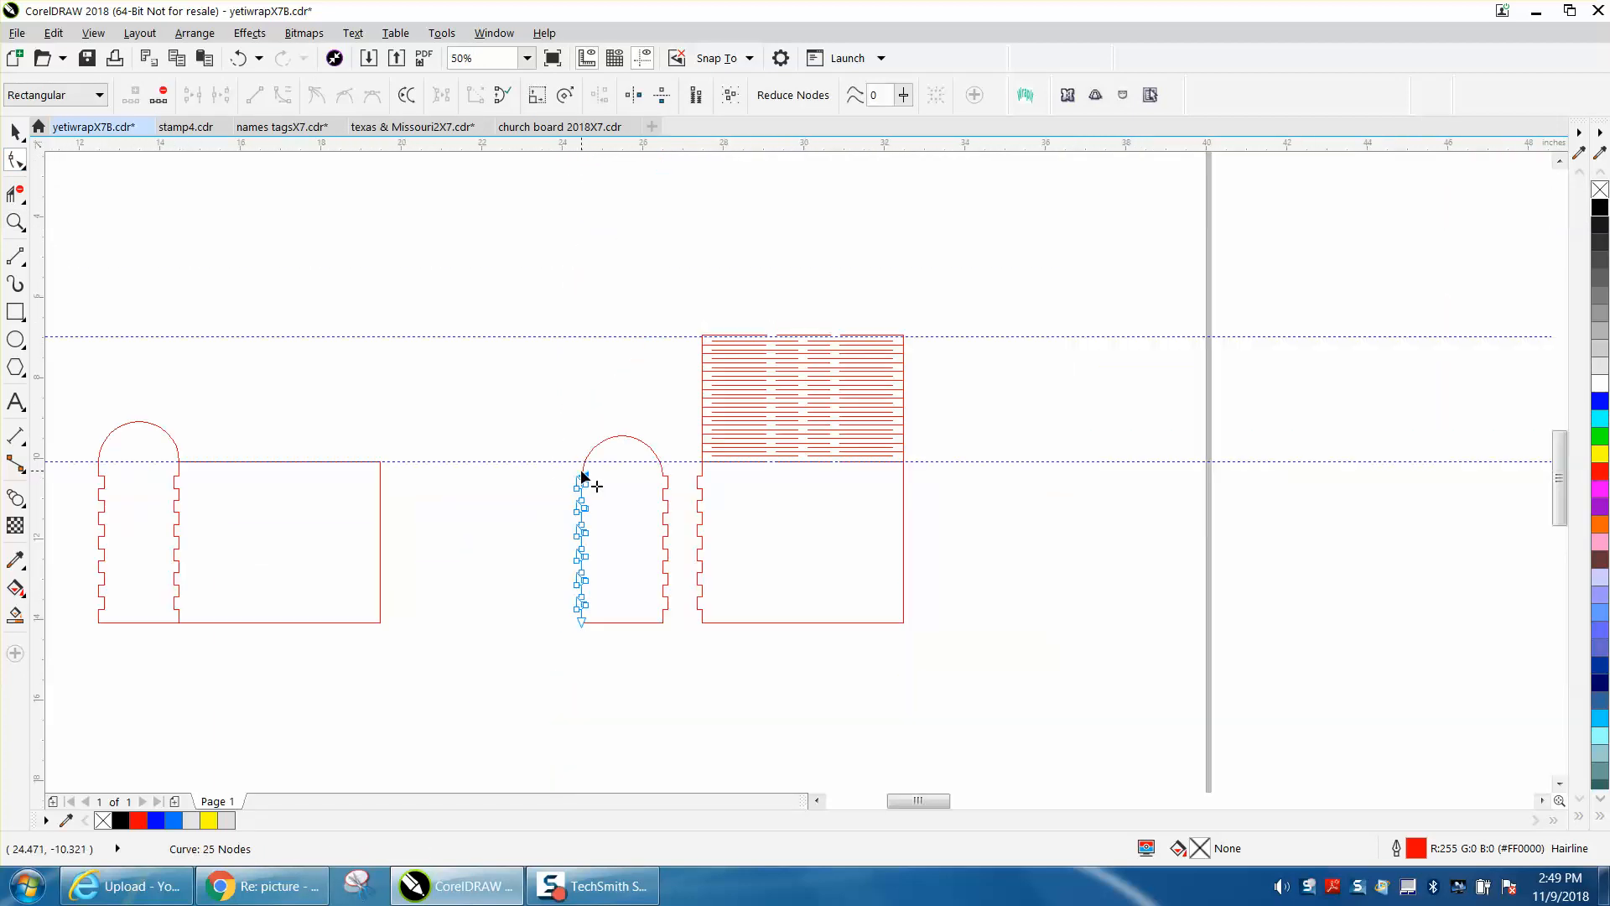
Step: Draw a rectangle about 3.75 by 5.6 inches around the arched panel, and Smart Fill the panel's inside with black
{"action": "left_click", "coordinate": [15, 311]}
{"action": "left_click_drag", "start_coordinate": [532, 409], "coordinate": [683, 635]}
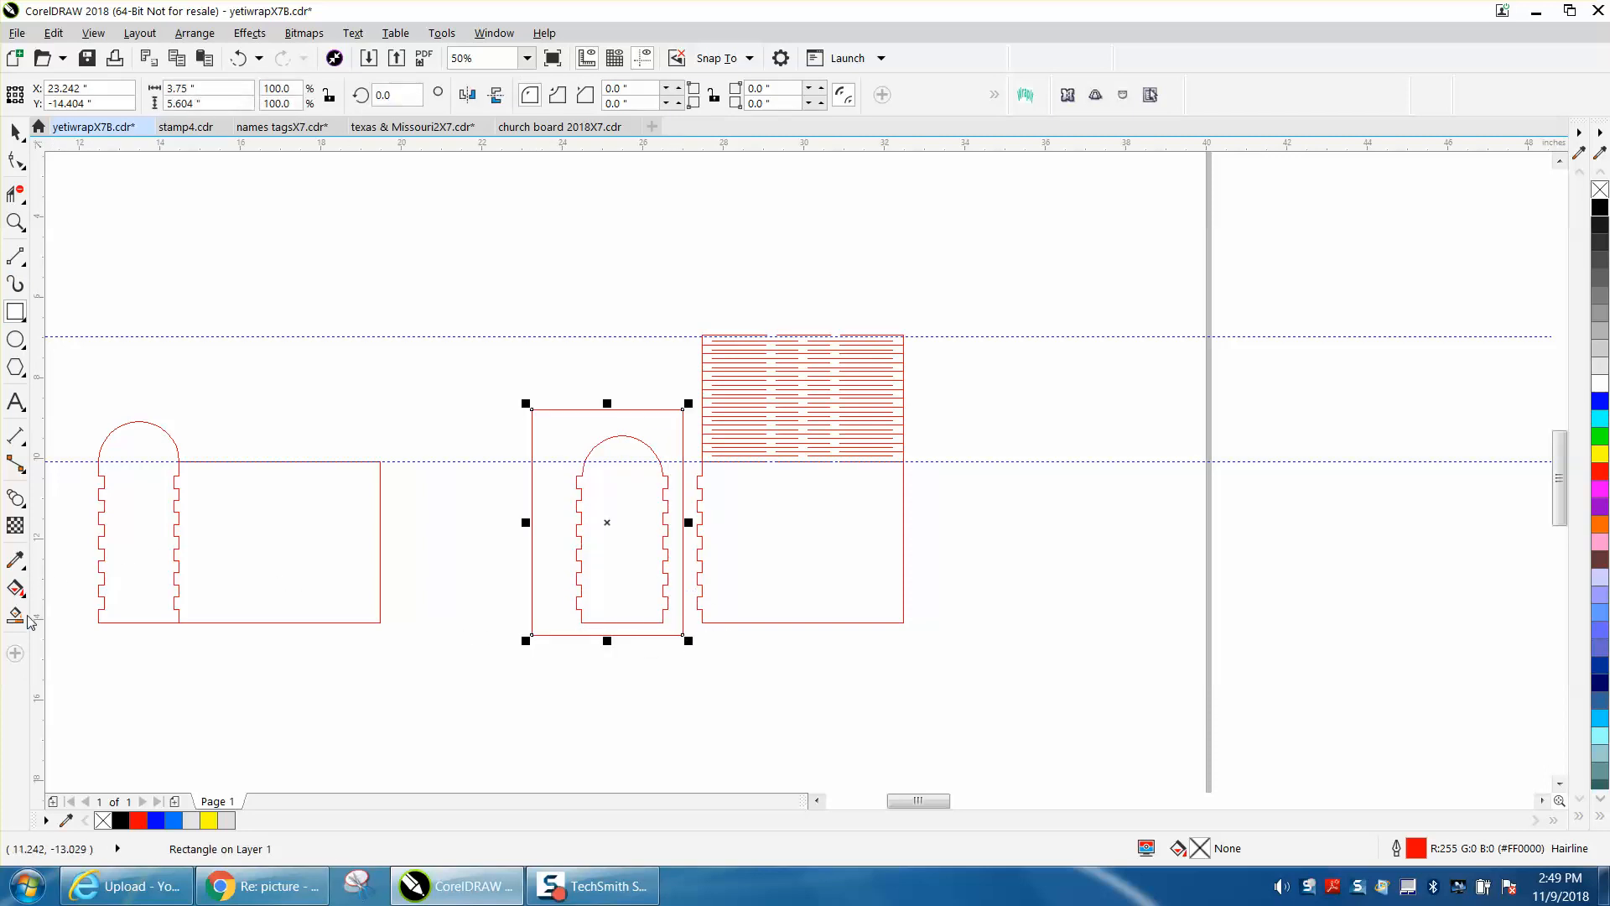
{"action": "left_click", "coordinate": [15, 615]}
{"action": "left_click", "coordinate": [632, 496]}
Step: Delete the rectangle surrounding the black-filled arched panel
{"action": "left_click", "coordinate": [15, 132]}
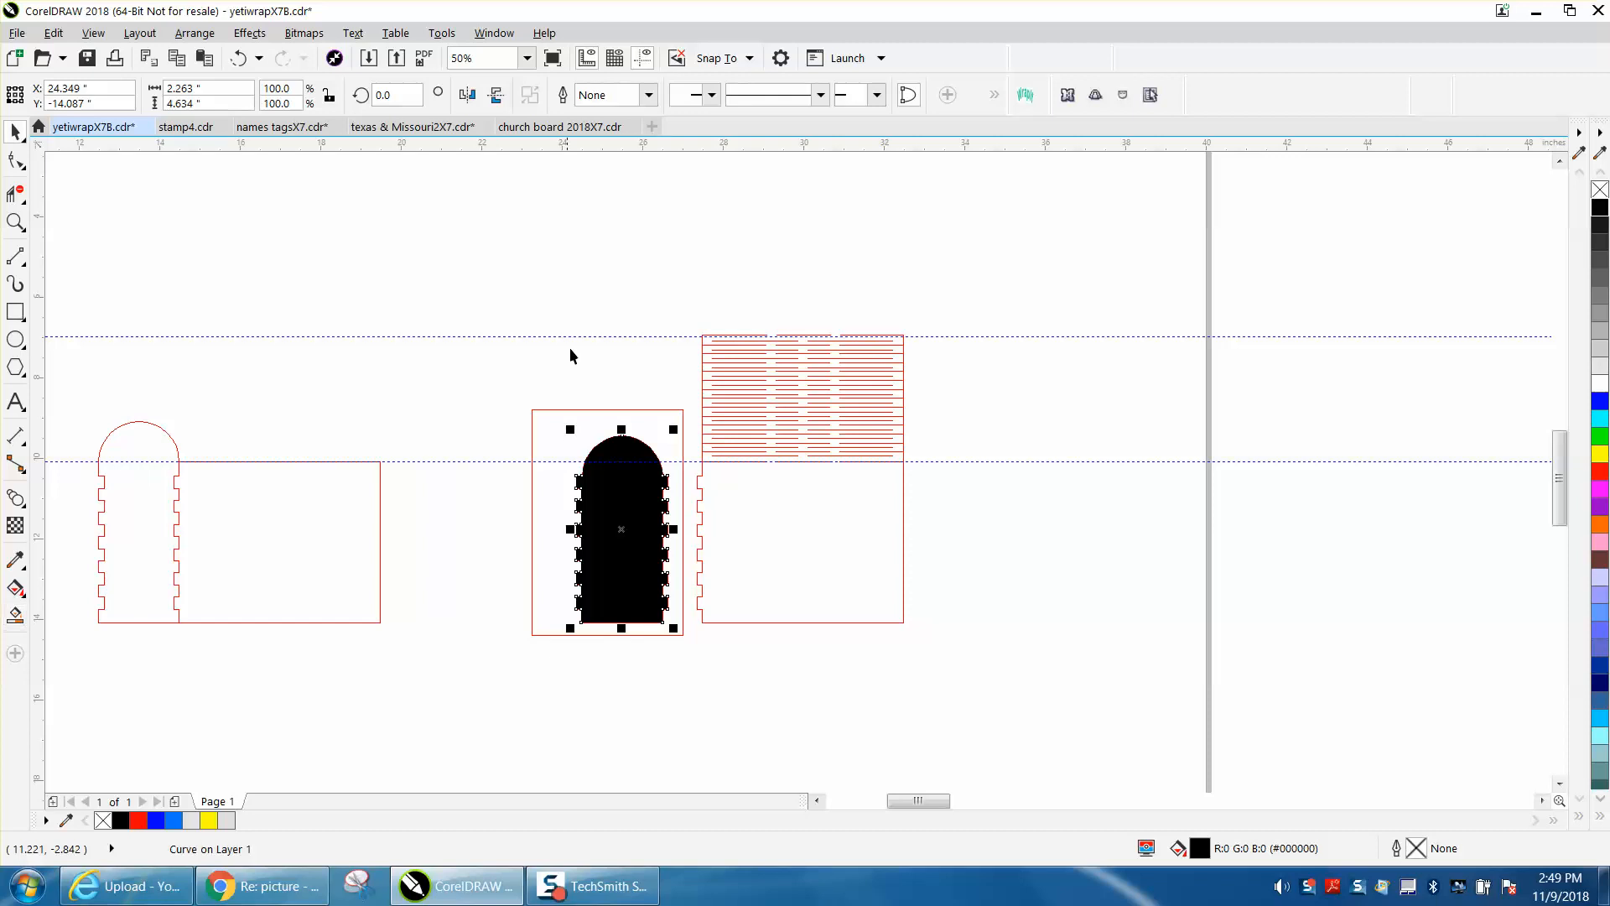
{"action": "left_click", "coordinate": [606, 409]}
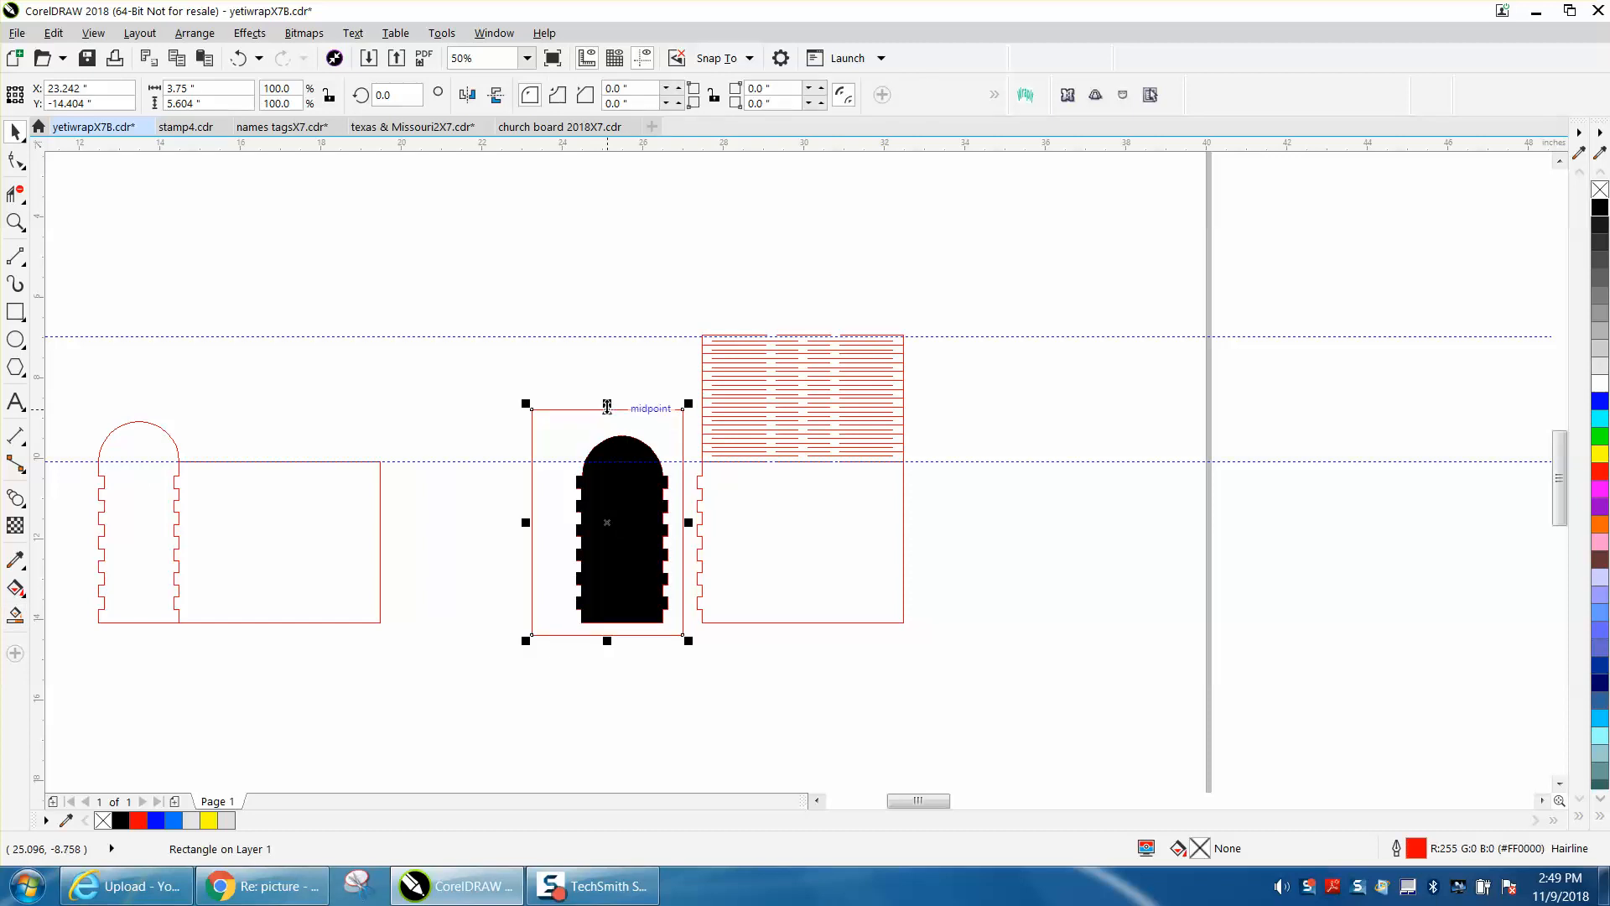
{"action": "key", "text": "Delete"}
Step: Move the black filled shape off the original curves, and give it no fill and a red outline
{"action": "left_click_drag", "start_coordinate": [630, 487], "coordinate": [515, 398]}
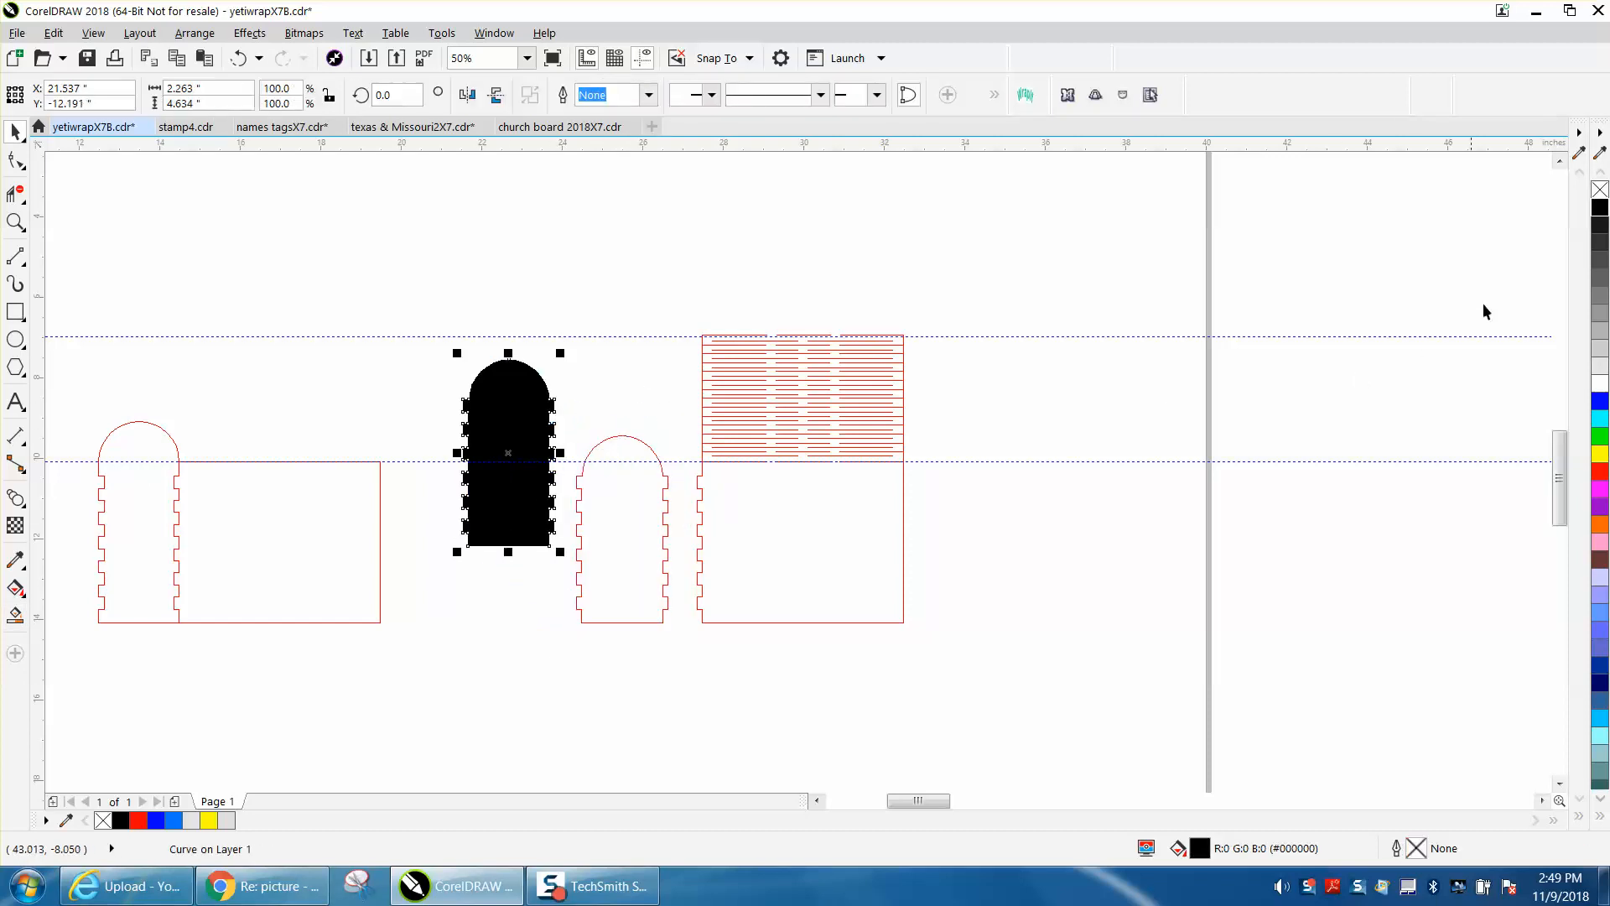
{"action": "left_click", "coordinate": [1599, 191]}
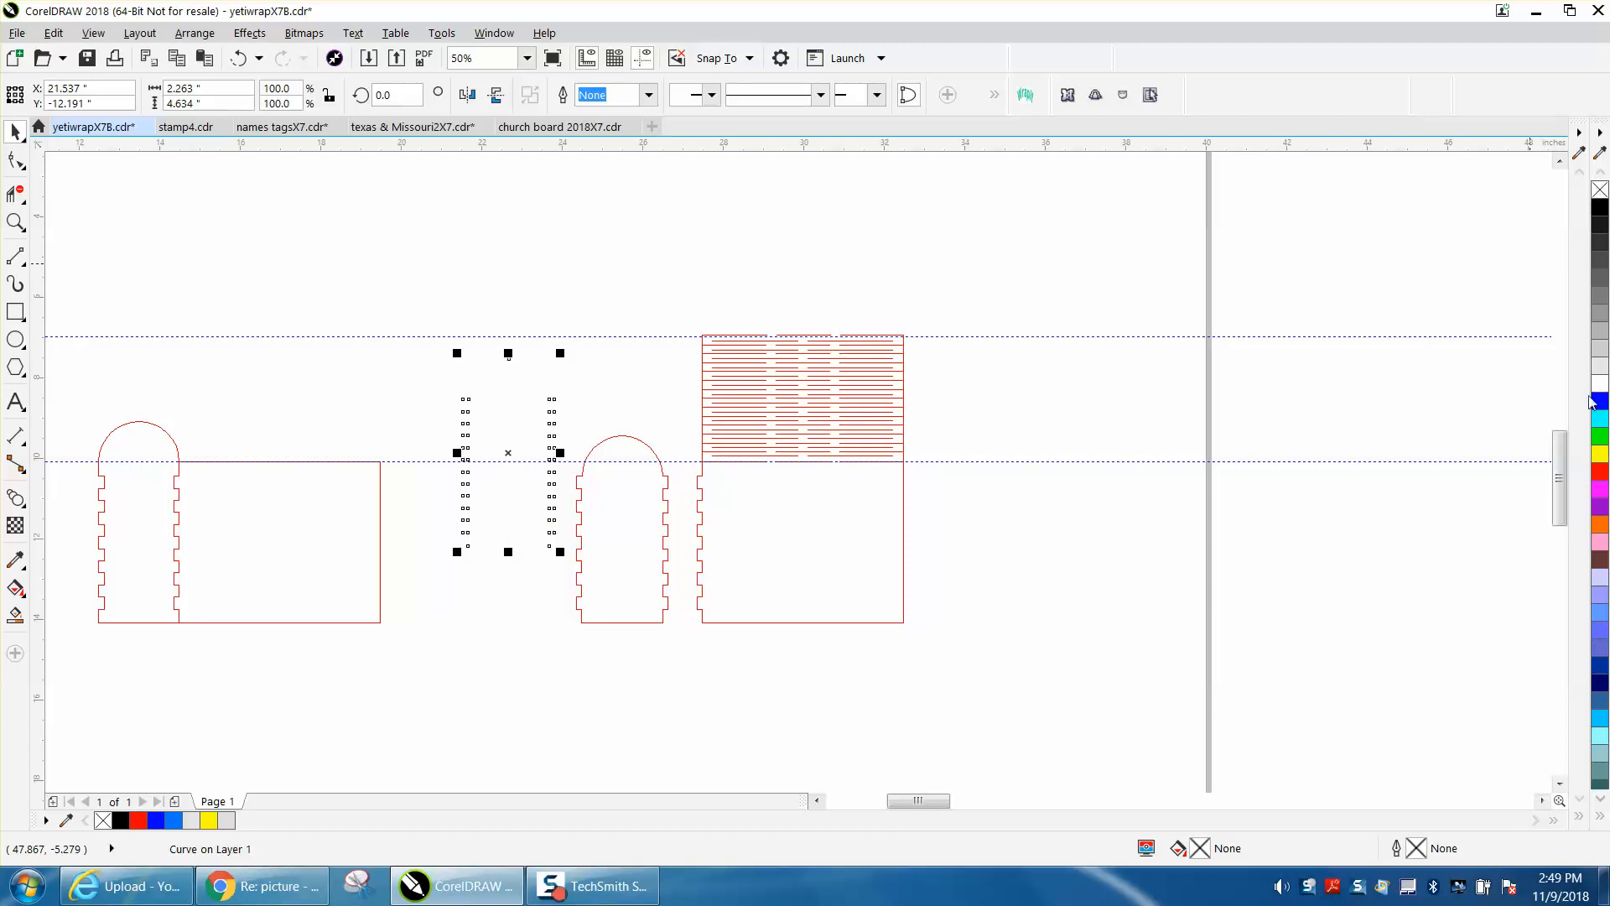
{"action": "right_click", "coordinate": [1594, 472]}
Step: Delete the original arch, notched edges and bottom line, and move the new one-piece panel down level with the box's base
{"action": "left_click", "coordinate": [648, 447]}
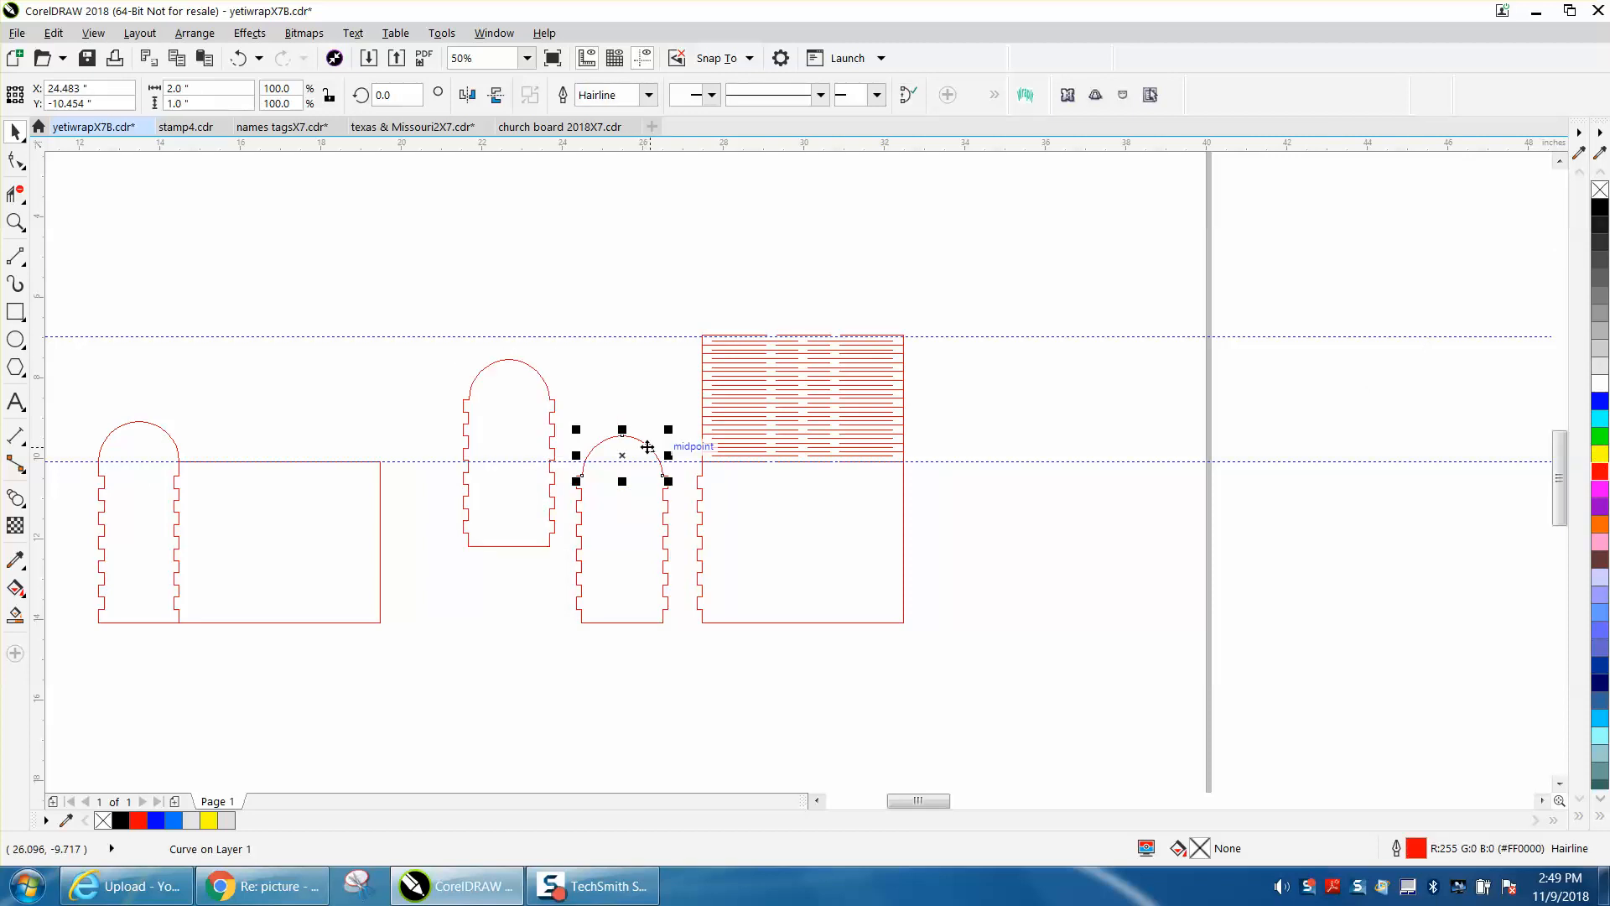
{"action": "key", "text": "Delete"}
{"action": "left_click_drag", "start_coordinate": [621, 461], "coordinate": [669, 641]}
{"action": "key", "text": "Delete"}
{"action": "left_click_drag", "start_coordinate": [550, 487], "coordinate": [624, 562]}
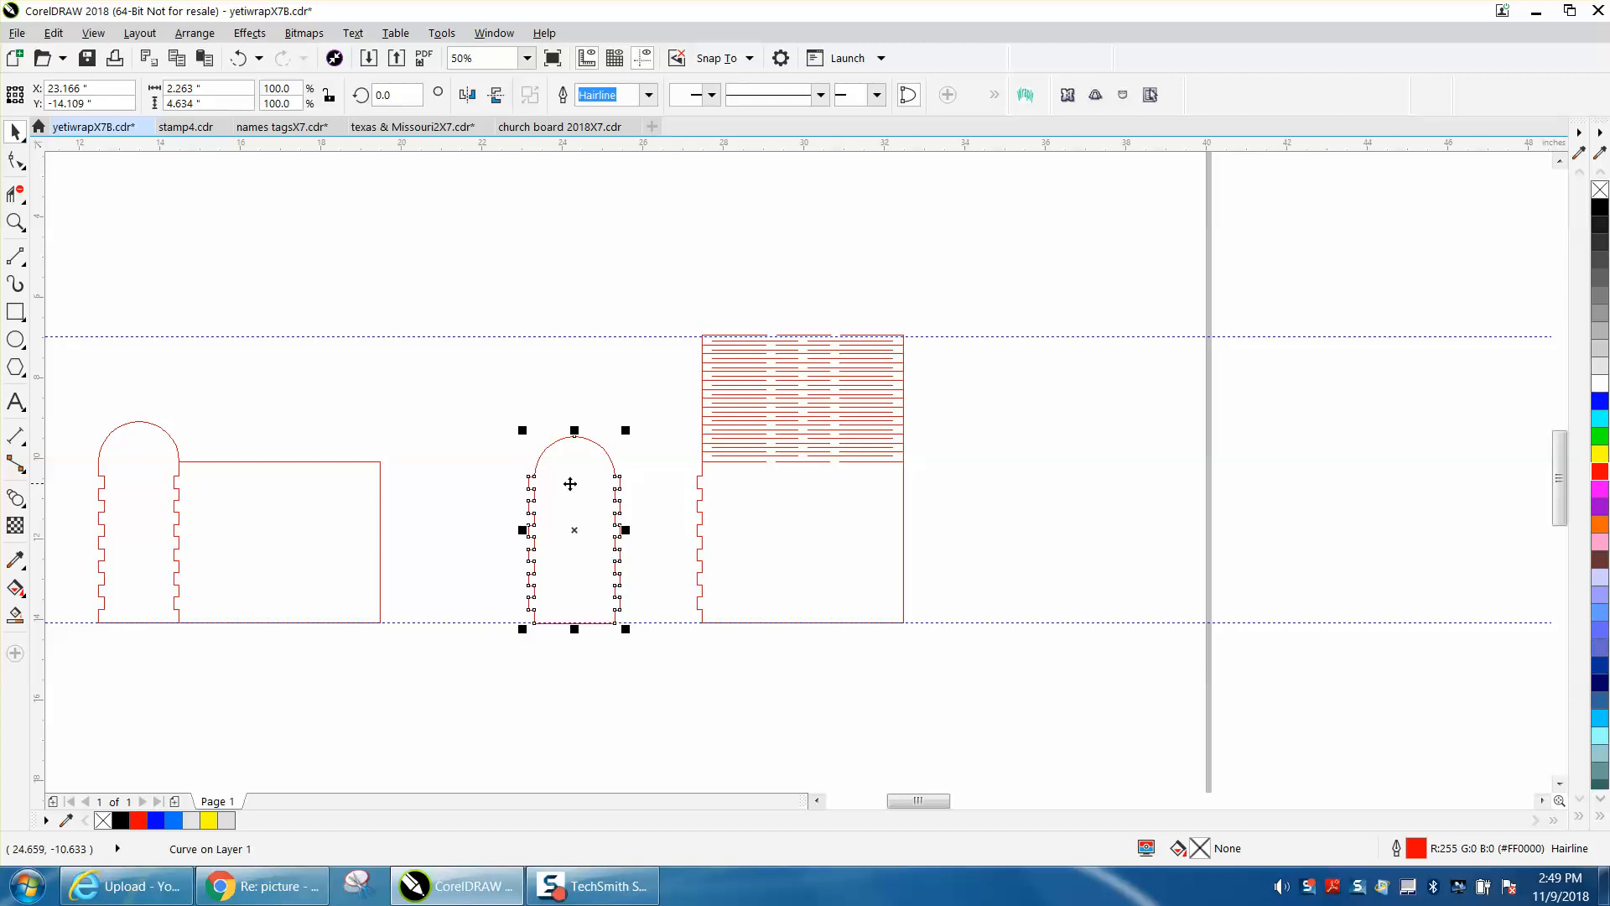
Step: Delete the two outer nodes of the top finger on the new panel's left edge
{"action": "left_click", "coordinate": [15, 222]}
{"action": "left_click_drag", "start_coordinate": [489, 425], "coordinate": [696, 554]}
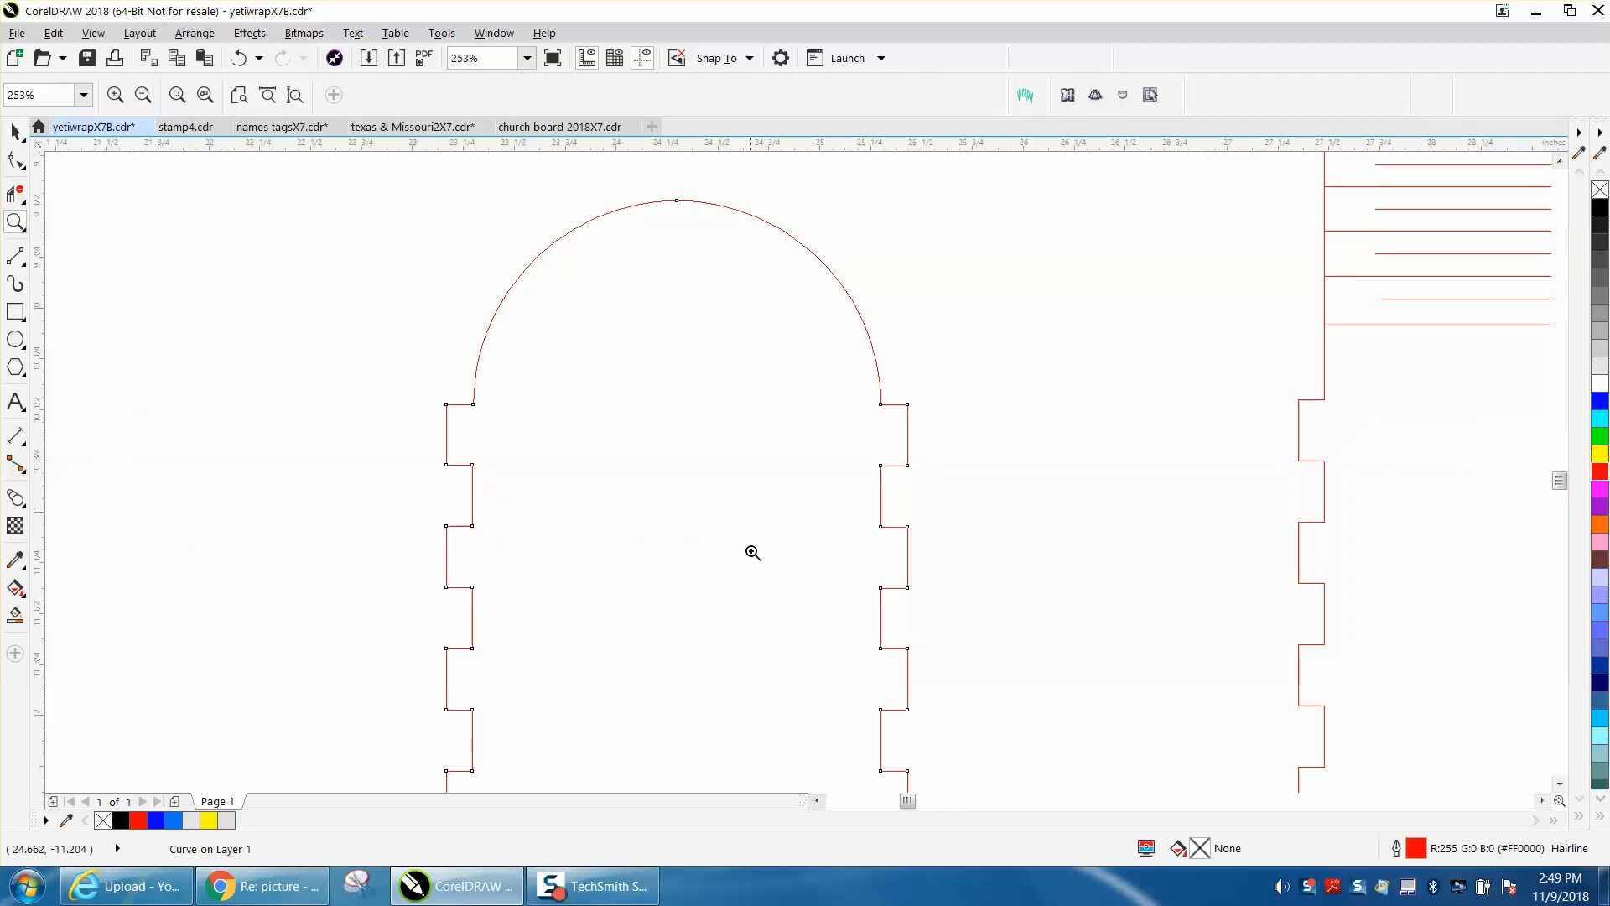
{"action": "left_click", "coordinate": [16, 161]}
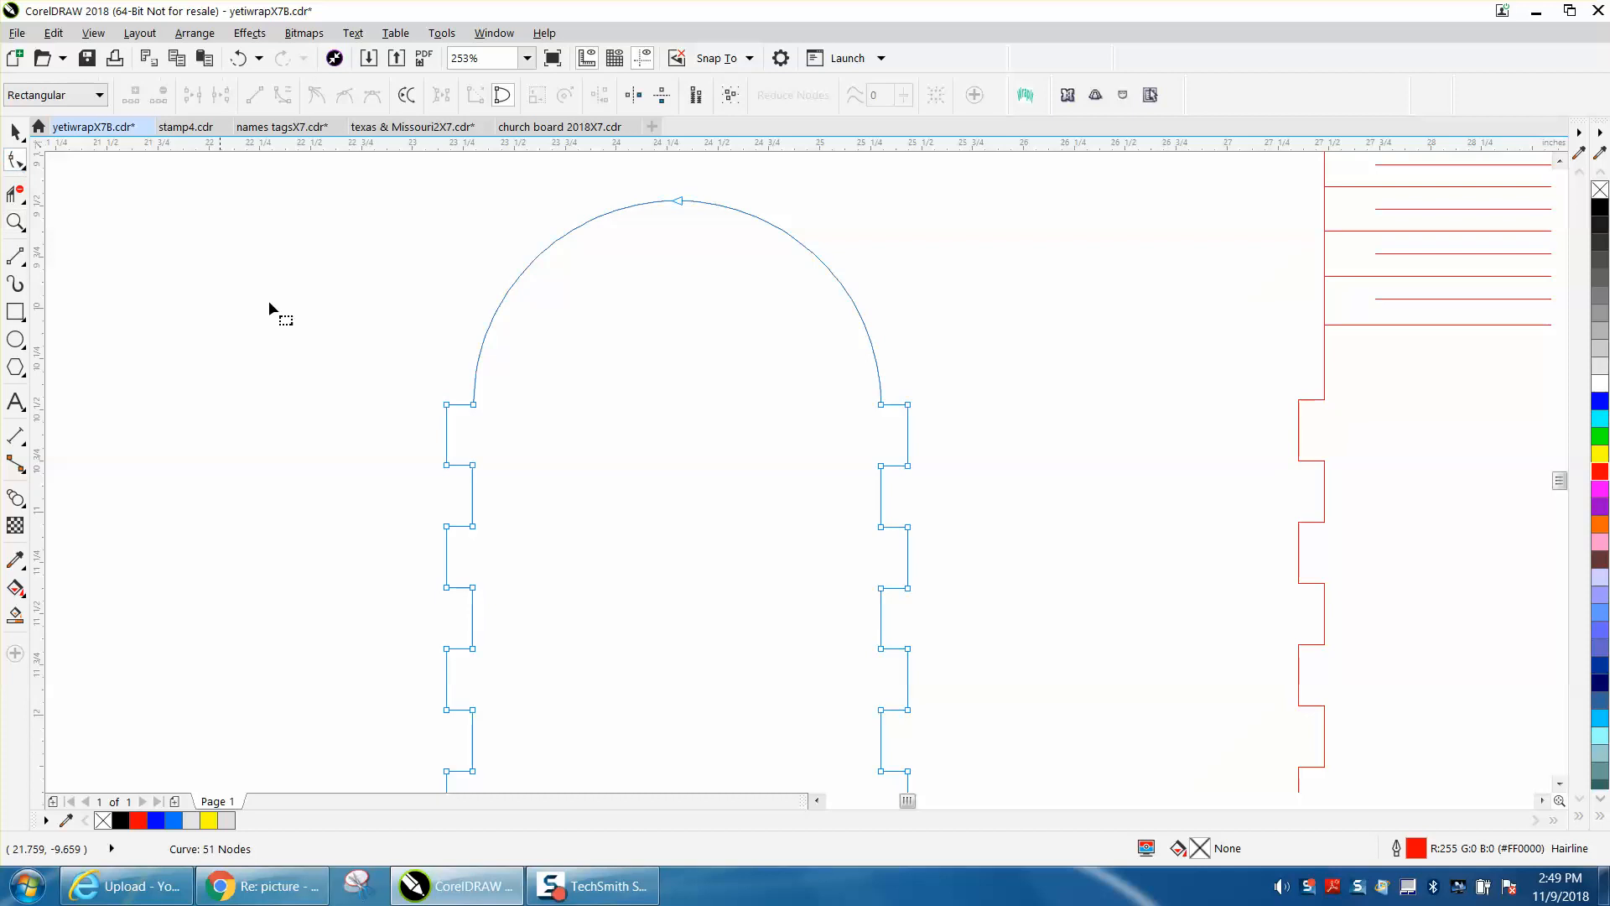
{"action": "left_click_drag", "start_coordinate": [423, 379], "coordinate": [460, 477]}
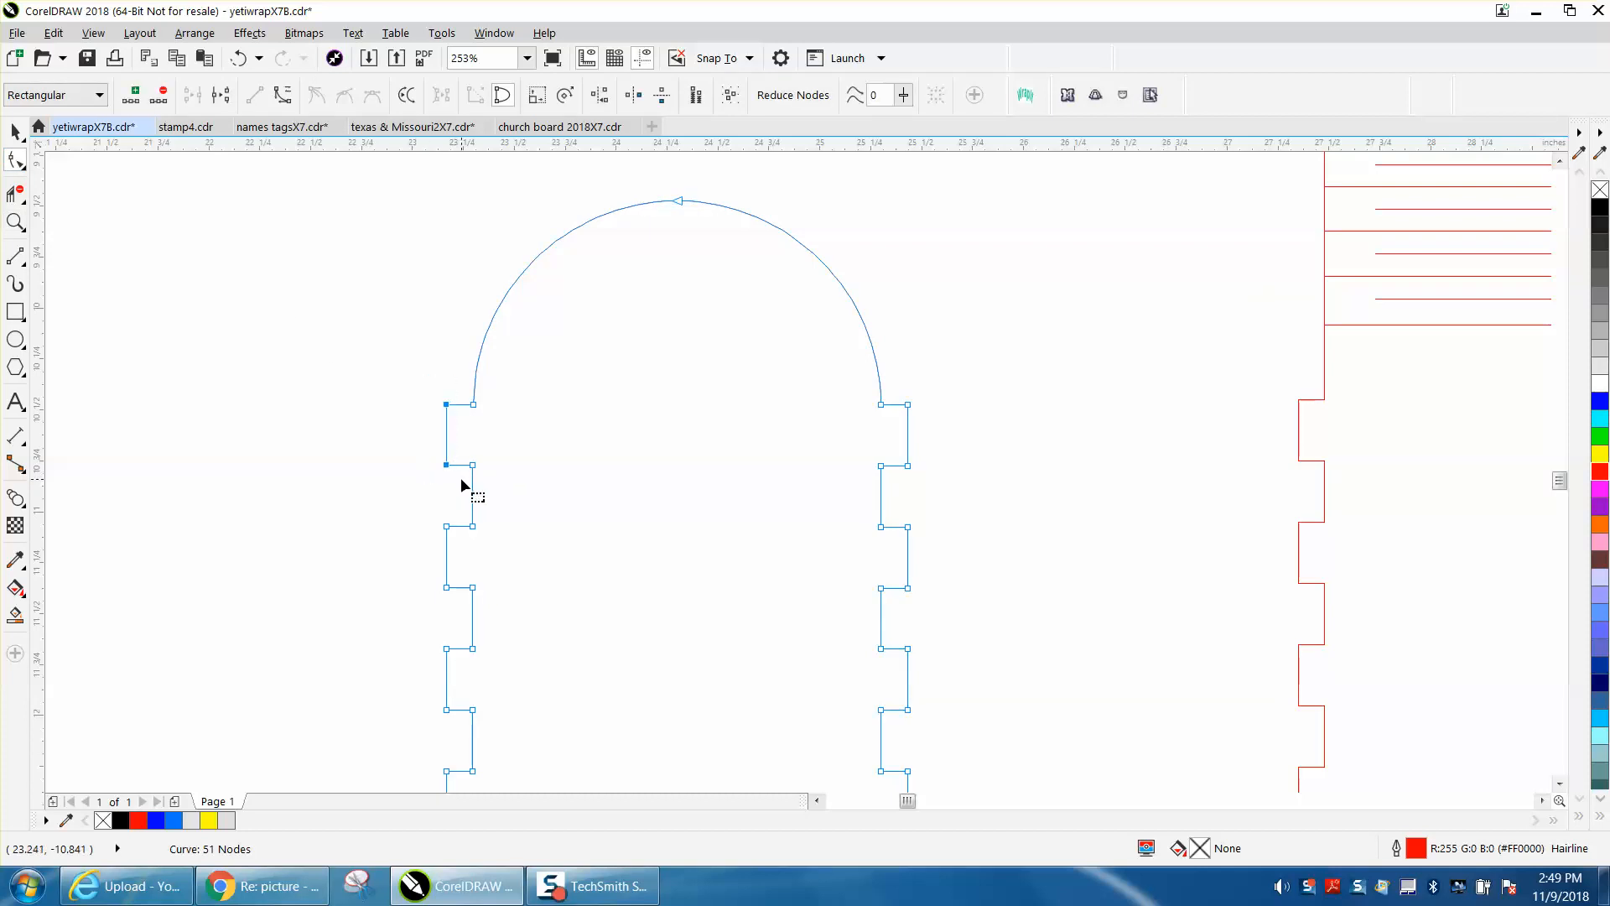
{"action": "key", "text": "Delete"}
Step: Try converting both nodes of the rounded segment on the panel's left edge to lines, and undo each conversion
{"action": "left_click_drag", "start_coordinate": [444, 377], "coordinate": [475, 472]}
{"action": "right_click", "coordinate": [473, 467]}
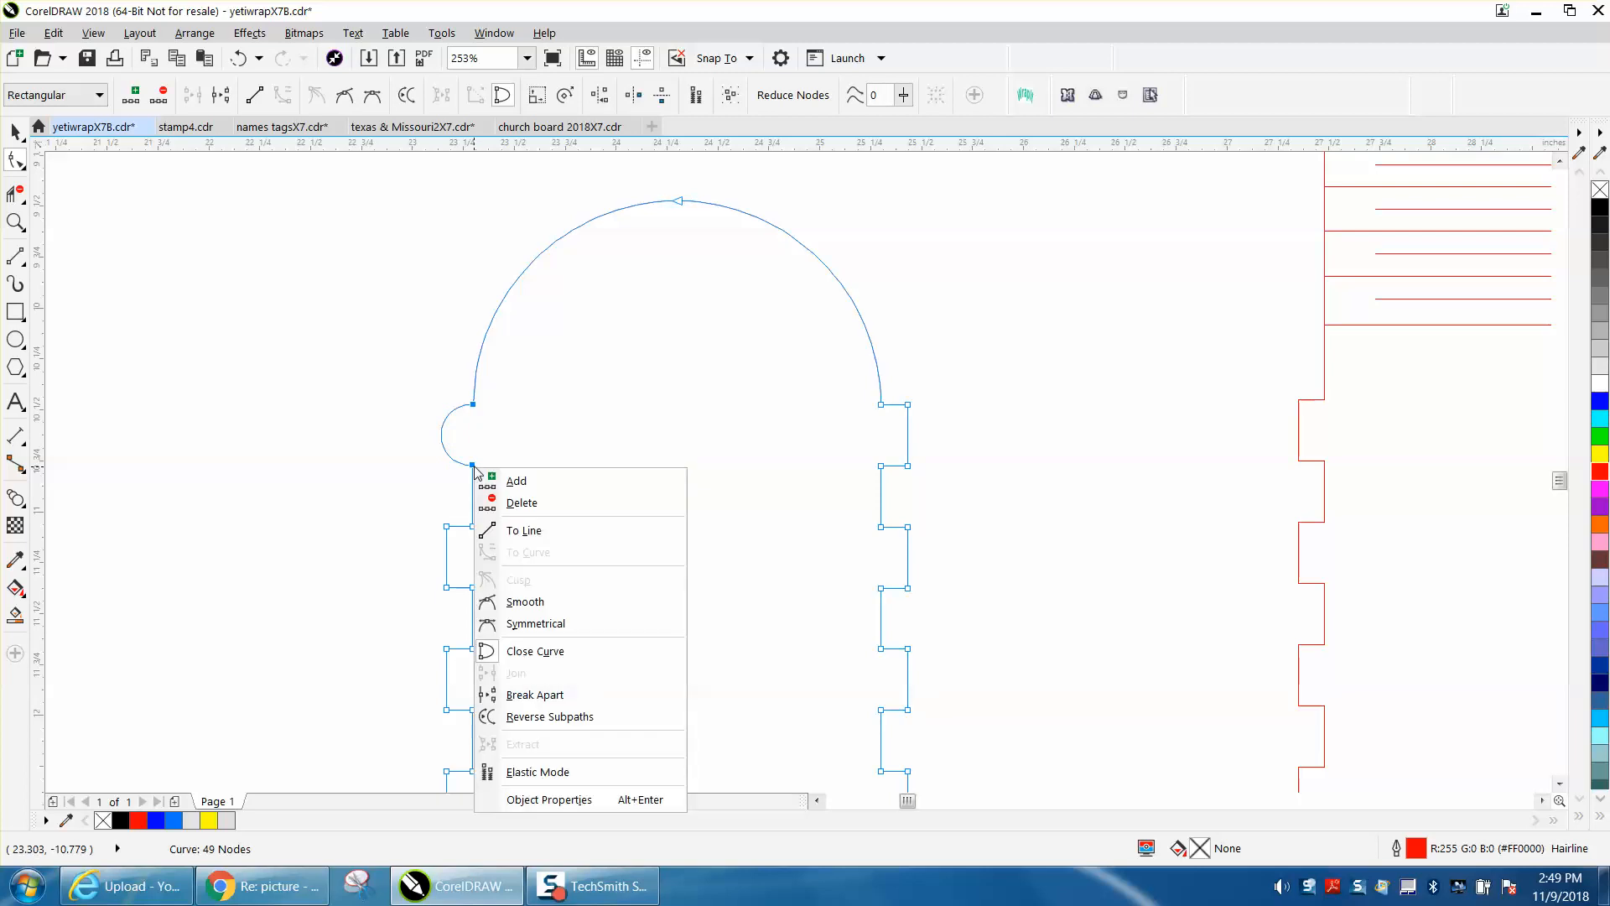
{"action": "left_click", "coordinate": [520, 528]}
{"action": "left_click", "coordinate": [239, 58]}
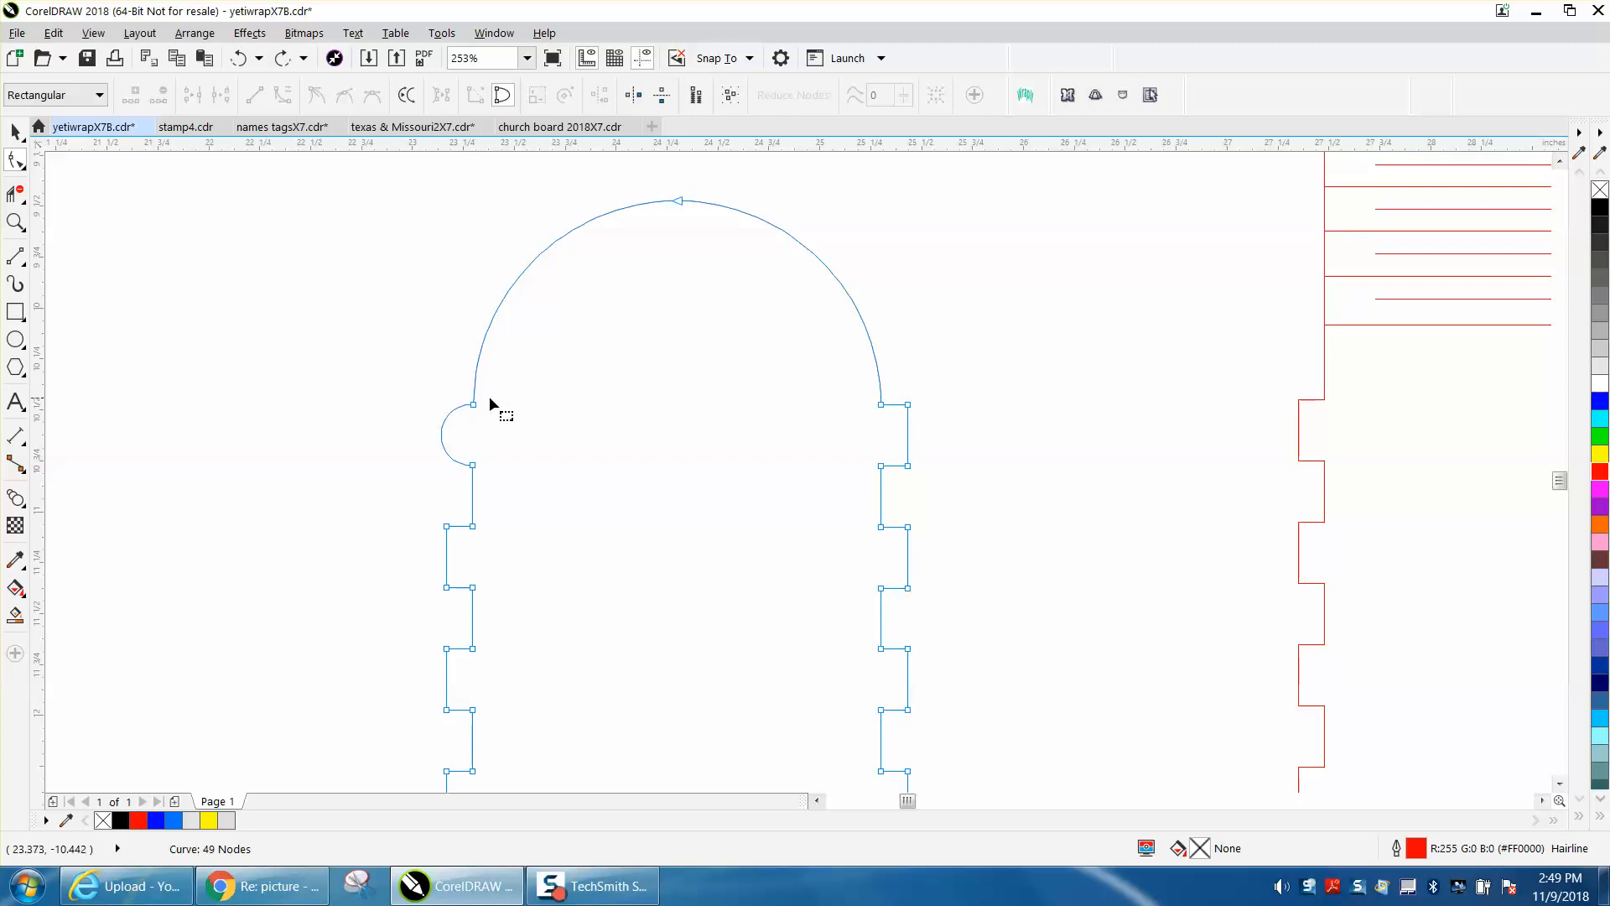
{"action": "left_click_drag", "start_coordinate": [451, 481], "coordinate": [436, 478]}
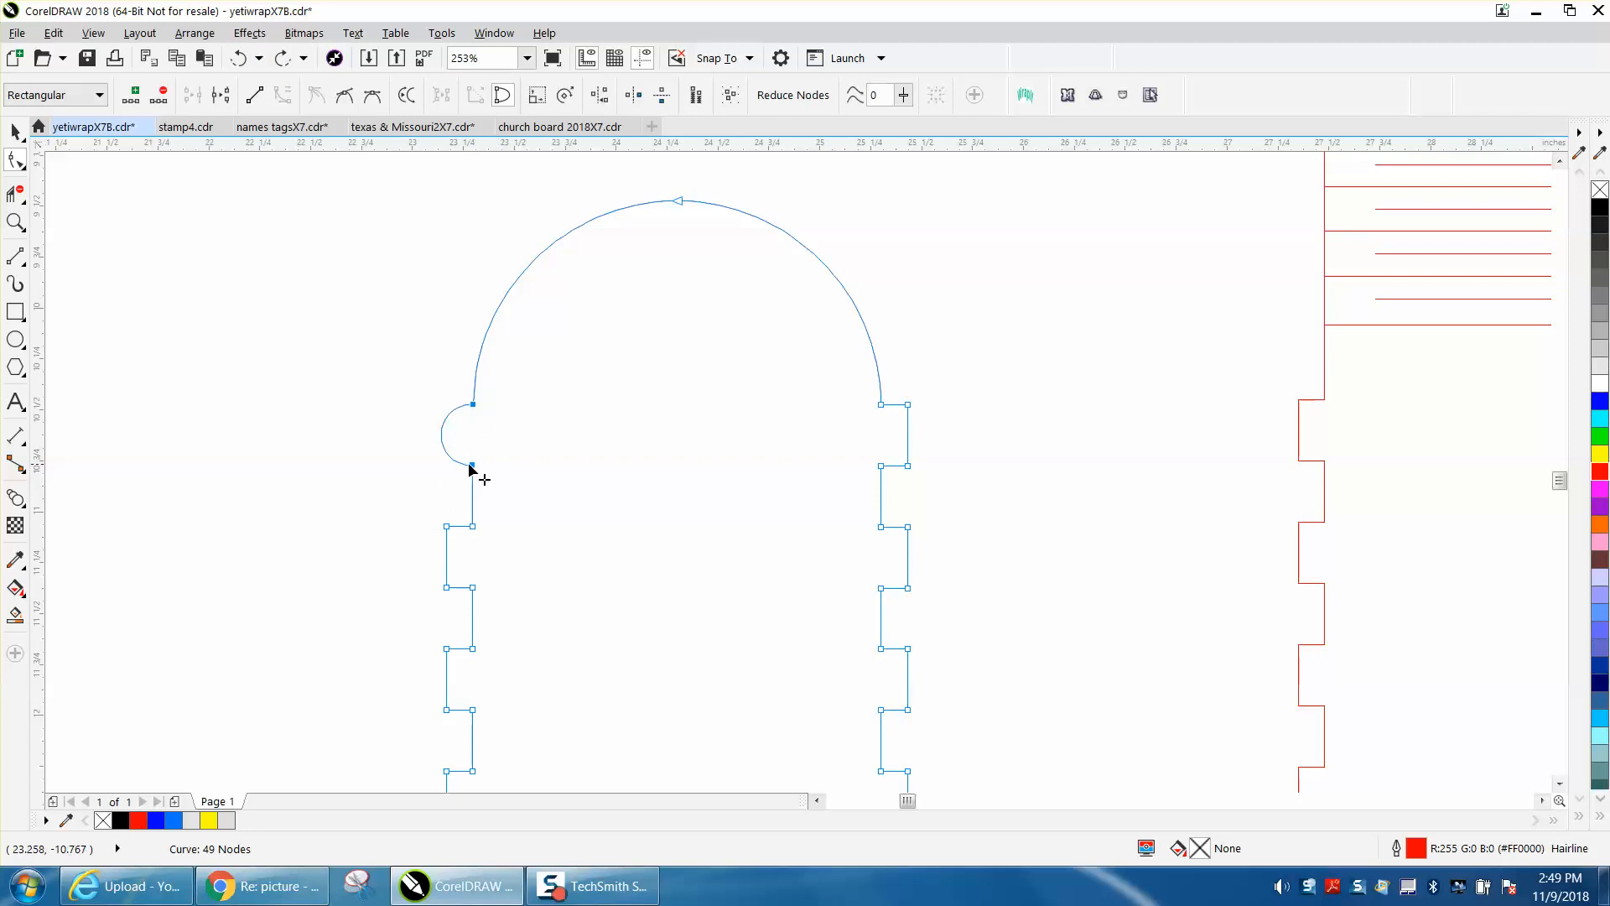
{"action": "right_click", "coordinate": [474, 468]}
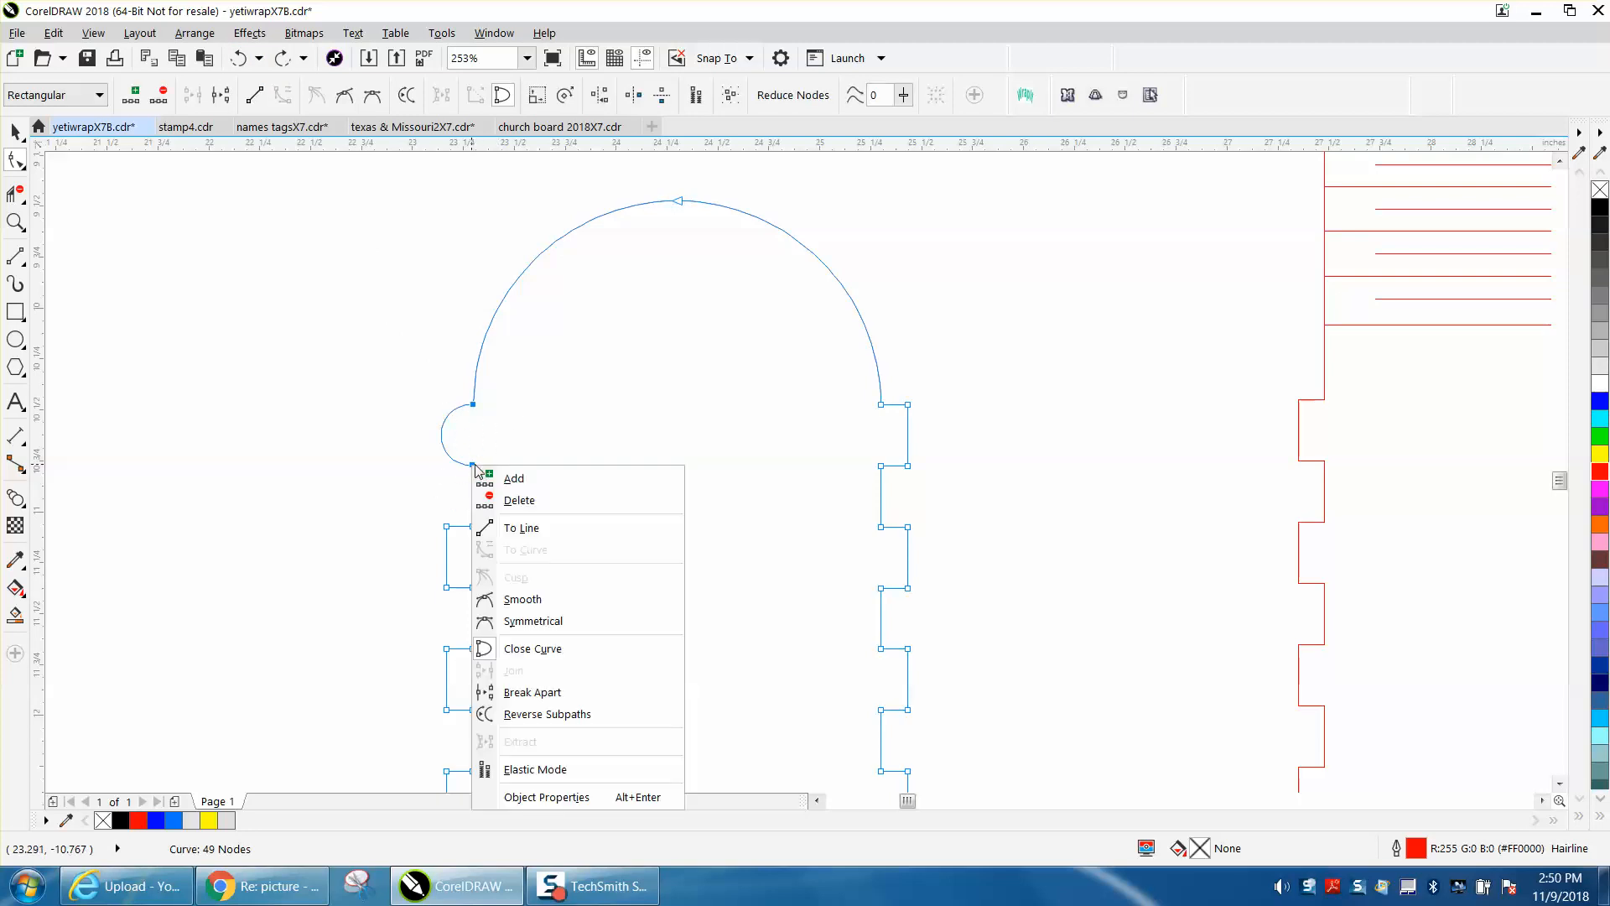
{"action": "left_click", "coordinate": [520, 526]}
{"action": "left_click", "coordinate": [239, 57]}
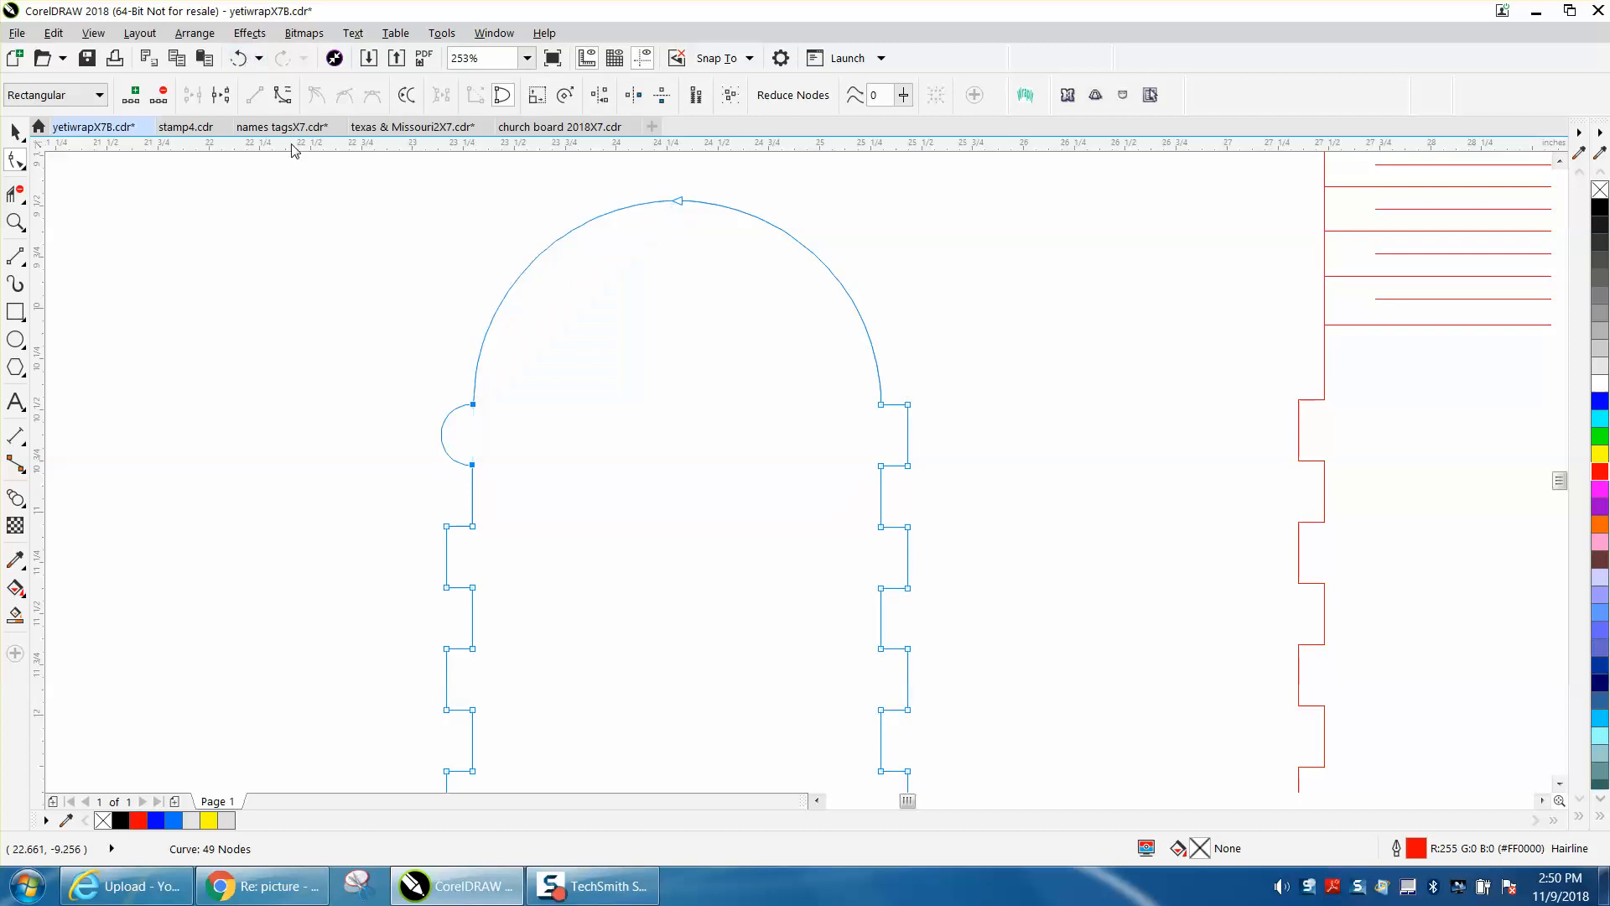
Step: Convert only the rounded segment on the panel's left edge to a straight line from its lower node
{"action": "left_click_drag", "start_coordinate": [485, 478], "coordinate": [474, 468]}
{"action": "right_click", "coordinate": [474, 467]}
{"action": "left_click", "coordinate": [539, 531]}
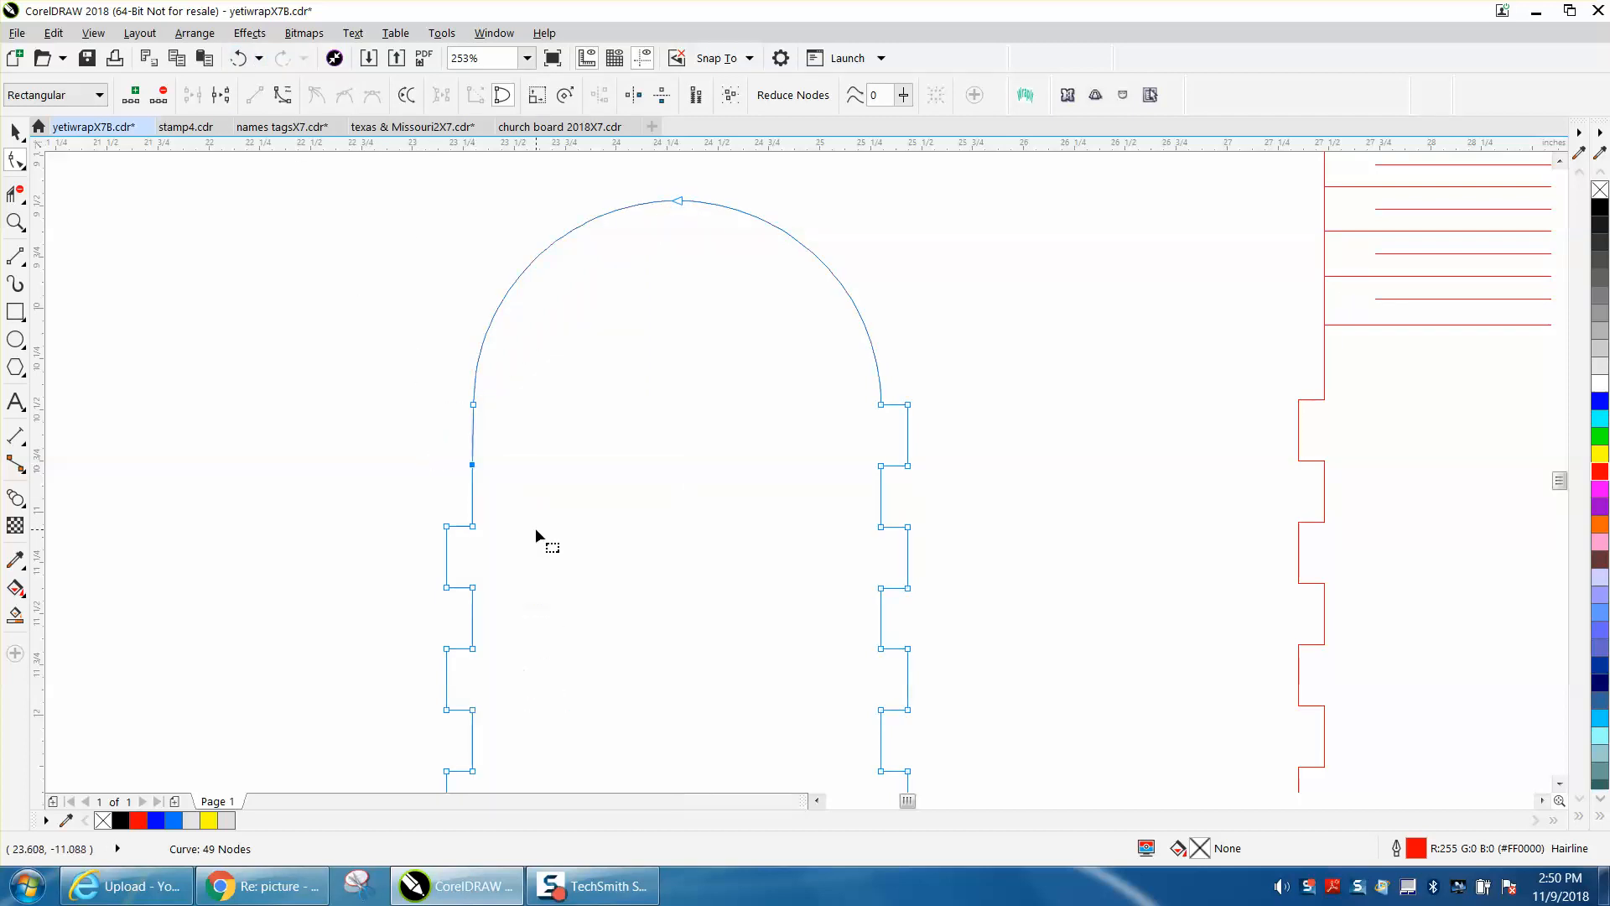
Step: Delete the two outer nodes of the top finger on the panel's right edge, plus the finger's lower inner node
{"action": "left_click_drag", "start_coordinate": [928, 485], "coordinate": [871, 472]}
{"action": "key", "text": "Delete"}
{"action": "right_click", "coordinate": [879, 466]}
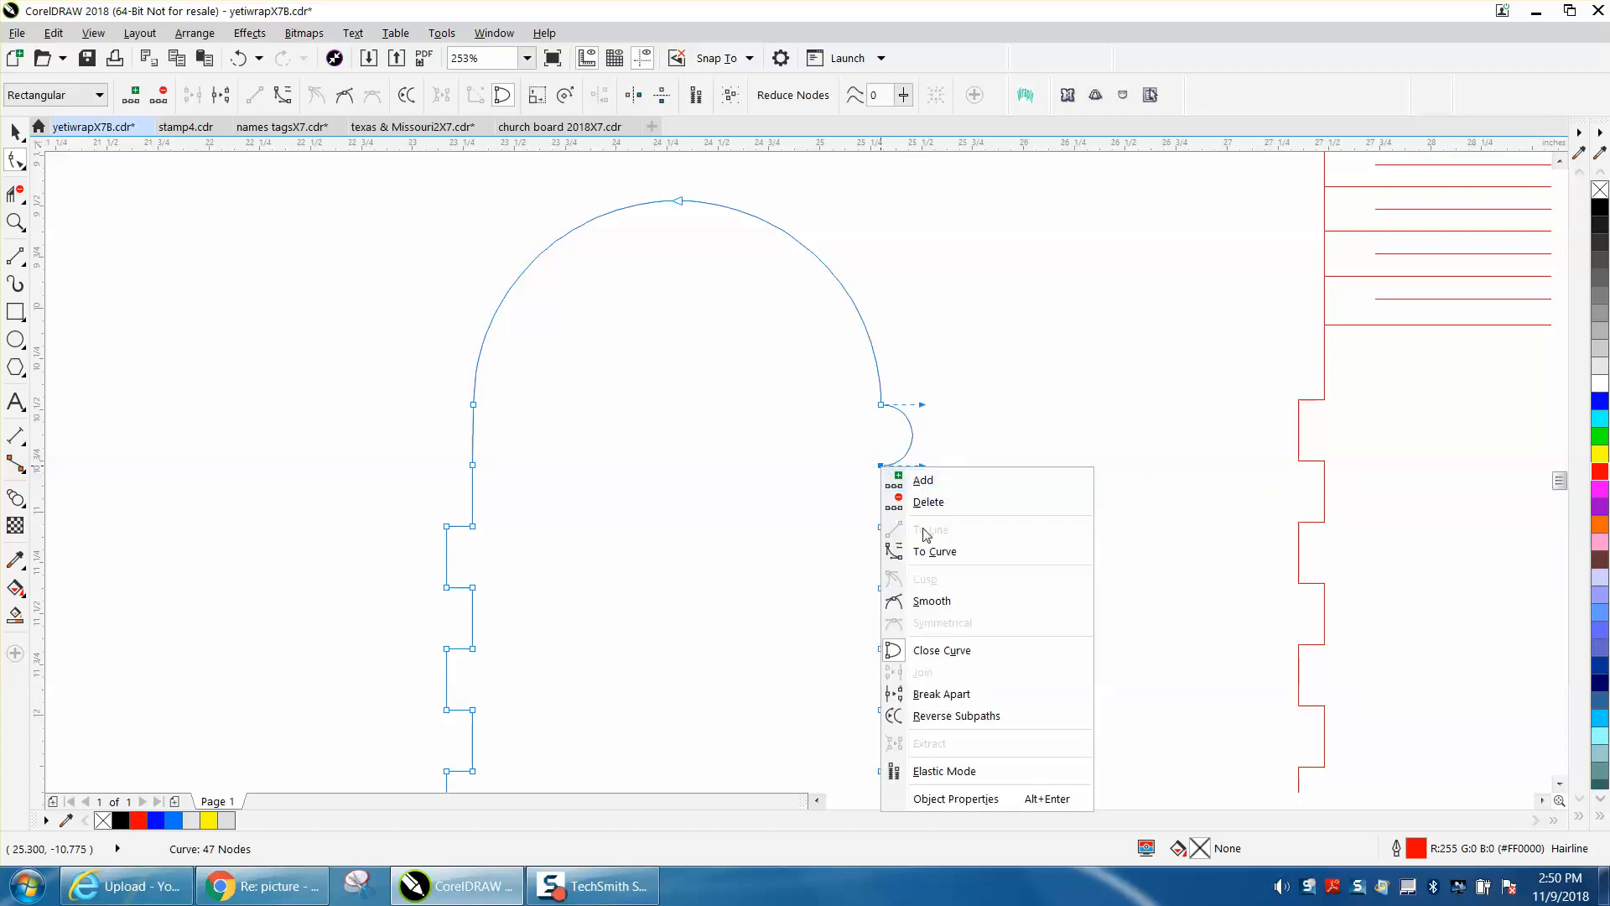
{"action": "left_click", "coordinate": [1003, 438]}
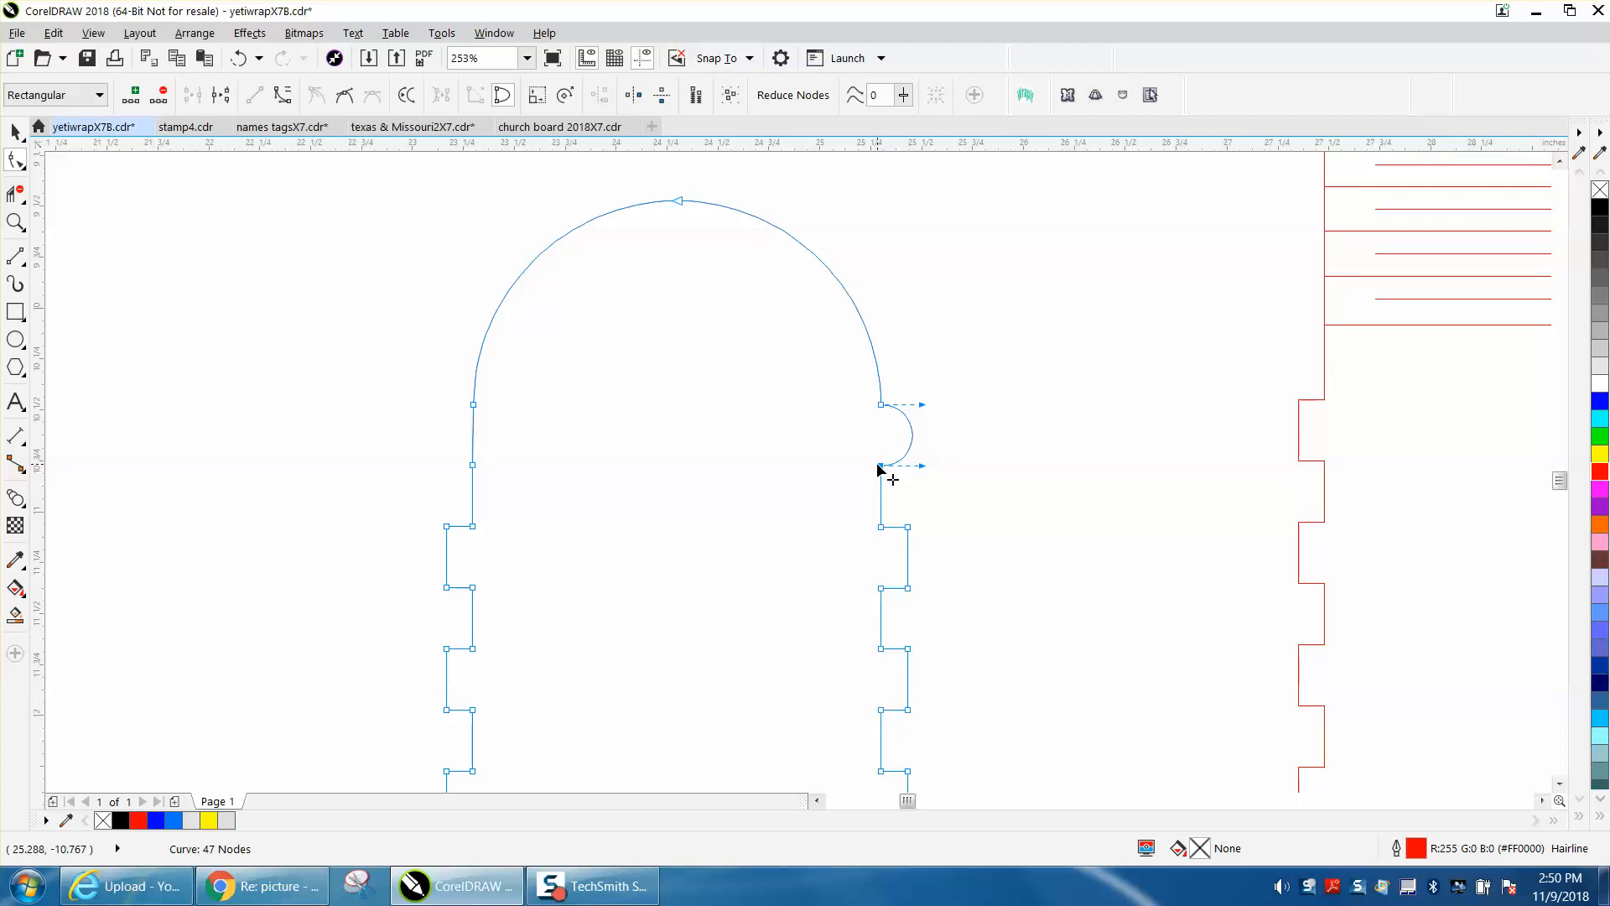
{"action": "key", "text": "Delete"}
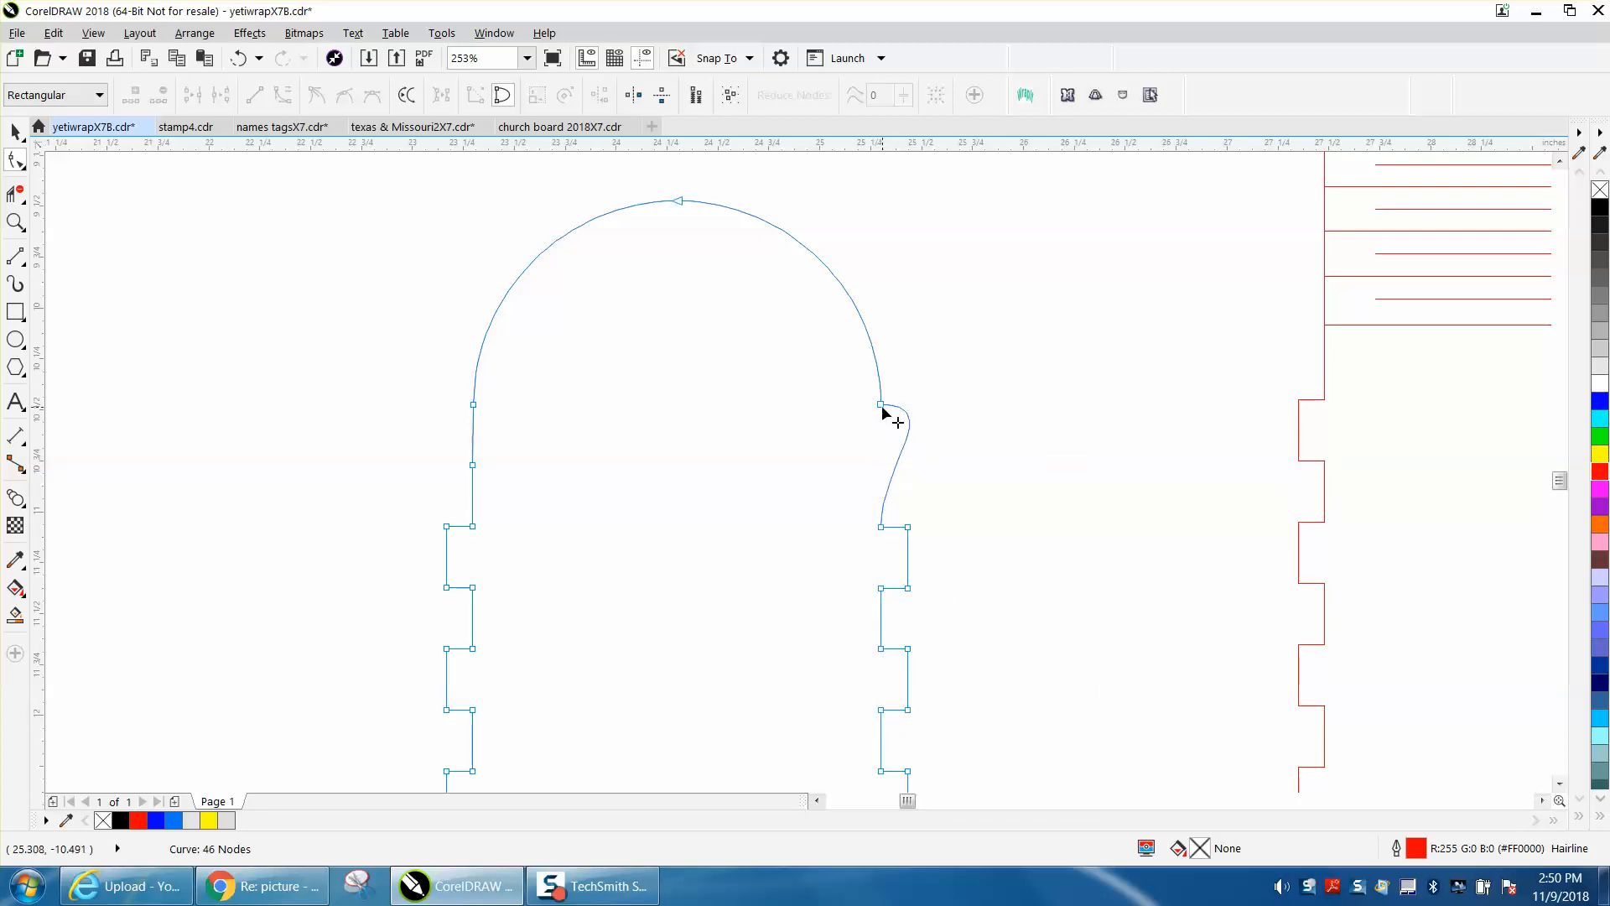
Step: Convert the curved segment below the arch's right end to a straight line from its upper node
{"action": "right_click", "coordinate": [881, 527]}
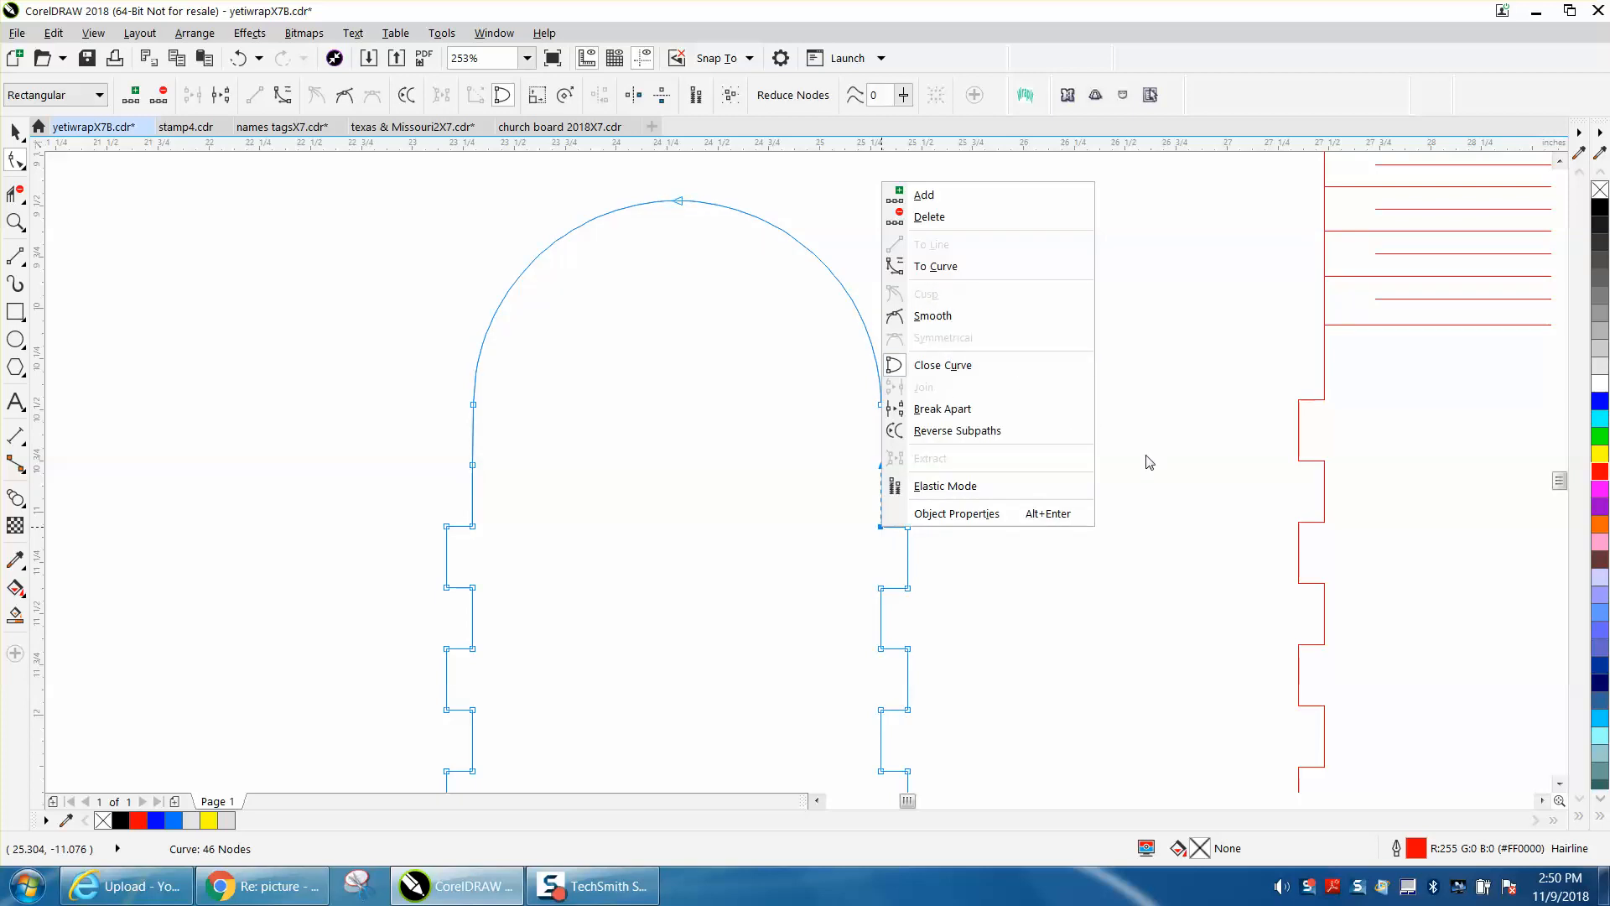
{"action": "left_click", "coordinate": [1105, 472]}
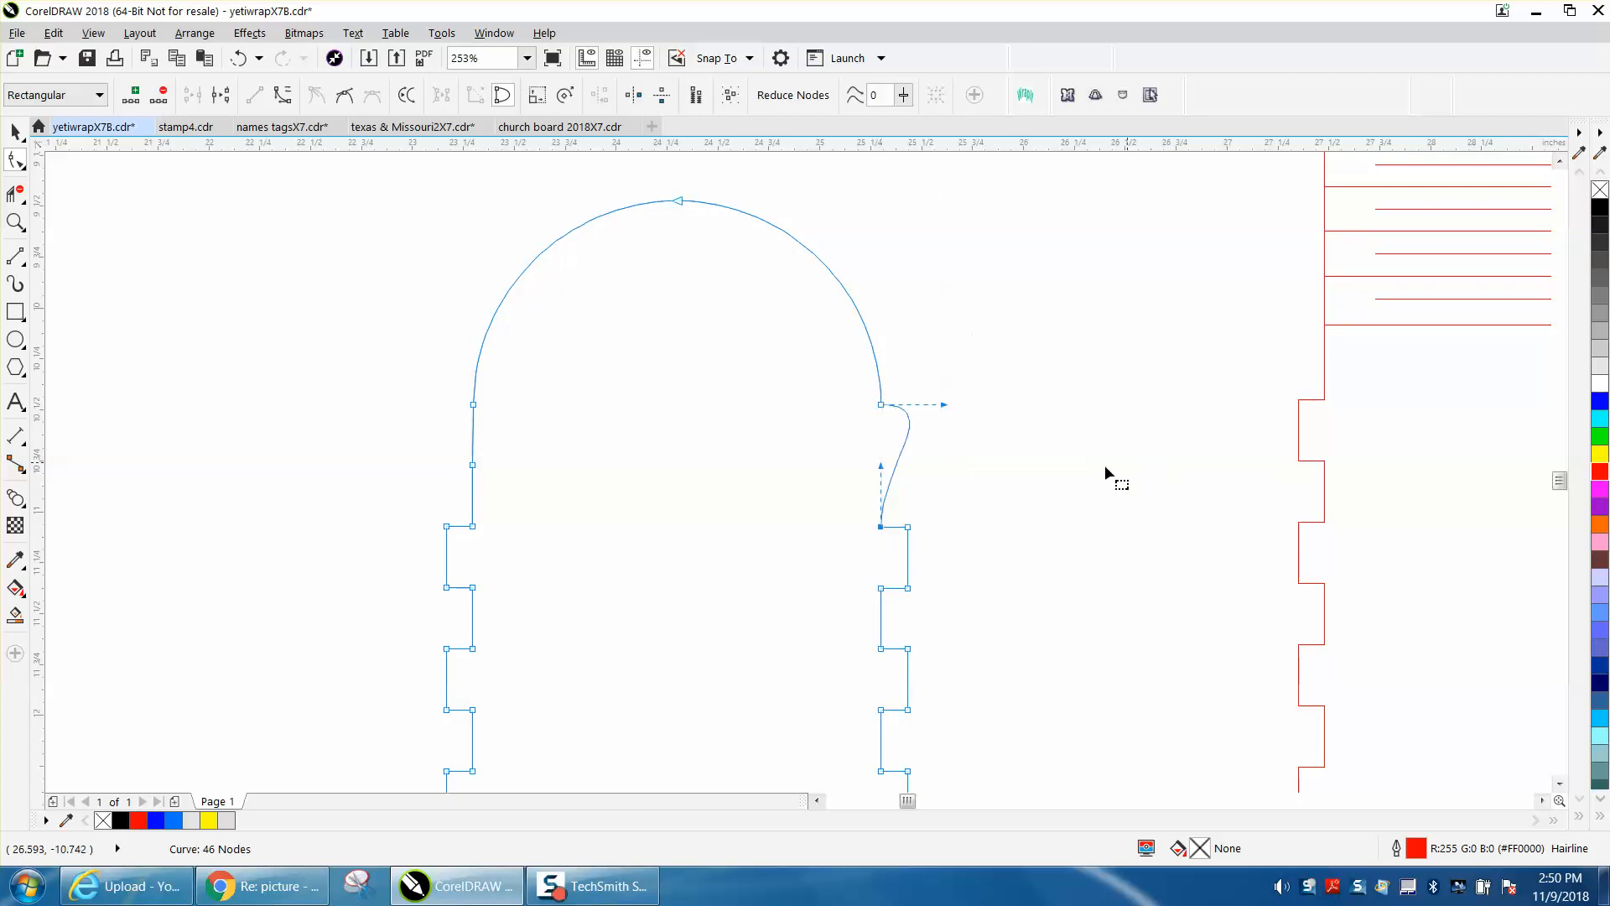
{"action": "right_click", "coordinate": [882, 407]}
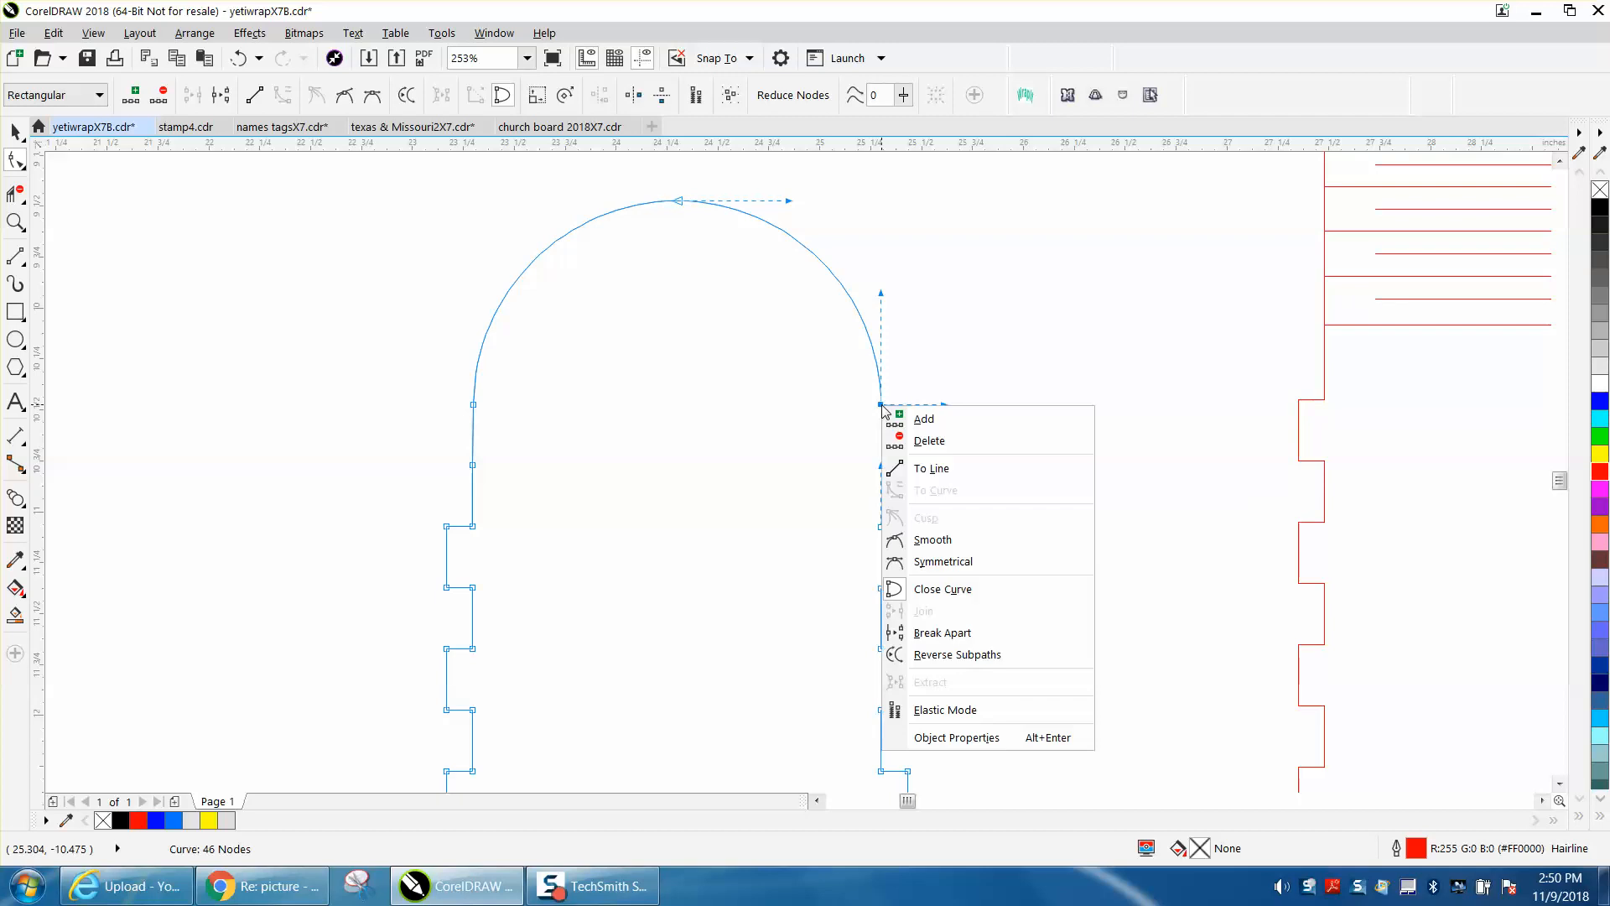
{"action": "left_click", "coordinate": [923, 467]}
{"action": "left_click", "coordinate": [943, 445]}
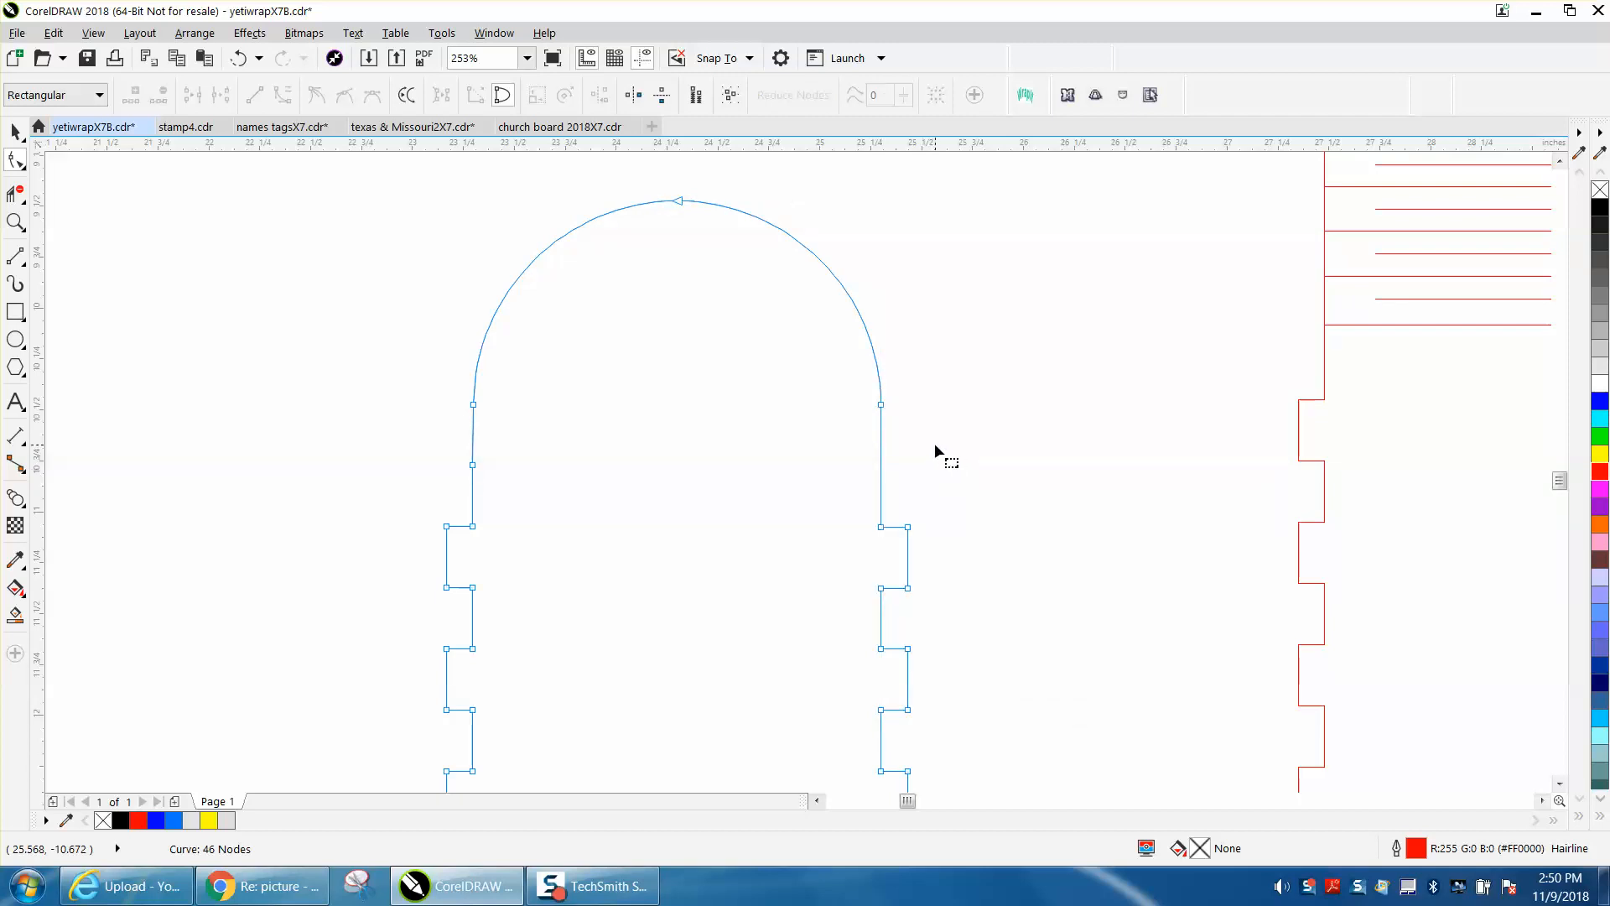
Step: Delete the node at the arch's left end, where it meets the straight left edge
{"action": "scroll", "coordinate": [924, 441], "scroll_direction": "down", "scroll_amount": 2}
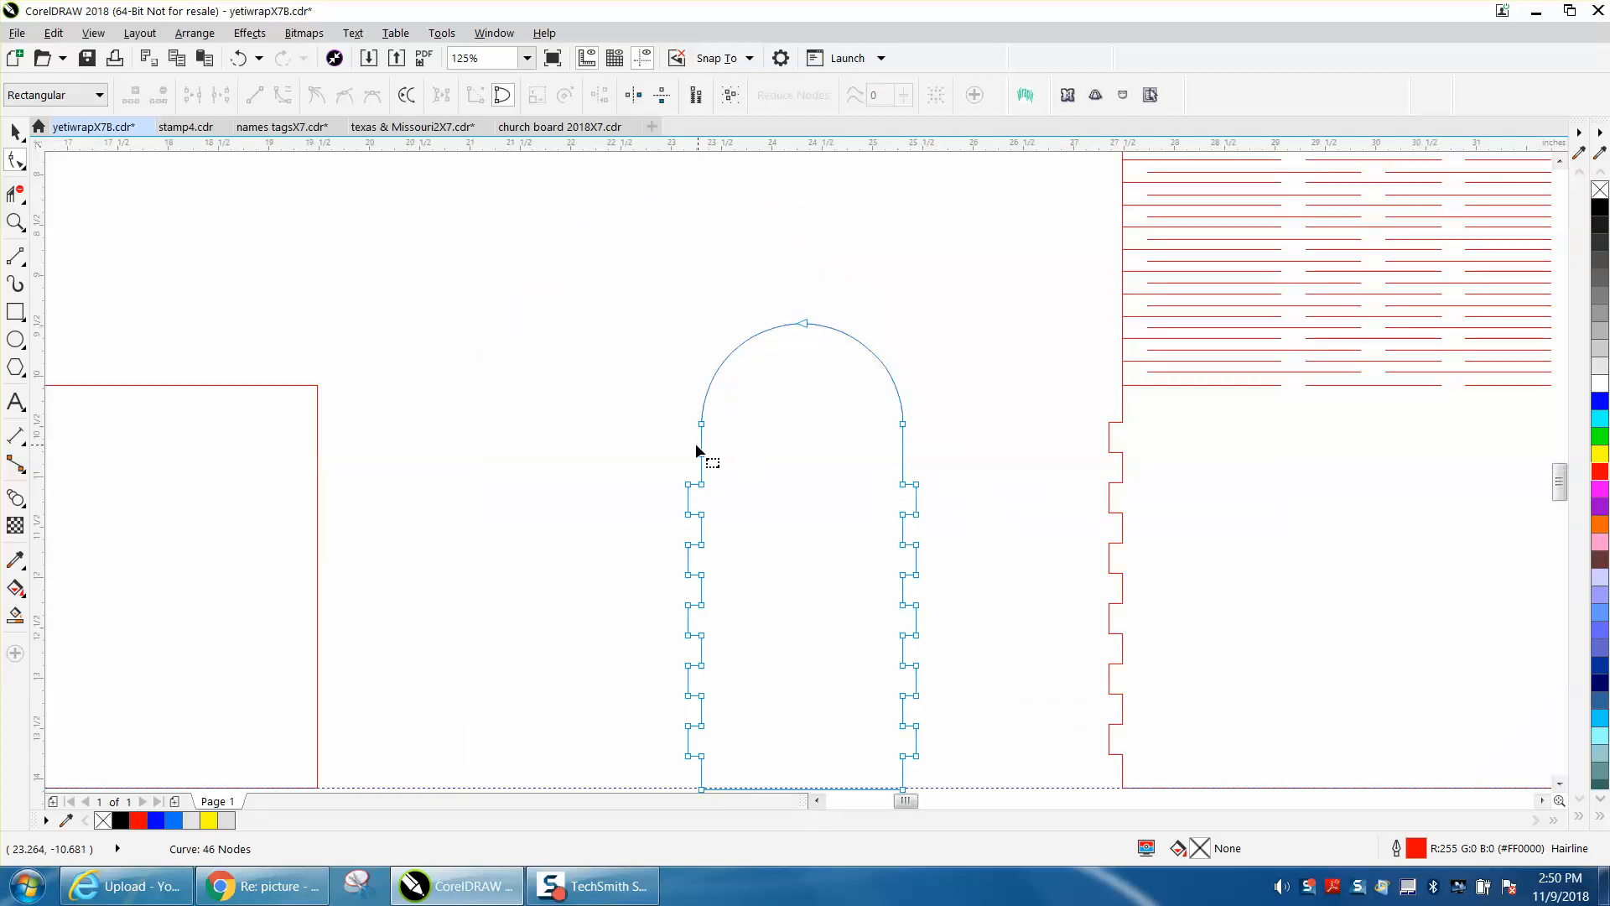
{"action": "scroll", "coordinate": [560, 415], "scroll_direction": "down", "scroll_amount": 2}
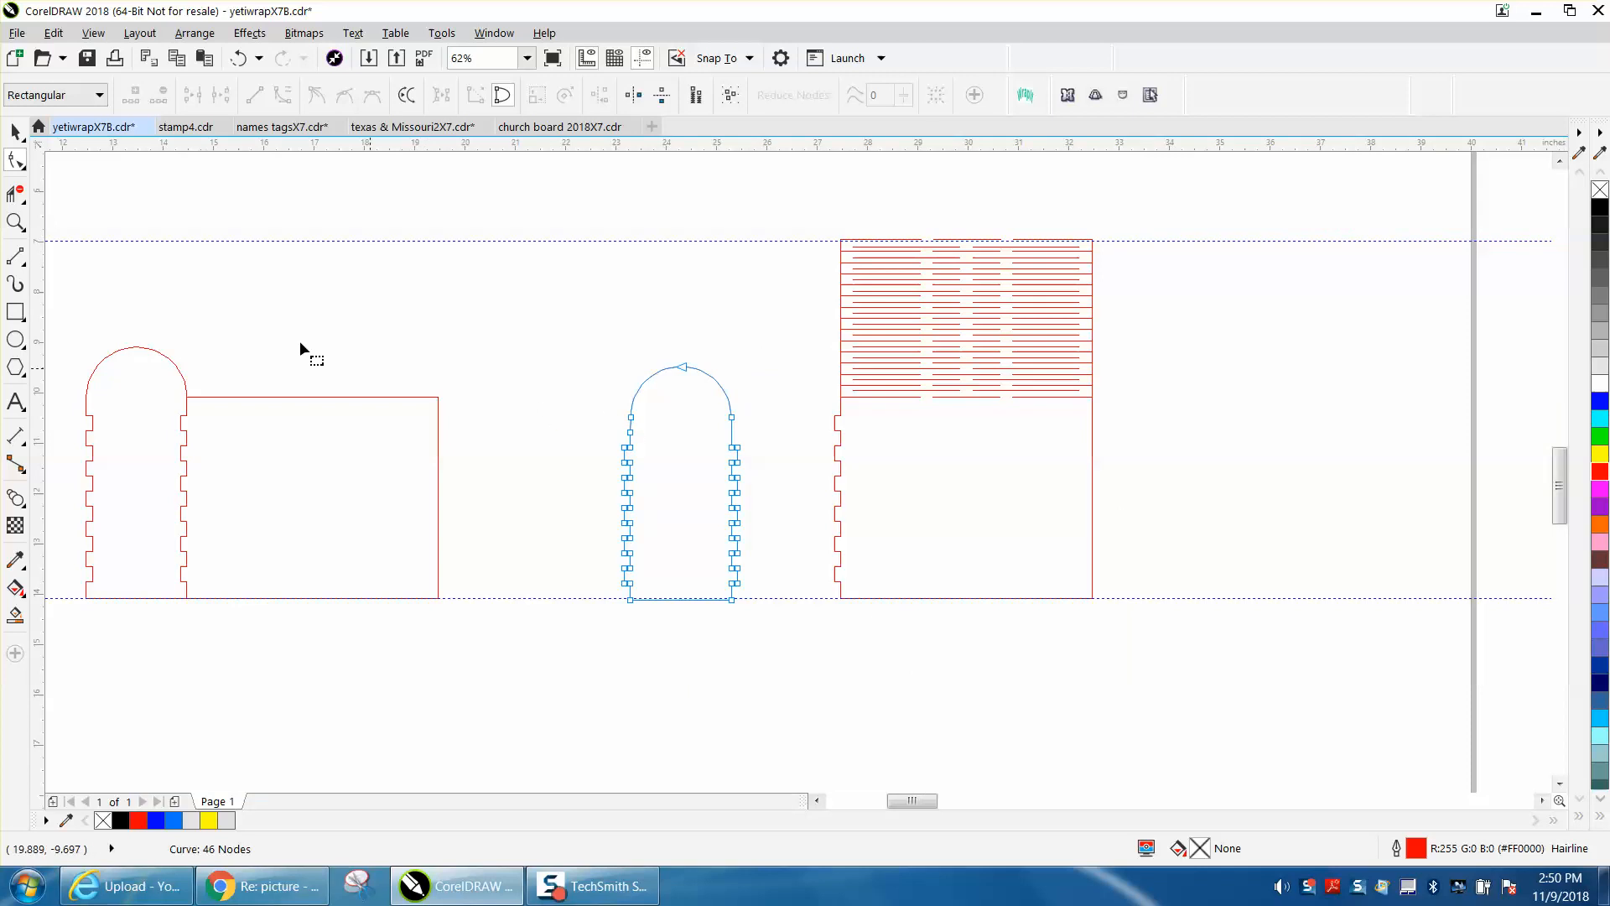
{"action": "left_click", "coordinate": [16, 221]}
{"action": "left_click_drag", "start_coordinate": [618, 359], "coordinate": [806, 587]}
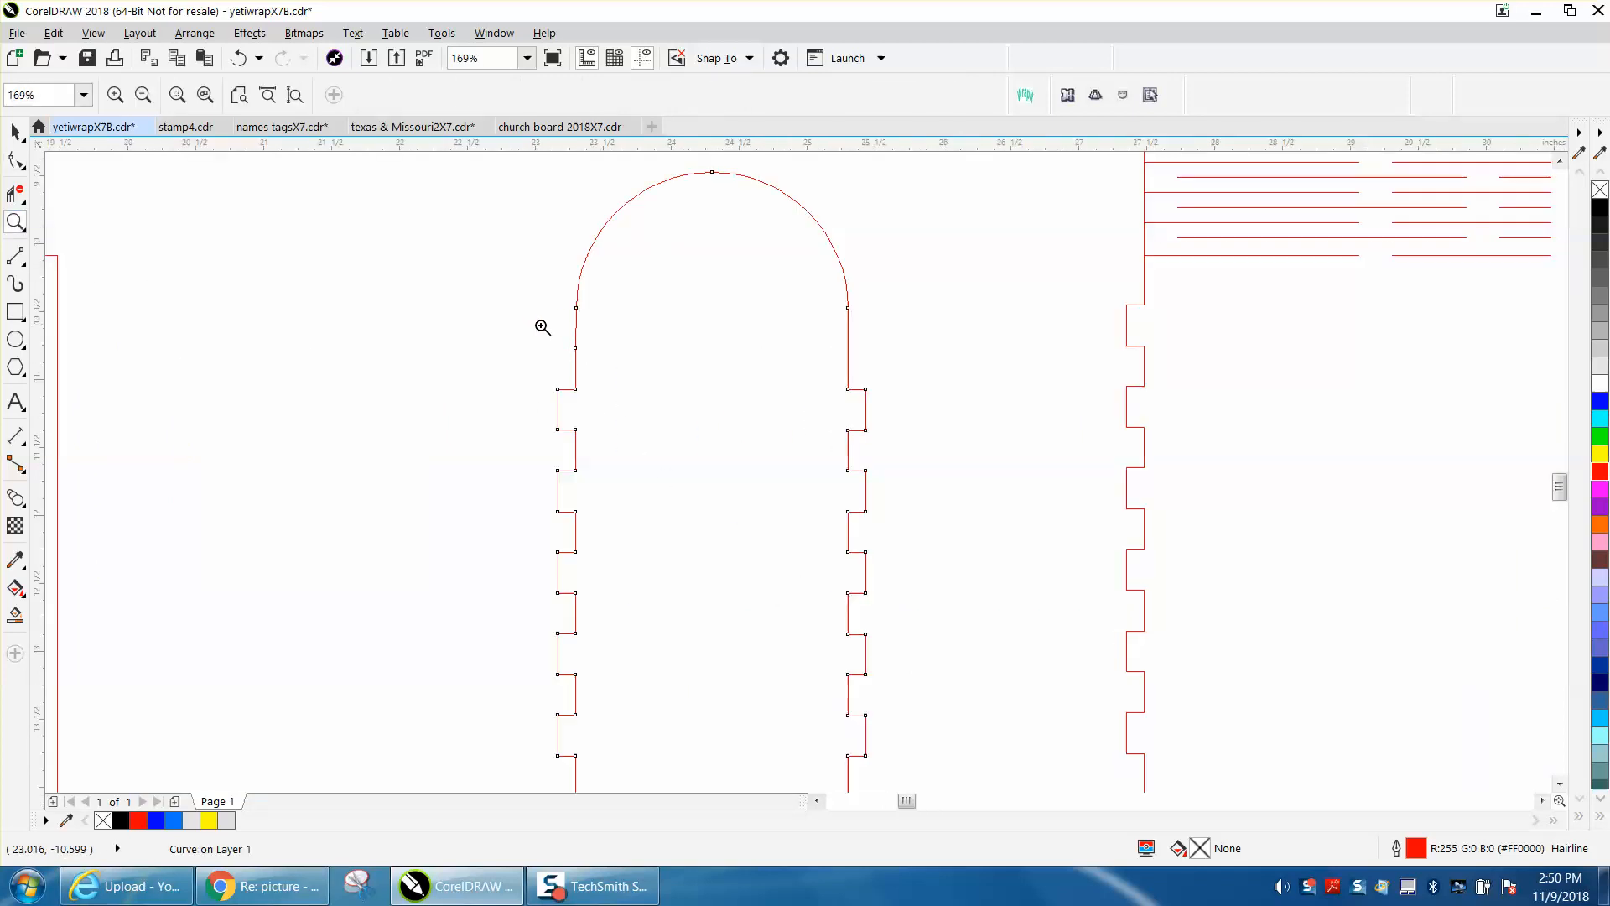
{"action": "left_click", "coordinate": [15, 159]}
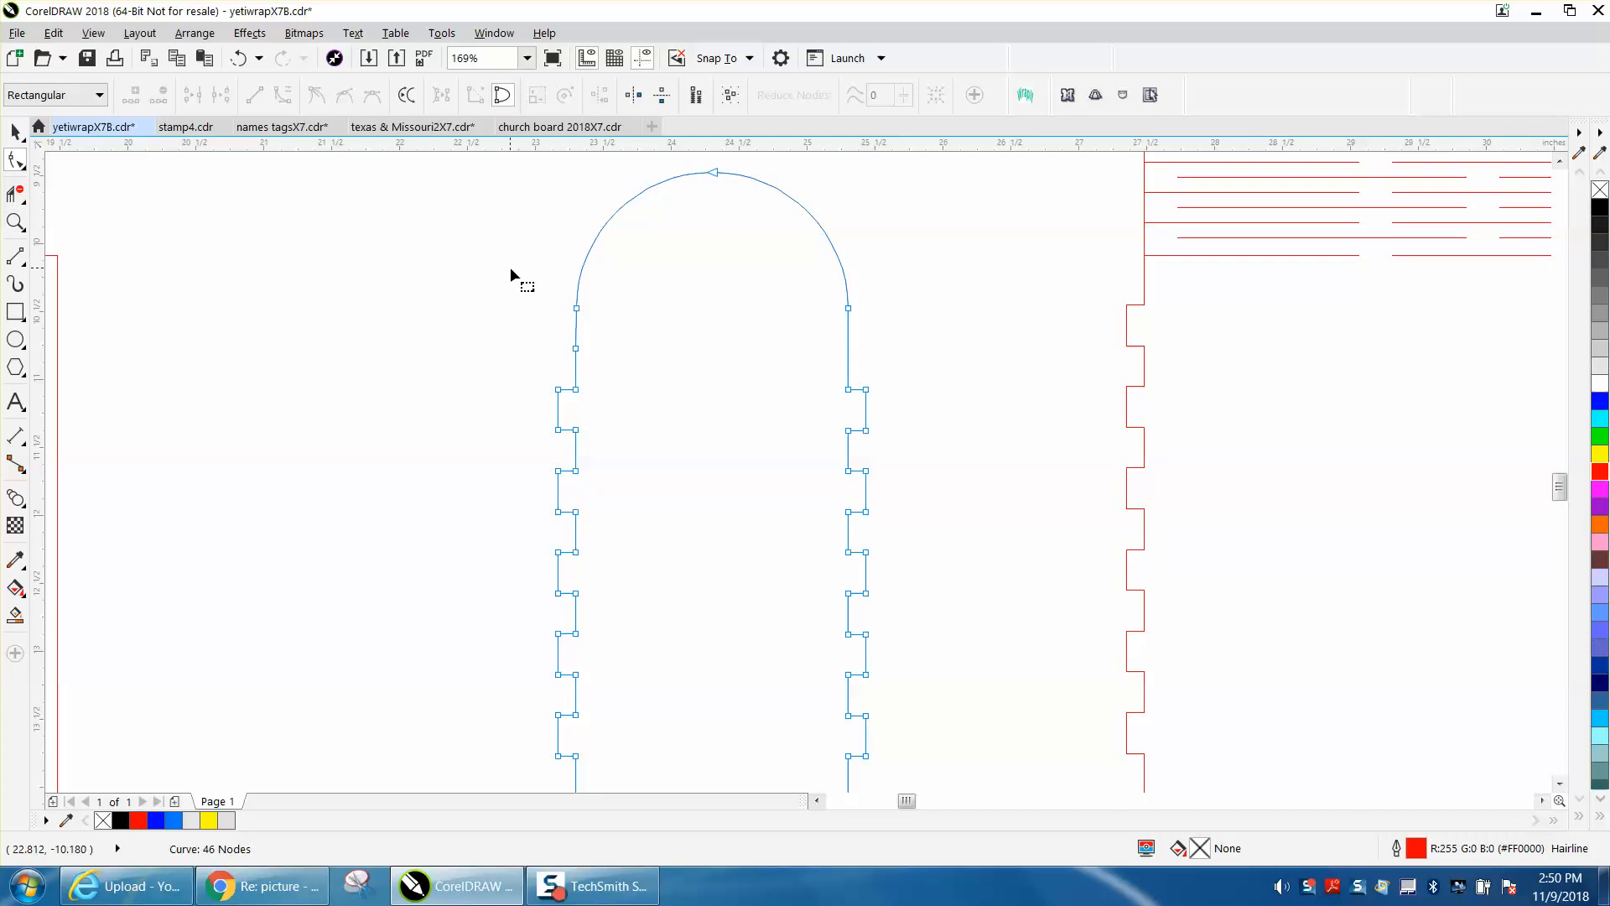
{"action": "left_click_drag", "start_coordinate": [621, 332], "coordinate": [622, 332]}
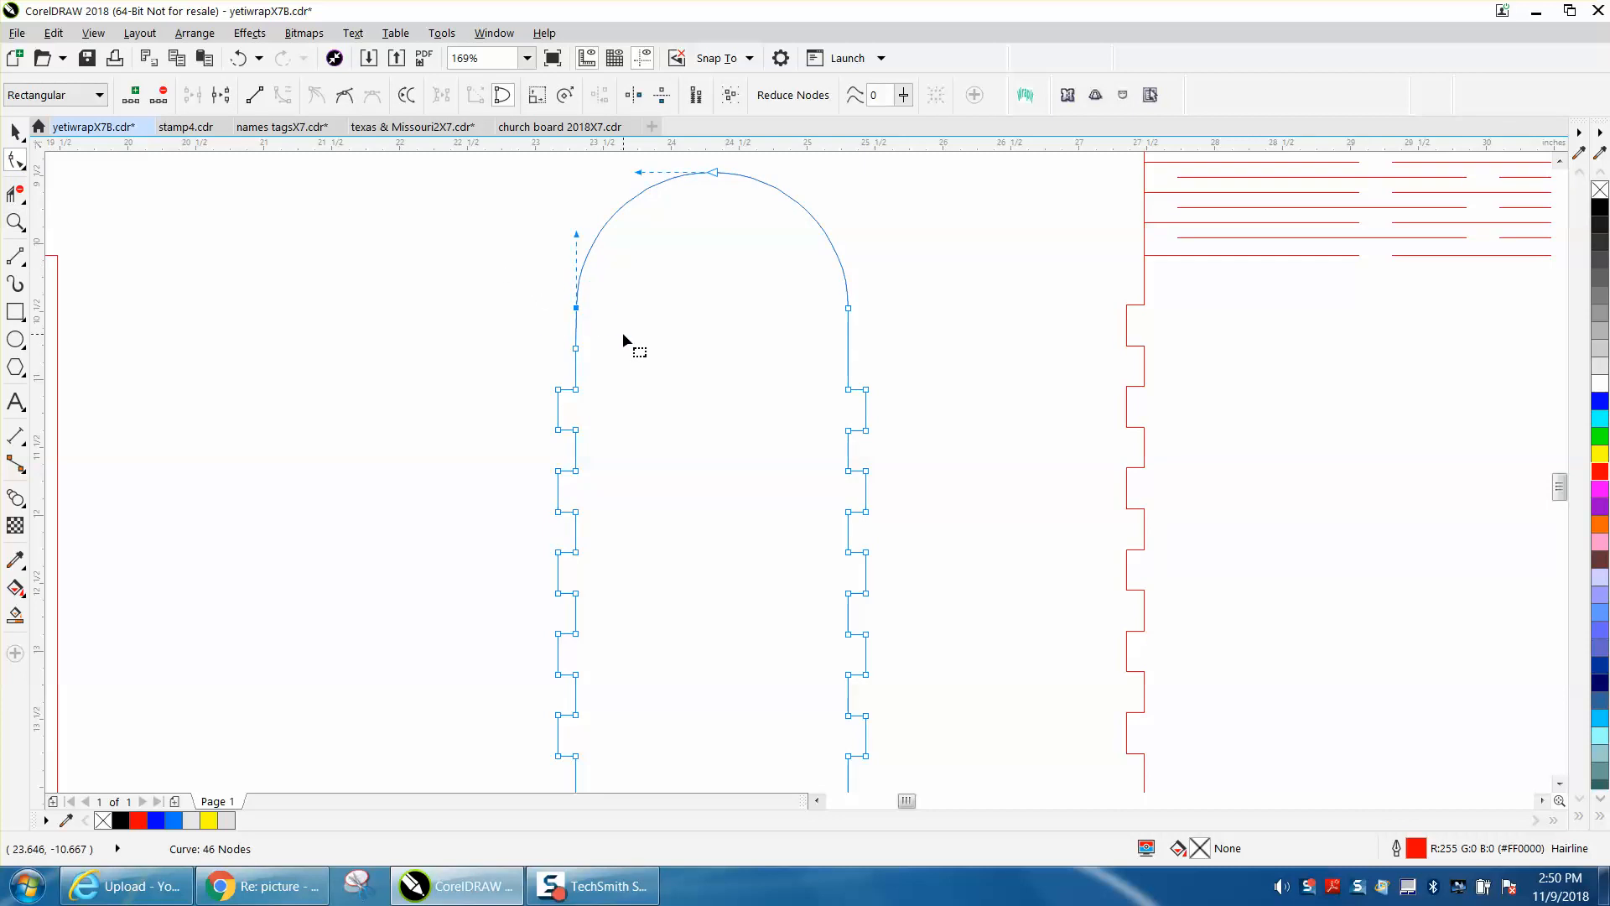
{"action": "key", "text": "Delete"}
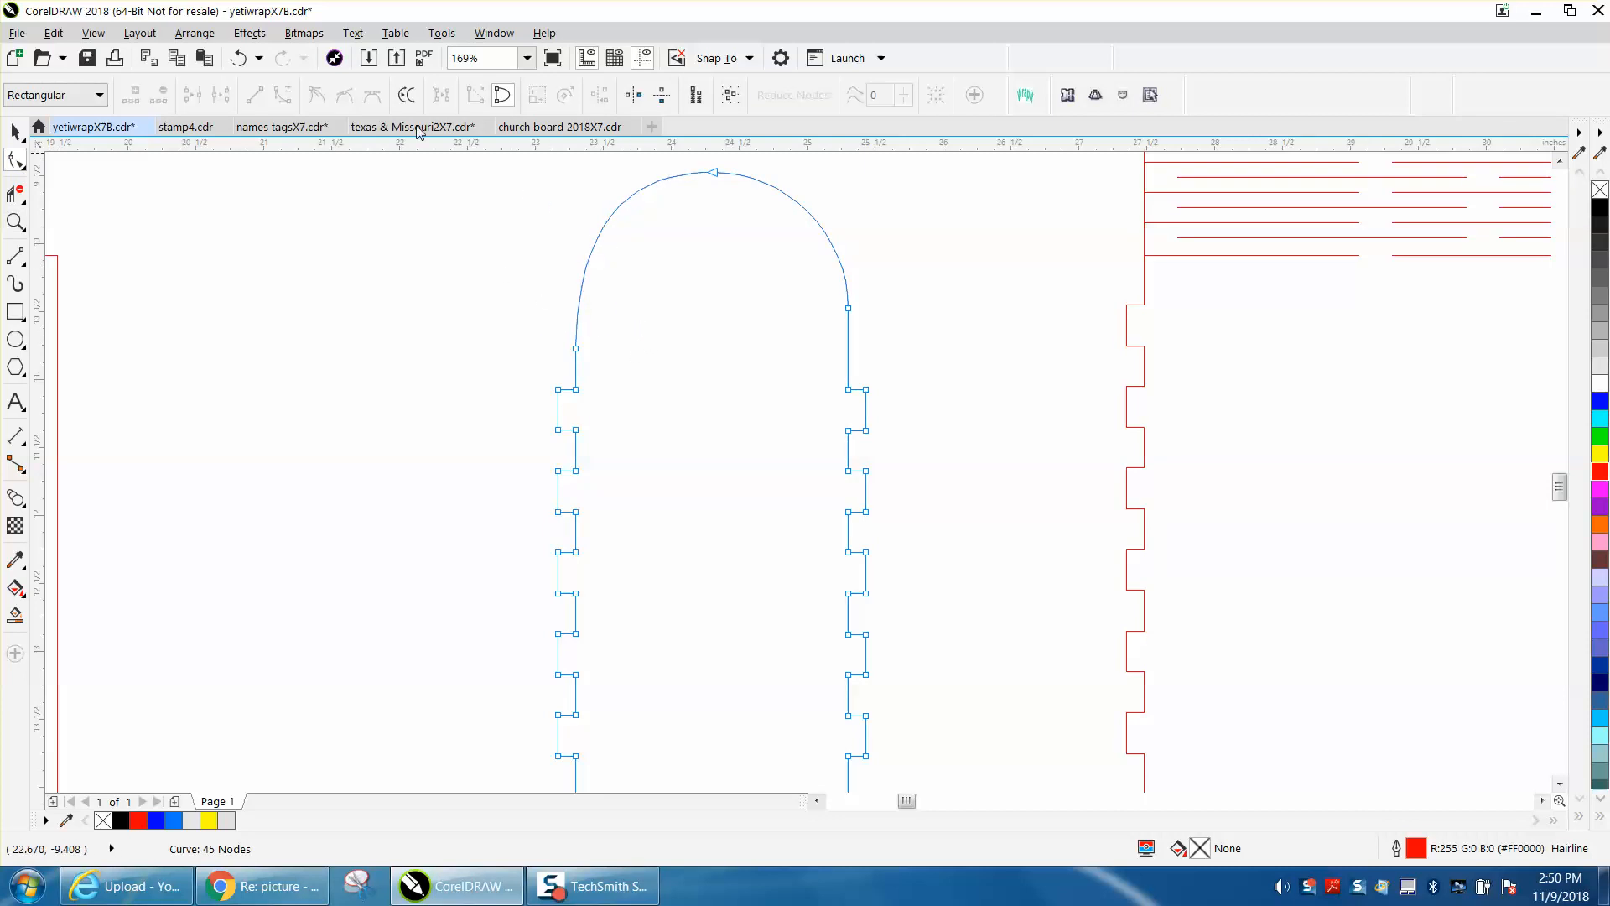
Step: Undo the last node deletion at the arch's left end
{"action": "left_click", "coordinate": [239, 58]}
{"action": "scroll", "coordinate": [393, 331], "scroll_direction": "down", "scroll_amount": 2}
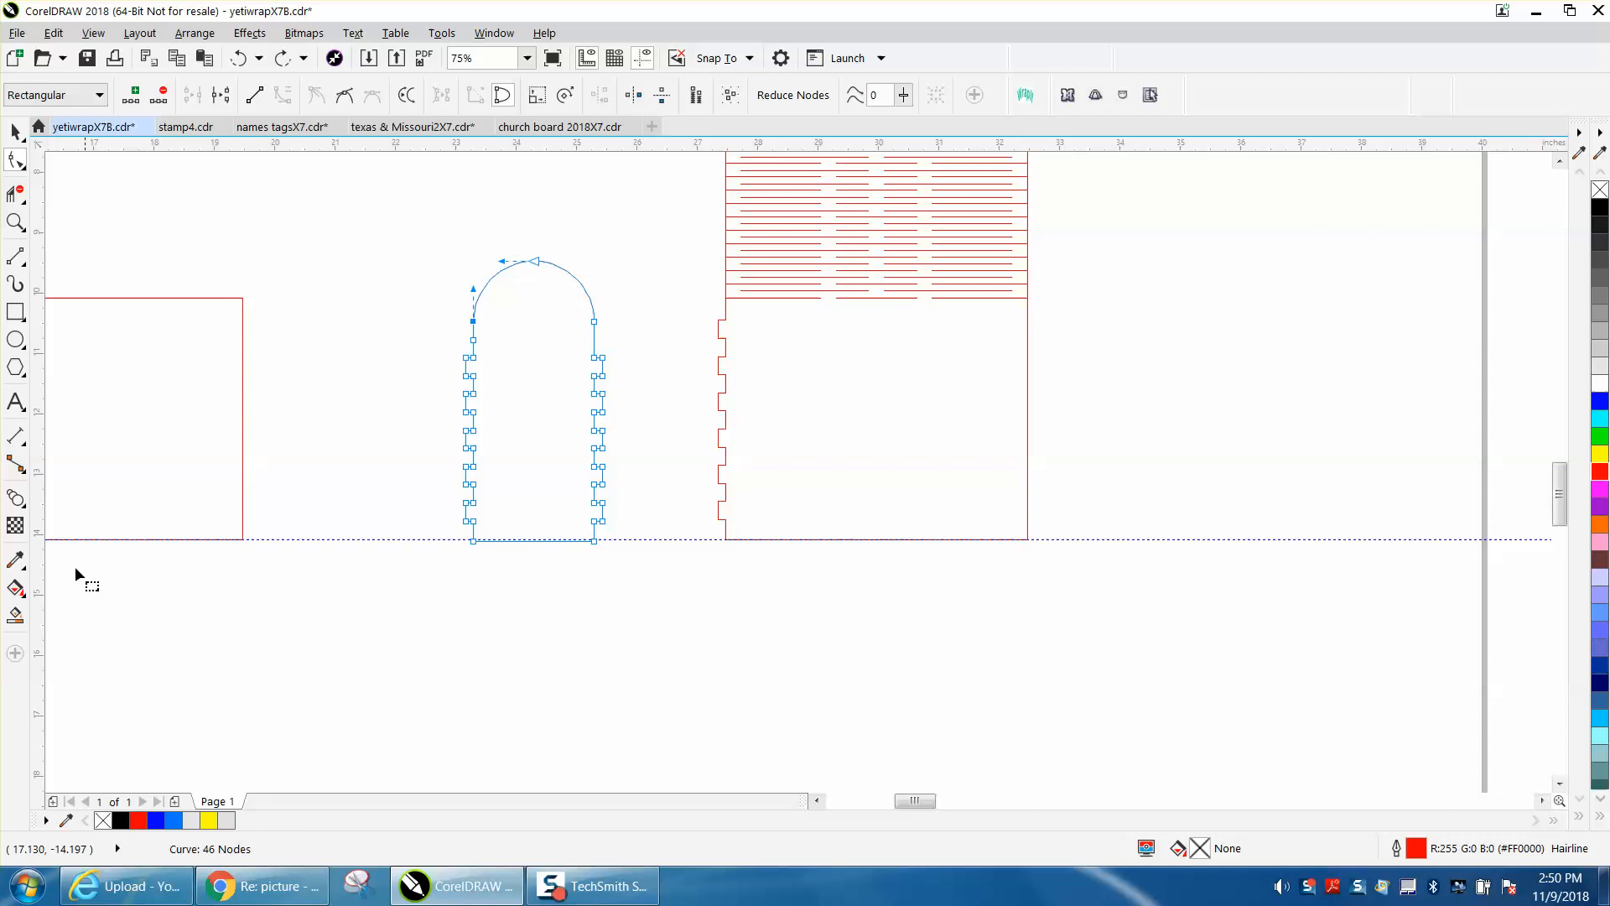
Step: Smart-fill the arched finger panel, move one outline to its left, and give it no fill and a red outline
{"action": "left_click", "coordinate": [15, 615]}
{"action": "left_click", "coordinate": [515, 384]}
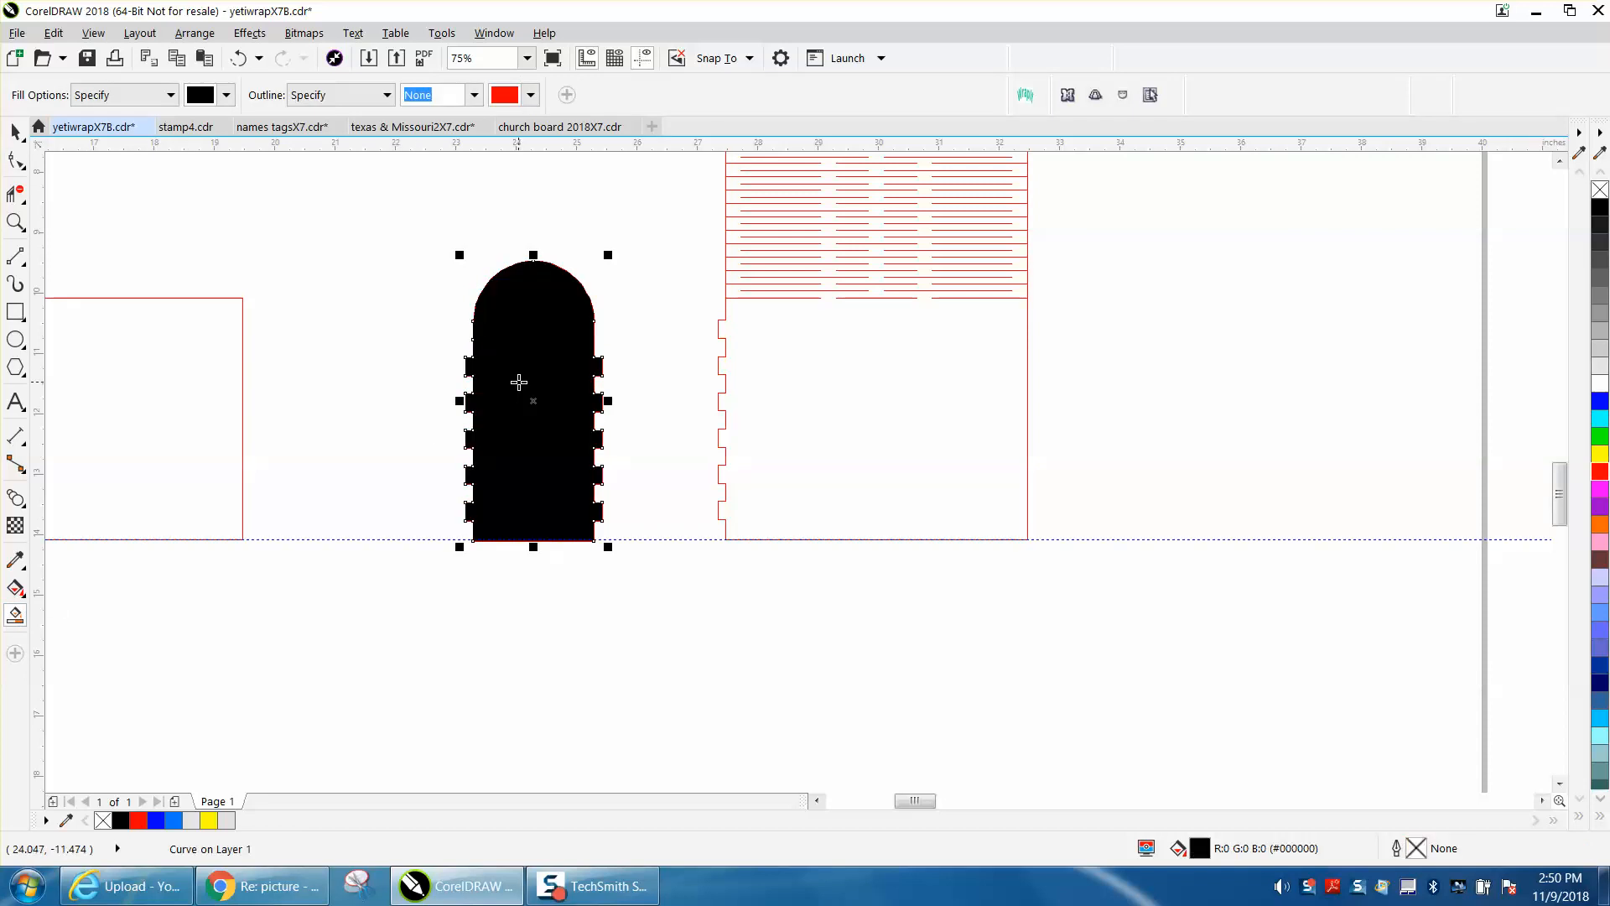
{"action": "left_click", "coordinate": [15, 131]}
{"action": "left_click_drag", "start_coordinate": [539, 390], "coordinate": [345, 391]}
{"action": "left_click", "coordinate": [1599, 191]}
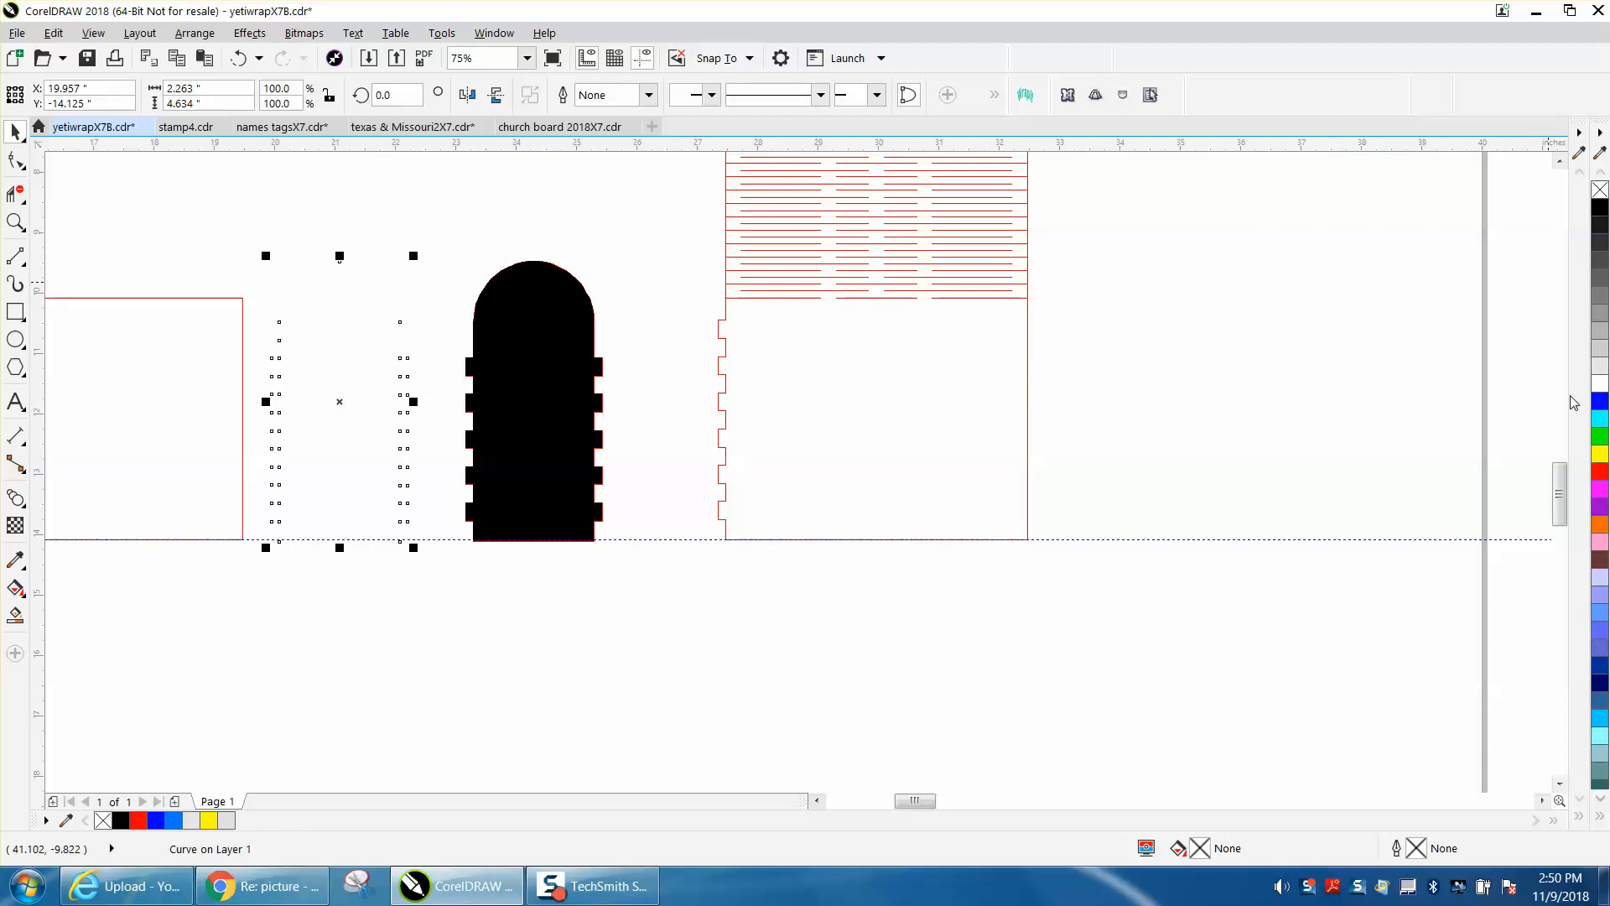
{"action": "right_click", "coordinate": [1601, 471]}
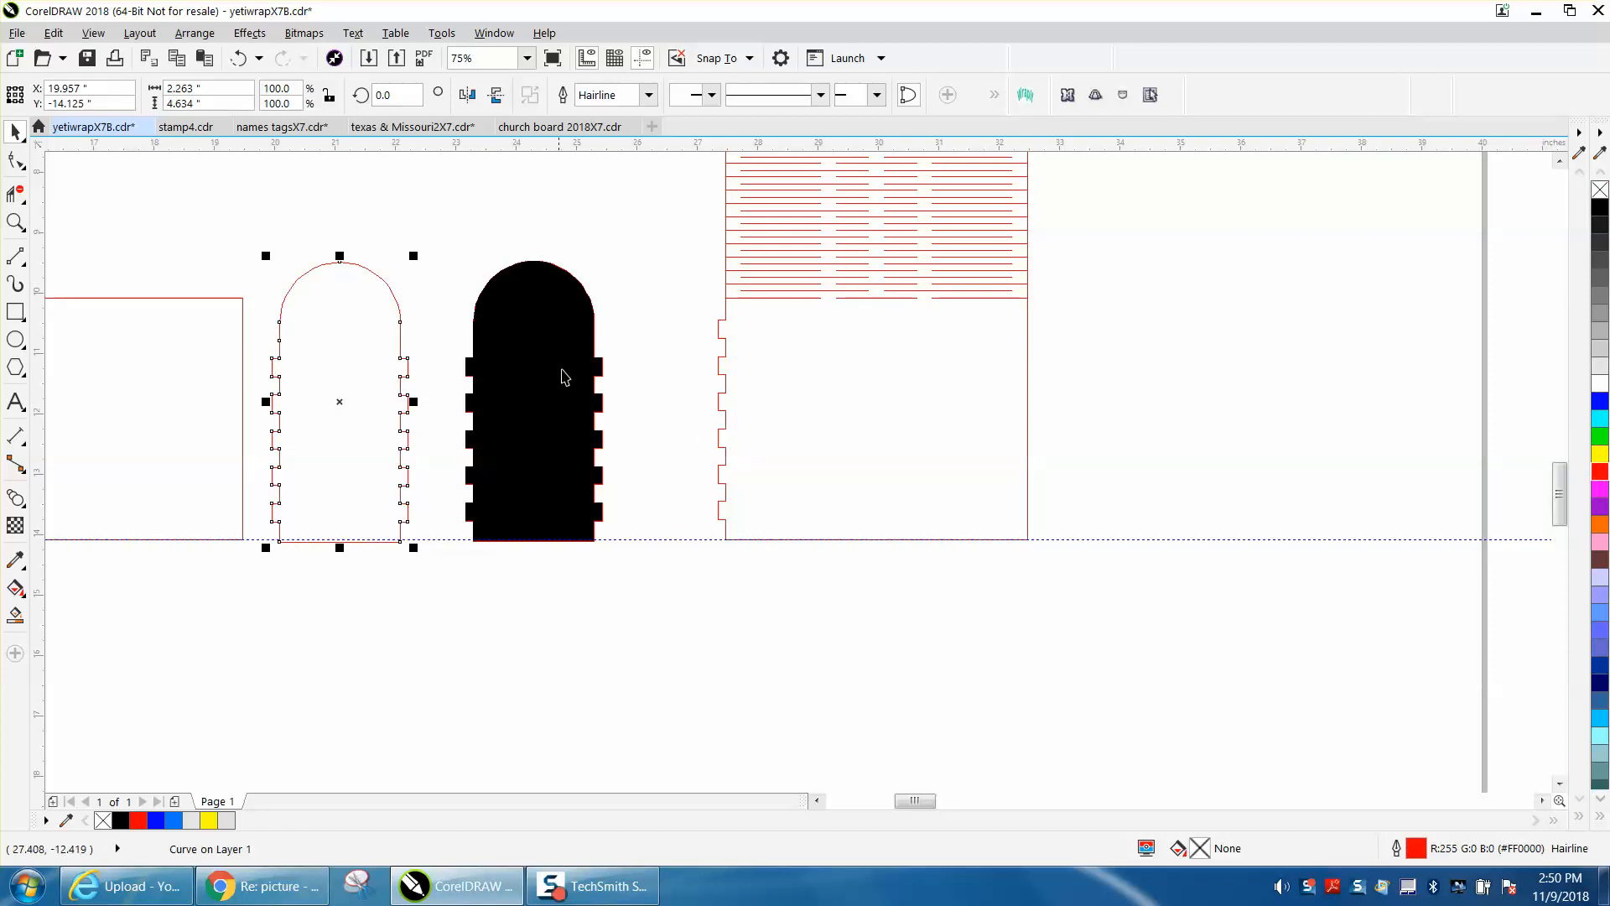
Step: Delete the black filled shape over the arched panel and the red outlined copy on its left
{"action": "left_click", "coordinate": [518, 351]}
{"action": "key", "text": "Delete"}
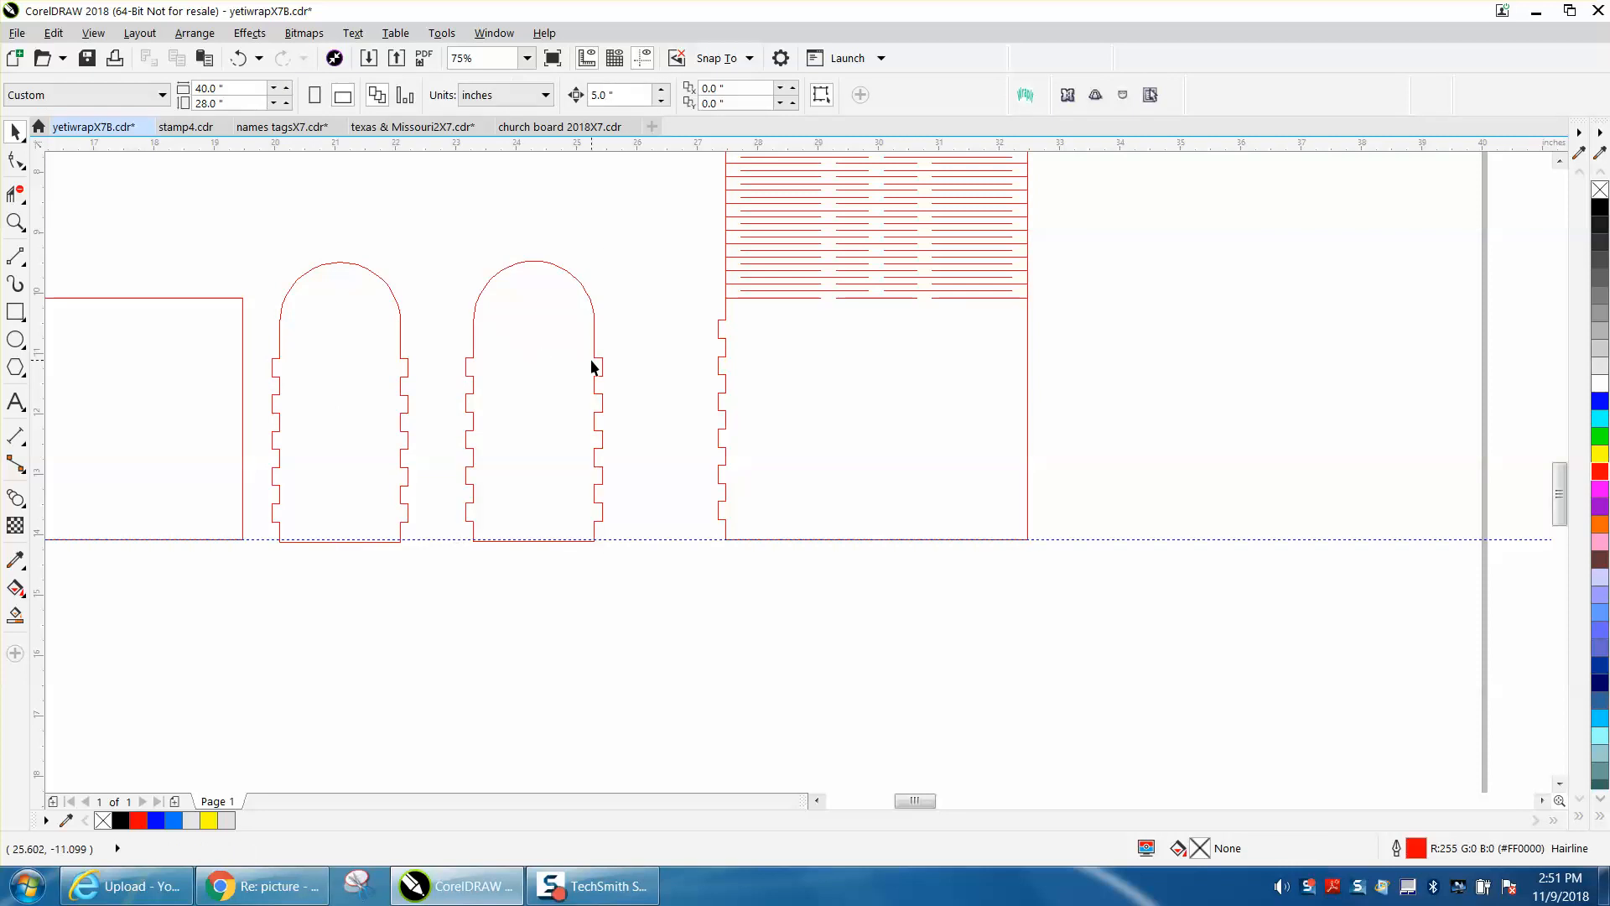
{"action": "left_click", "coordinate": [402, 354]}
{"action": "key", "text": "Delete"}
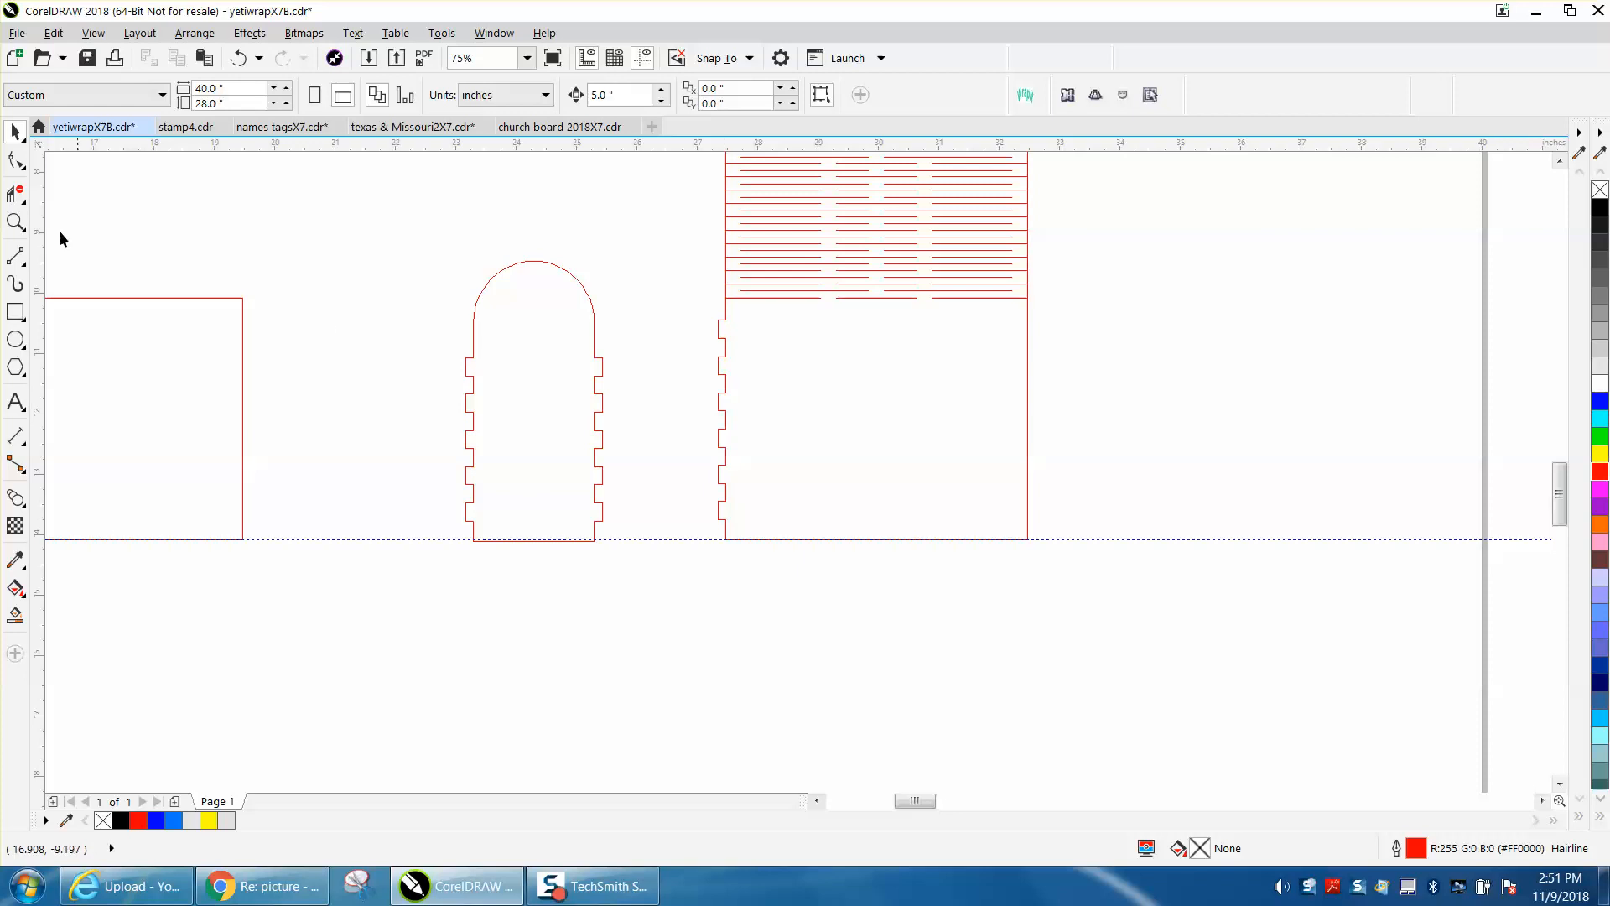
Step: Delete the finger-joint nodes along the left edge of the open rectangular panel below the hinge lines, making the edge straight
{"action": "left_click", "coordinate": [15, 223]}
{"action": "left_click_drag", "start_coordinate": [693, 301], "coordinate": [1078, 545]}
{"action": "right_click", "coordinate": [526, 430]}
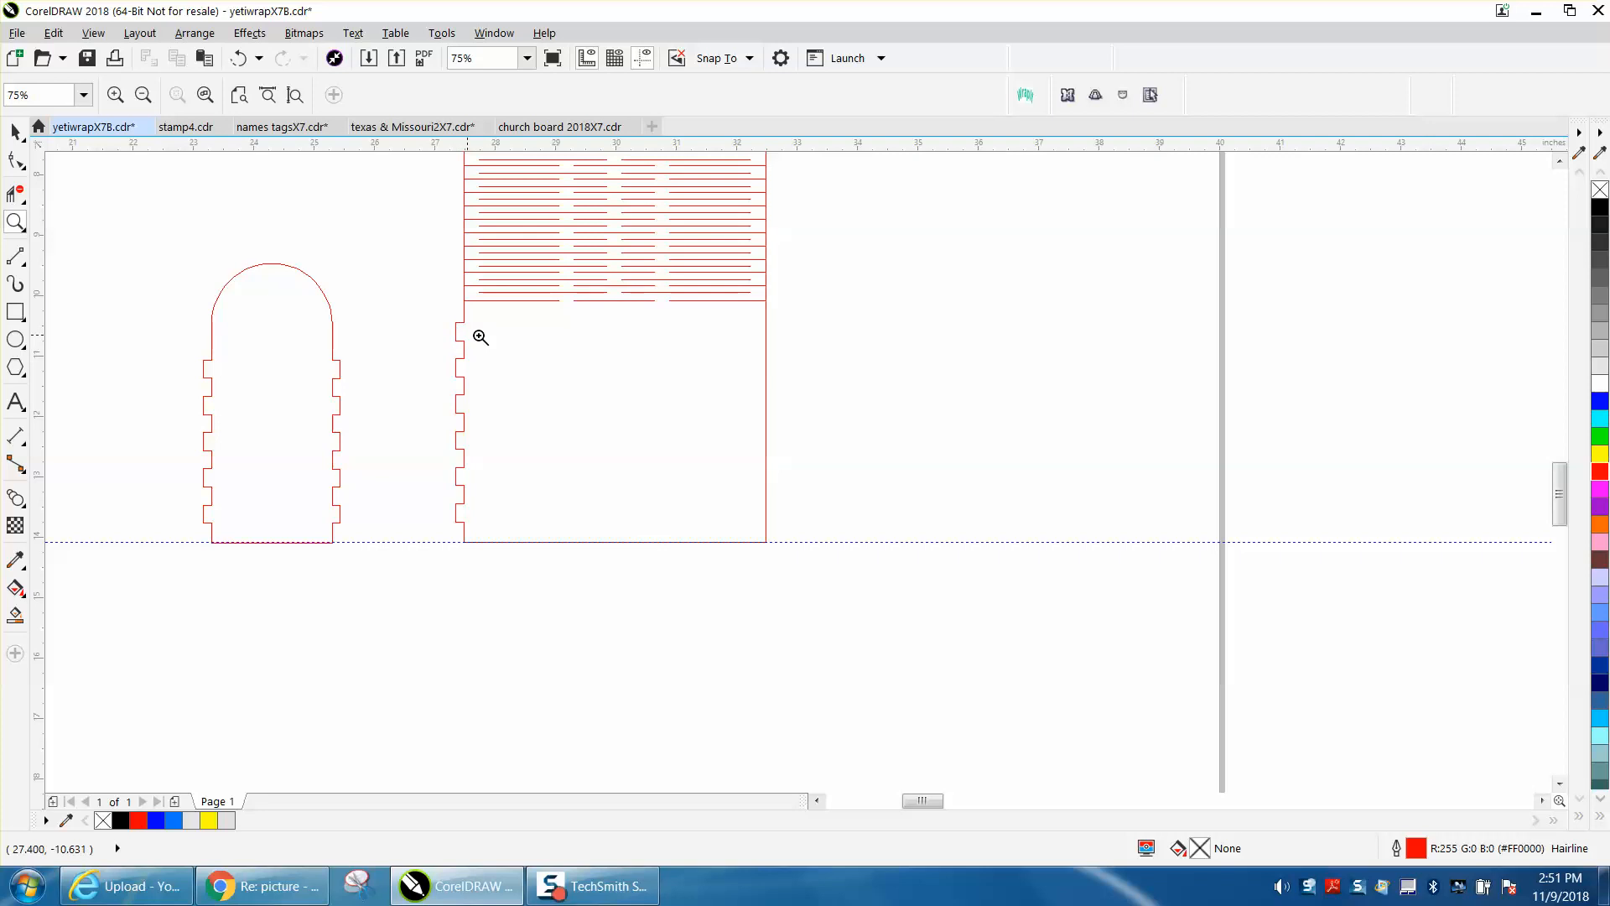
{"action": "left_click", "coordinate": [15, 160]}
{"action": "left_click", "coordinate": [457, 435]}
{"action": "left_click_drag", "start_coordinate": [460, 466], "coordinate": [483, 525]}
{"action": "key", "text": "Delete"}
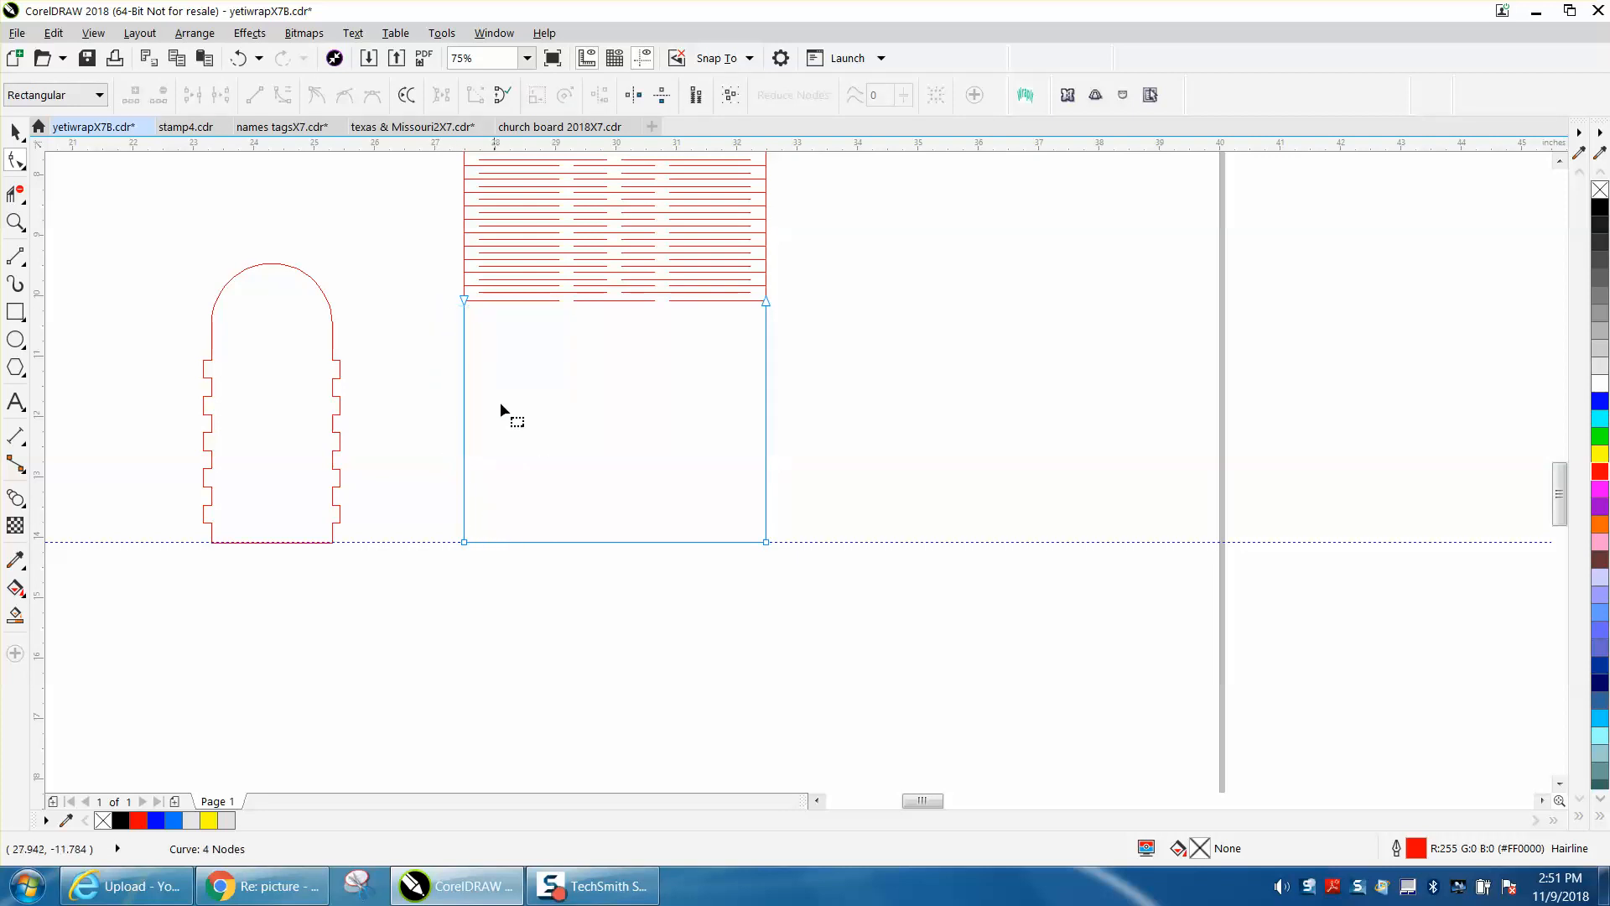
Step: Group the rectangular panel with all the hinge lines above it
{"action": "left_click", "coordinate": [15, 132]}
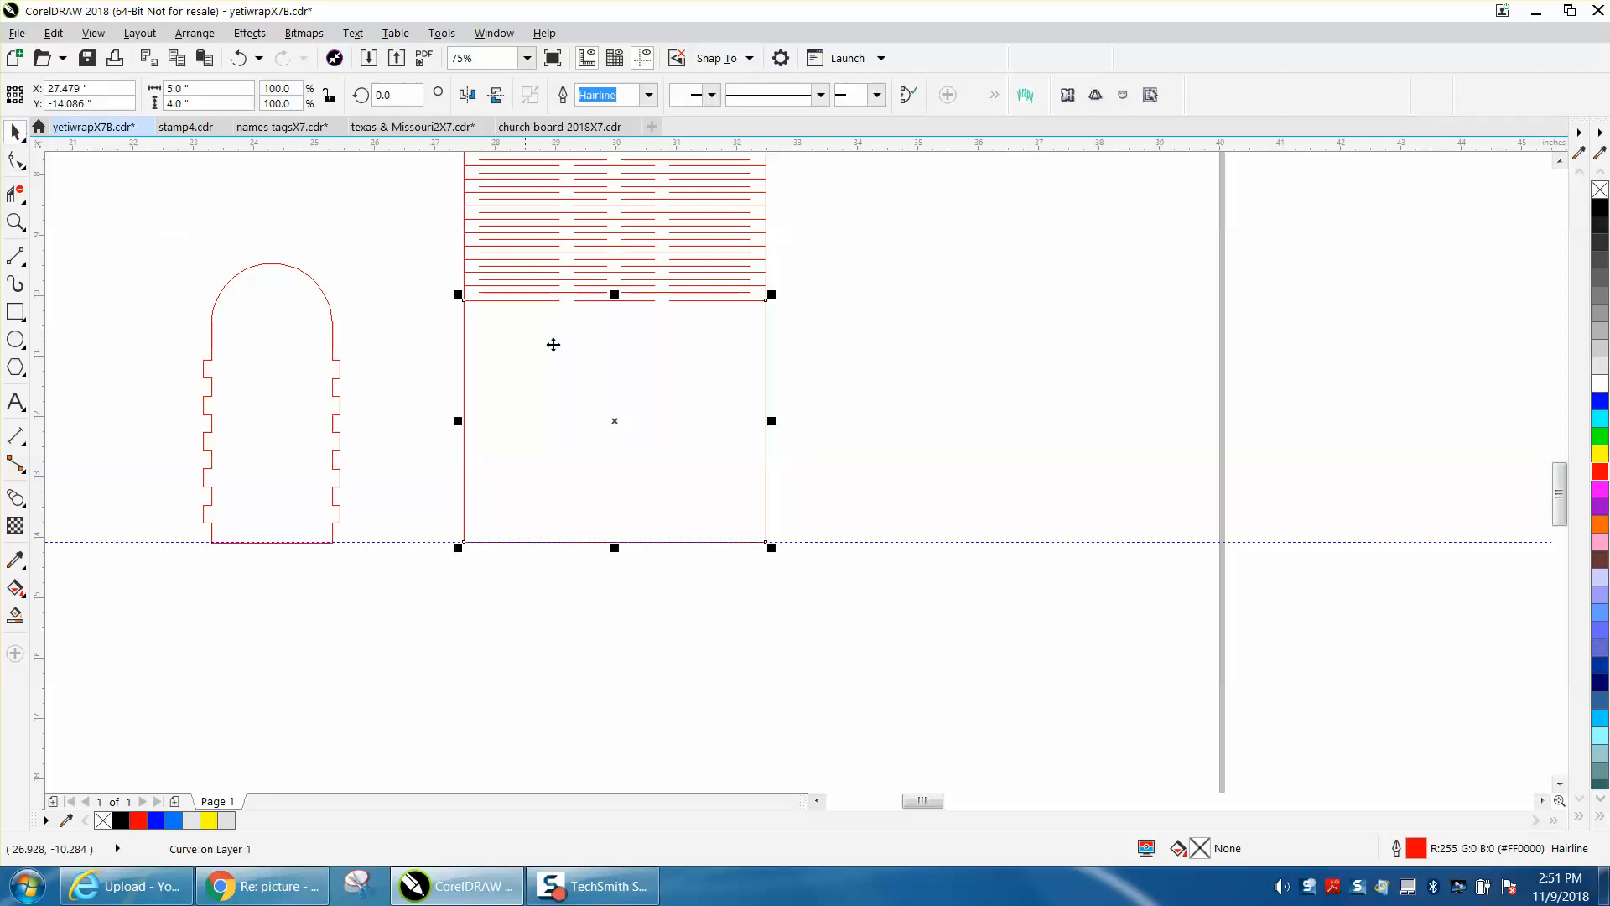
{"action": "scroll", "coordinate": [794, 389], "scroll_direction": "down", "scroll_amount": 2}
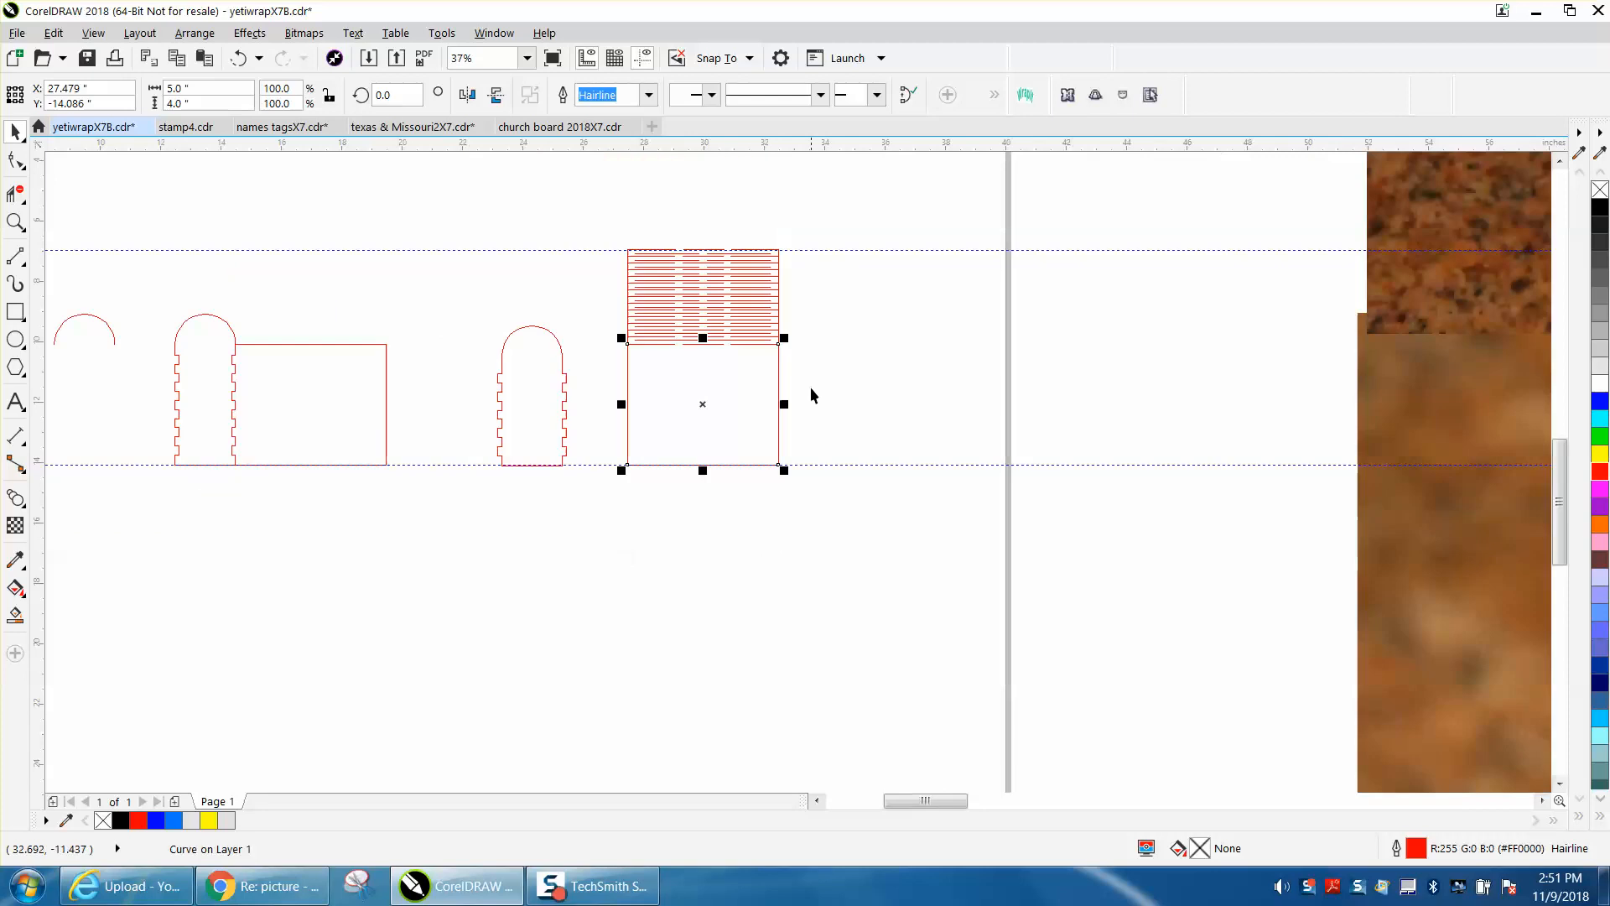
{"action": "left_click", "coordinate": [752, 315]}
{"action": "left_click", "coordinate": [817, 309]}
{"action": "left_click_drag", "start_coordinate": [656, 399], "coordinate": [842, 494]}
{"action": "key", "text": "ctrl+g"}
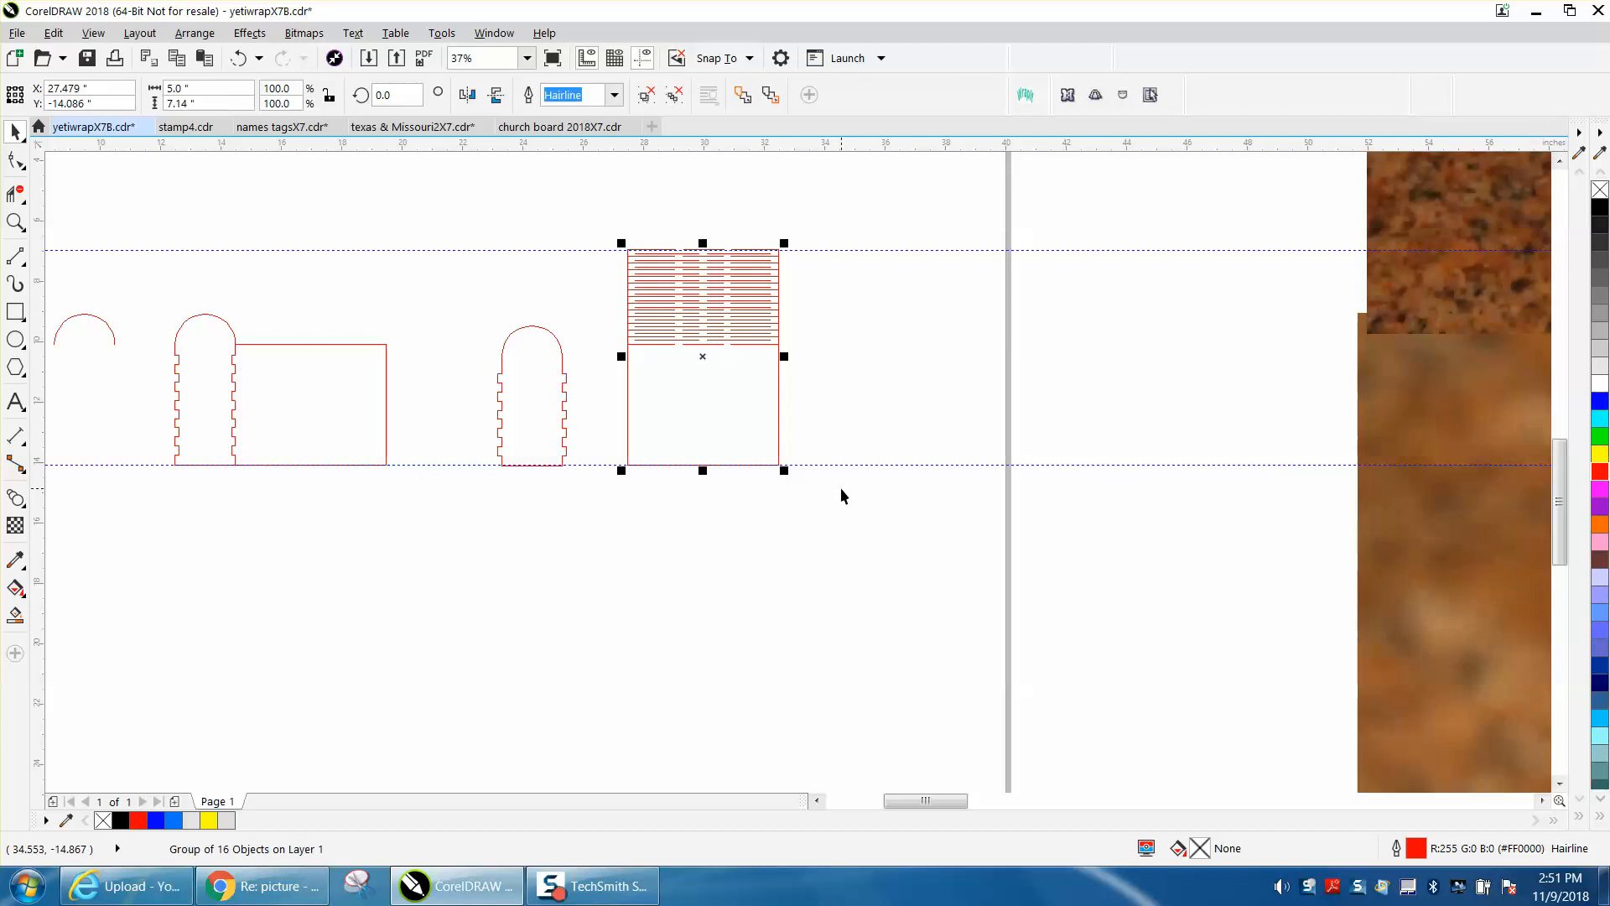
Step: Move the lower guideline below the panels and snap the grouped hinge panel's lower-left corner to the arched panel's lower-right corner
{"action": "left_click", "coordinate": [600, 464]}
{"action": "left_click", "coordinate": [15, 221]}
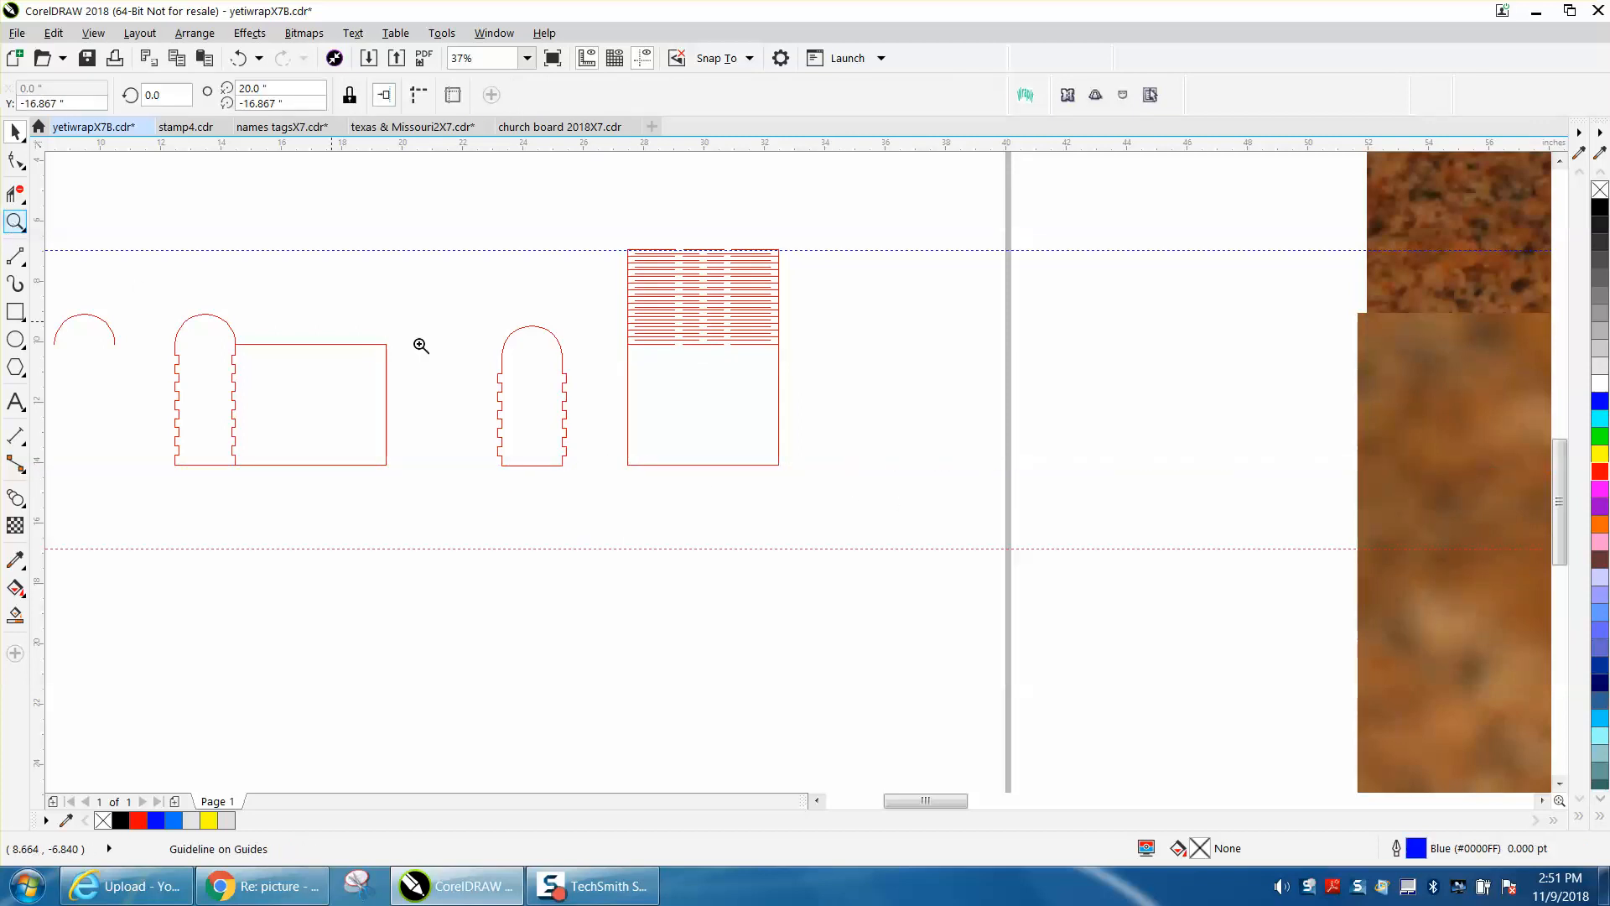
{"action": "left_click_drag", "start_coordinate": [529, 330], "coordinate": [855, 565]}
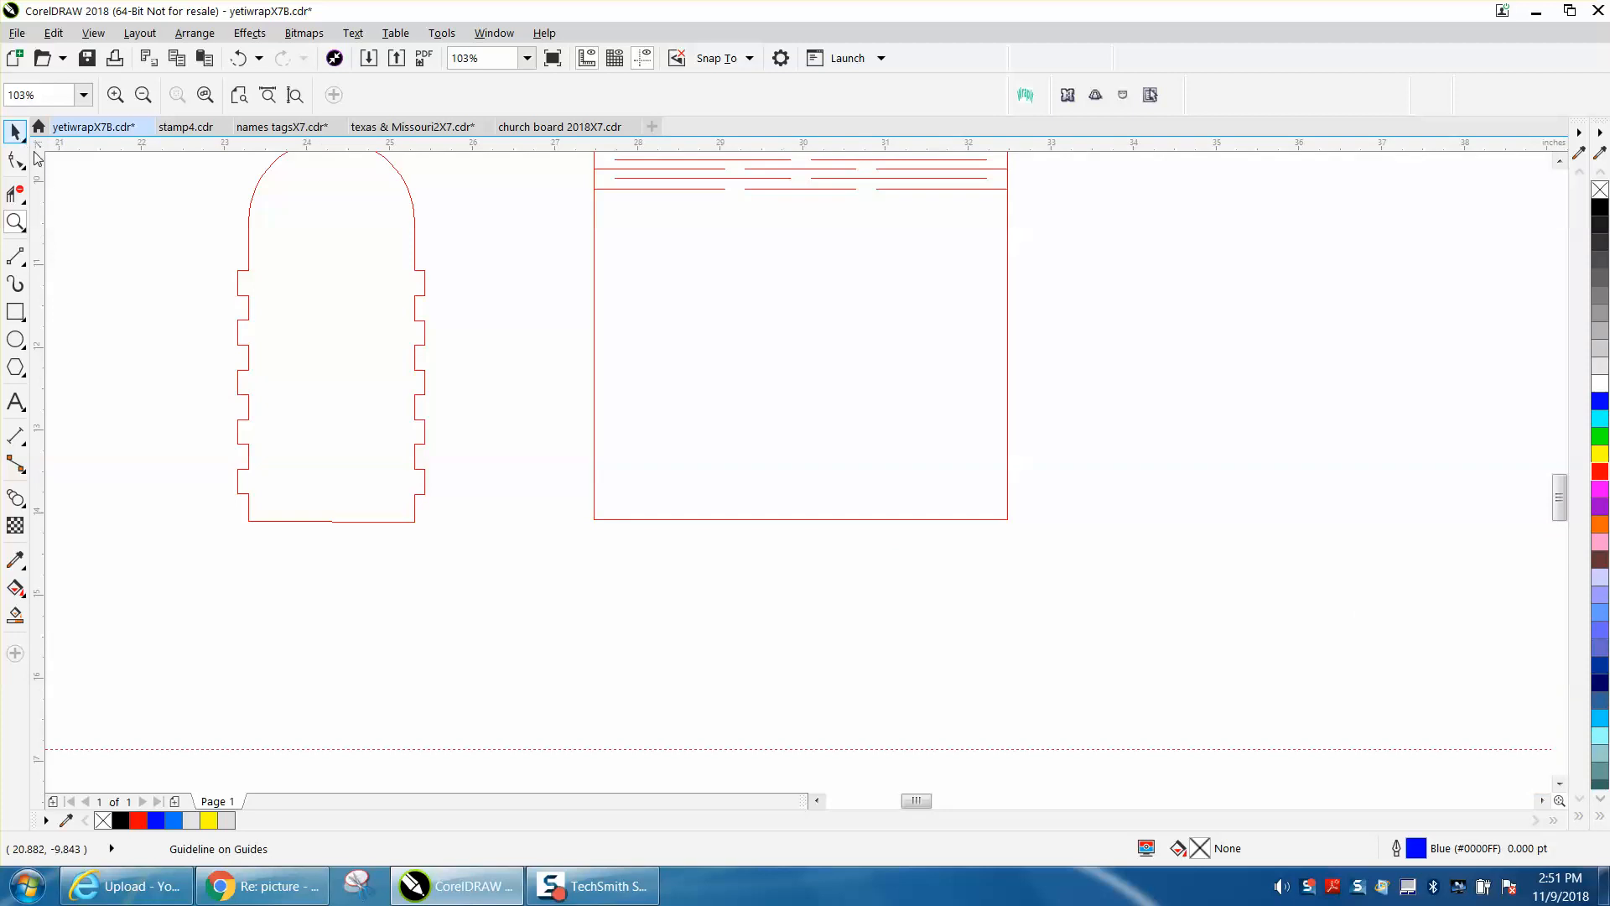
{"action": "left_click", "coordinate": [15, 132]}
{"action": "left_click_drag", "start_coordinate": [595, 520], "coordinate": [421, 525]}
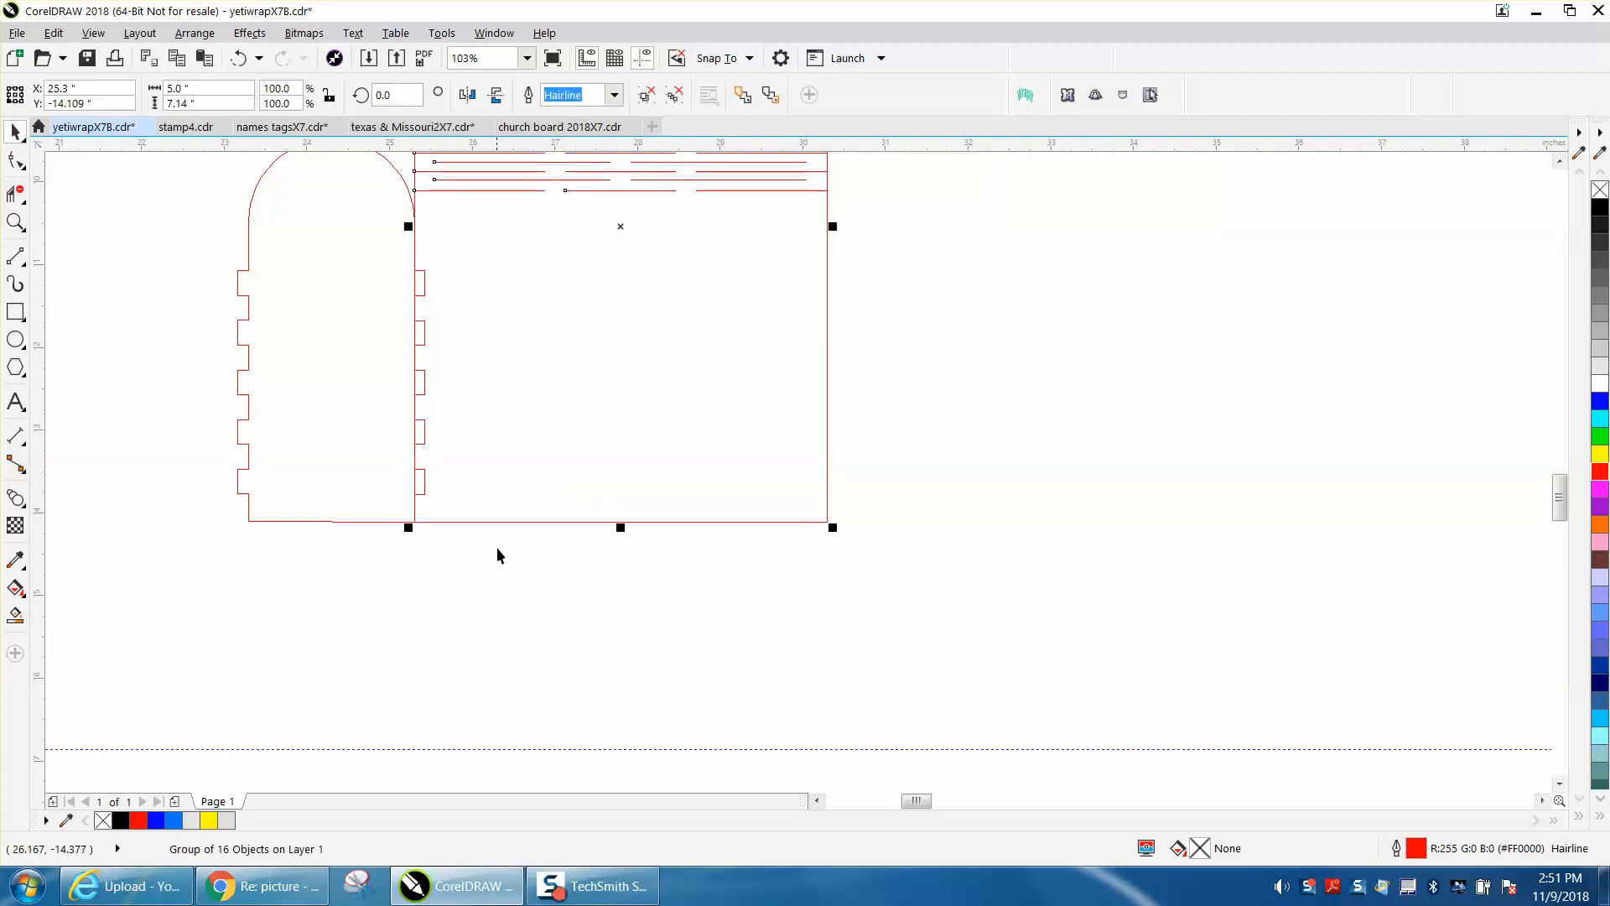
Step: Try moving the top finger rectangle on the first arched panel's right edge out beside the panel, and undo the move
{"action": "scroll", "coordinate": [620, 575], "scroll_direction": "down", "scroll_amount": 1}
{"action": "scroll", "coordinate": [385, 520], "scroll_direction": "down", "scroll_amount": 2}
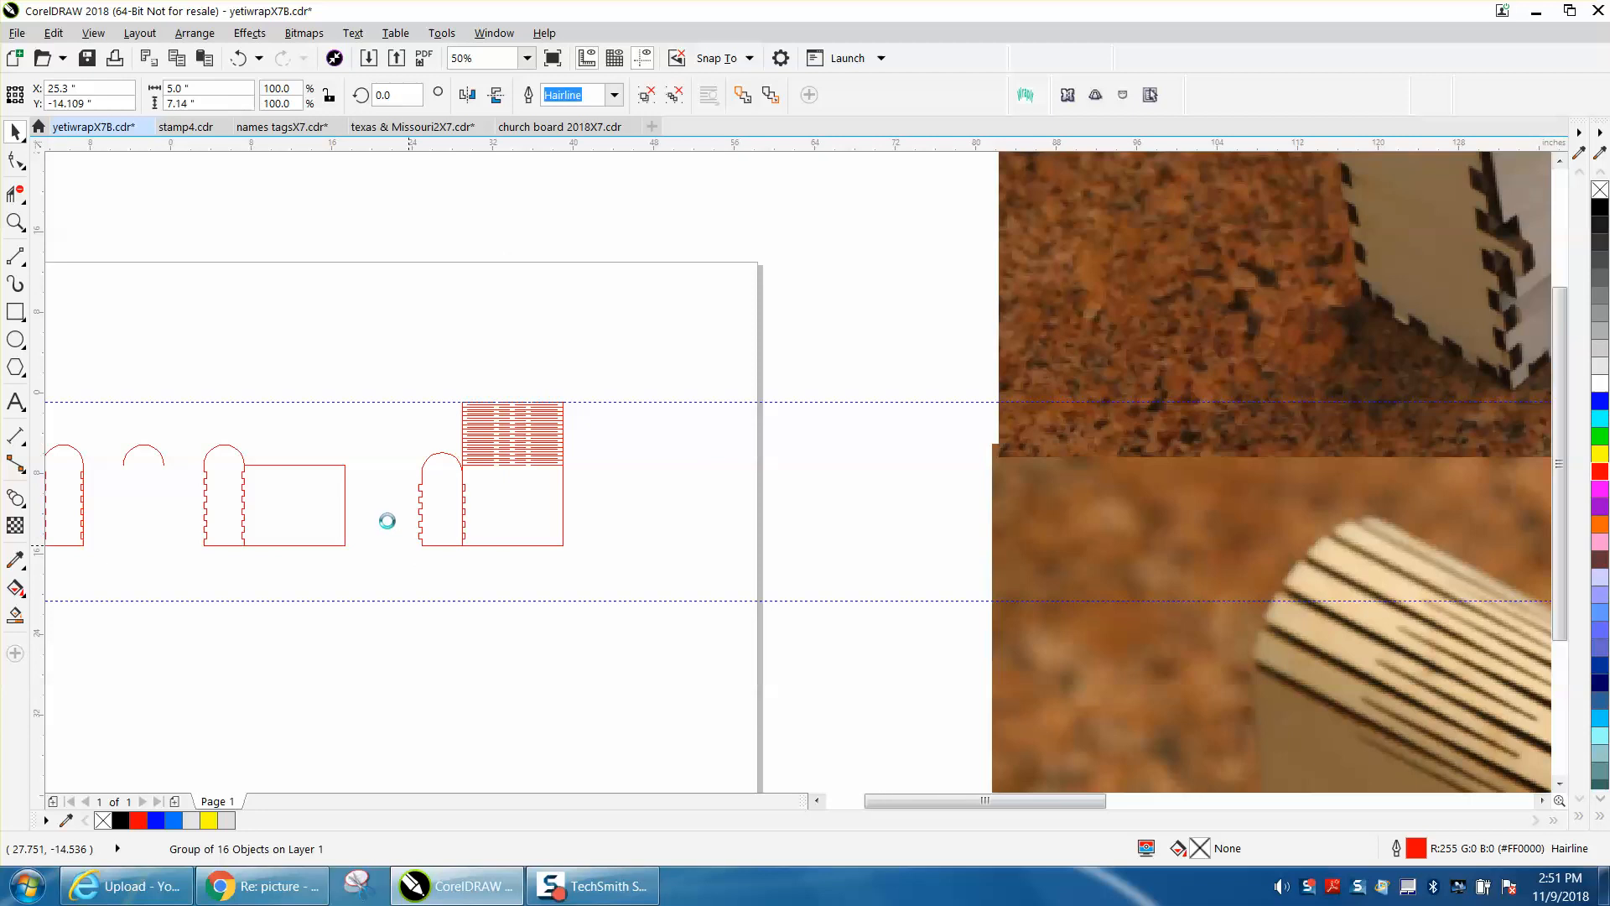
{"action": "scroll", "coordinate": [304, 520], "scroll_direction": "down", "scroll_amount": 1}
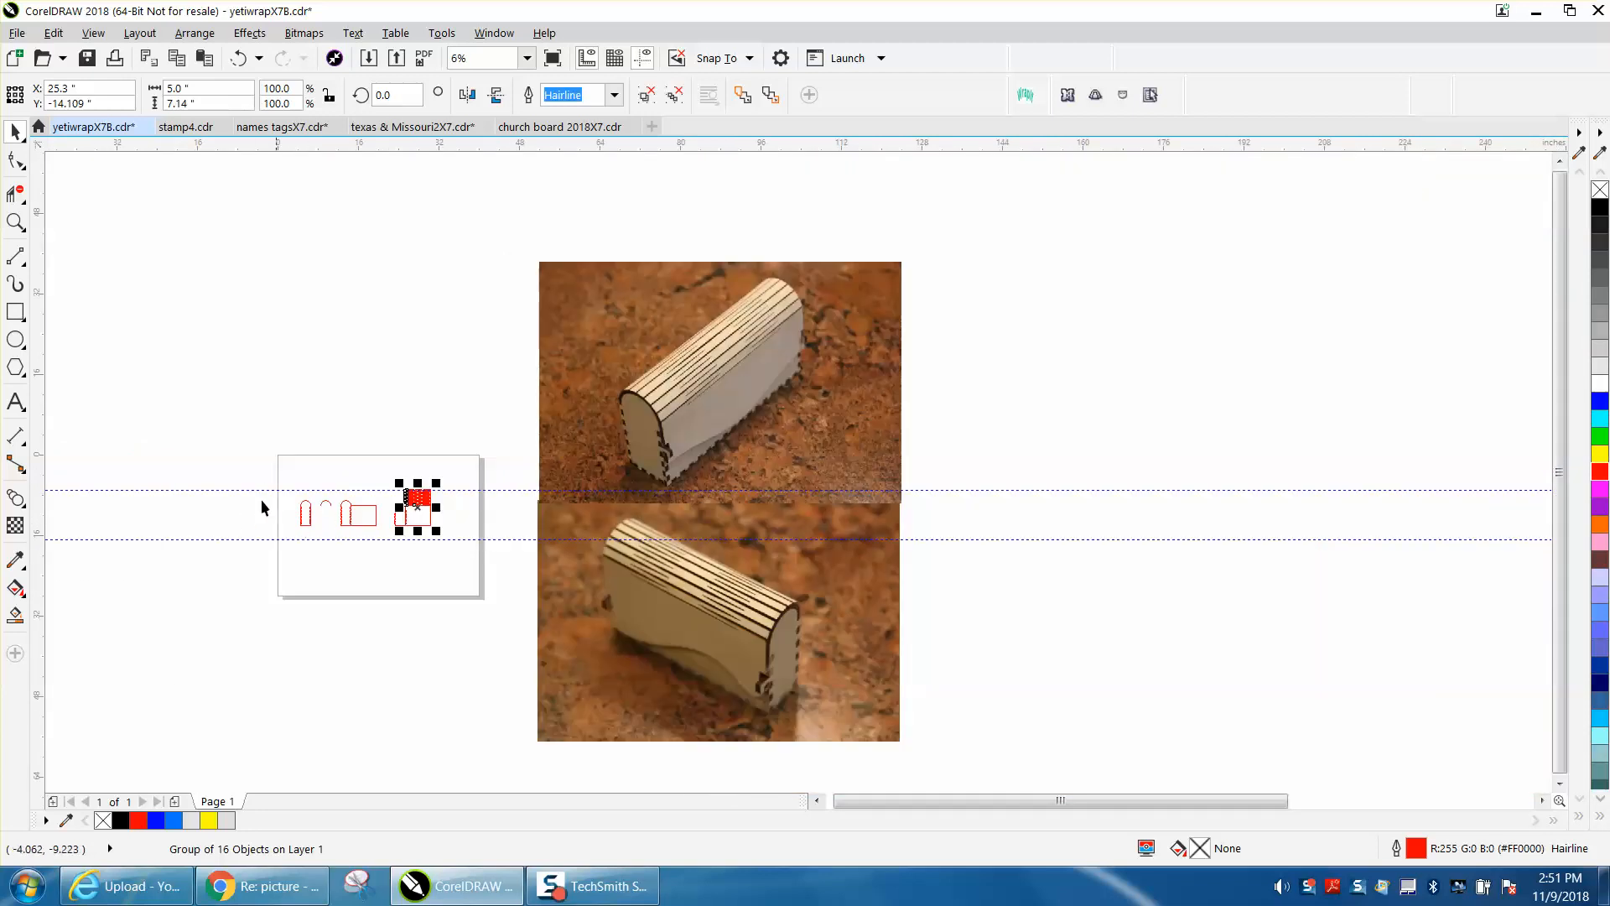
{"action": "left_click", "coordinate": [16, 221]}
{"action": "left_click_drag", "start_coordinate": [283, 474], "coordinate": [355, 542]}
{"action": "left_click", "coordinate": [15, 130]}
{"action": "left_click", "coordinate": [706, 424]}
{"action": "left_click_drag", "start_coordinate": [706, 425], "coordinate": [816, 485]}
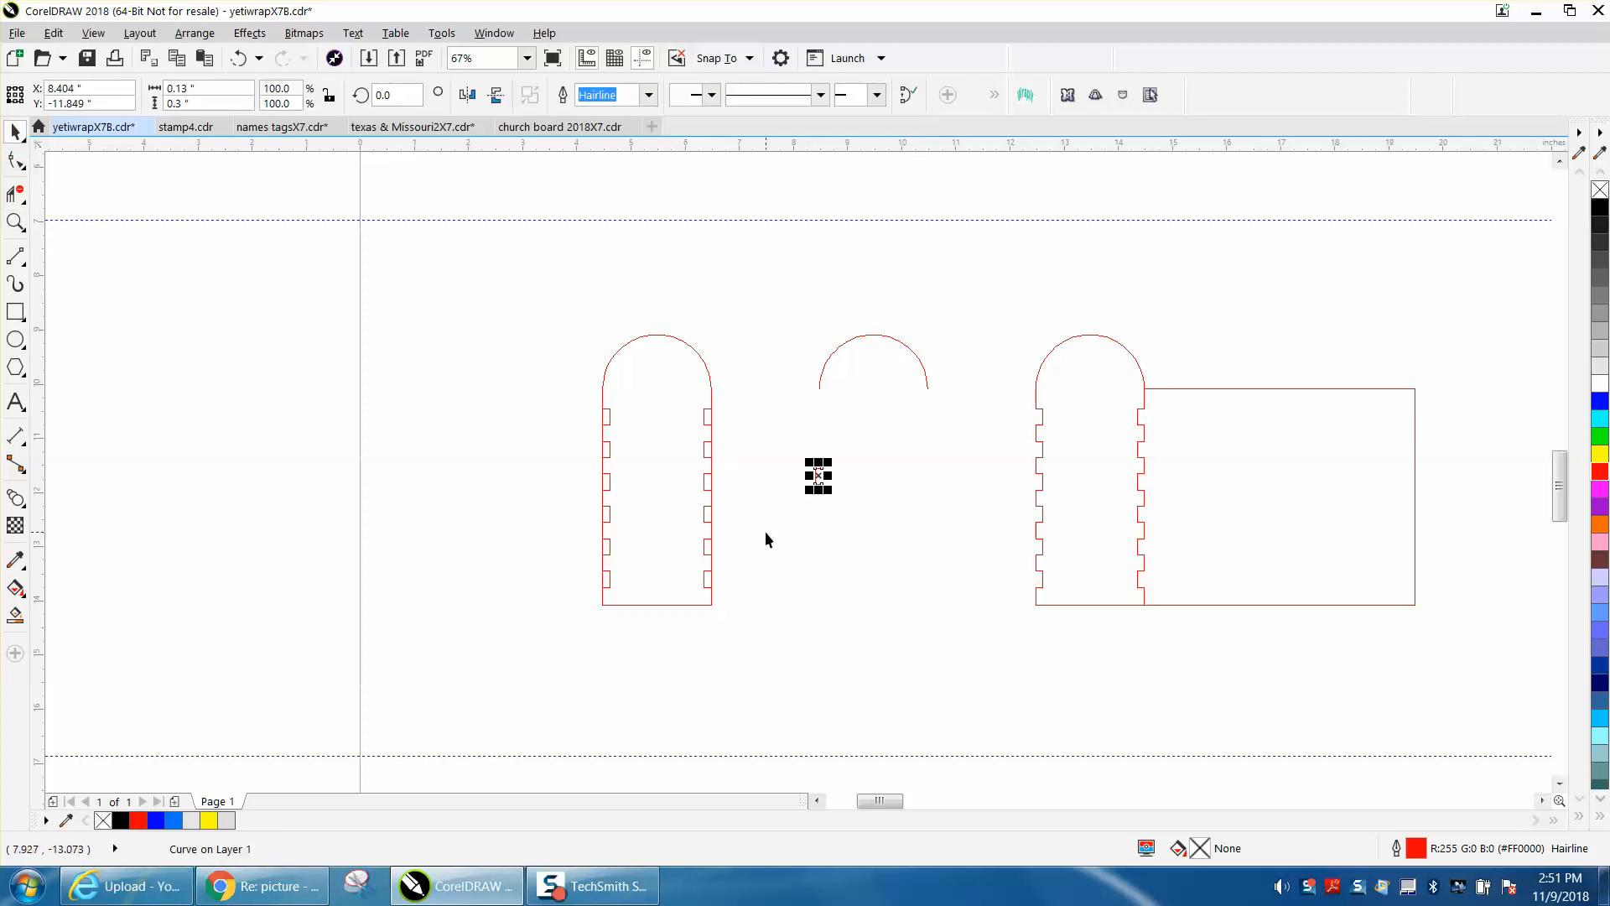
{"action": "left_click", "coordinate": [238, 58]}
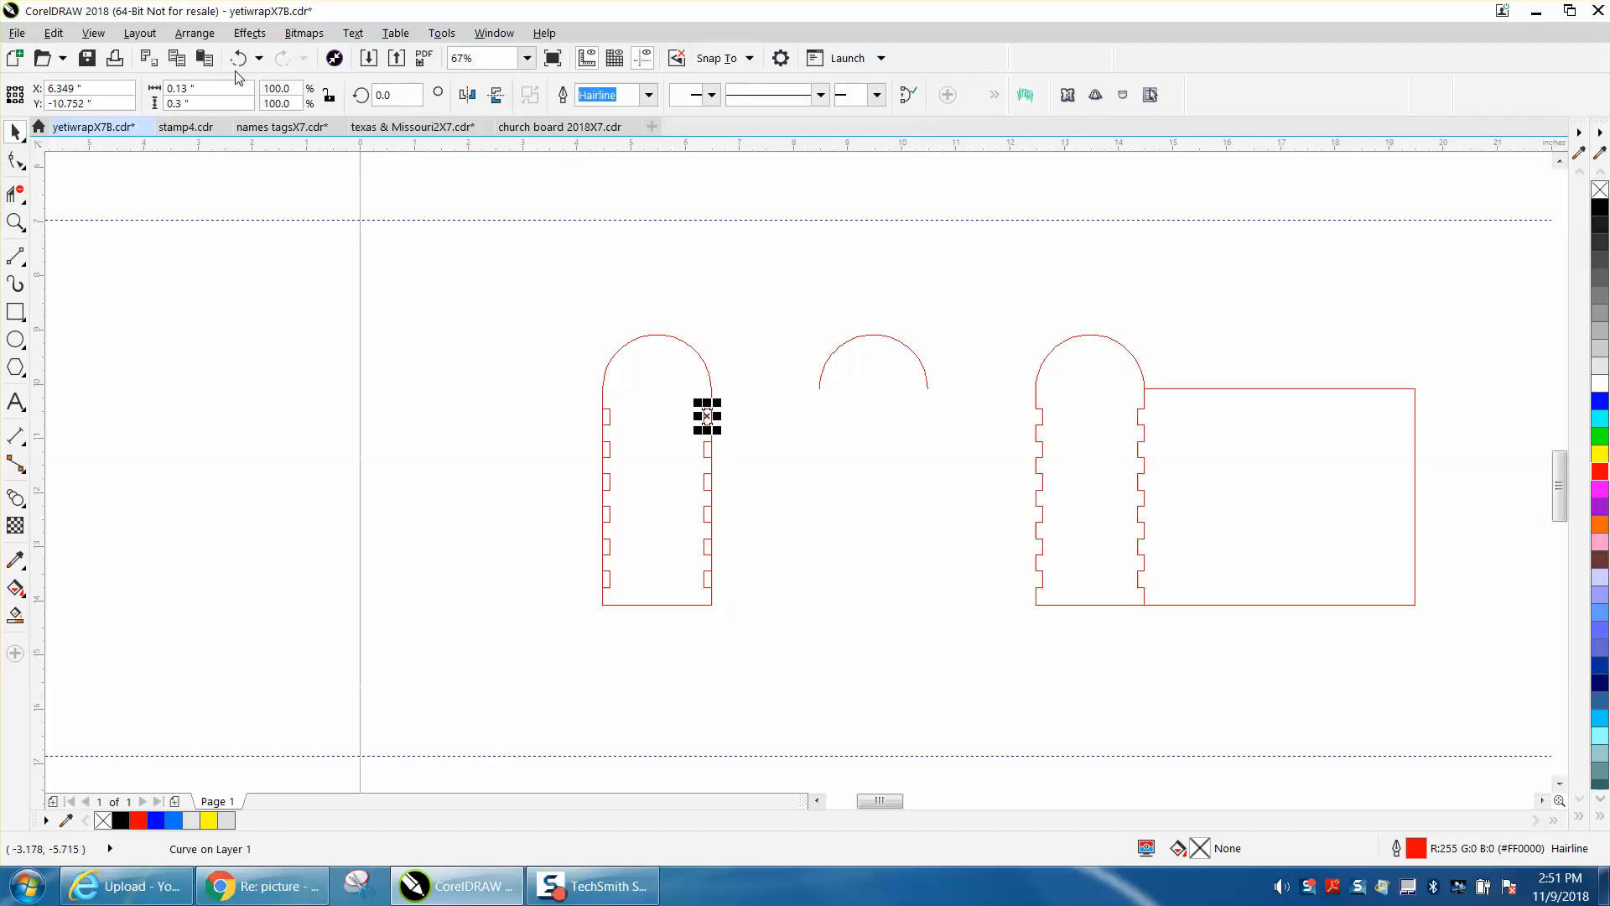
Step: Smart-fill the second finger on the first arched panel's right edge in black and move the filled piece out beside the panel
{"action": "left_click", "coordinate": [15, 615]}
{"action": "left_click", "coordinate": [706, 453]}
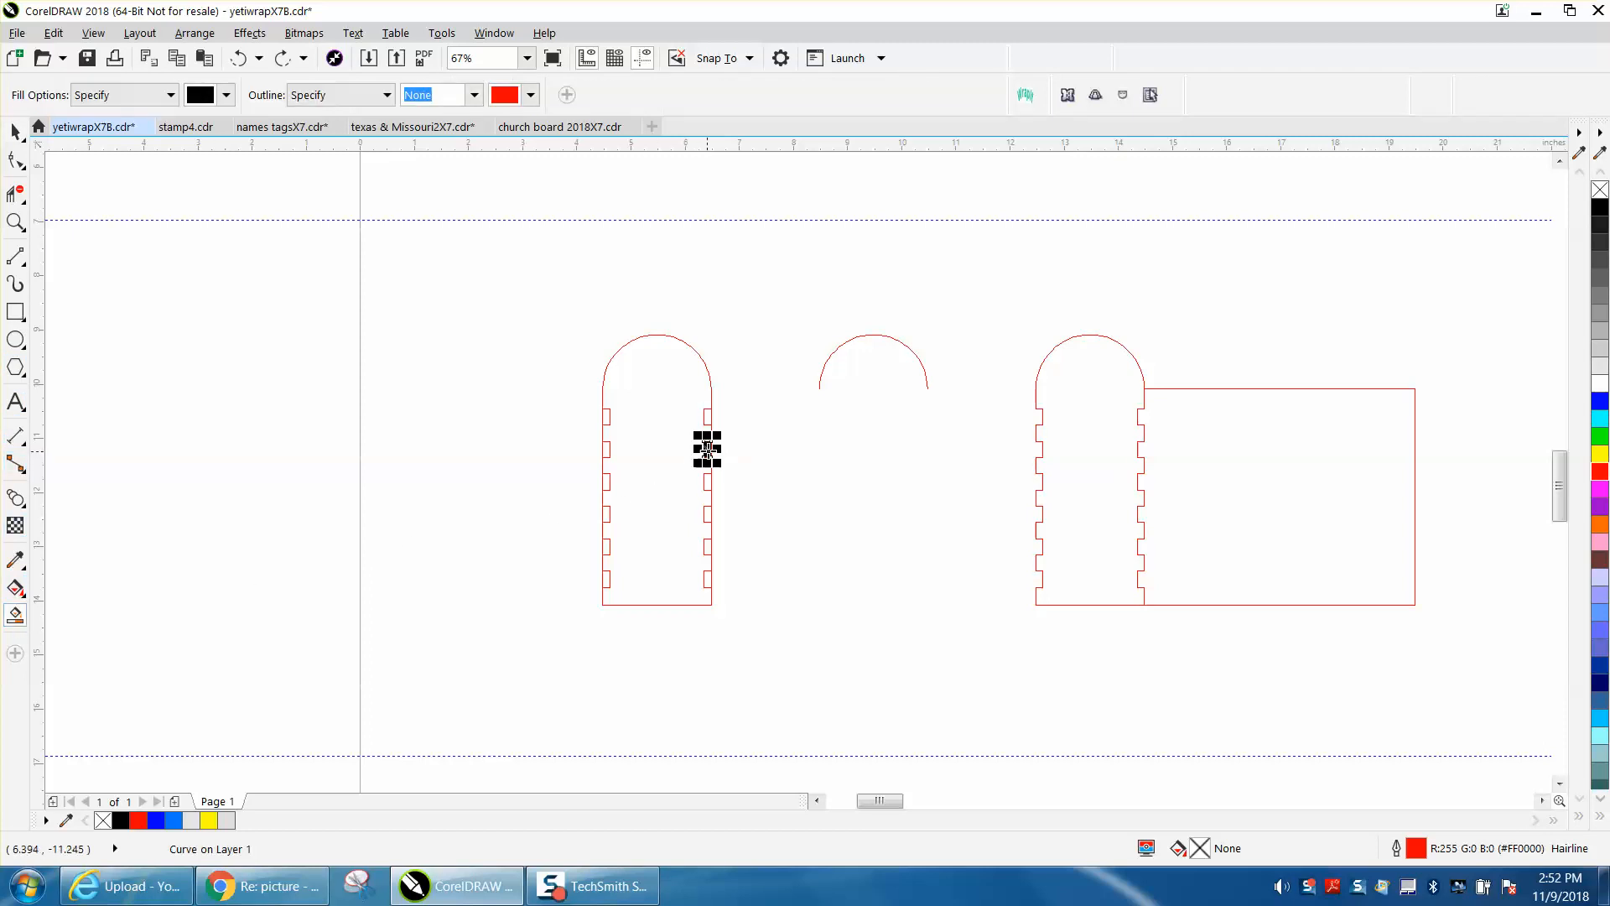
{"action": "left_click", "coordinate": [15, 131]}
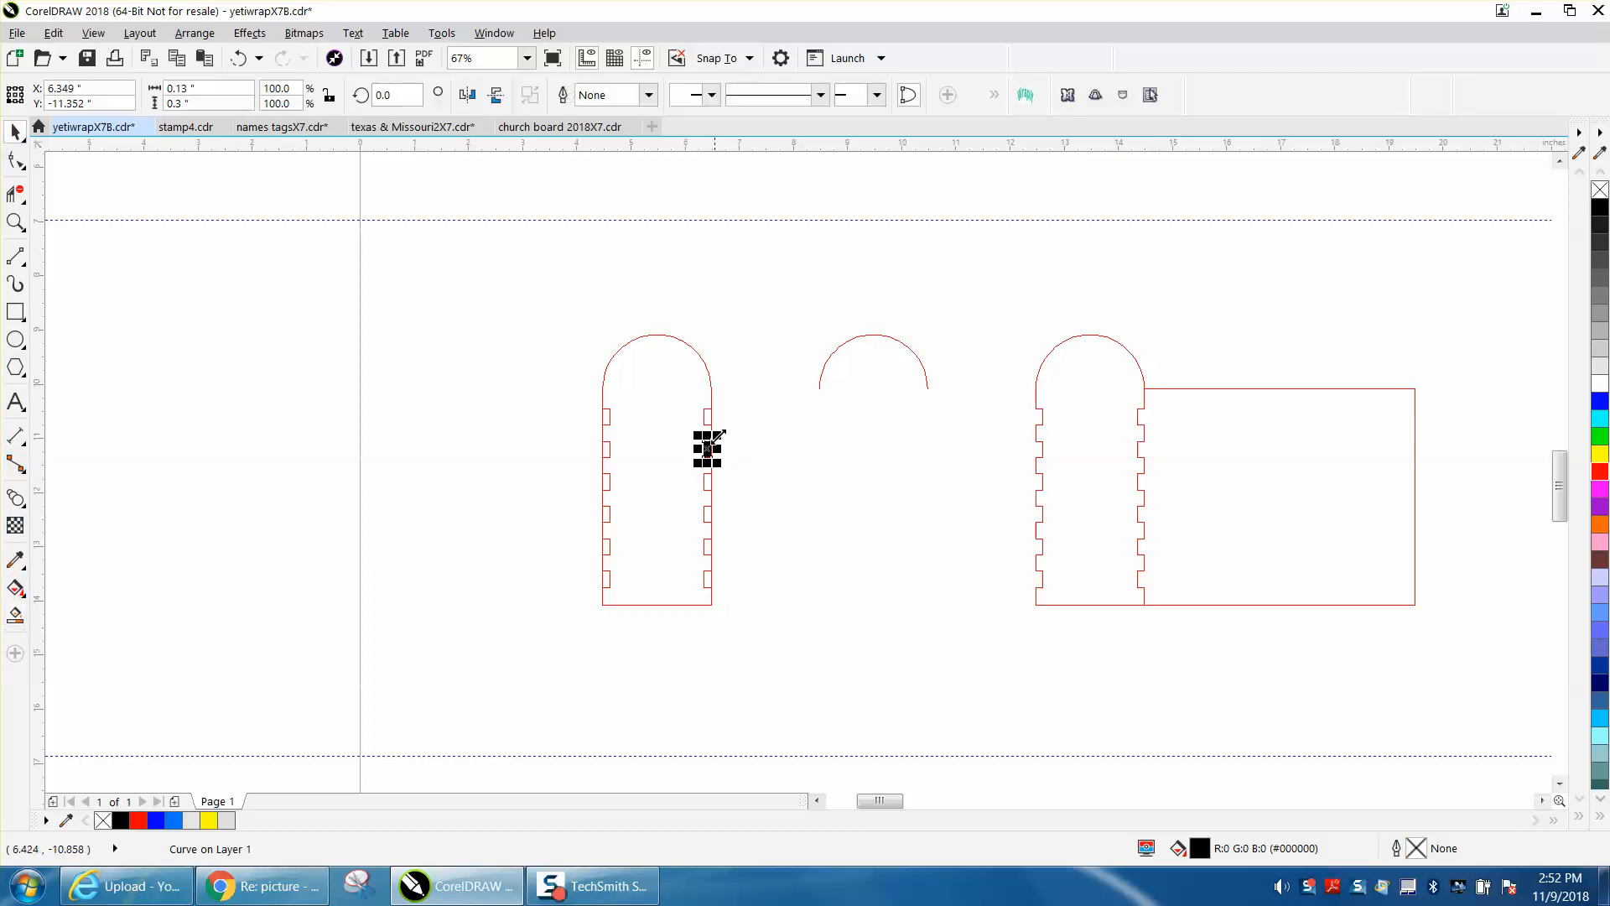
{"action": "left_click_drag", "start_coordinate": [709, 443], "coordinate": [831, 468]}
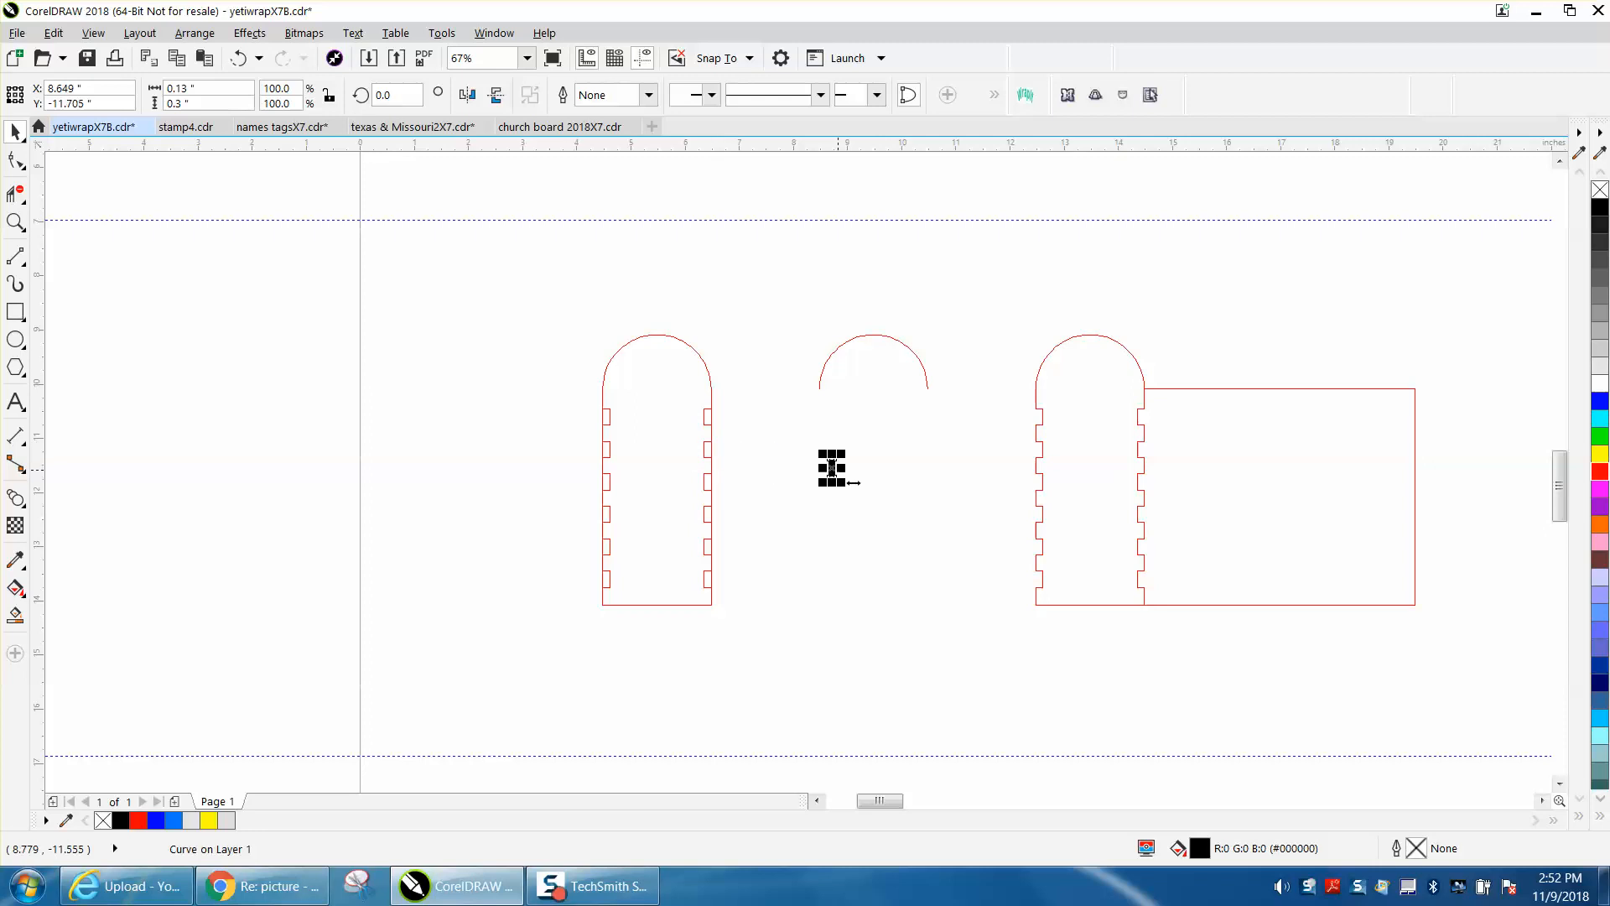
Step: Place a copy of the arched panel with outward fingers in the gap to the left of the original
{"action": "scroll", "coordinate": [788, 503], "scroll_direction": "down", "scroll_amount": 2}
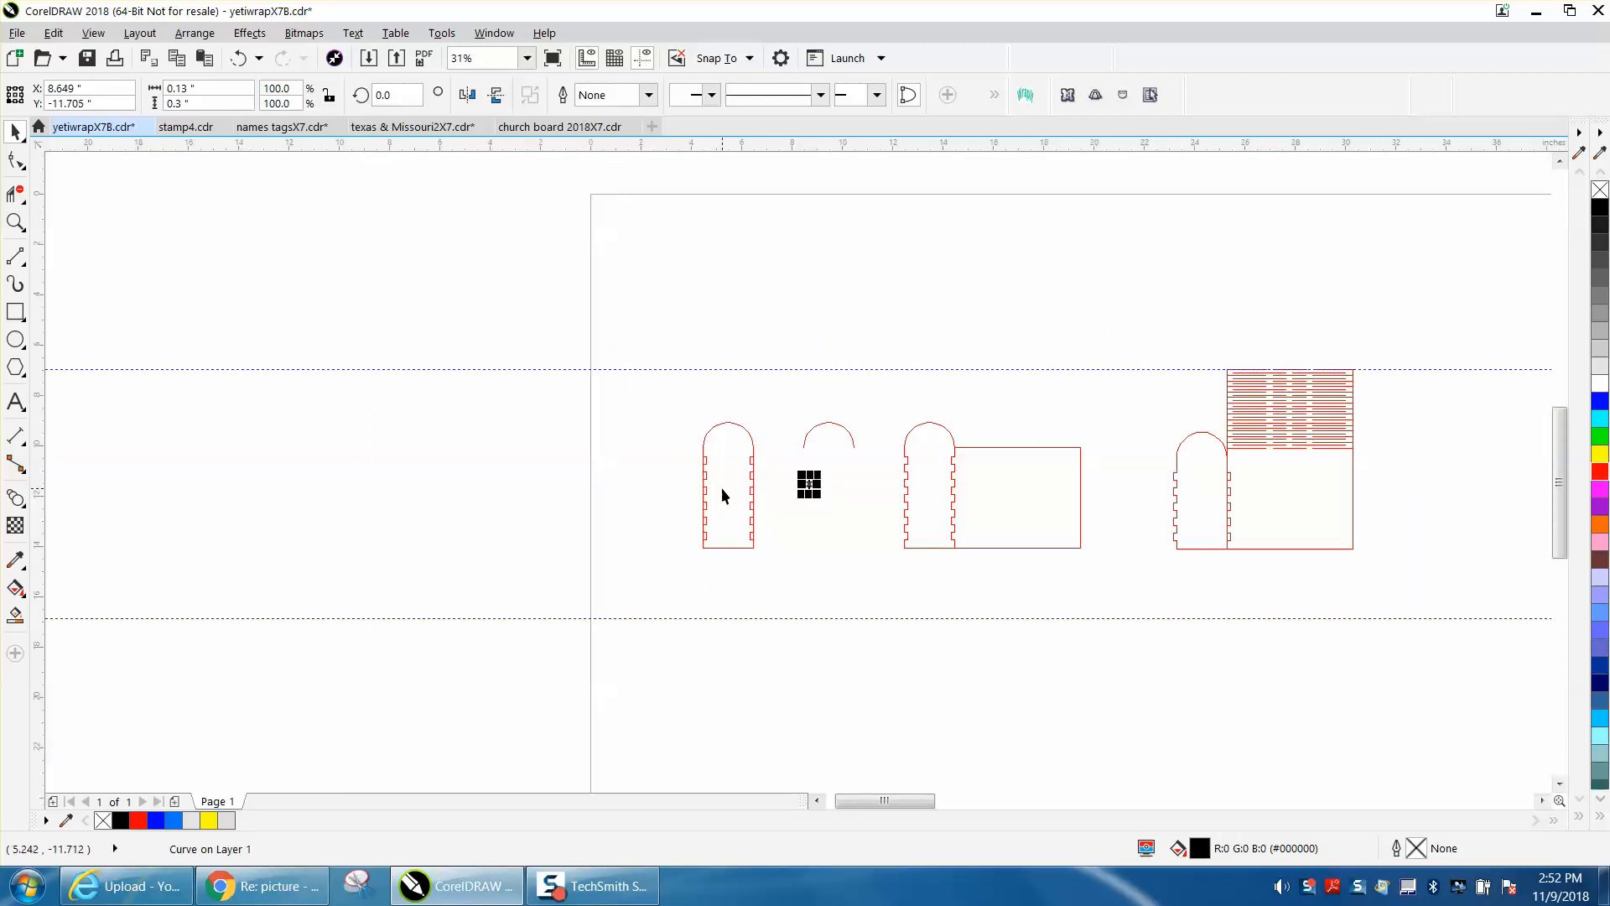
{"action": "left_click", "coordinate": [15, 222]}
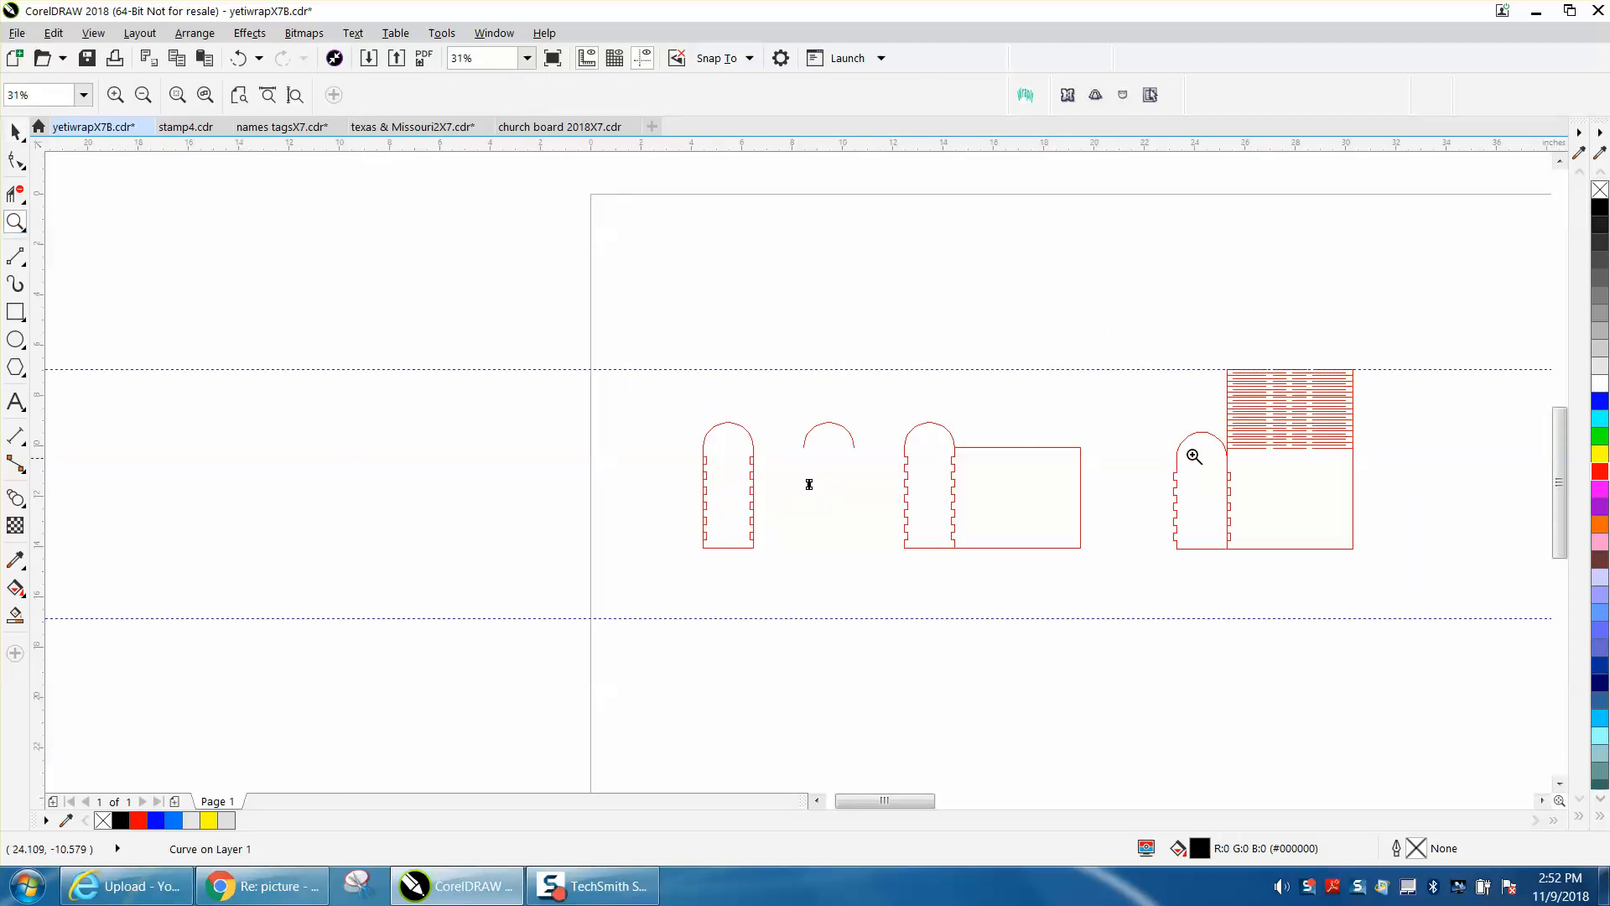
{"action": "left_click_drag", "start_coordinate": [1211, 476], "coordinate": [1315, 578]}
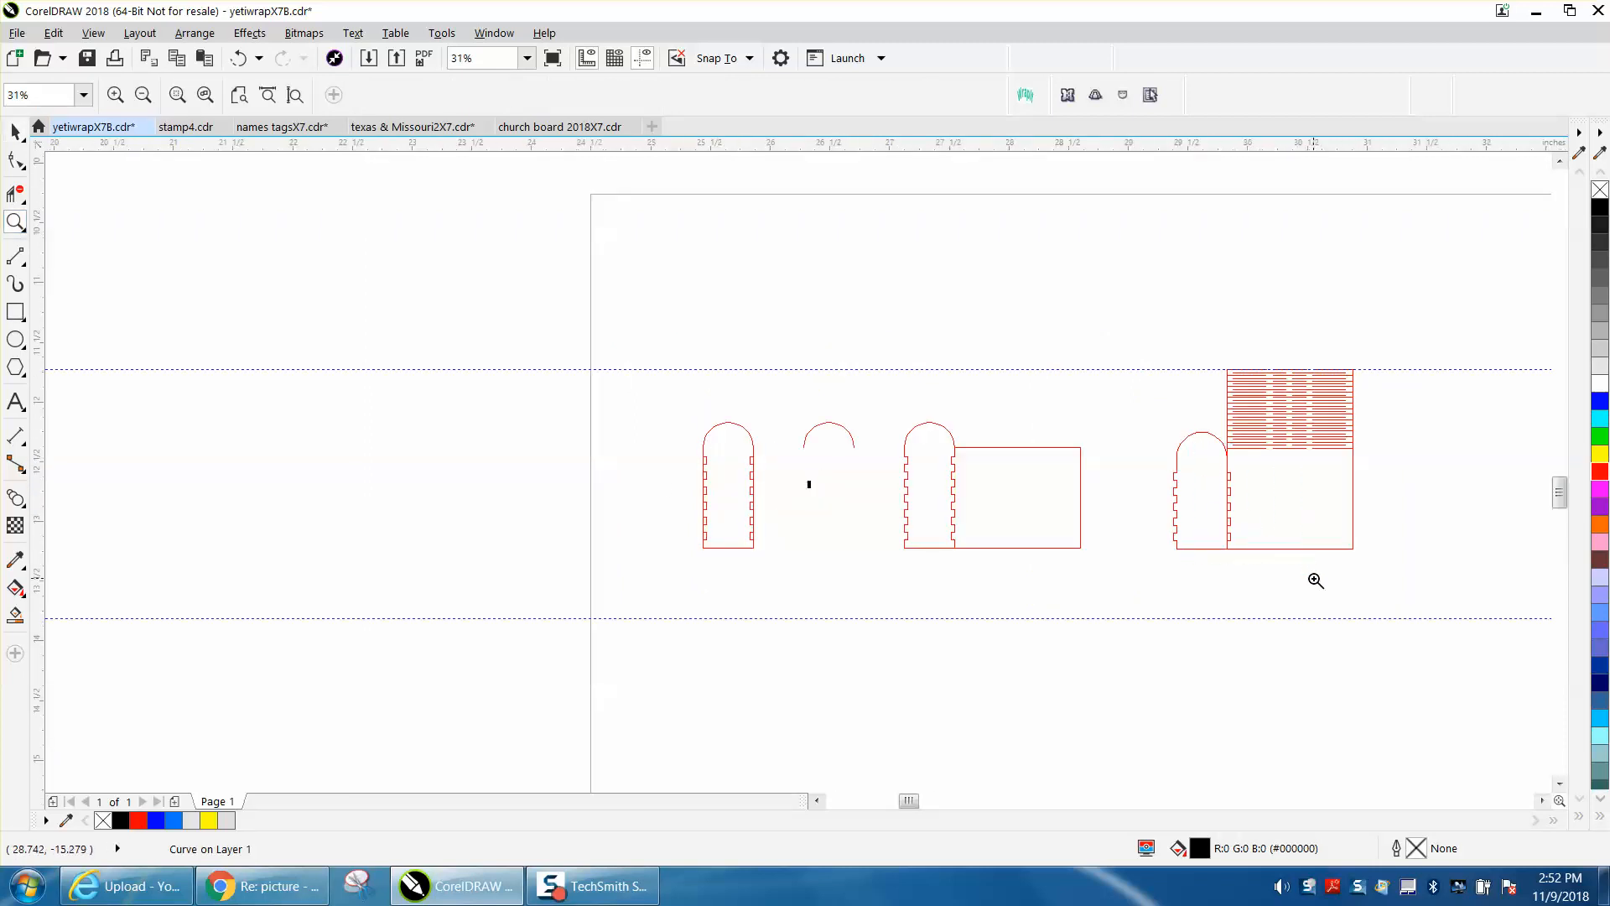
{"action": "right_click", "coordinate": [995, 567]}
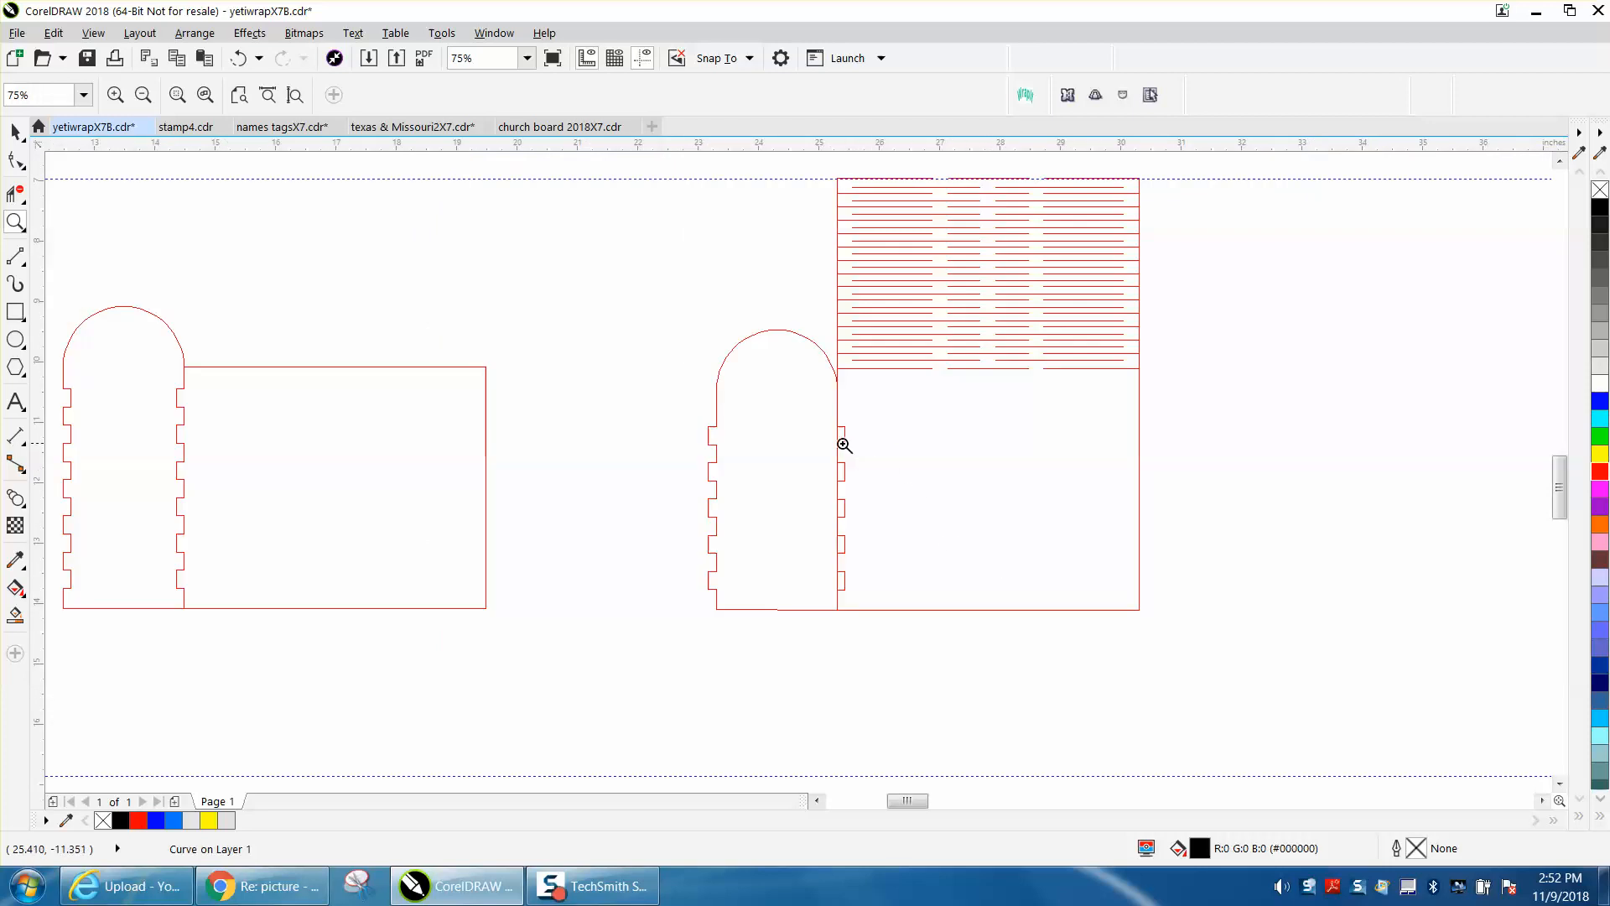
{"action": "left_click", "coordinate": [15, 132]}
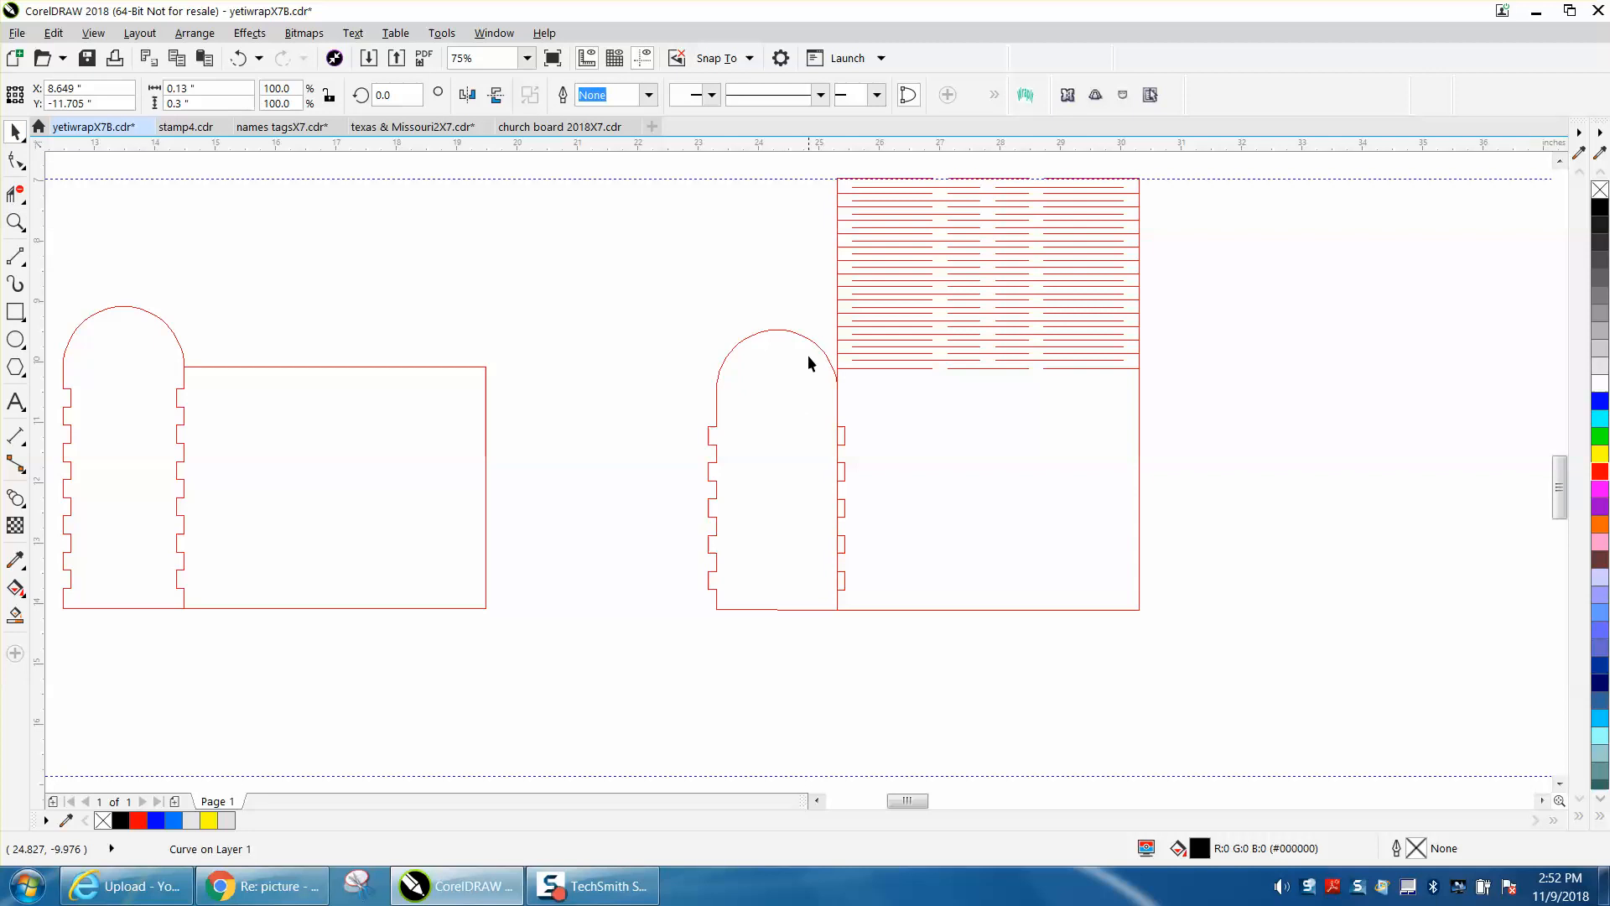
{"action": "left_click", "coordinate": [807, 337]}
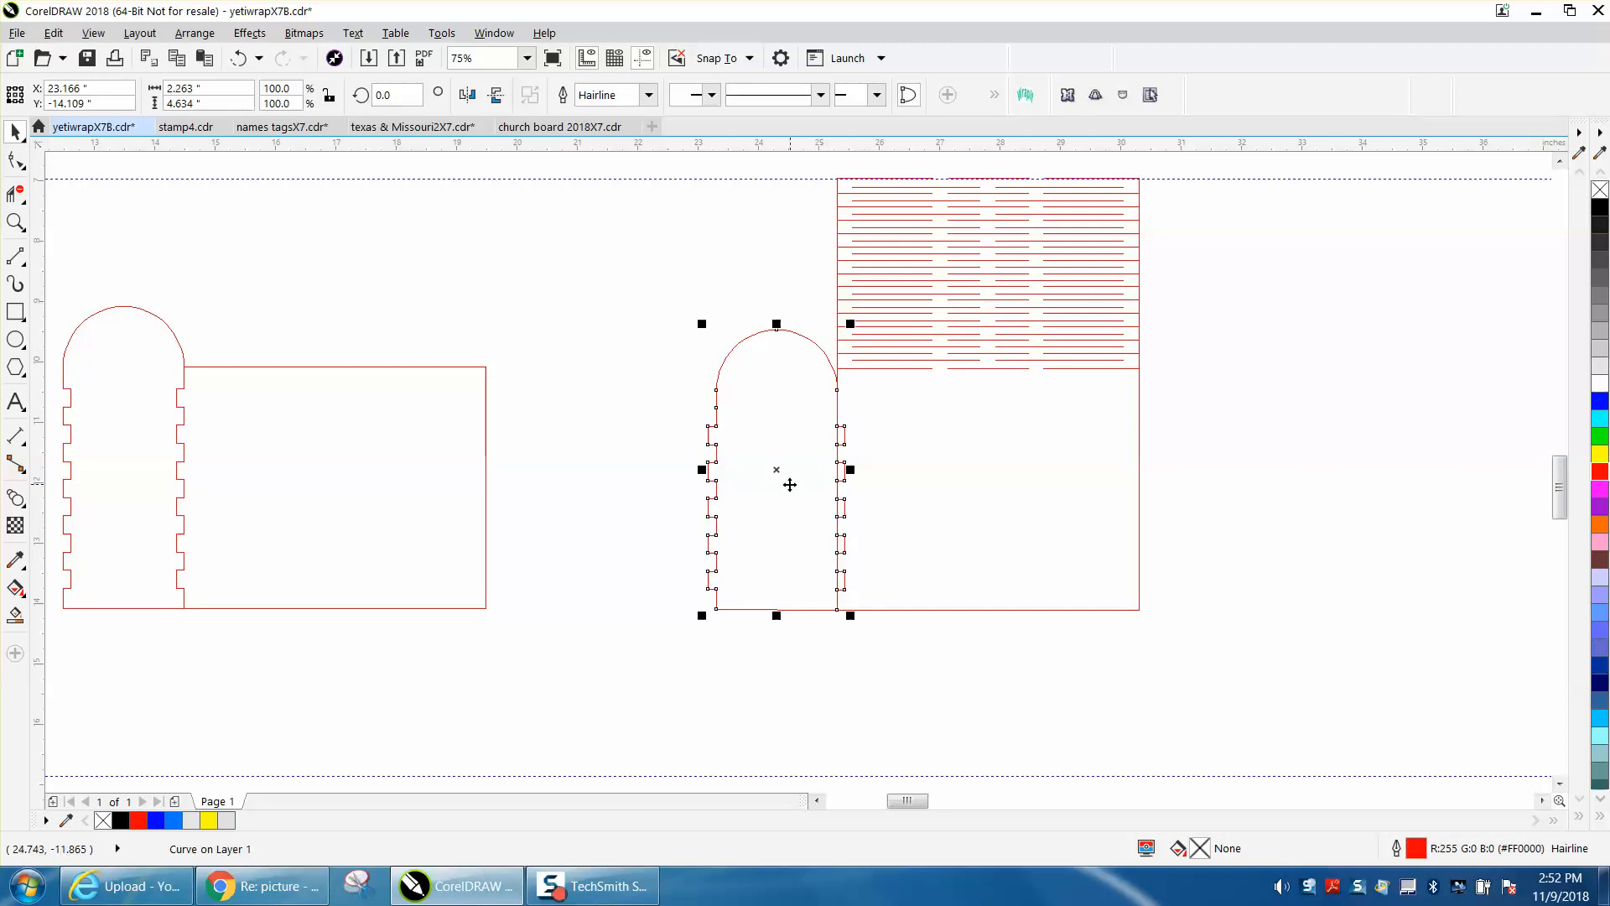
{"action": "left_click_drag", "start_coordinate": [763, 463], "coordinate": [596, 402]}
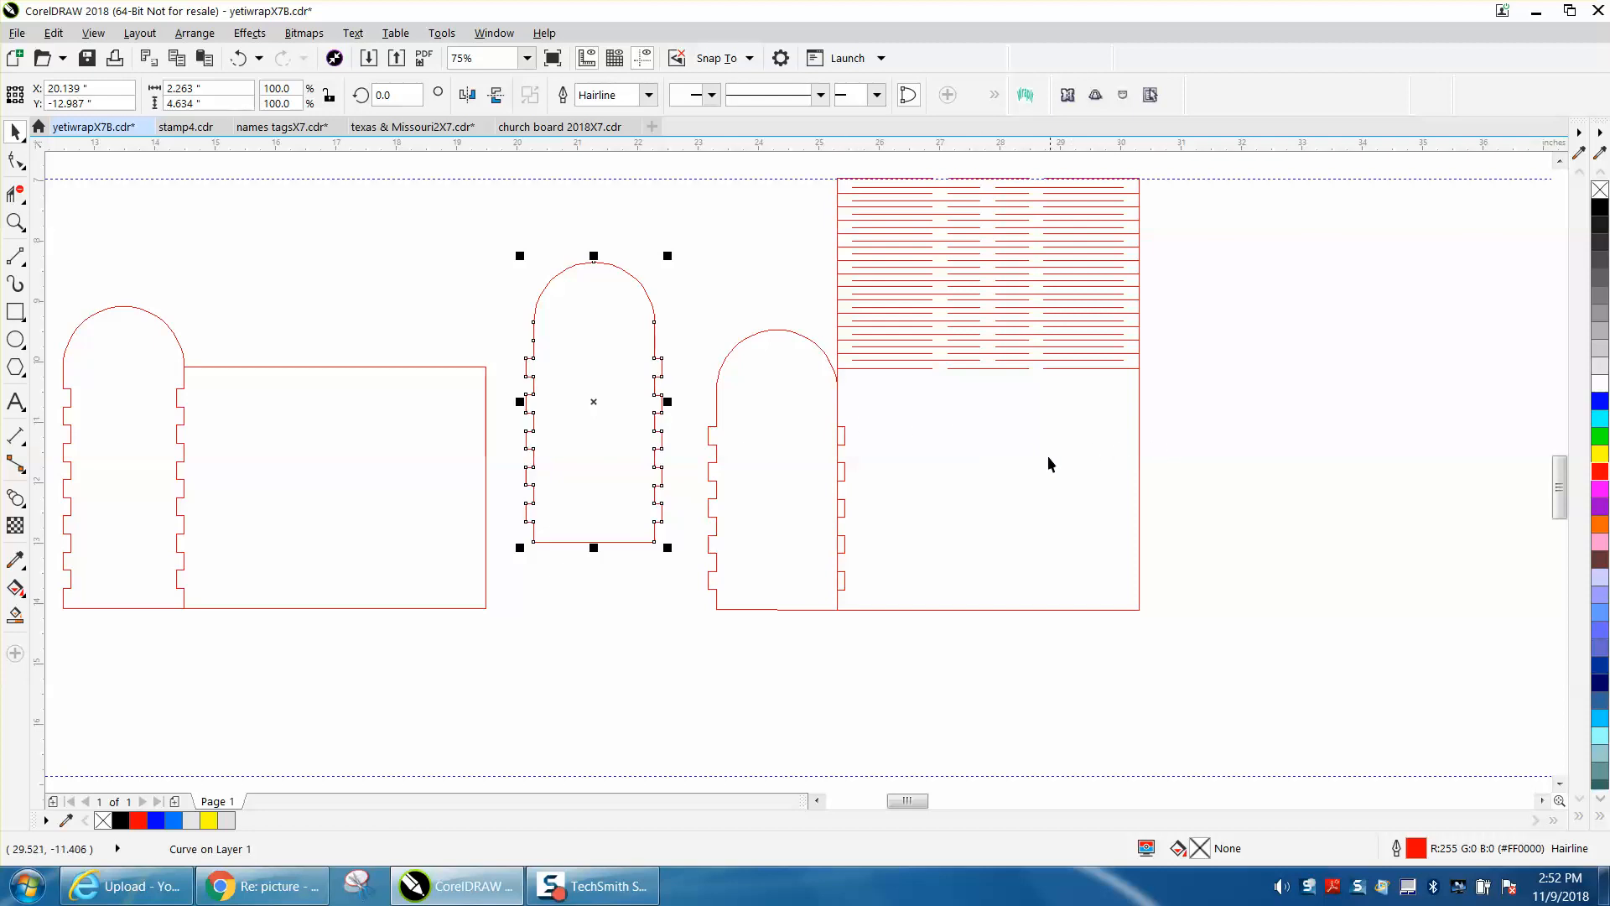
Step: Ungroup the hinge panel attached to the arched panel's right edge
{"action": "left_click", "coordinate": [15, 222]}
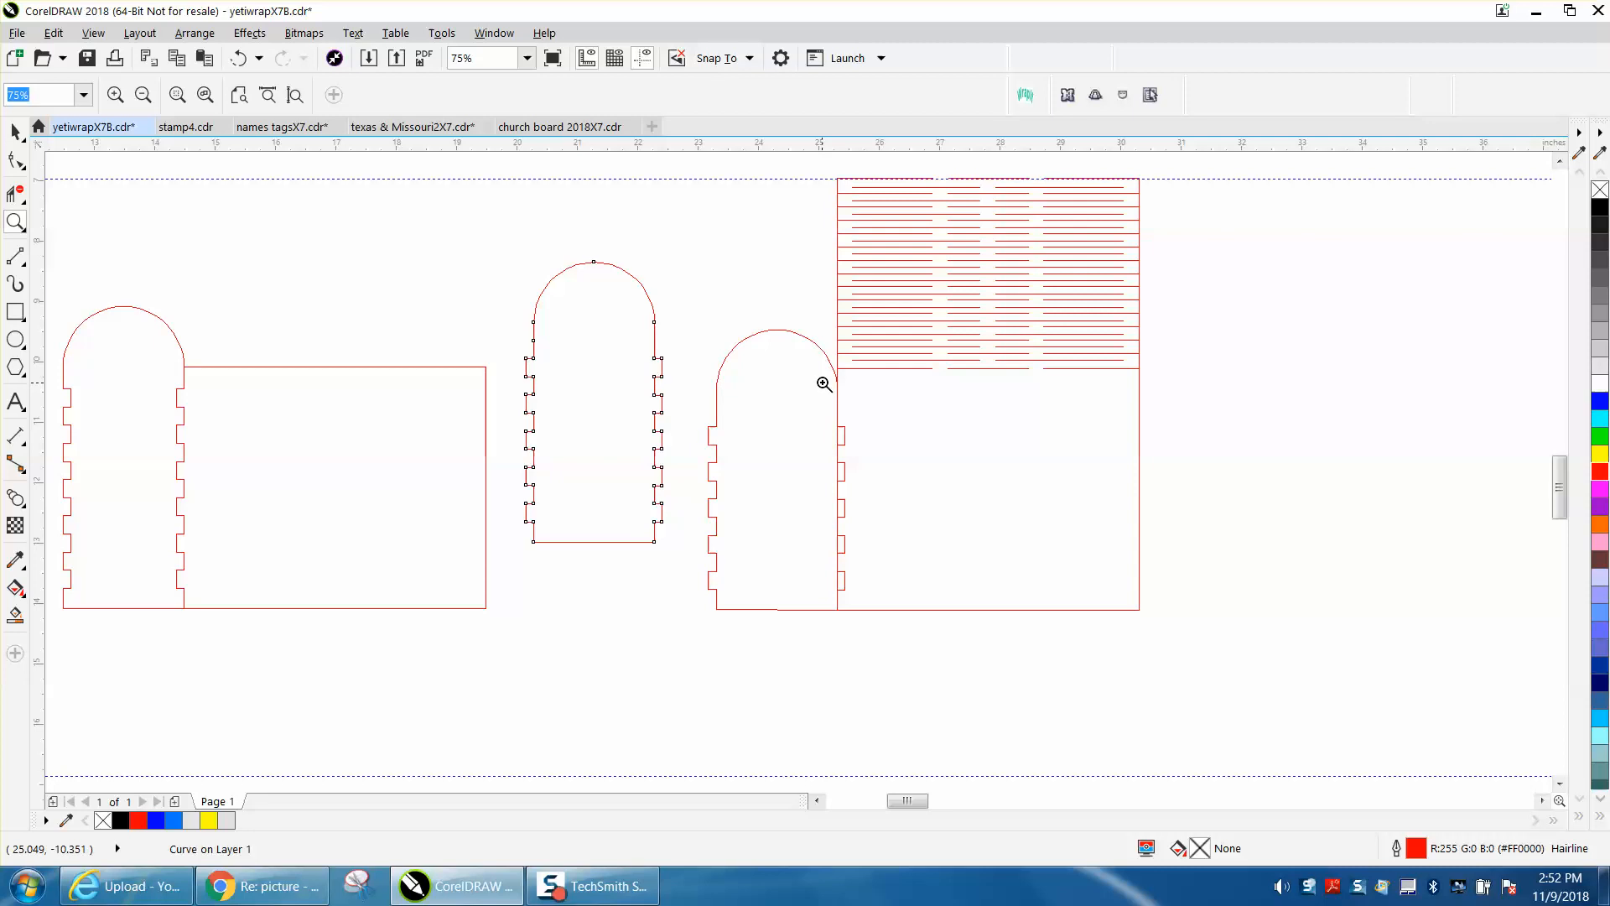
{"action": "right_click", "coordinate": [825, 384]}
{"action": "left_click", "coordinate": [15, 131]}
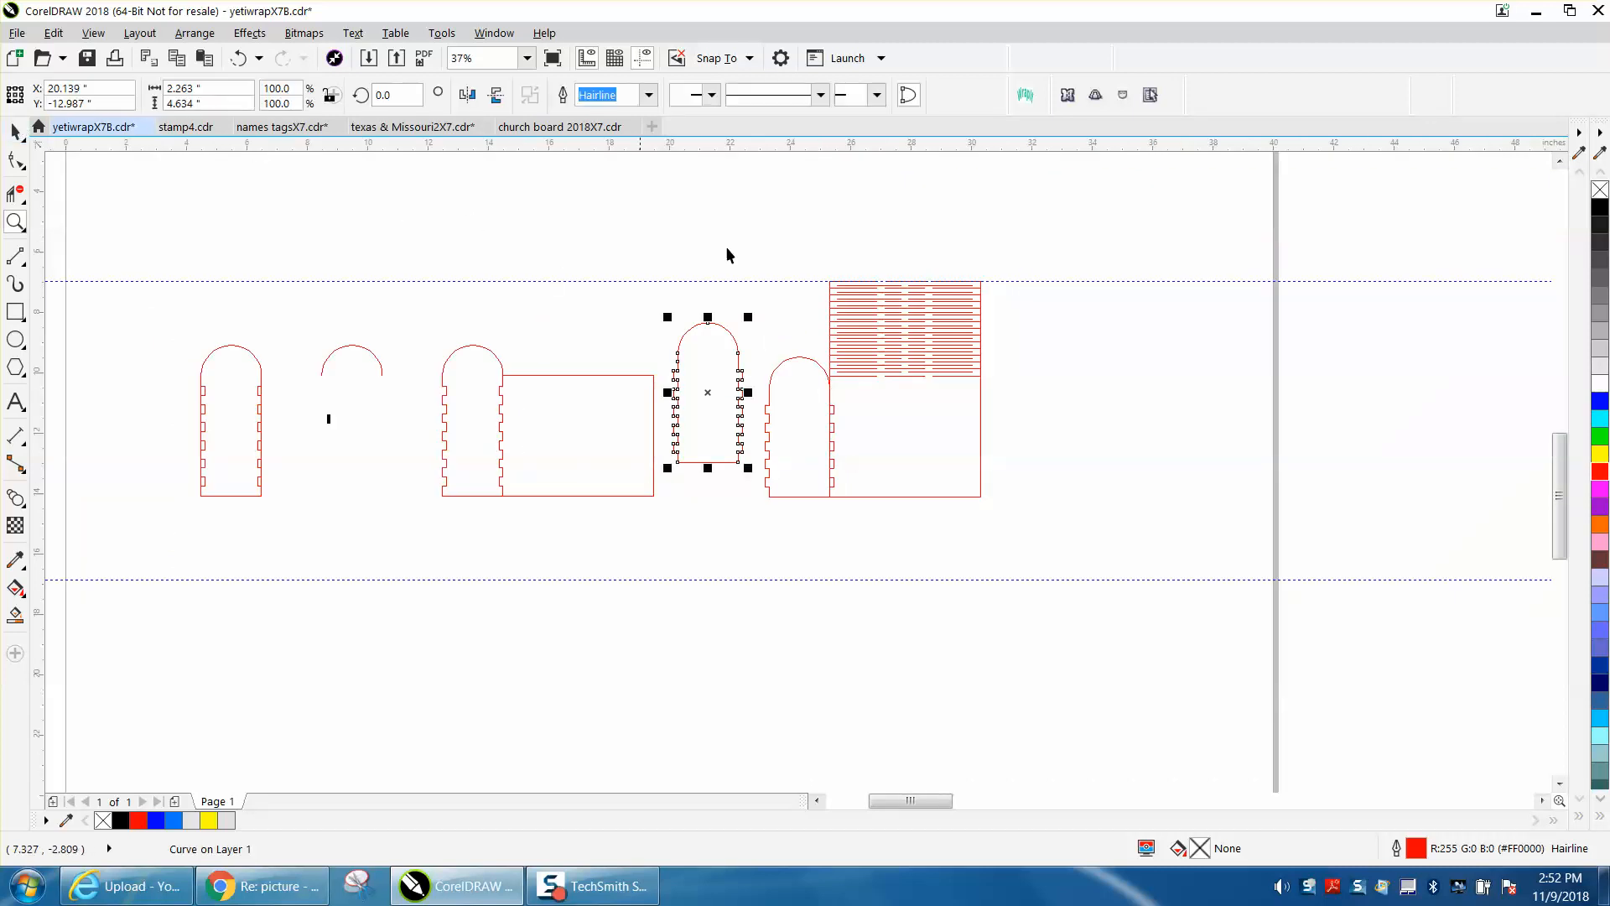
{"action": "left_click", "coordinate": [832, 283]}
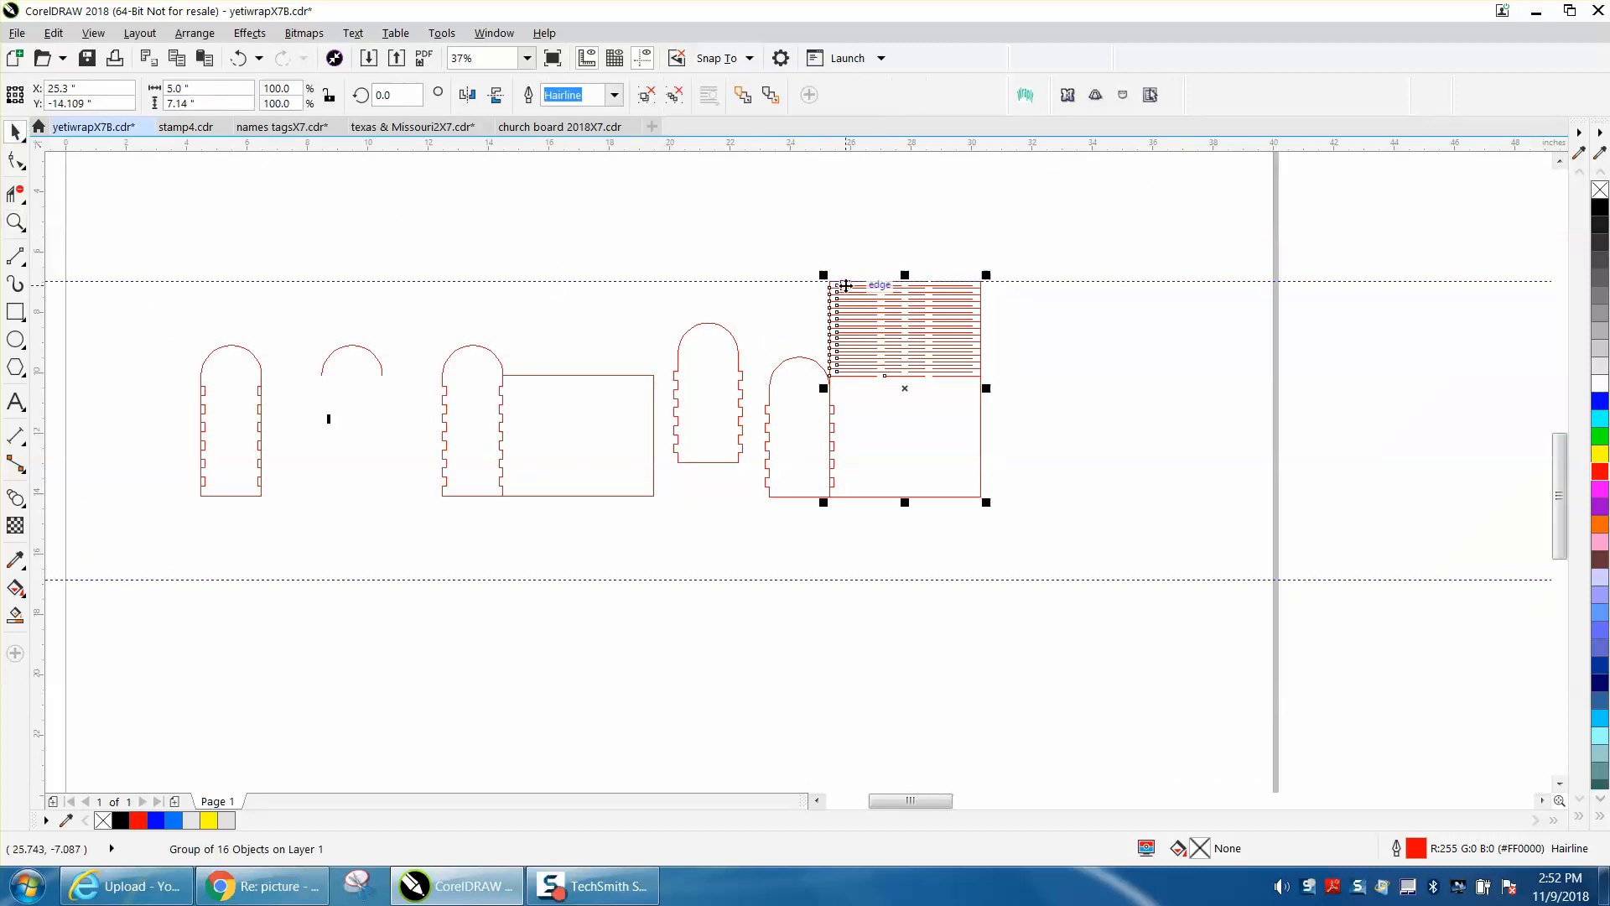
{"action": "left_click", "coordinate": [204, 38]}
{"action": "mouse_move", "coordinate": [252, 404]}
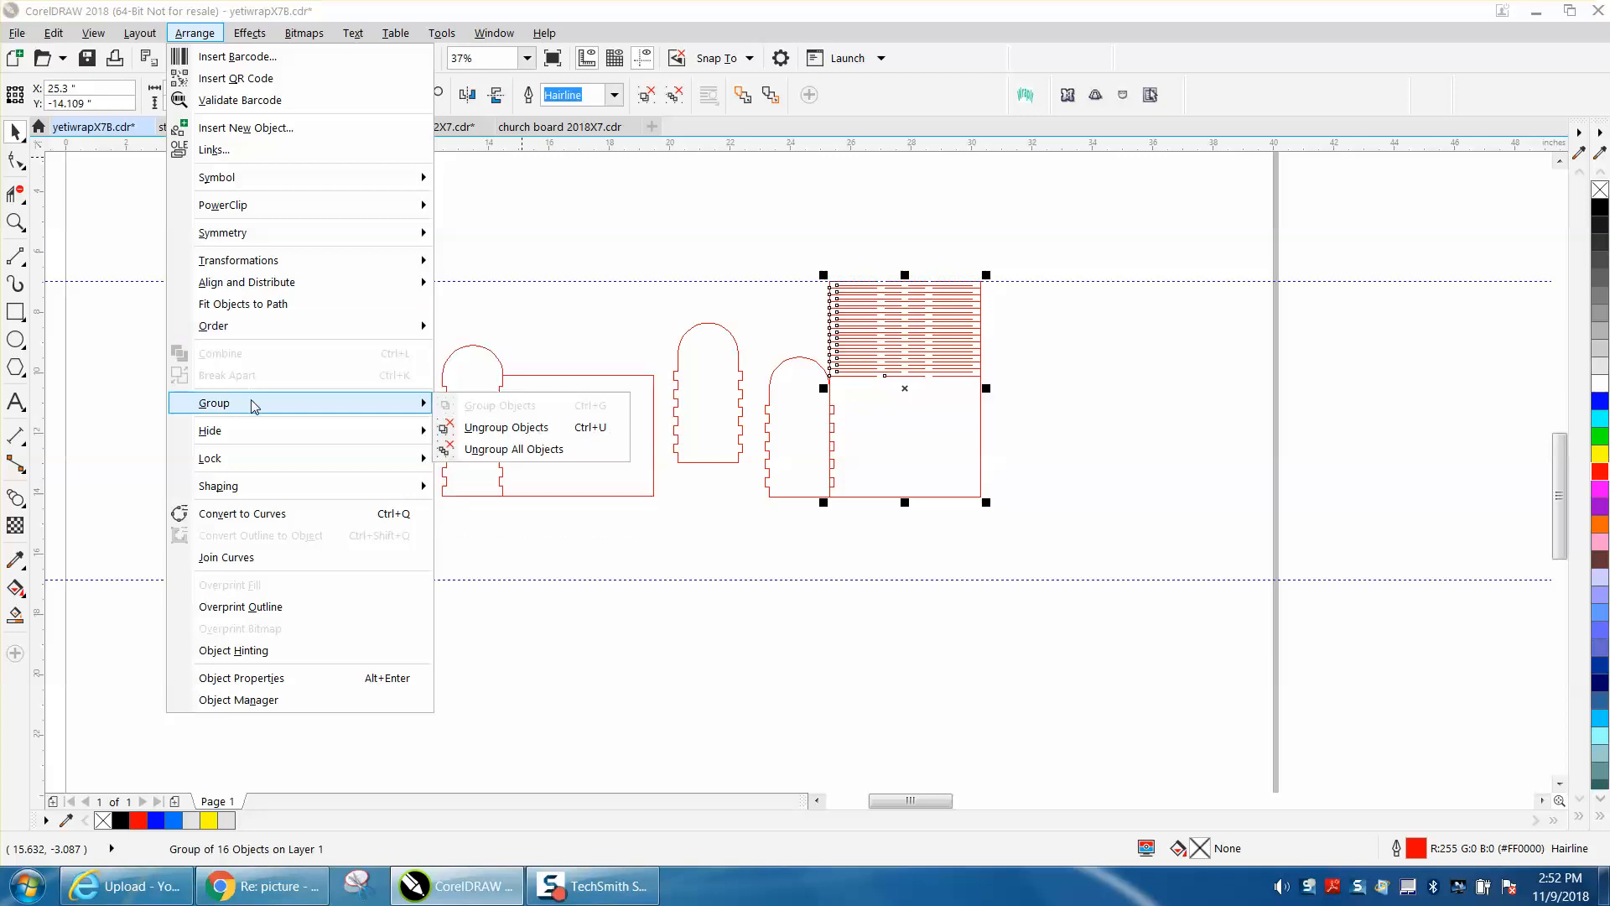
{"action": "left_click", "coordinate": [494, 428]}
Step: Select only the hinge lines above the rectangular panel and move them 10 inches to the right
{"action": "left_click", "coordinate": [633, 296]}
{"action": "left_click_drag", "start_coordinate": [820, 278], "coordinate": [990, 383]}
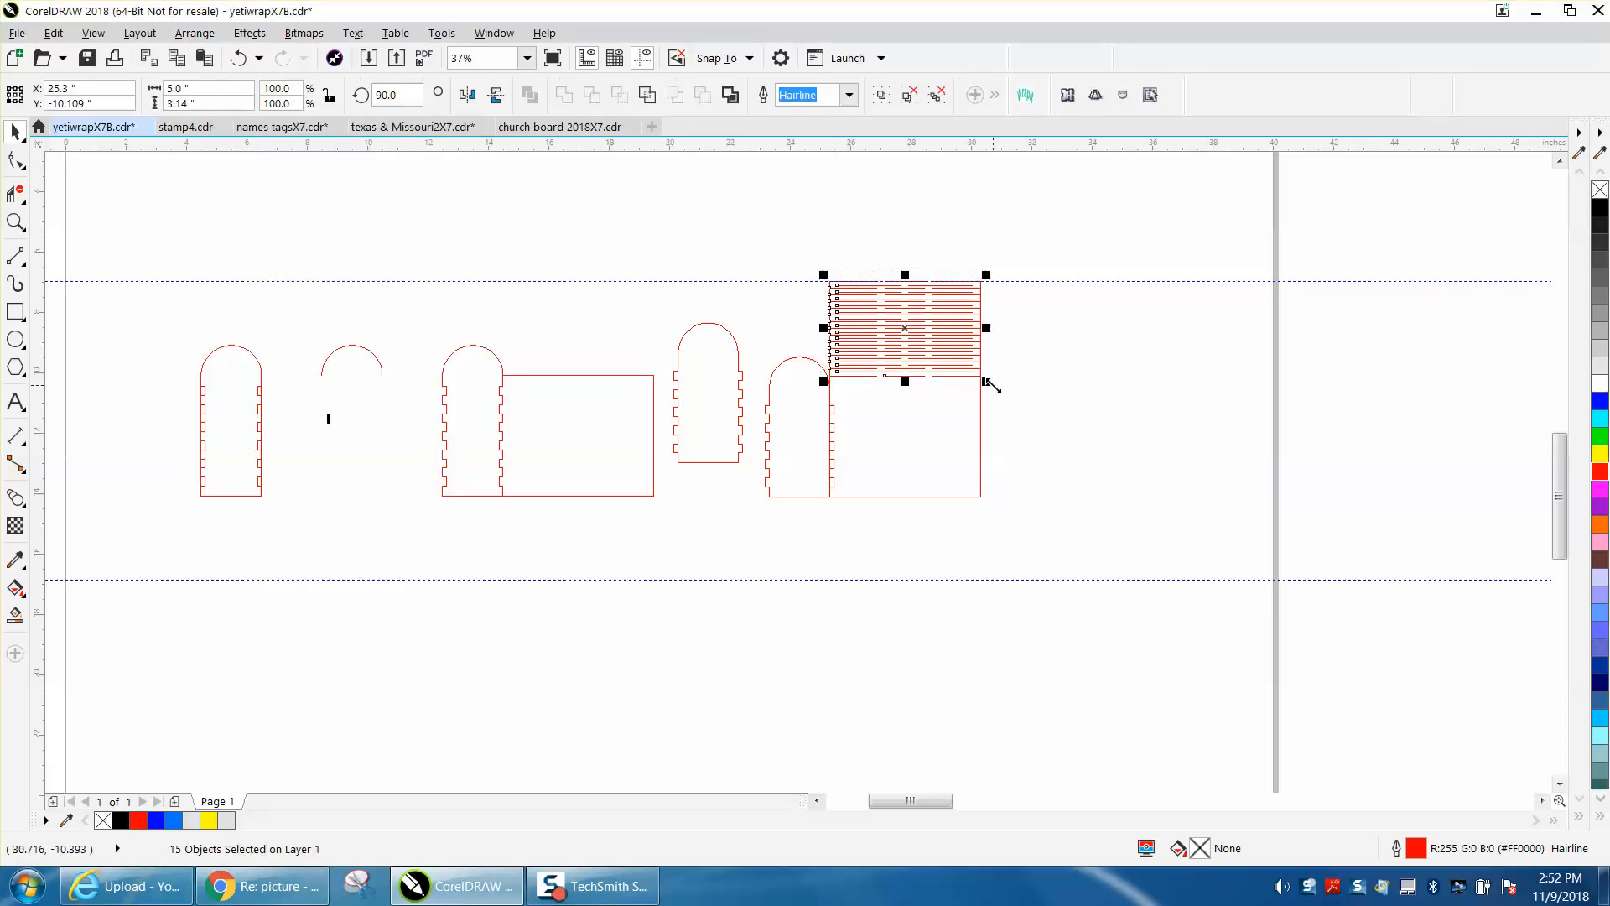
{"action": "key", "text": "Right"}
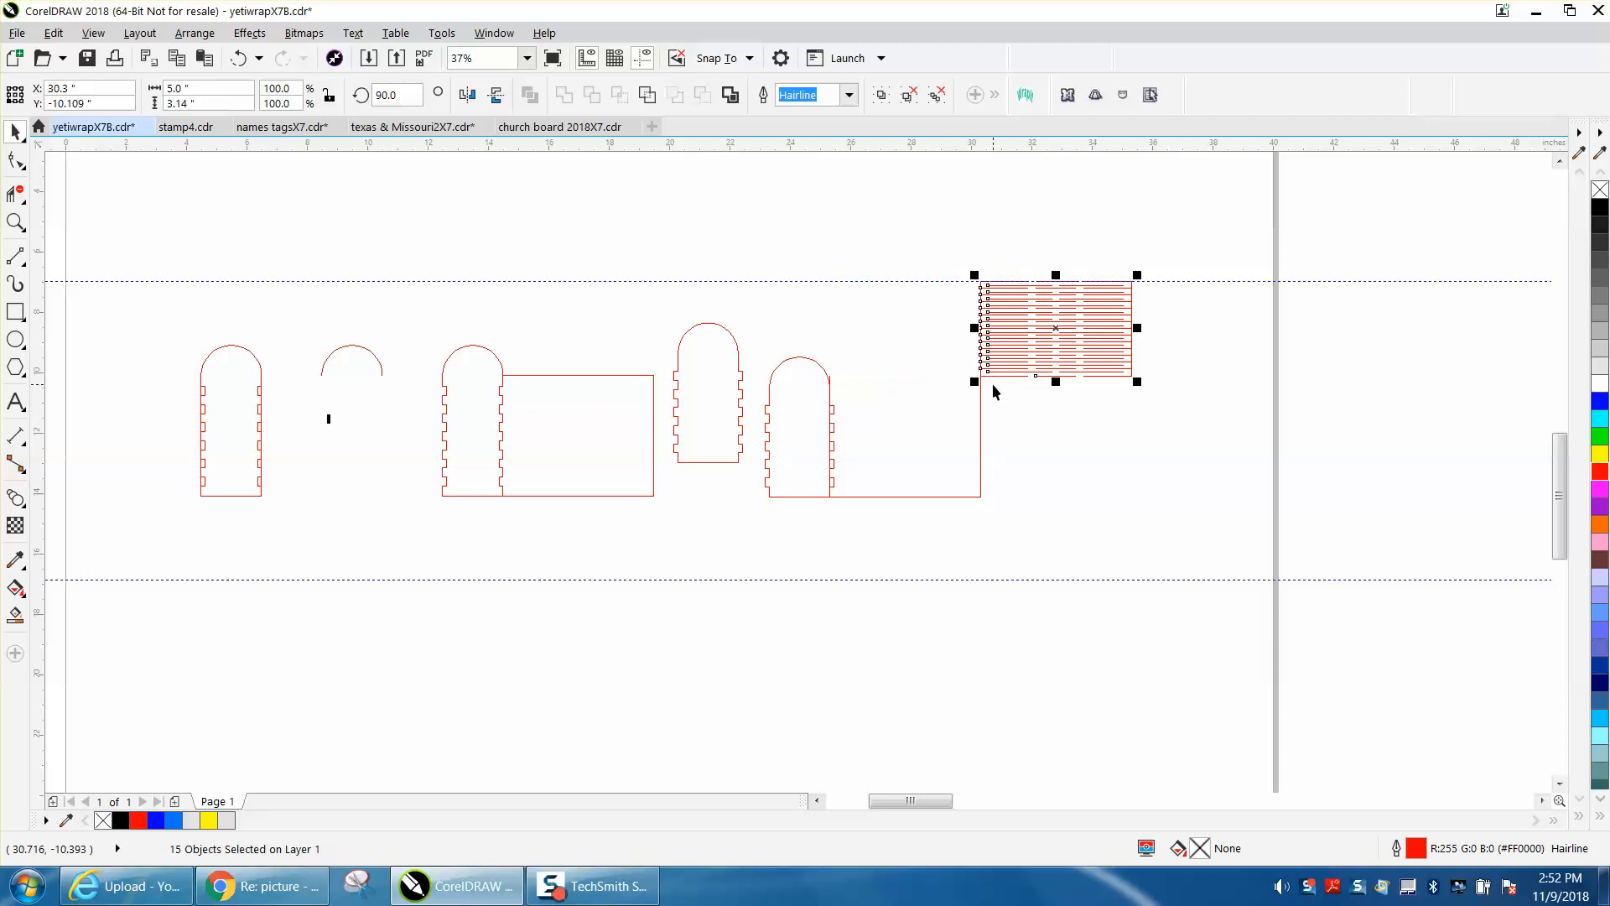
{"action": "key", "text": "Right"}
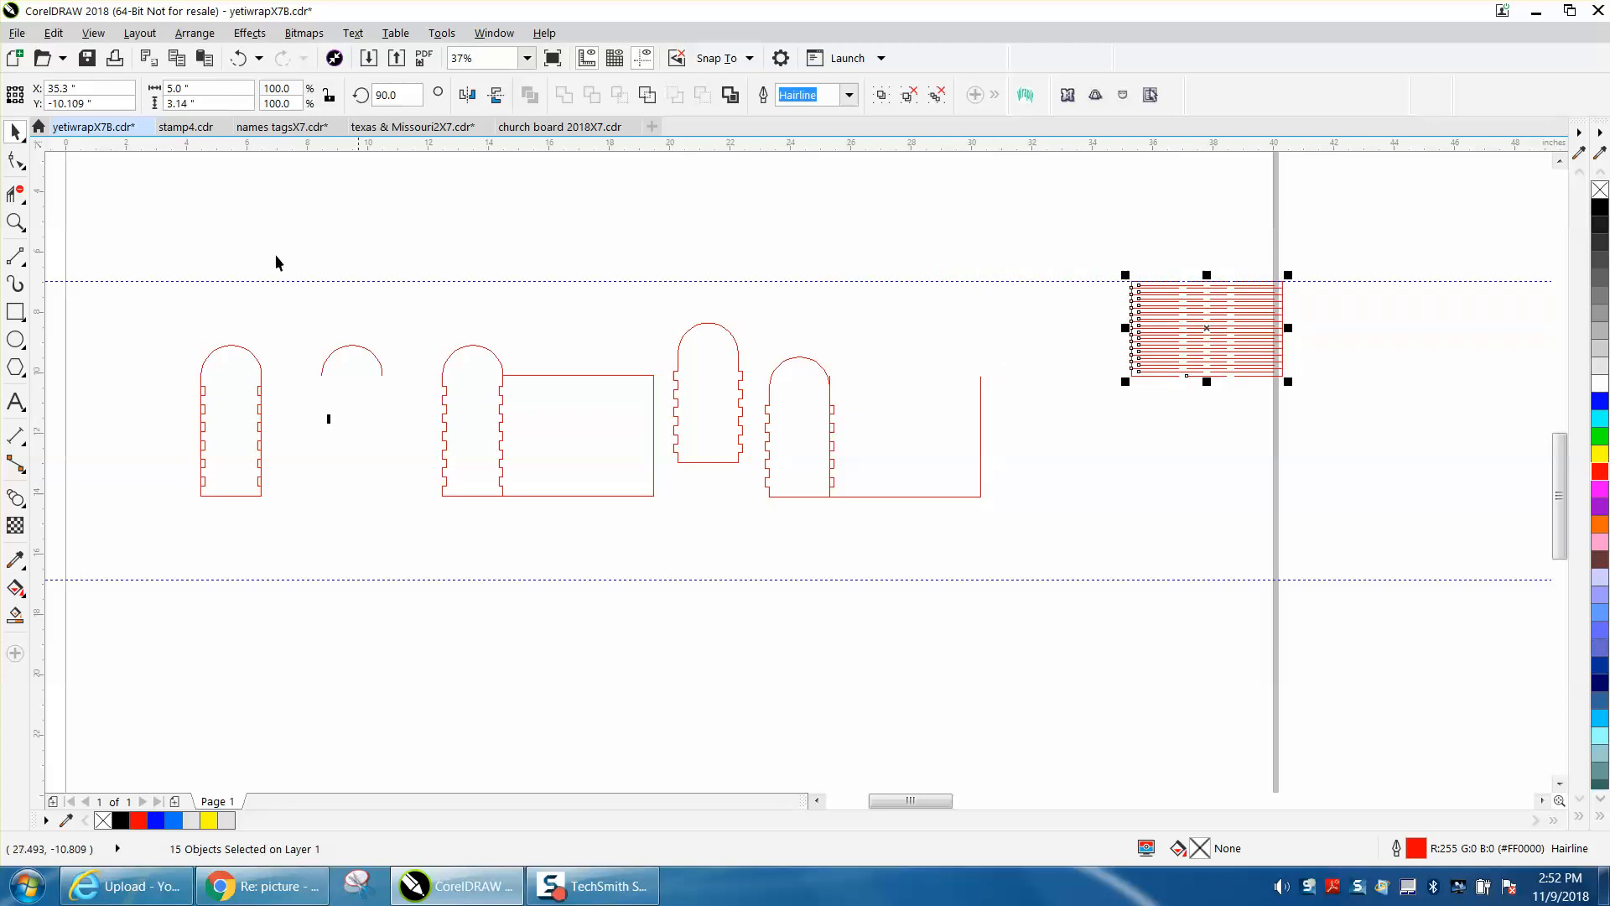
Step: Draw a 5-inch horizontal line closing the open top of the rectangle beside the arched panel with outward fingers
{"action": "left_click", "coordinate": [15, 222]}
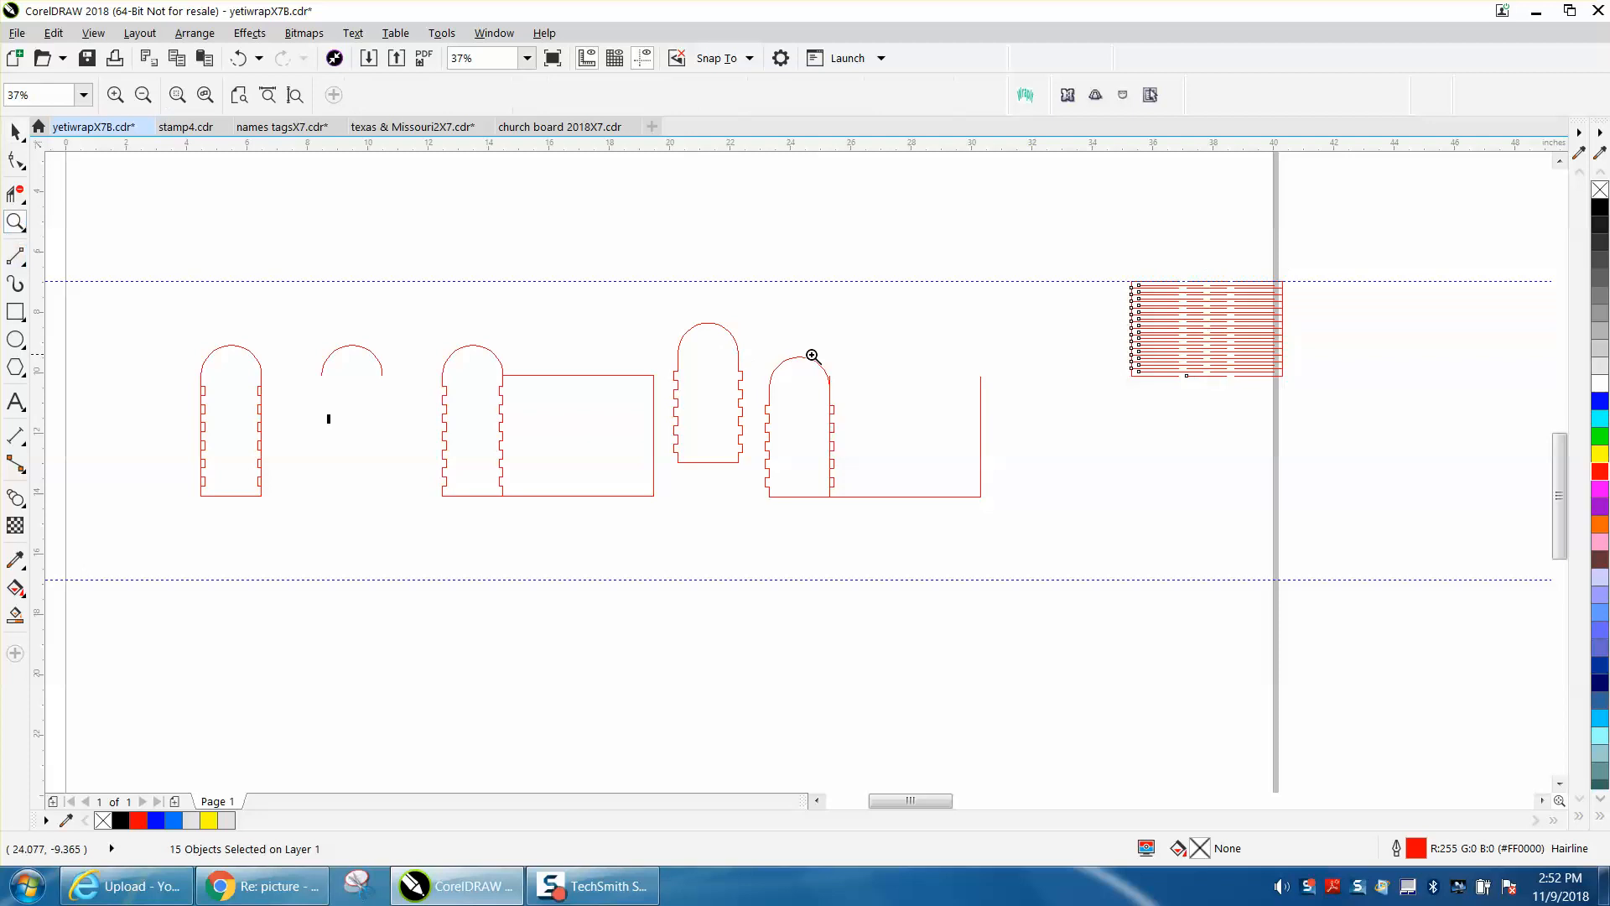
{"action": "left_click_drag", "start_coordinate": [791, 349], "coordinate": [1090, 540]}
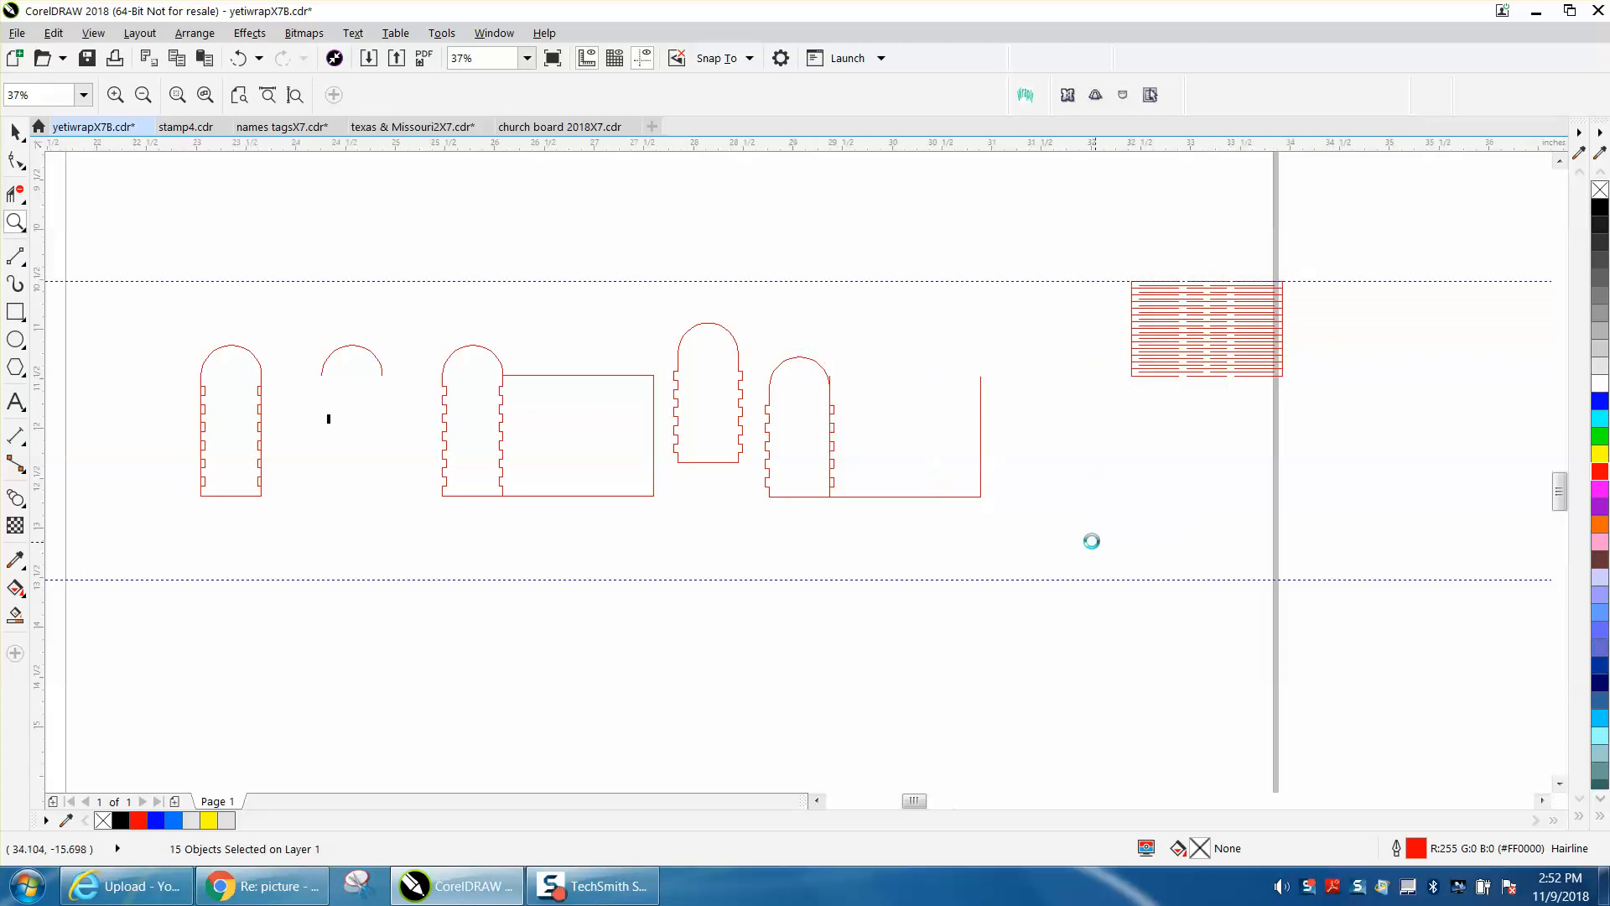
{"action": "left_click", "coordinate": [22, 262]}
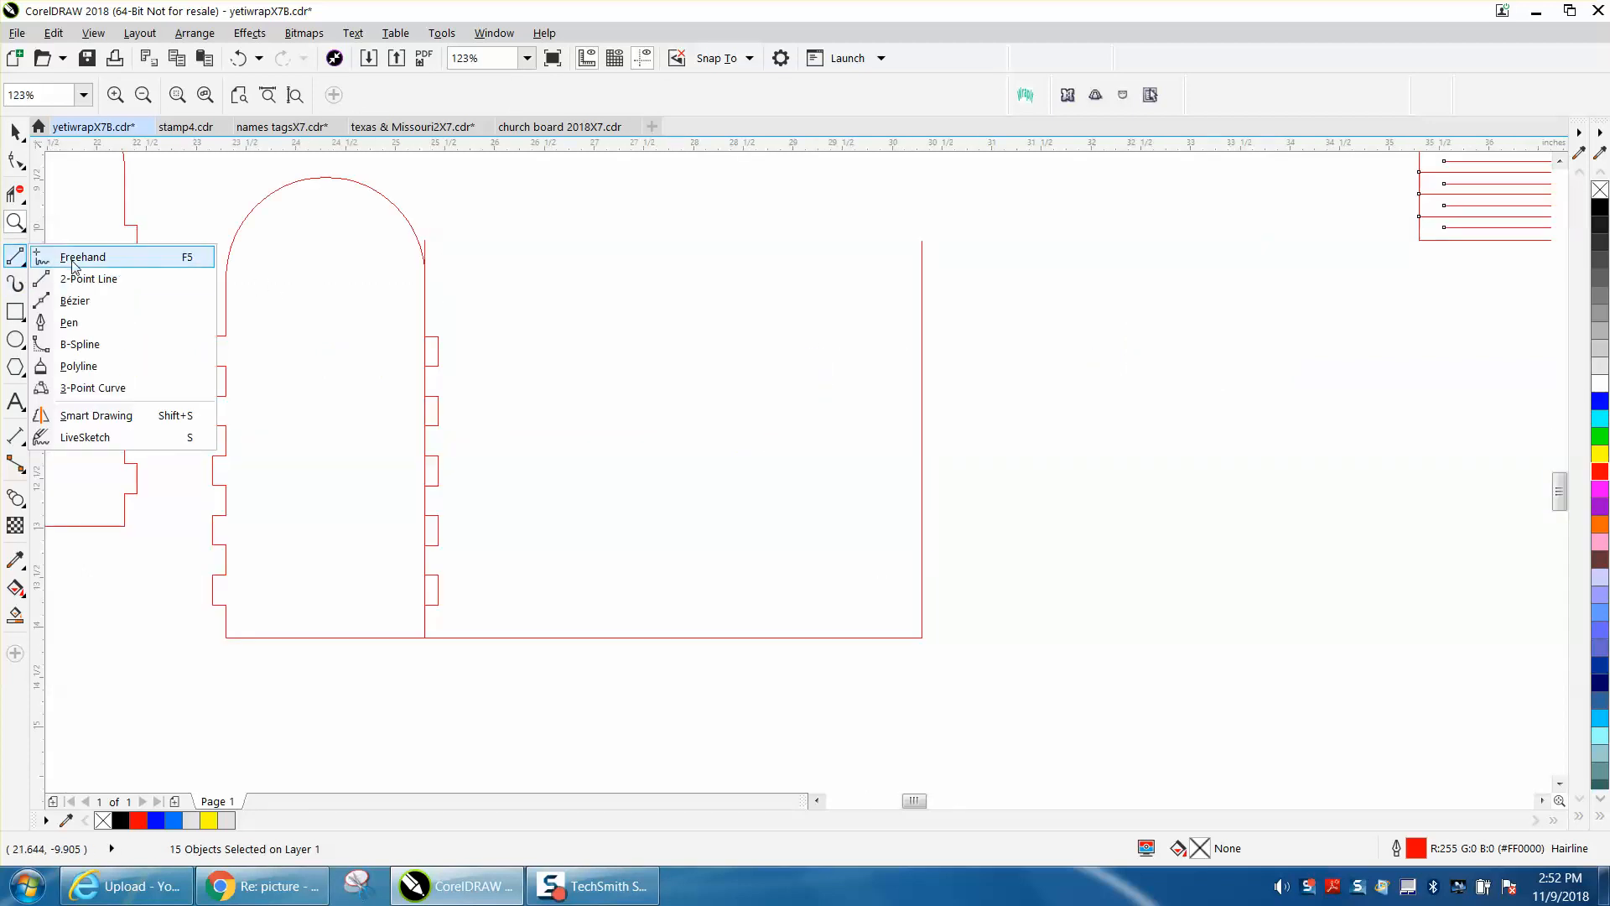
{"action": "left_click", "coordinate": [89, 279]}
{"action": "left_click_drag", "start_coordinate": [424, 241], "coordinate": [921, 241]}
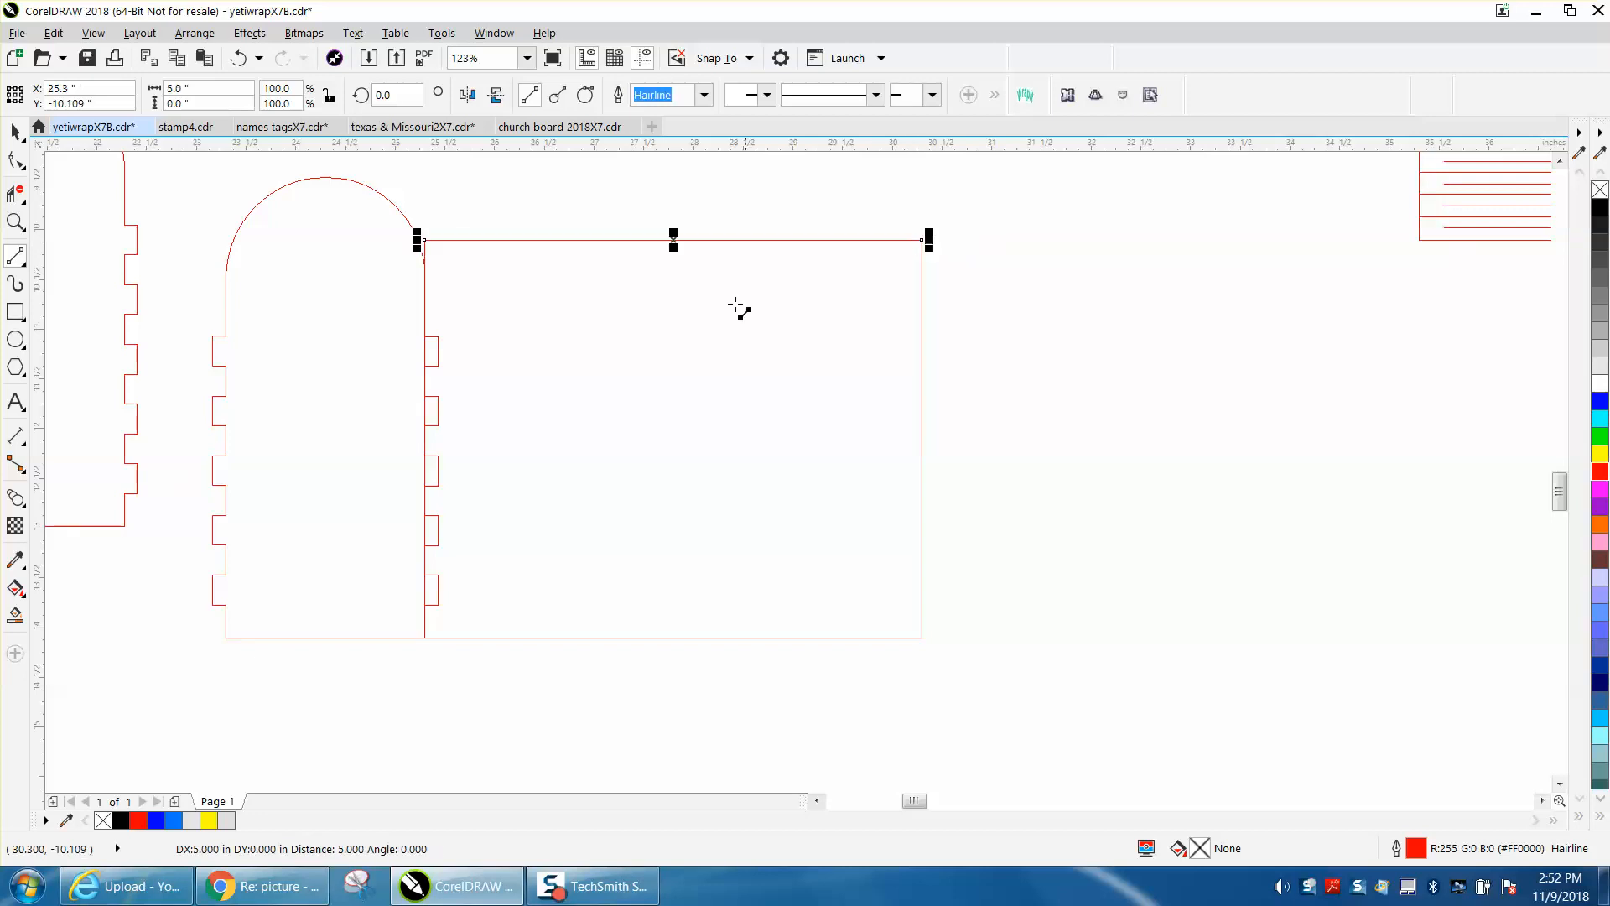
Step: Smart-fill the closed rectangle beside the arched panel in black, leaving out the panel's fingers
{"action": "left_click", "coordinate": [15, 614]}
{"action": "left_click", "coordinate": [559, 550]}
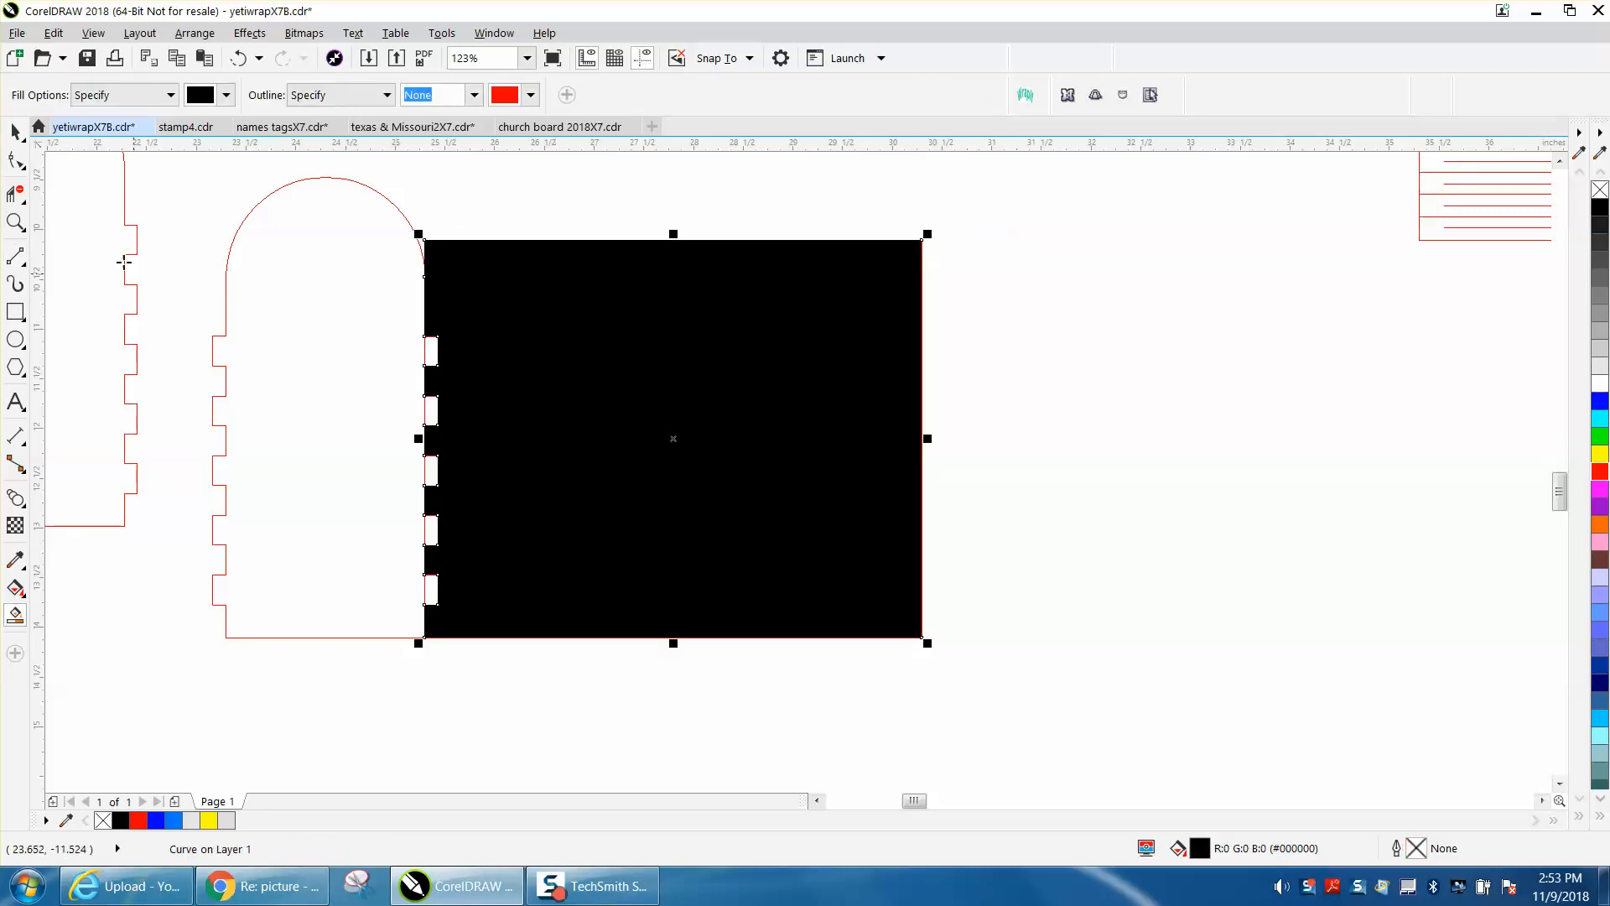
{"action": "left_click", "coordinate": [15, 131]}
{"action": "scroll", "coordinate": [786, 376], "scroll_direction": "down", "scroll_amount": 2}
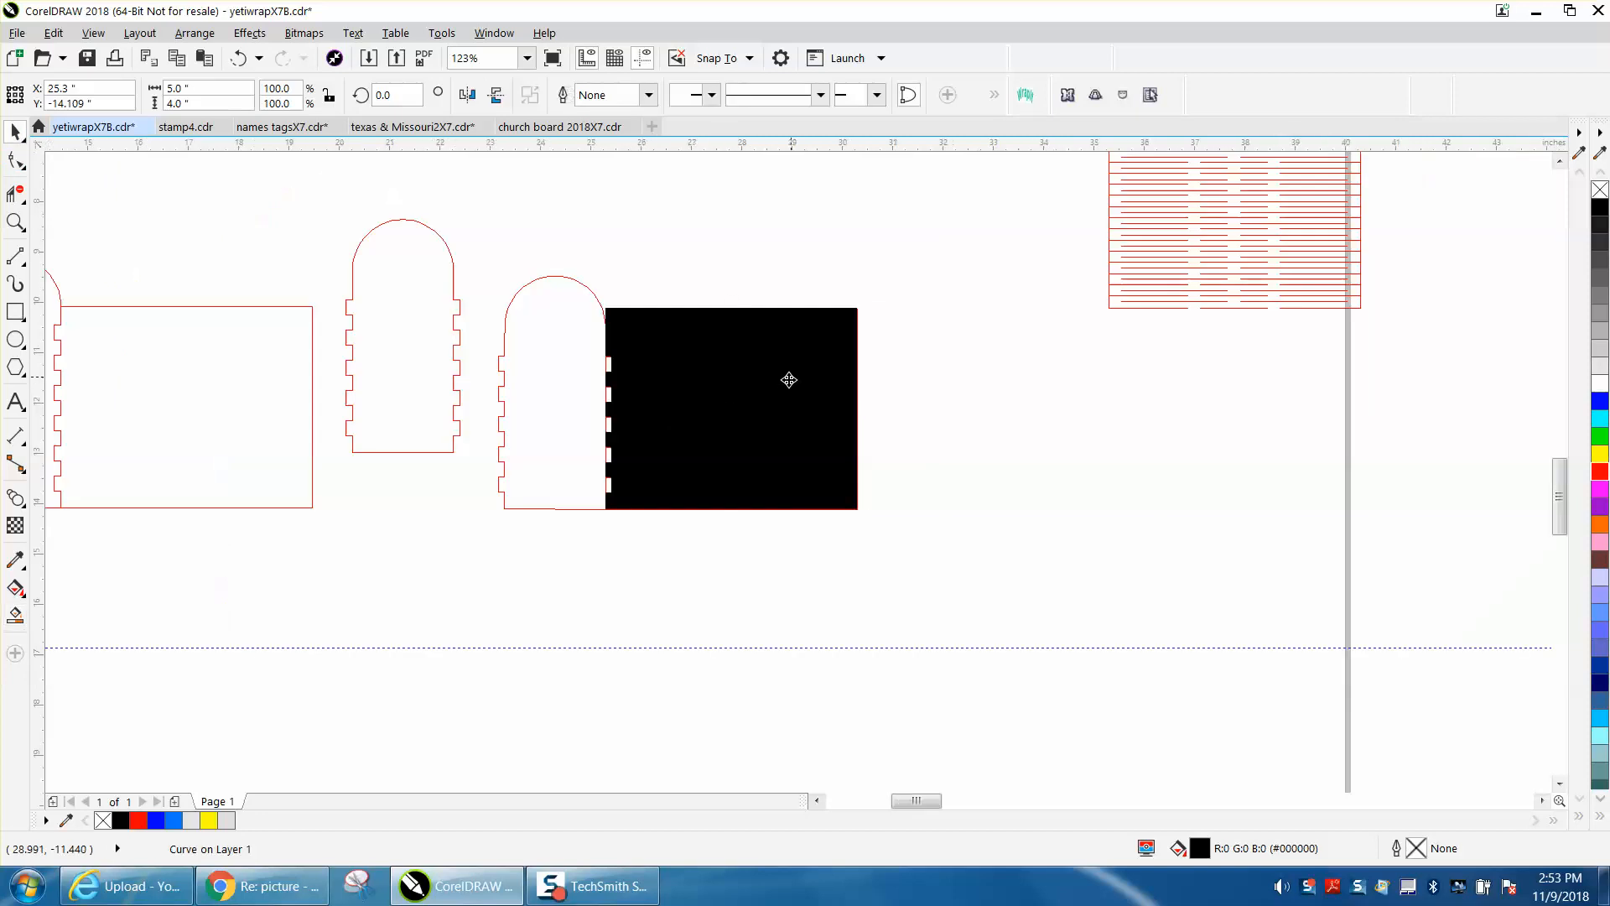
Step: Remove the notched shape's fill, move it 10 inches to the right beneath the hinge lines, and outline it in red
{"action": "left_click", "coordinate": [1600, 189]}
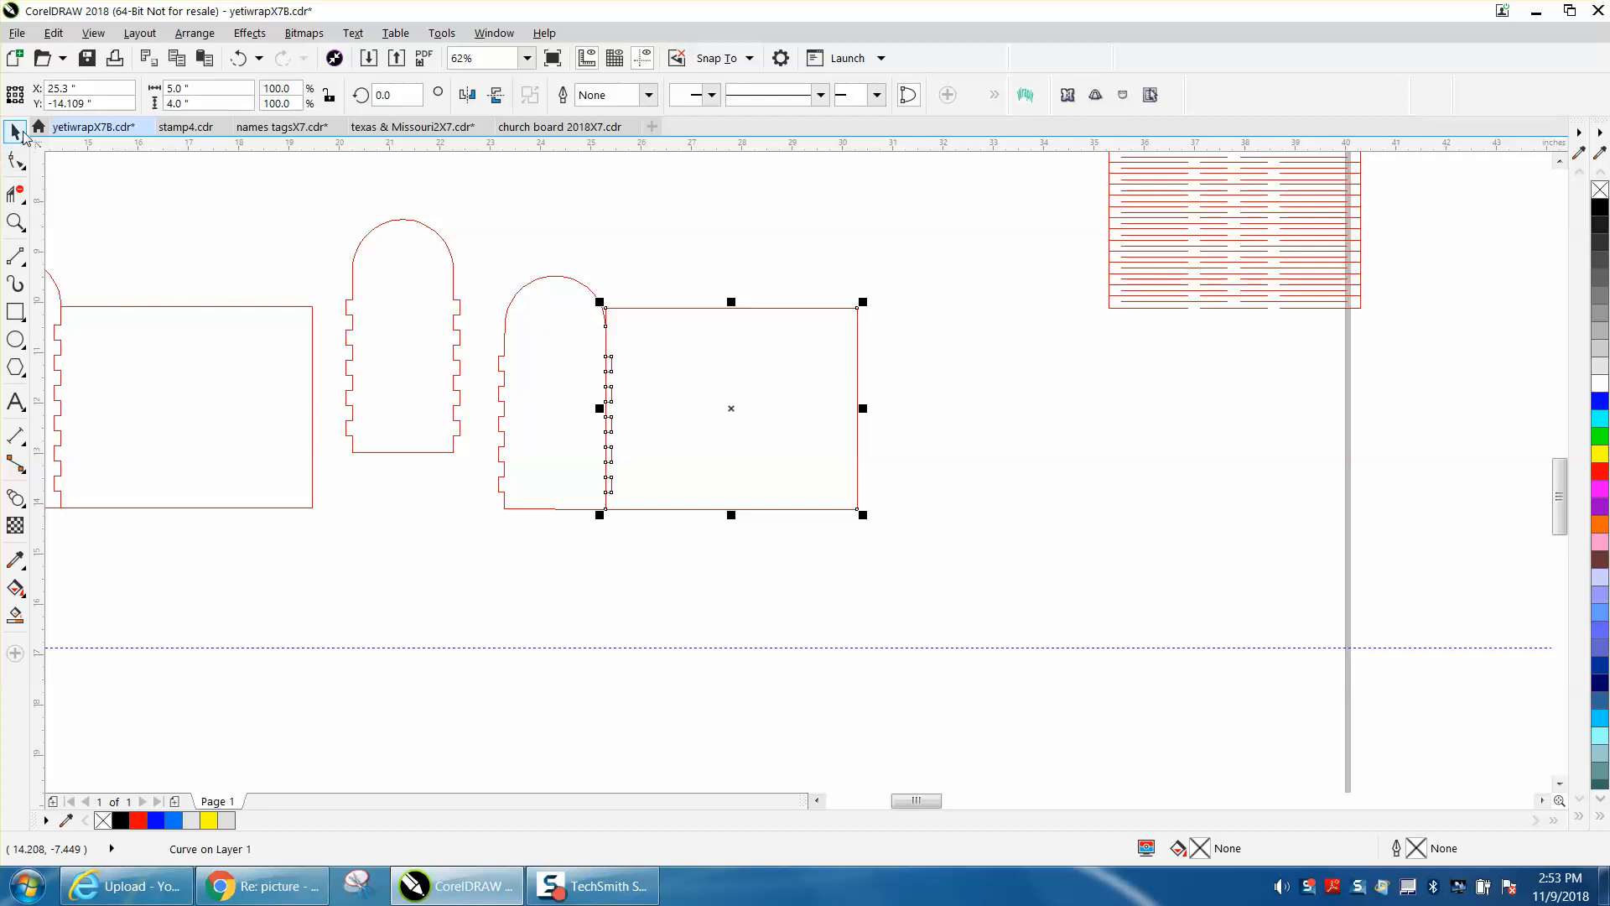
{"action": "key", "text": "Right"}
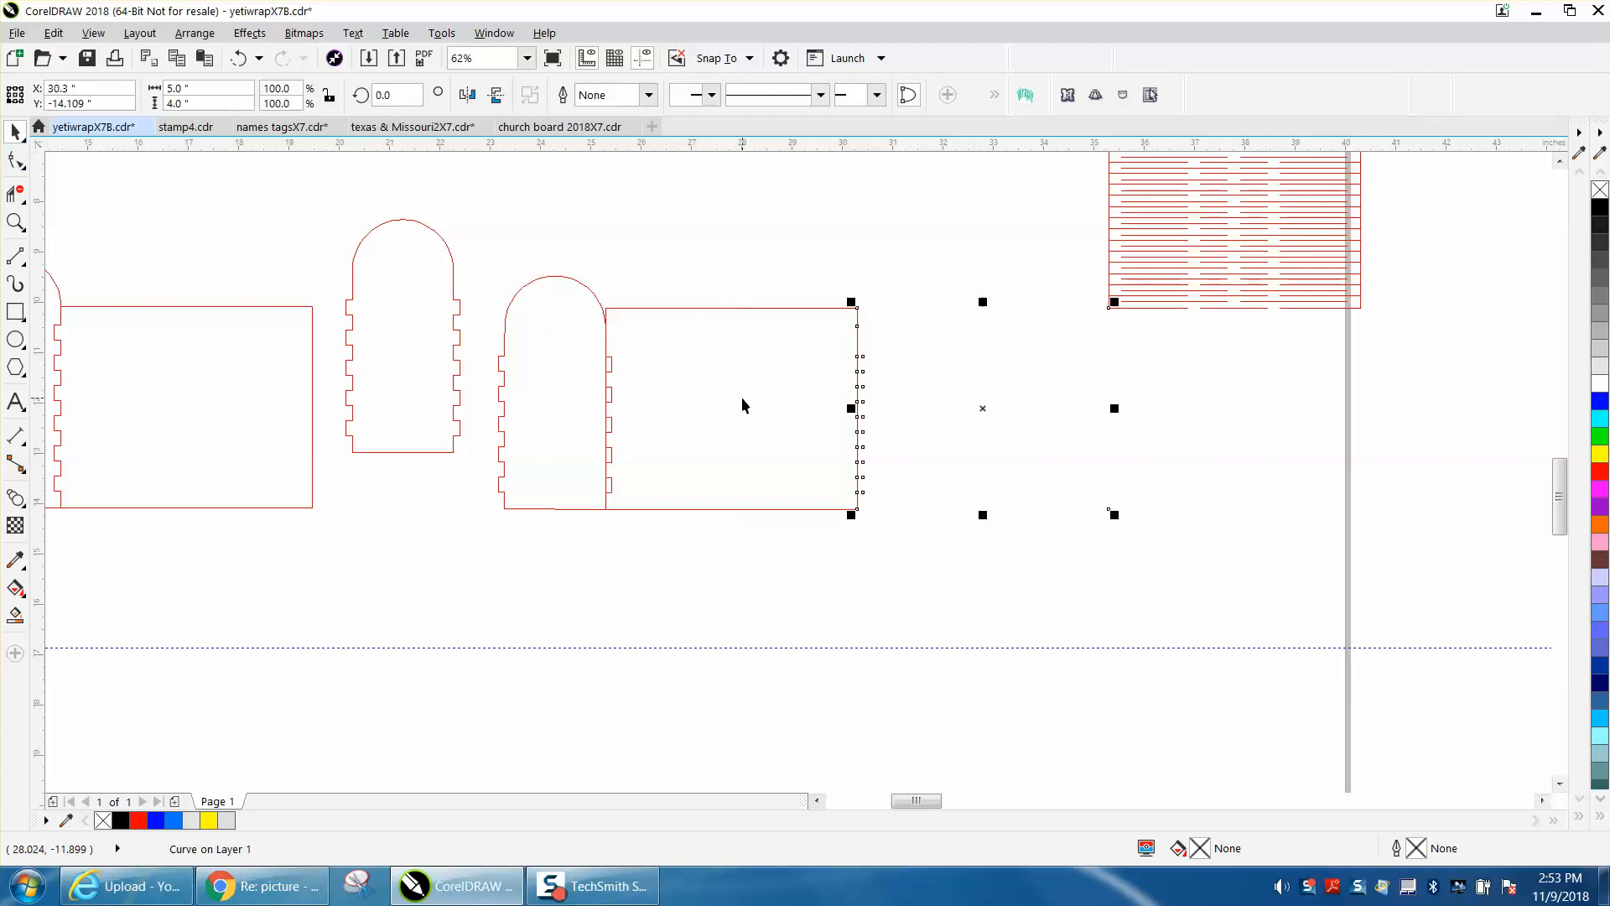
{"action": "key", "text": "Right"}
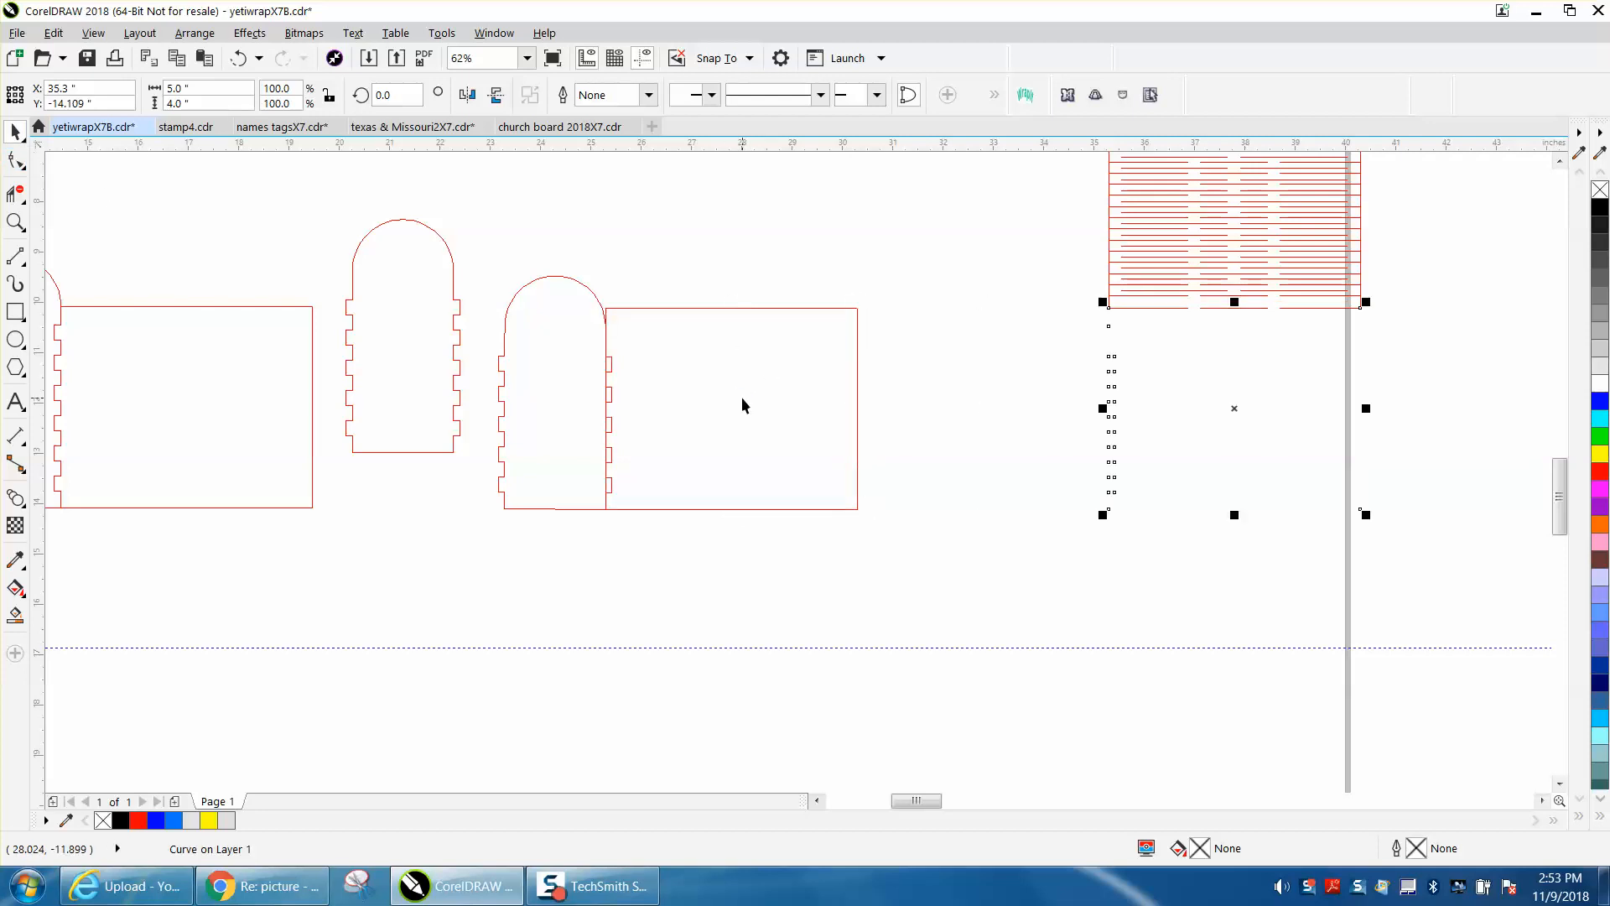
{"action": "right_click", "coordinate": [1600, 472]}
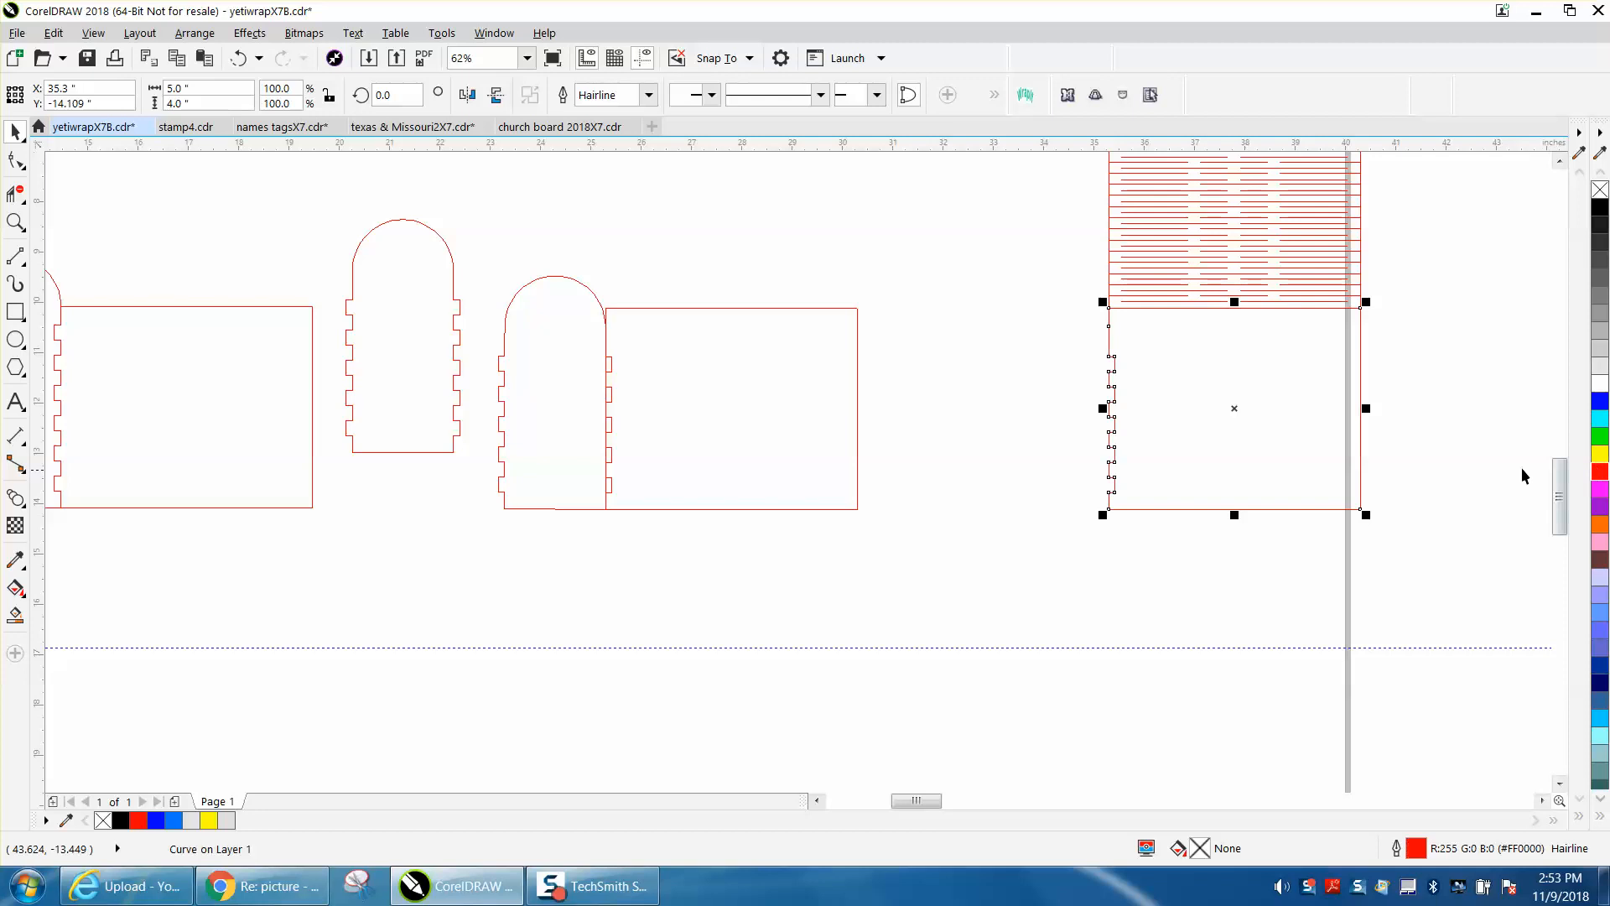
Step: Delete the old rectangle lines and the added top line beside the arched panel
{"action": "left_click", "coordinate": [859, 369]}
{"action": "left_click", "coordinate": [856, 369]}
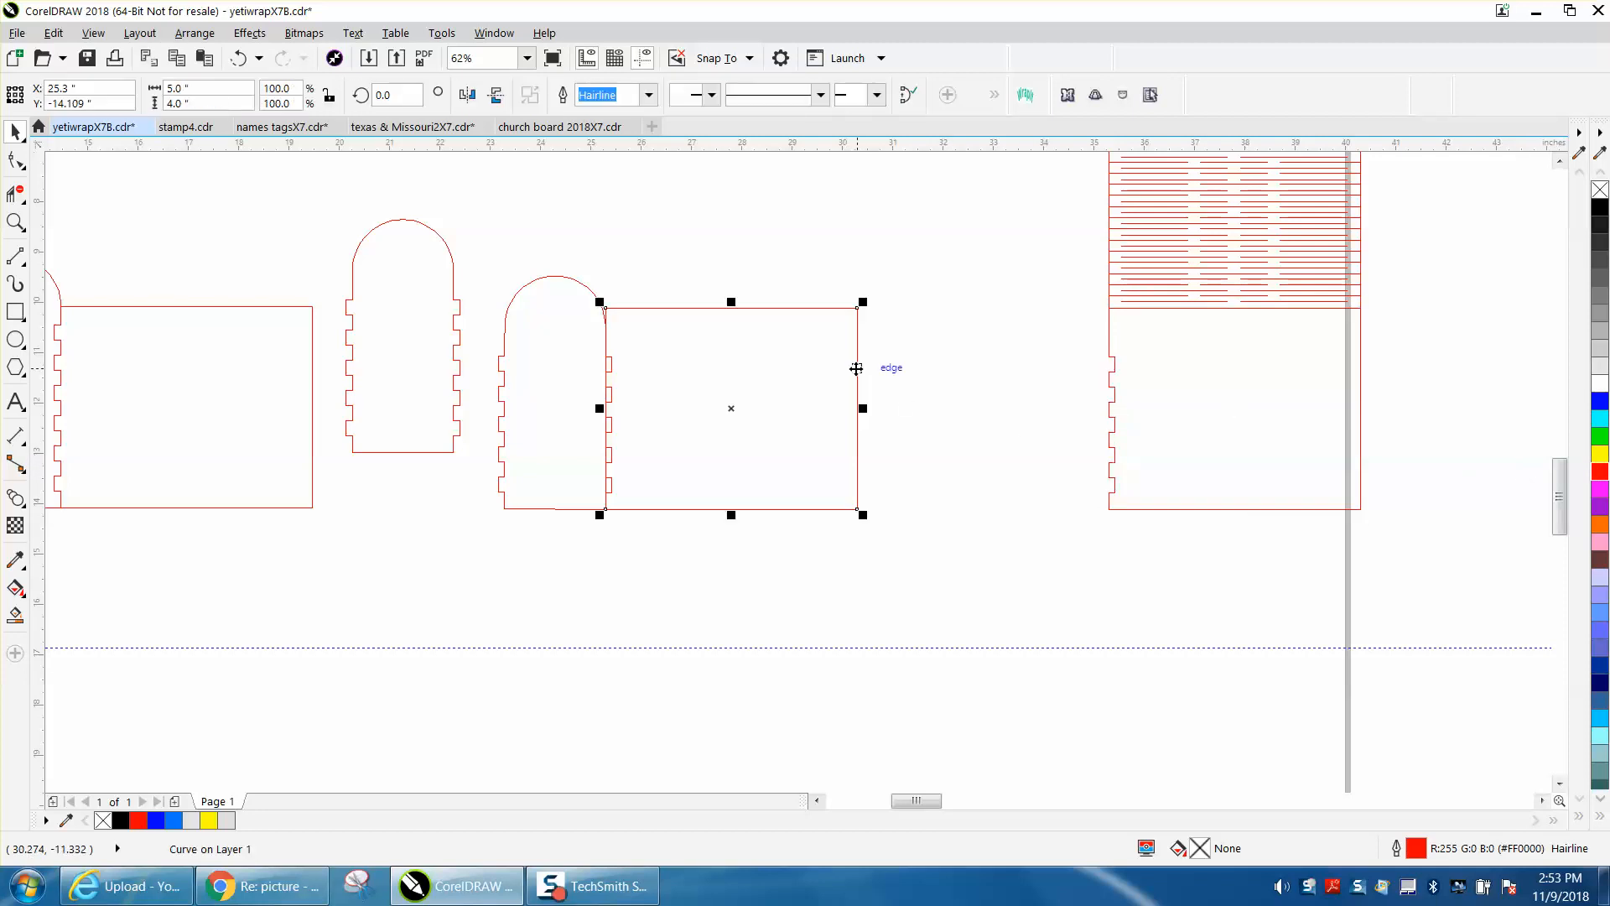
{"action": "key", "text": "Delete"}
{"action": "left_click", "coordinate": [772, 308]}
{"action": "key", "text": "Delete"}
Step: Select the hinge lines together with the notched panel and move them 10 inches left against the arched panel
{"action": "scroll", "coordinate": [967, 333], "scroll_direction": "down", "scroll_amount": 1}
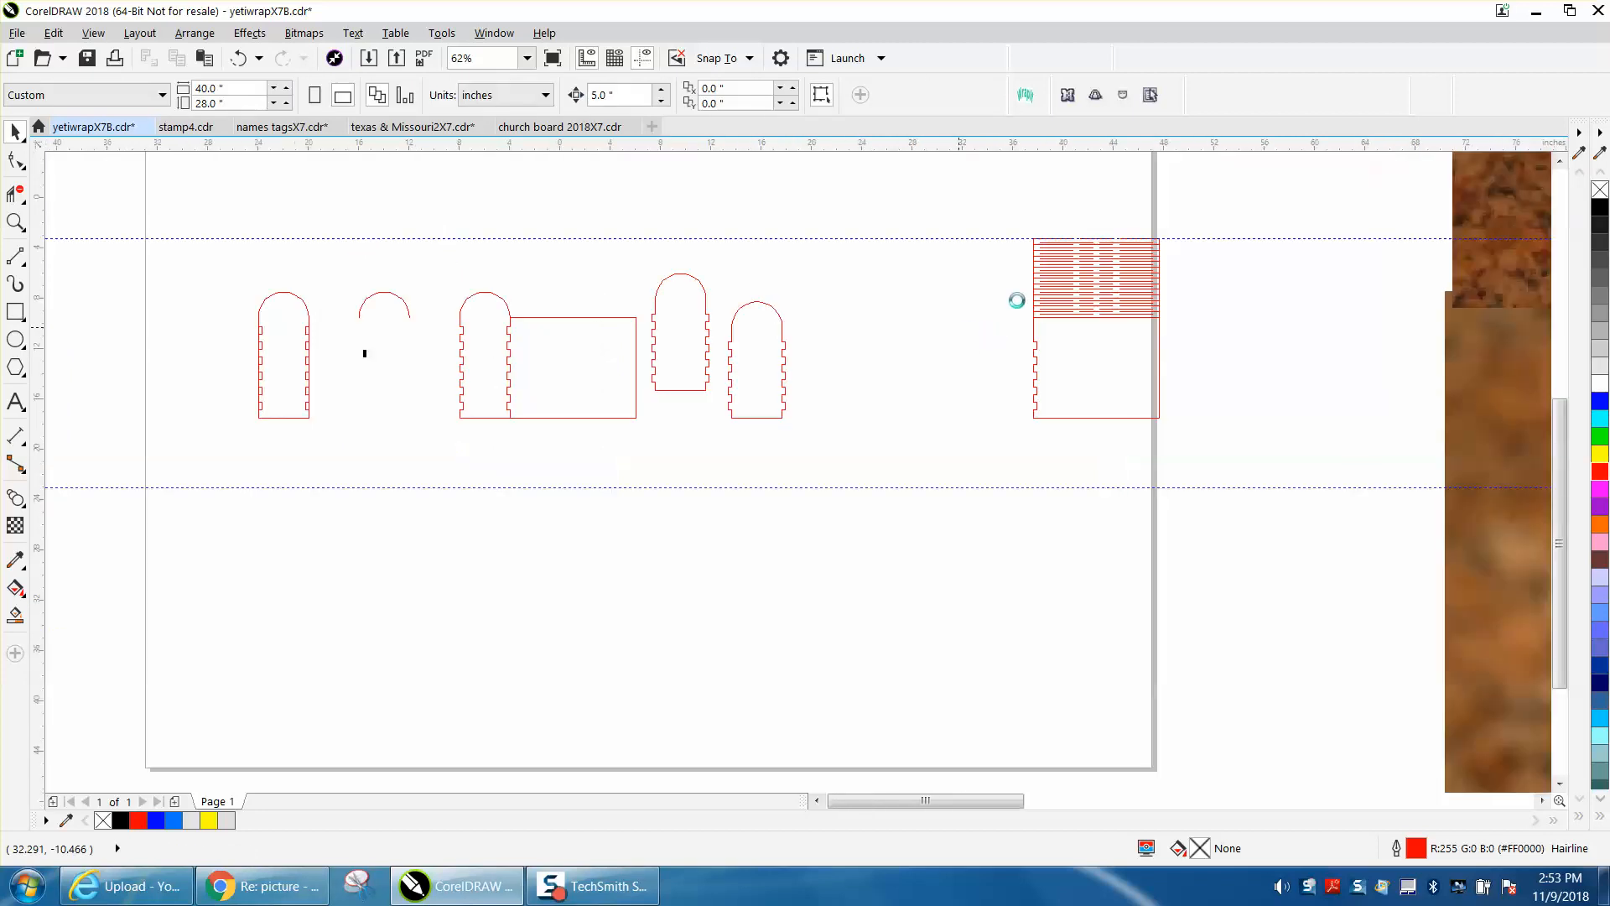
{"action": "scroll", "coordinate": [1012, 232], "scroll_direction": "down", "scroll_amount": 1}
{"action": "left_click_drag", "start_coordinate": [1057, 385], "coordinate": [1067, 383]}
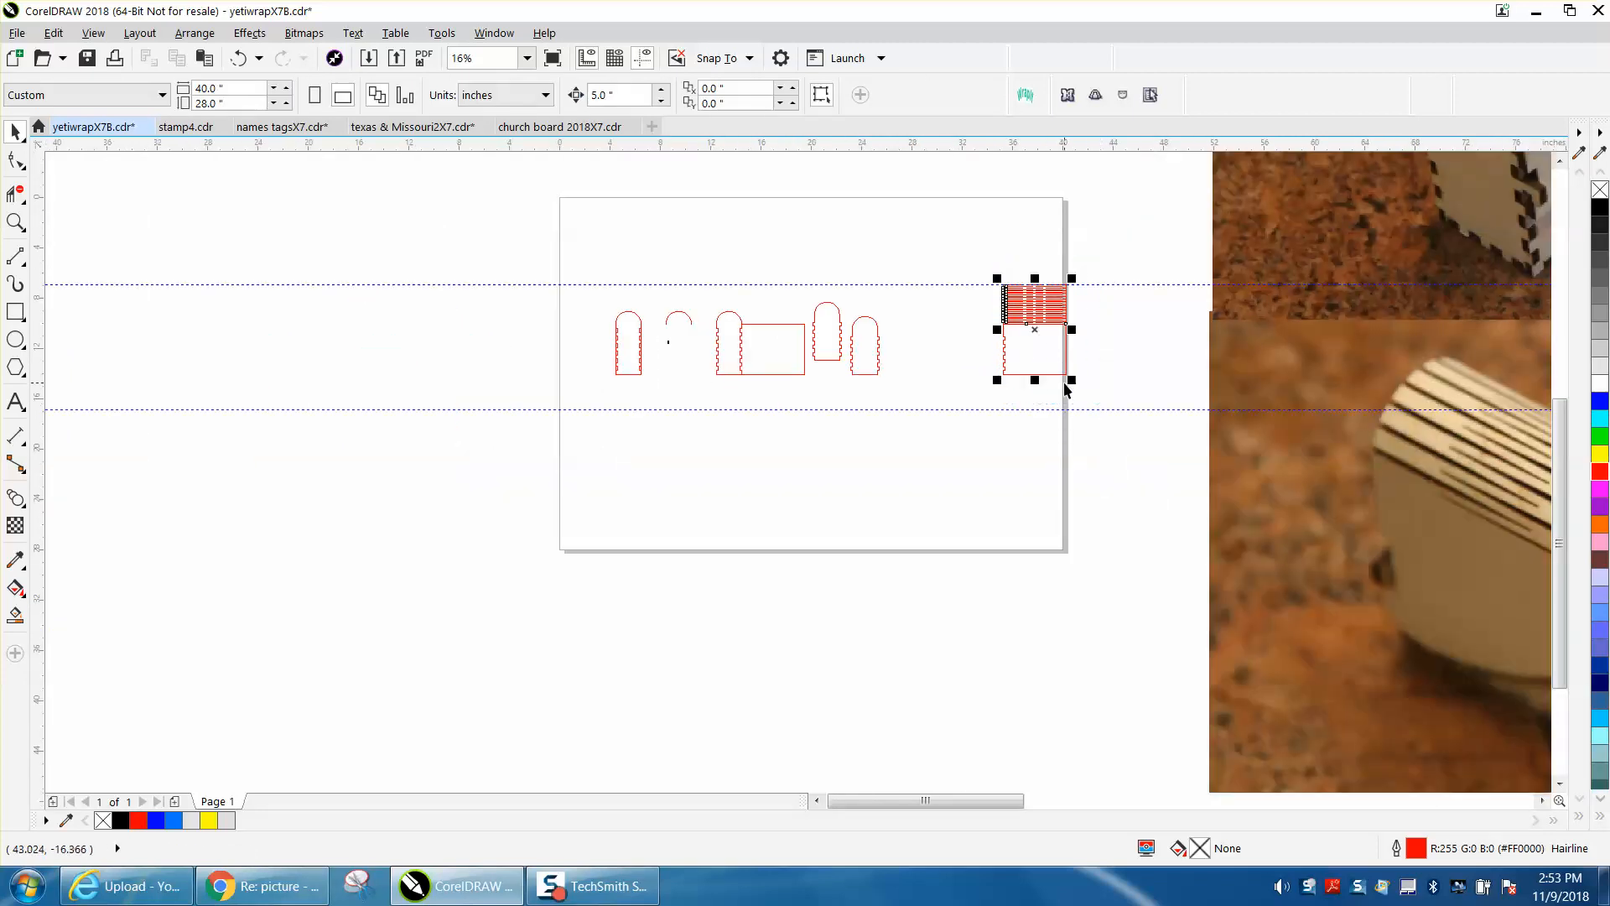
{"action": "key", "text": "shift+Left"}
{"action": "key", "text": "shift+Left"}
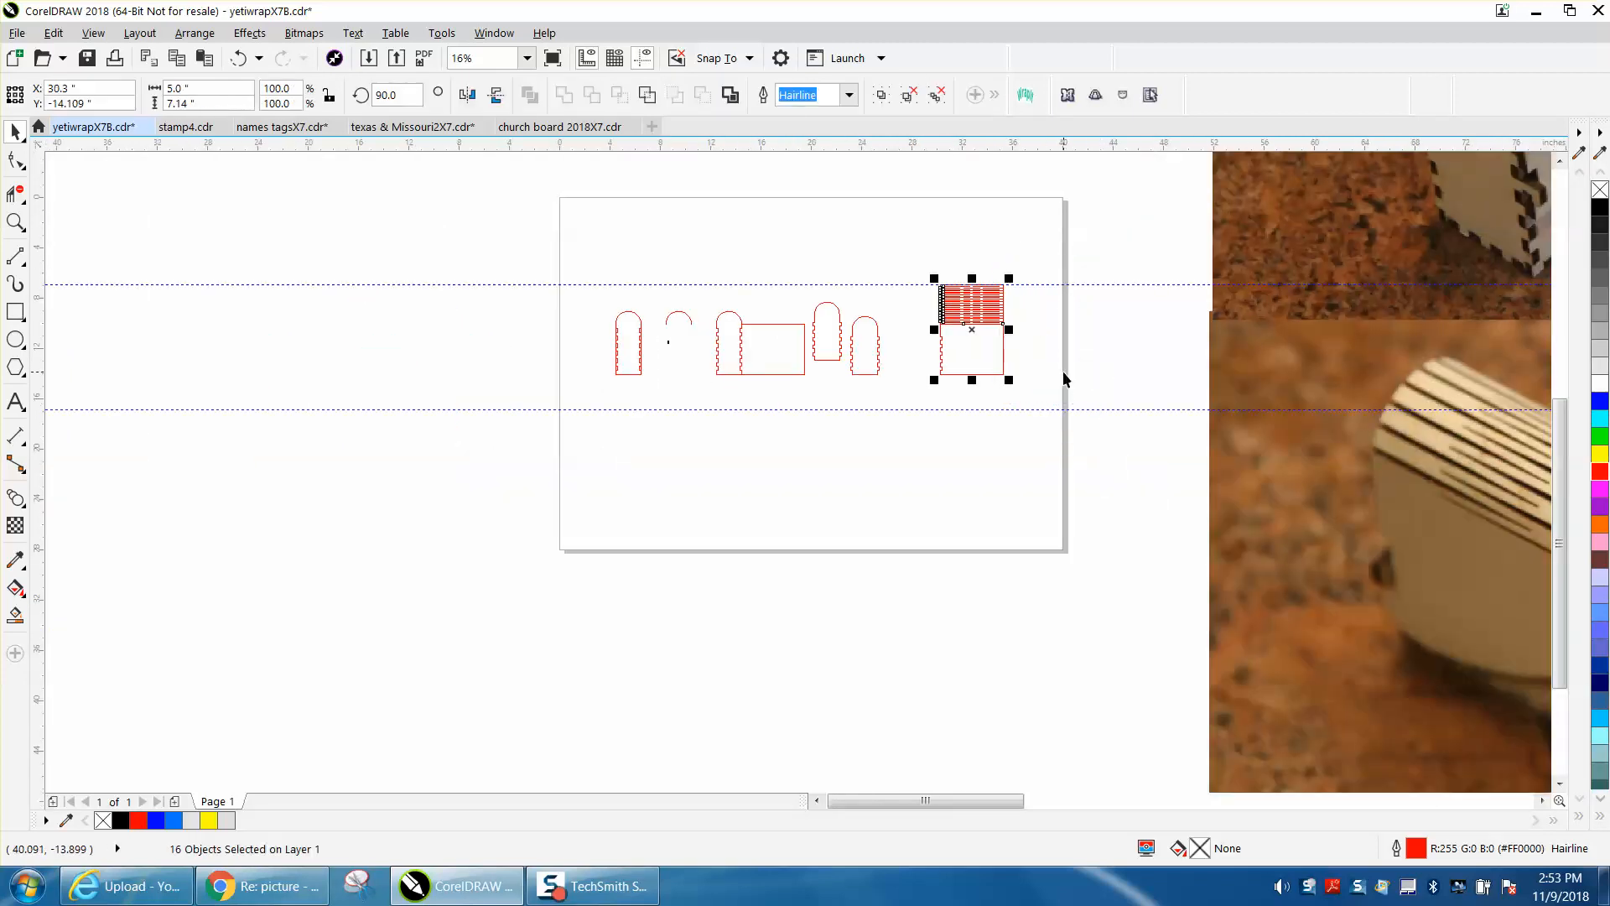
{"action": "key", "text": "z"}
{"action": "left_click_drag", "start_coordinate": [847, 262], "coordinate": [1033, 432]}
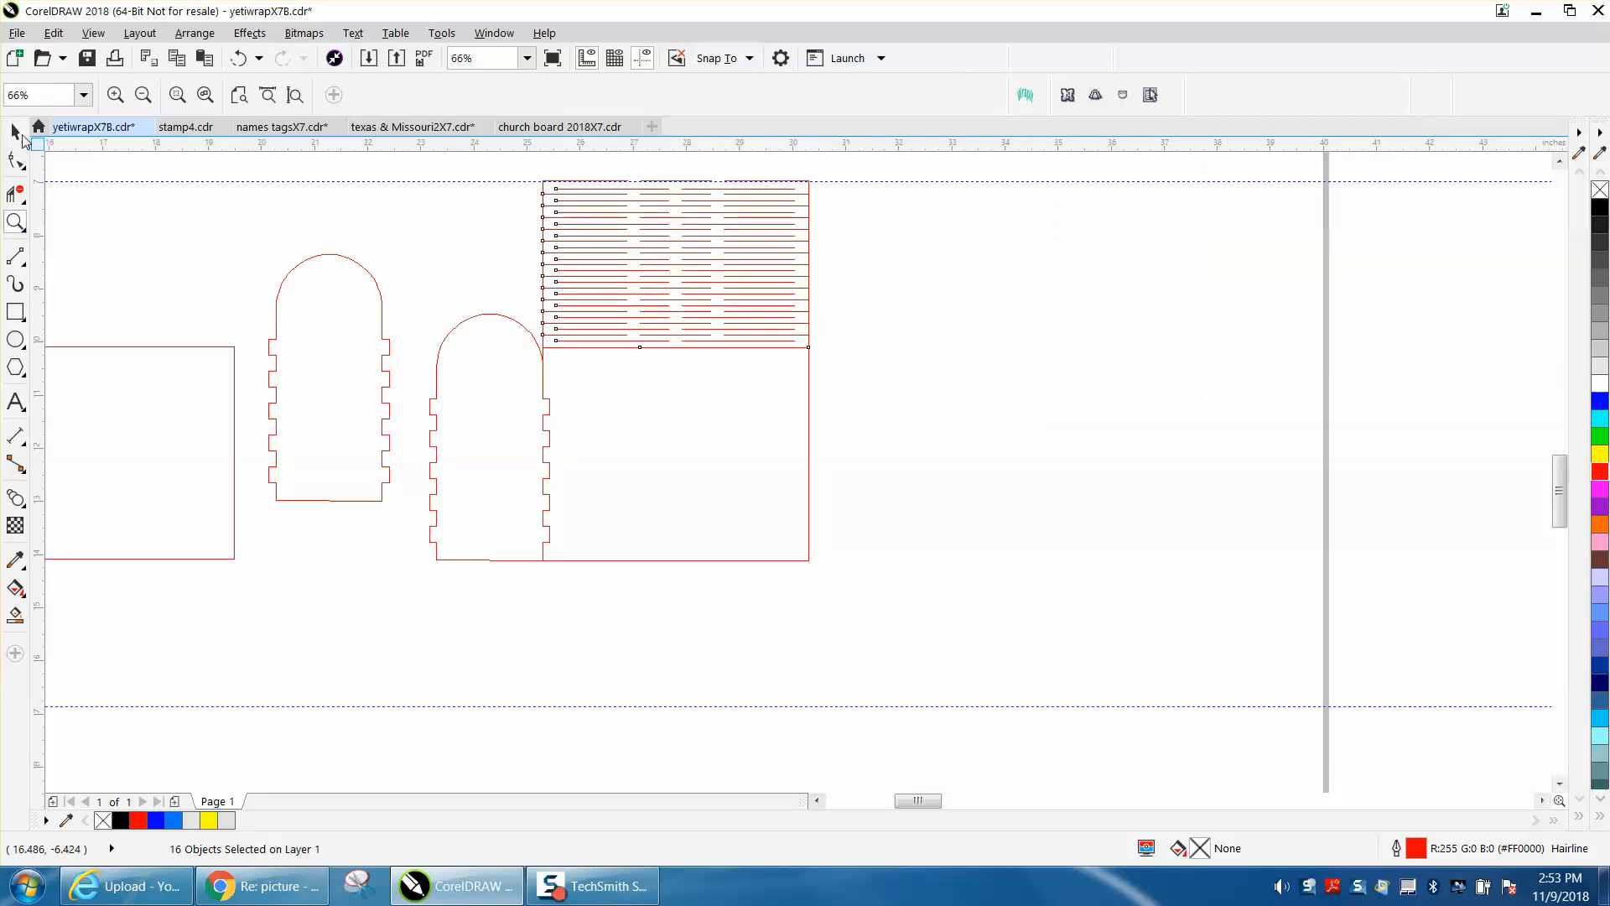
{"action": "left_click", "coordinate": [16, 132]}
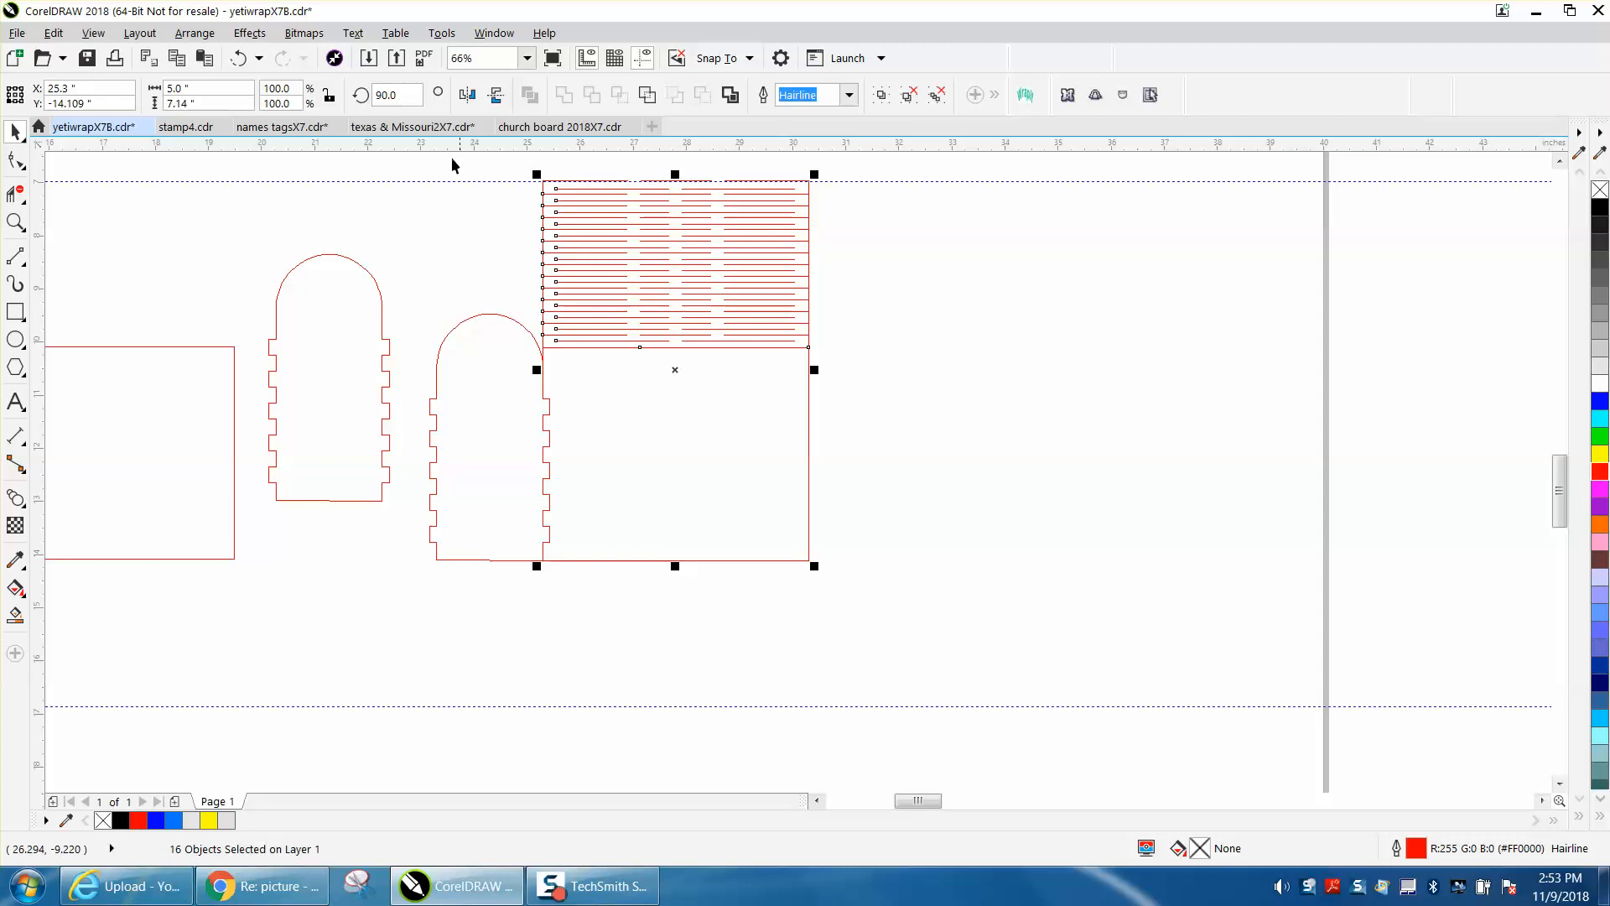
Step: Set the nudge distance to 1 inch
{"action": "left_click", "coordinate": [444, 201]}
{"action": "double_click", "coordinate": [604, 94]}
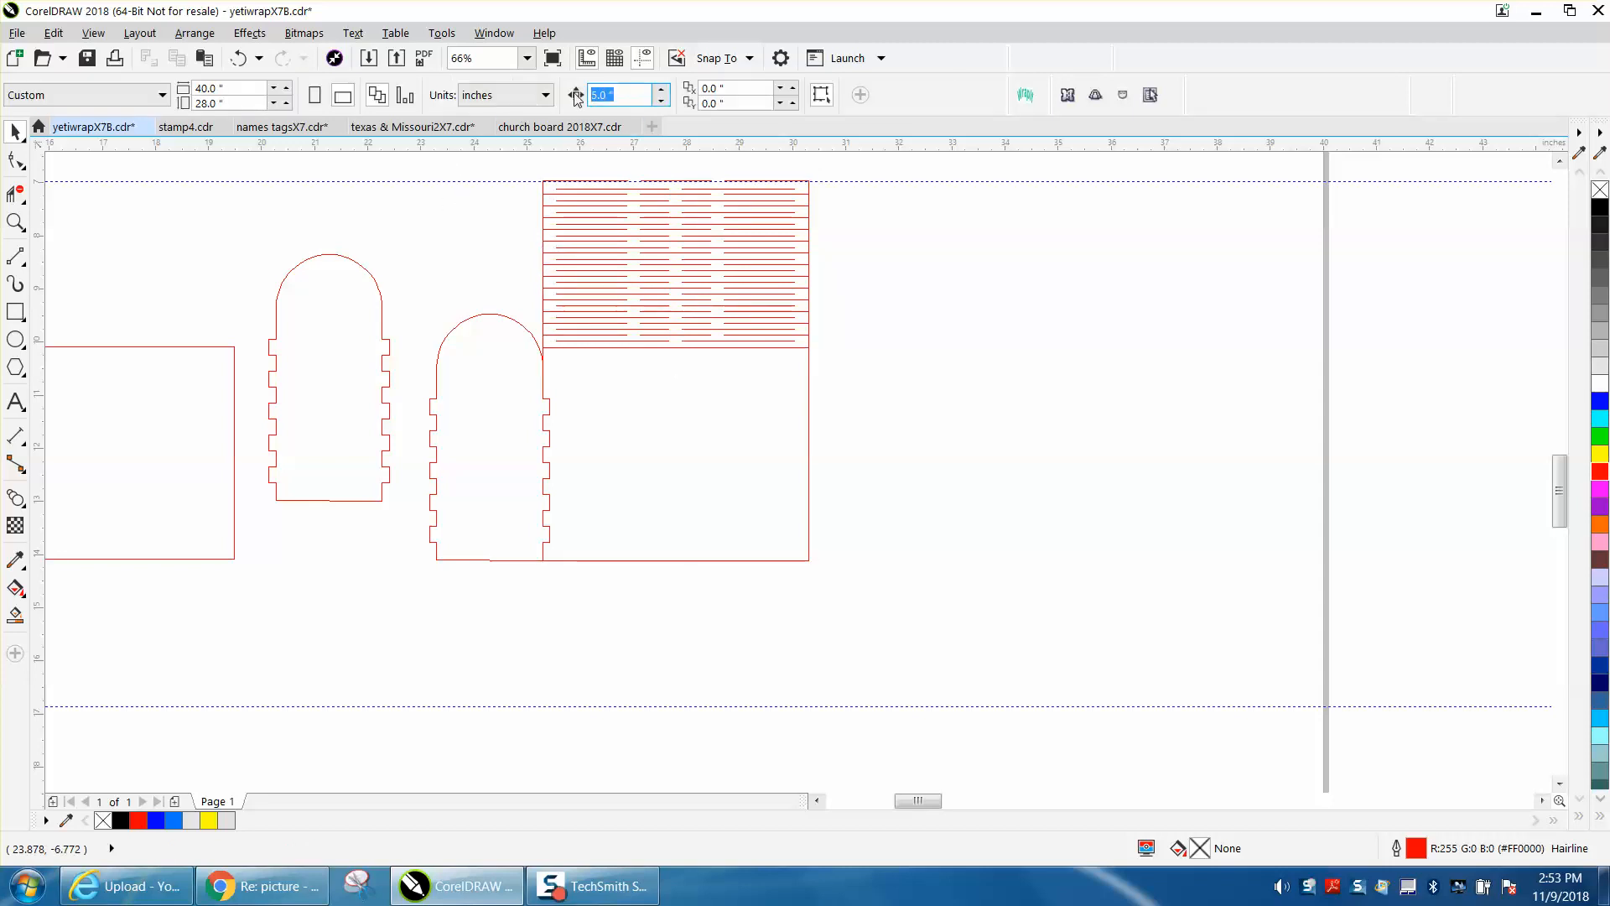
{"action": "type", "text": "1"}
{"action": "left_click", "coordinate": [543, 208]}
{"action": "key", "text": "Right"}
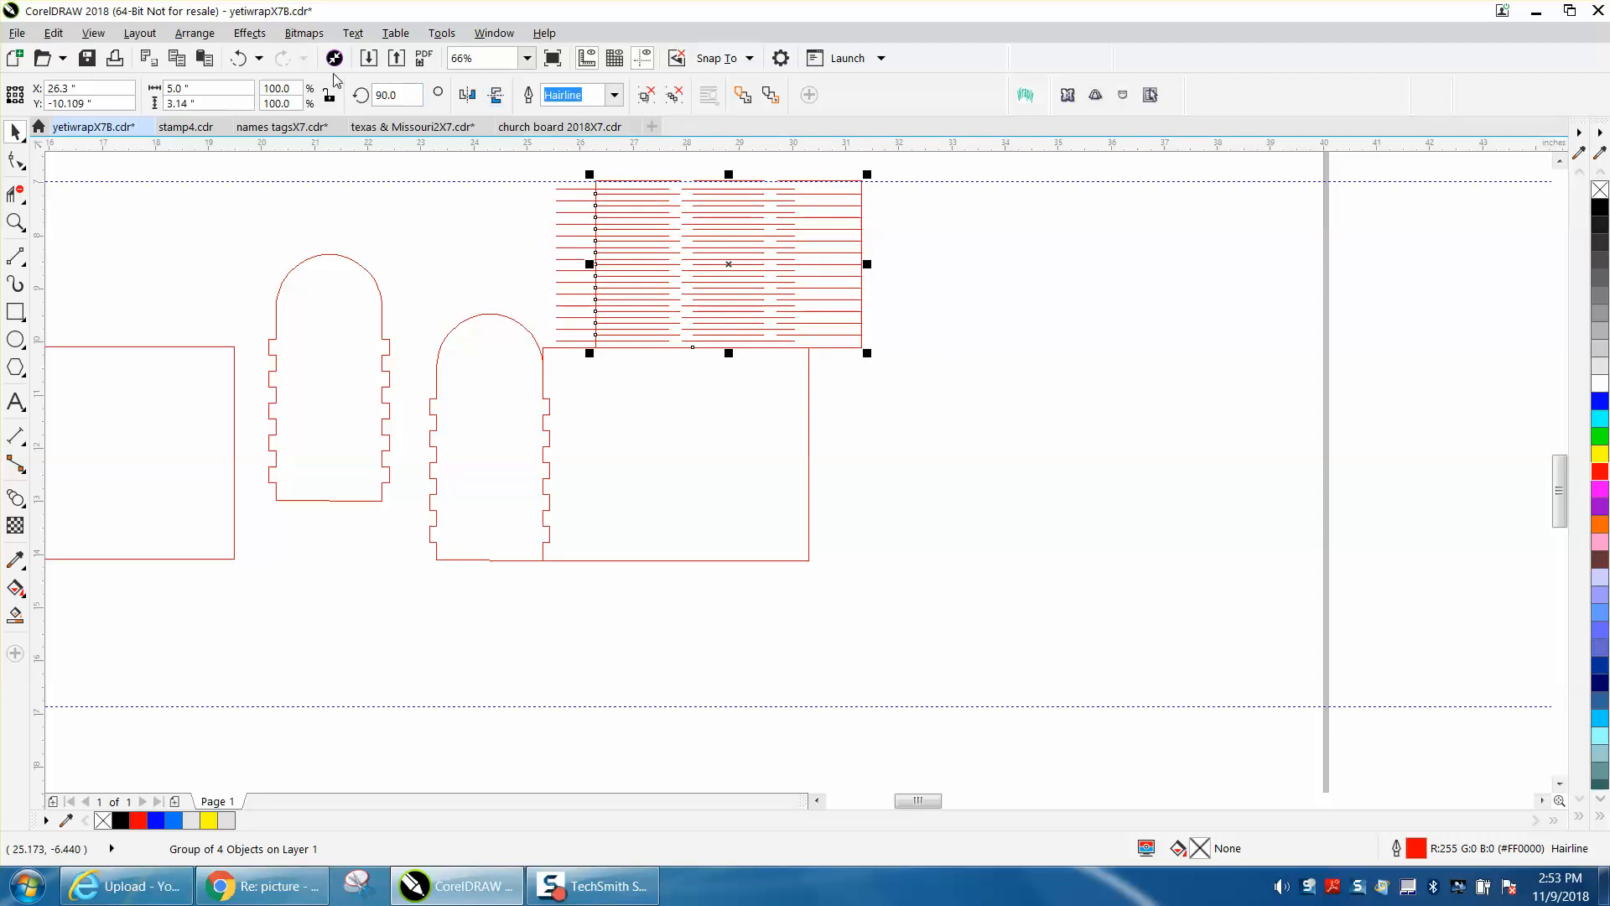
{"action": "left_click", "coordinate": [250, 61]}
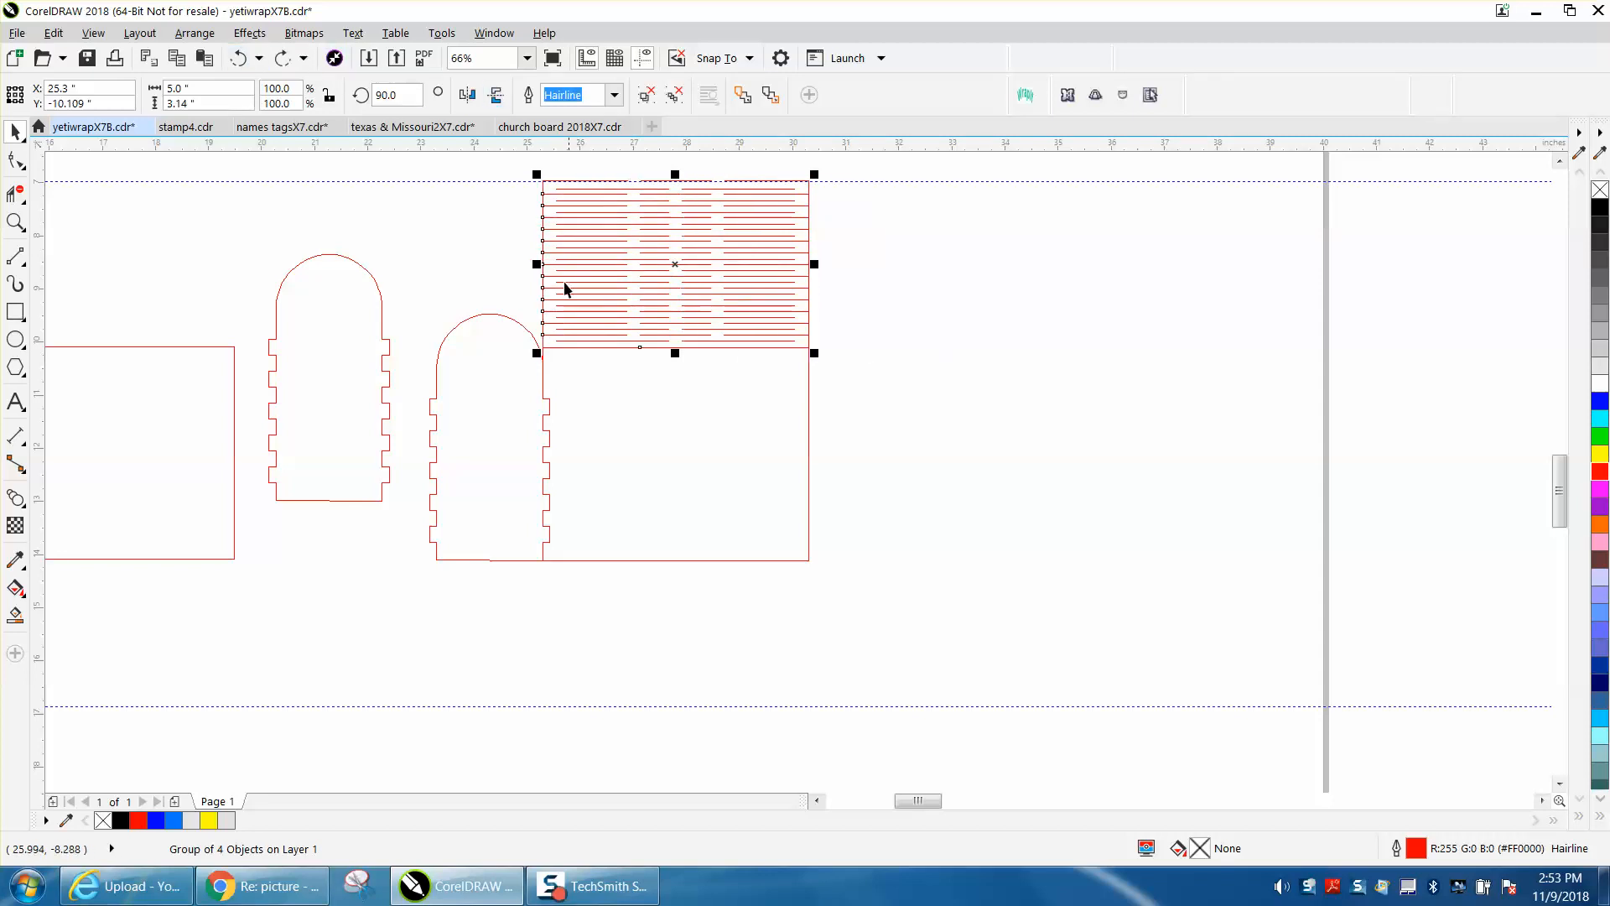
Step: Move both arched panels with outward fingers 1 inch to the left, away from the hinged side panel
{"action": "left_click", "coordinate": [490, 316]}
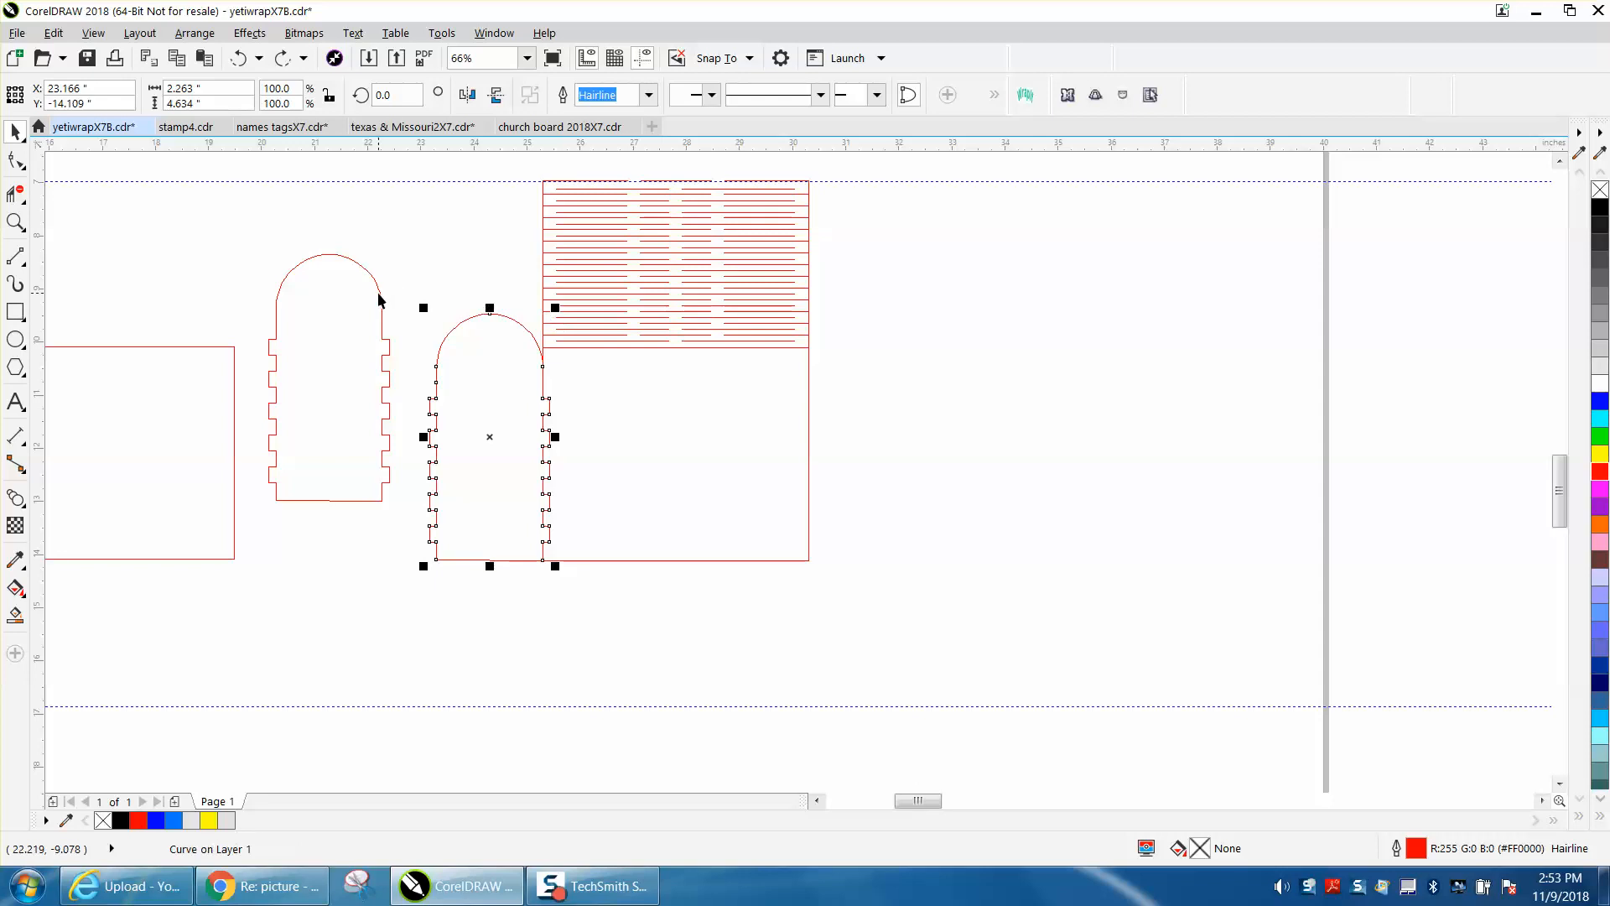
{"action": "left_click", "coordinate": [380, 300]}
{"action": "key", "text": "Left"}
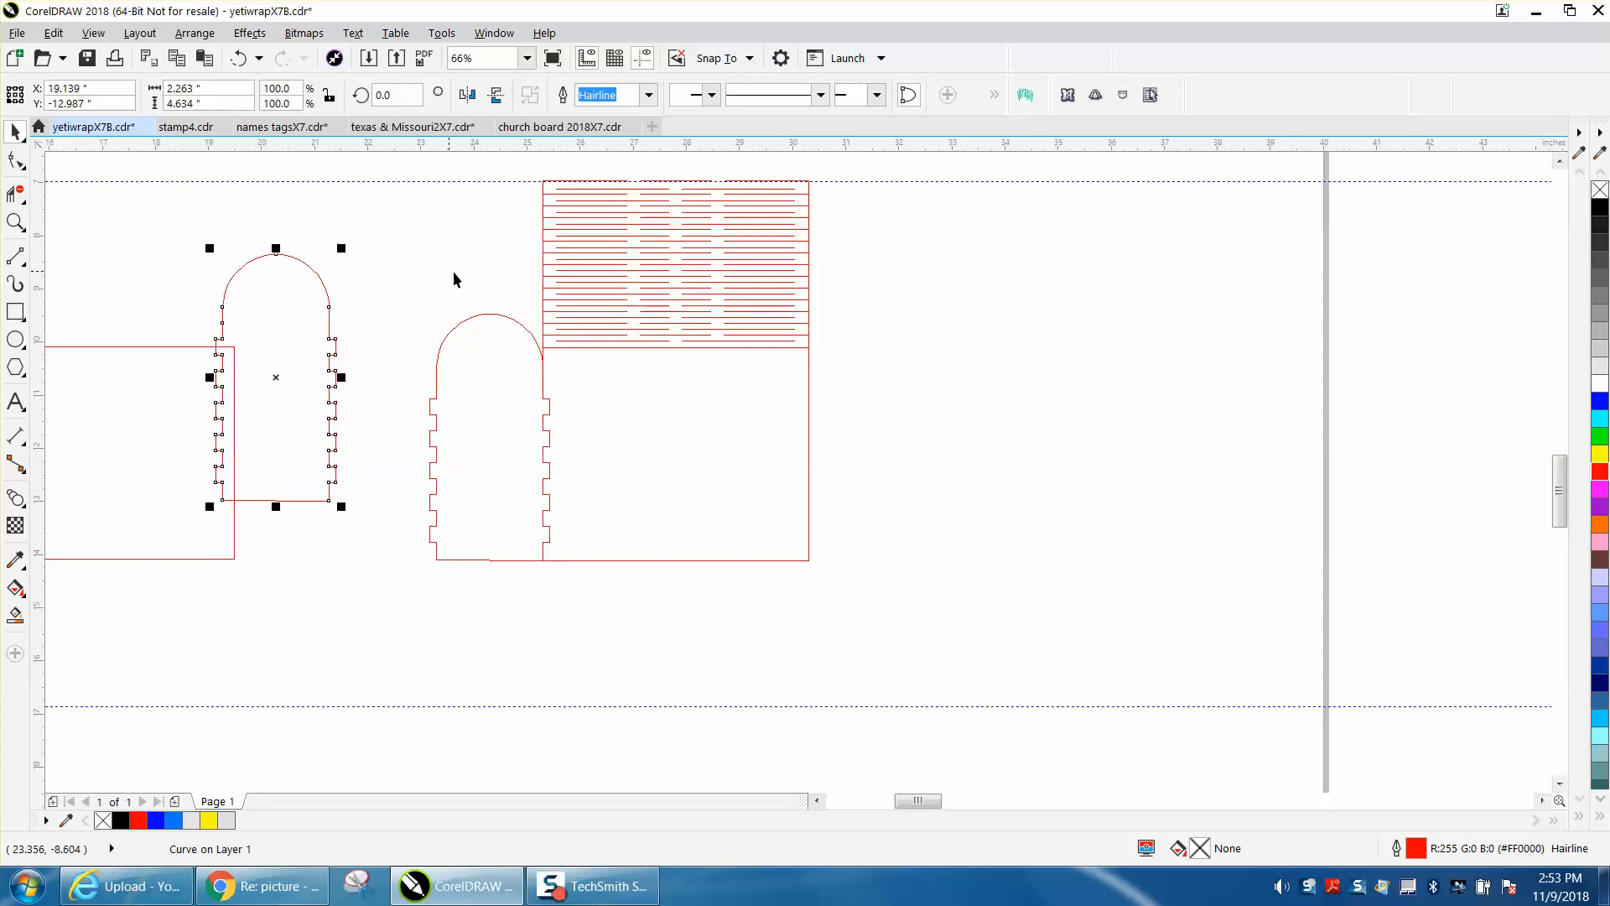
{"action": "left_click", "coordinate": [495, 313]}
{"action": "key", "text": "Left"}
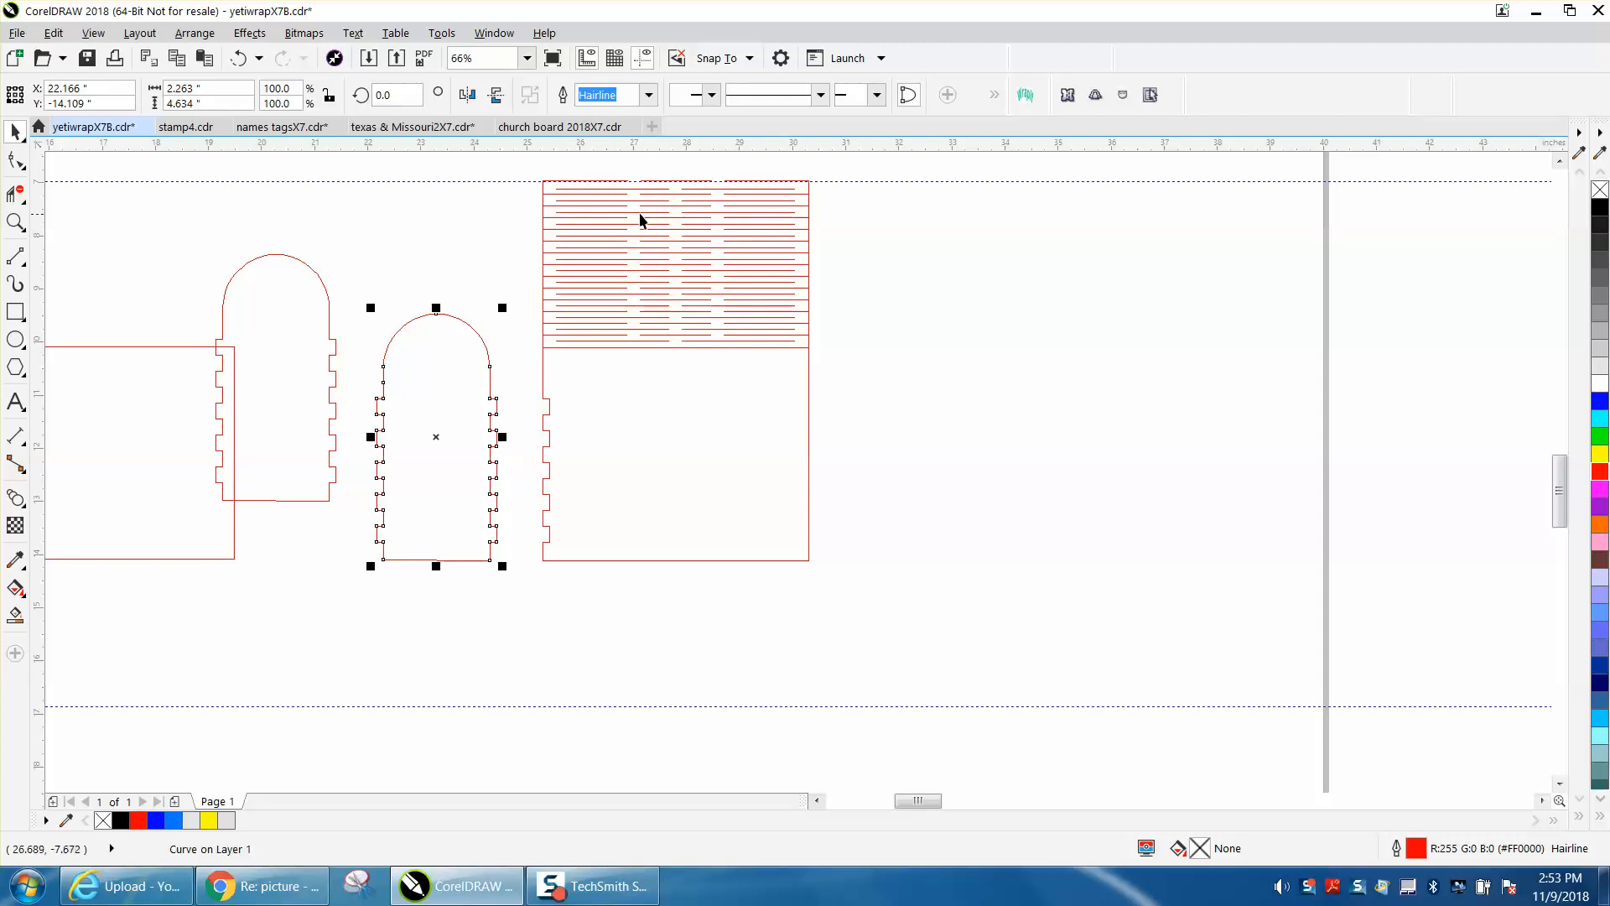
Step: Check the finger fit by moving the nearer arched panel 1 inch right against the notched side panel and back again
{"action": "left_click", "coordinate": [549, 399]}
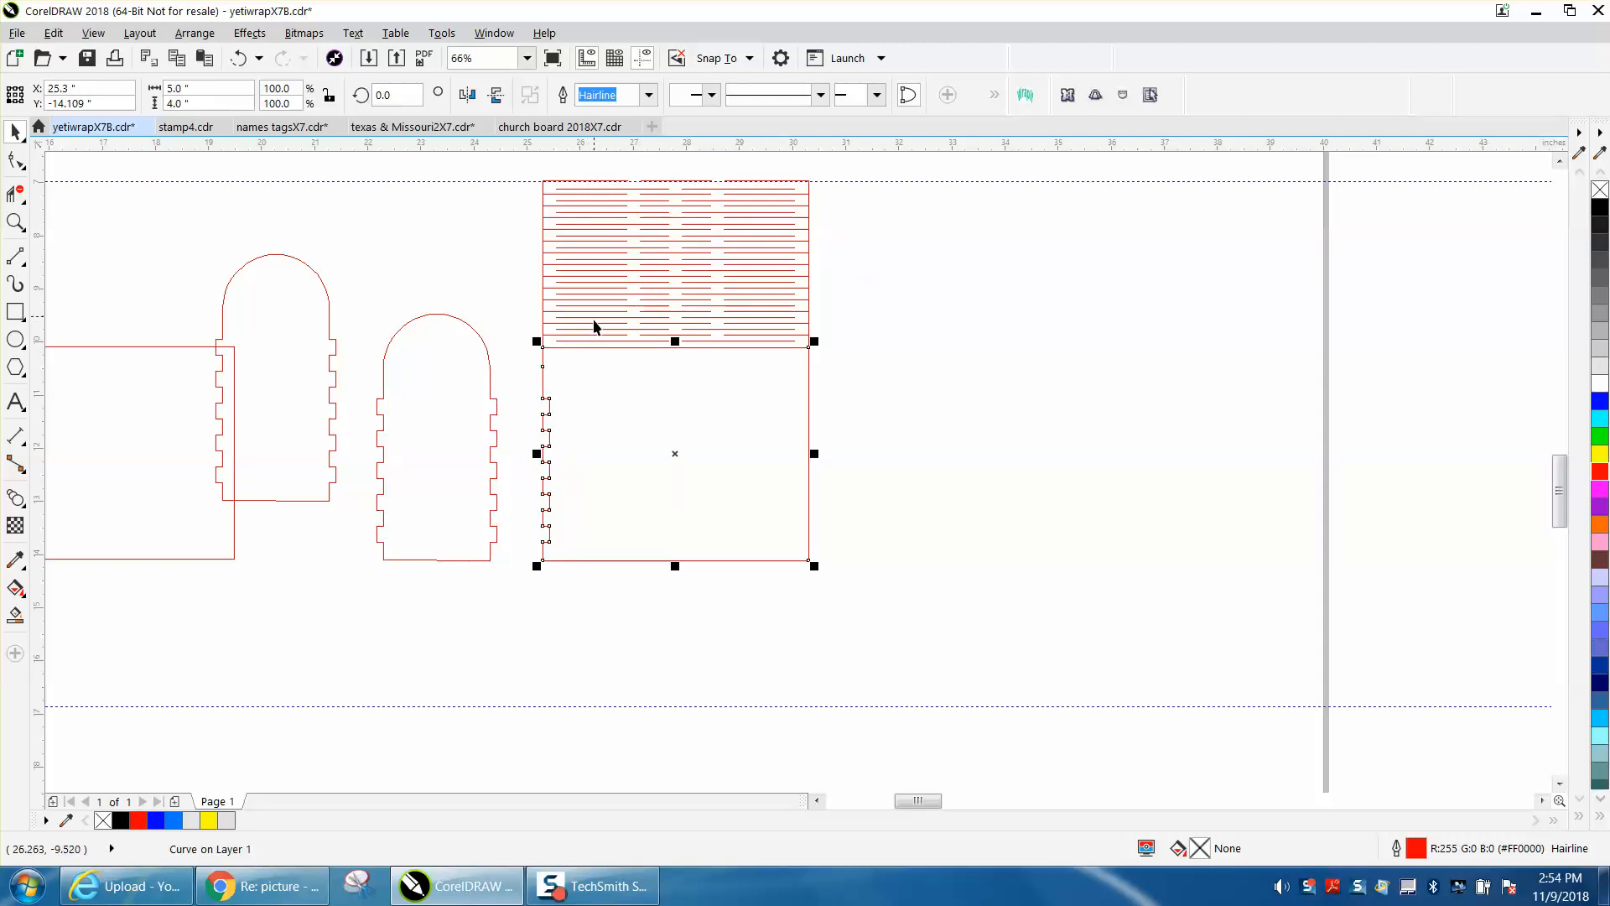
{"action": "left_click_drag", "start_coordinate": [502, 332], "coordinate": [873, 582]}
{"action": "scroll", "coordinate": [863, 513], "scroll_direction": "down", "scroll_amount": 2}
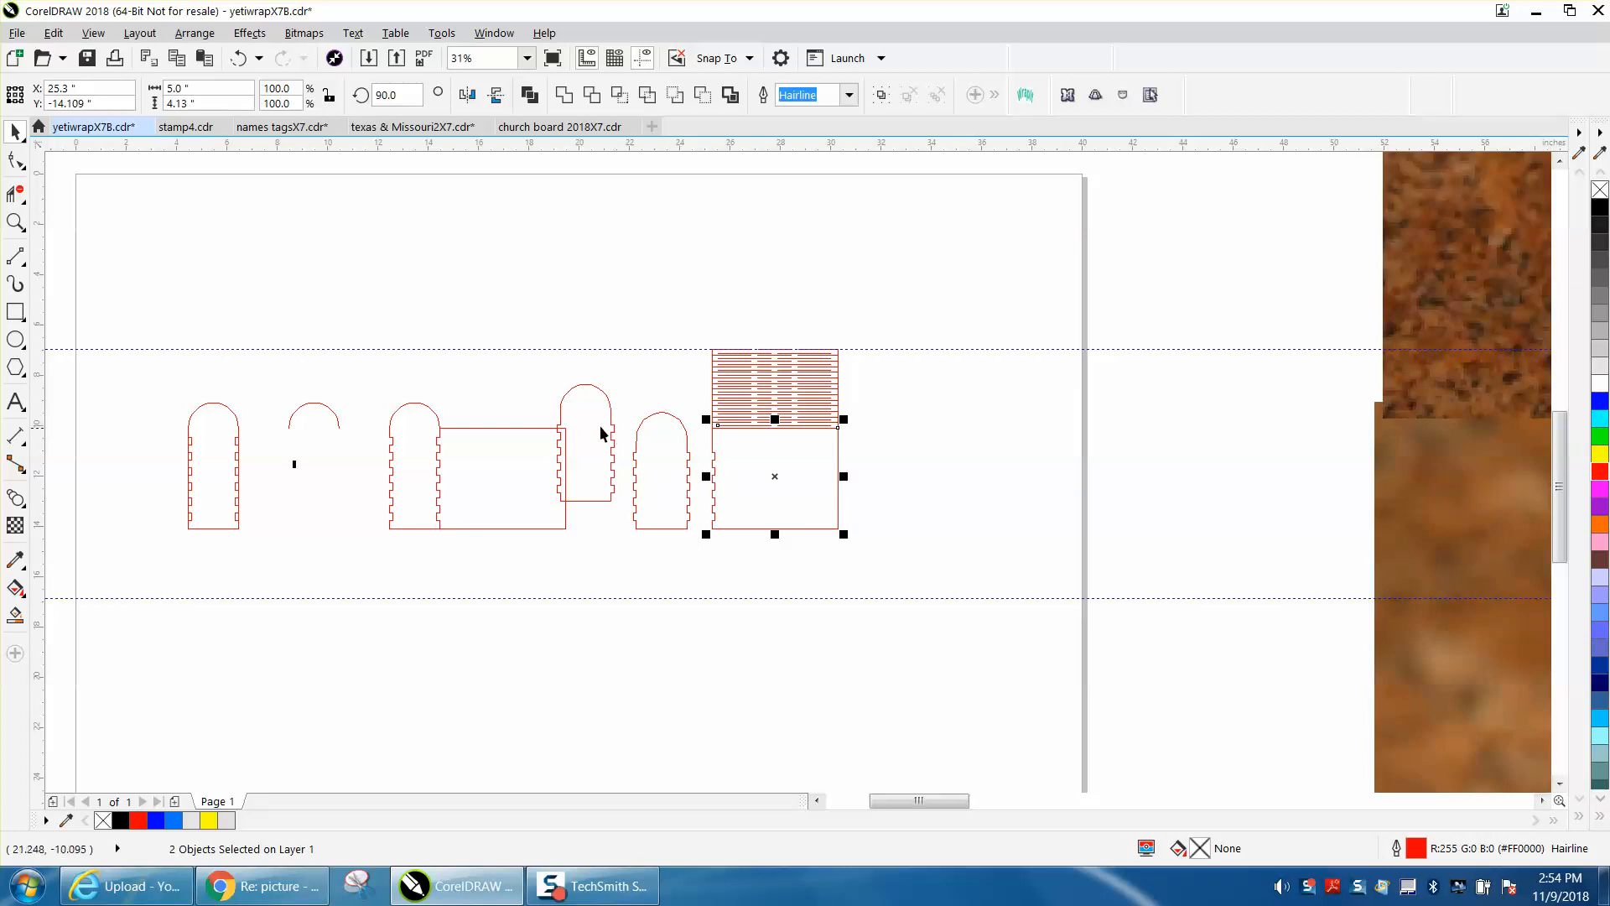
{"action": "left_click", "coordinate": [14, 223]}
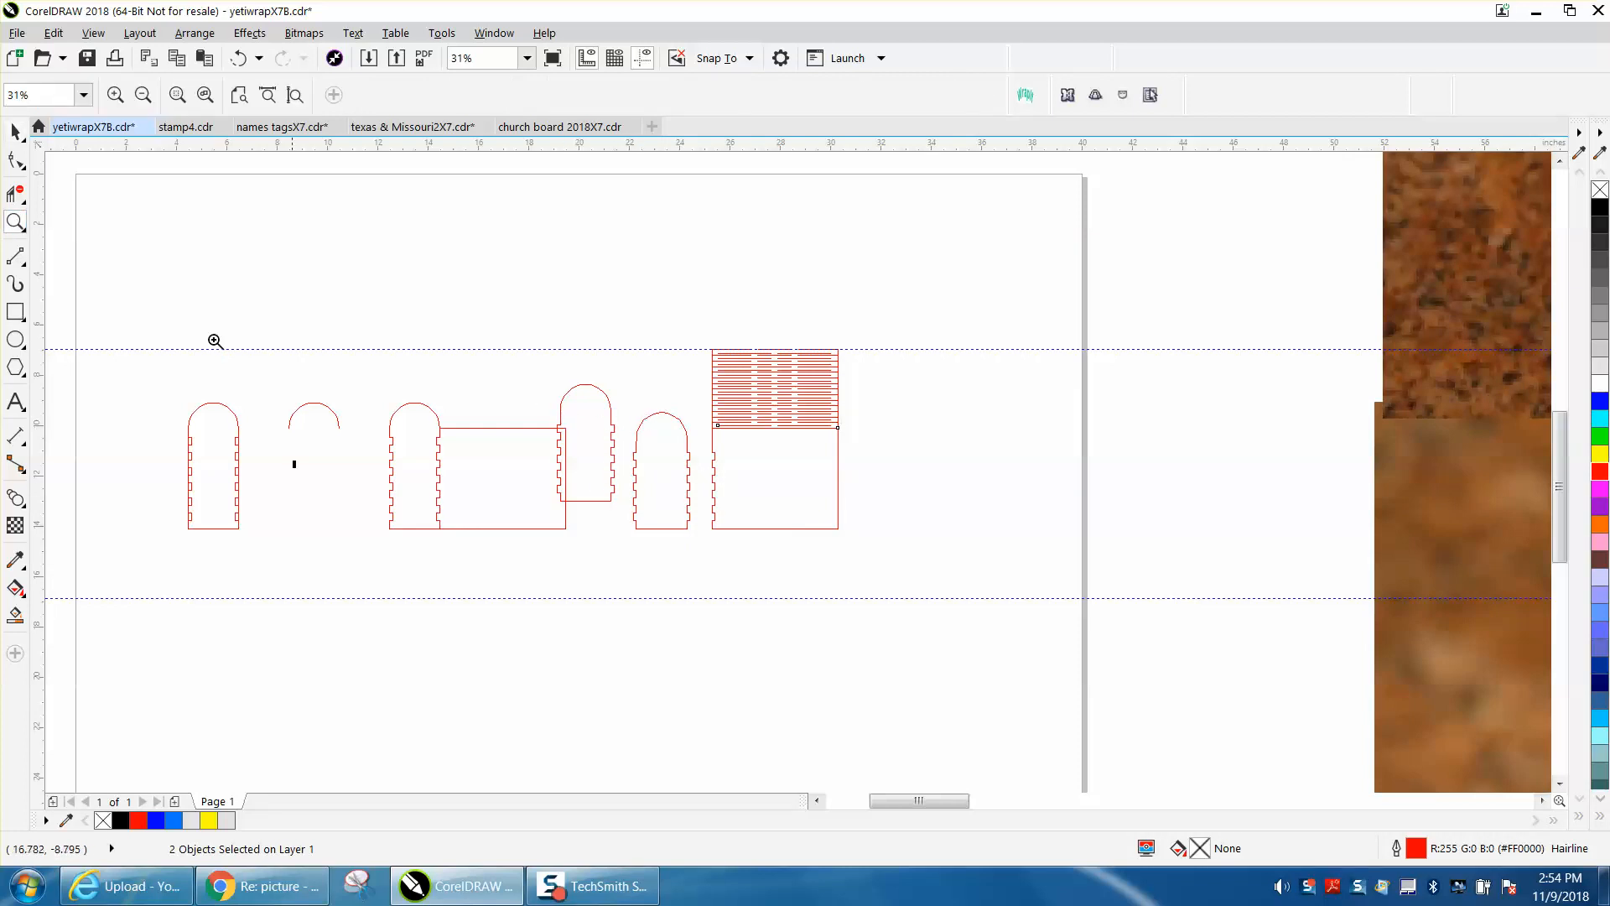
{"action": "left_click", "coordinate": [795, 507]}
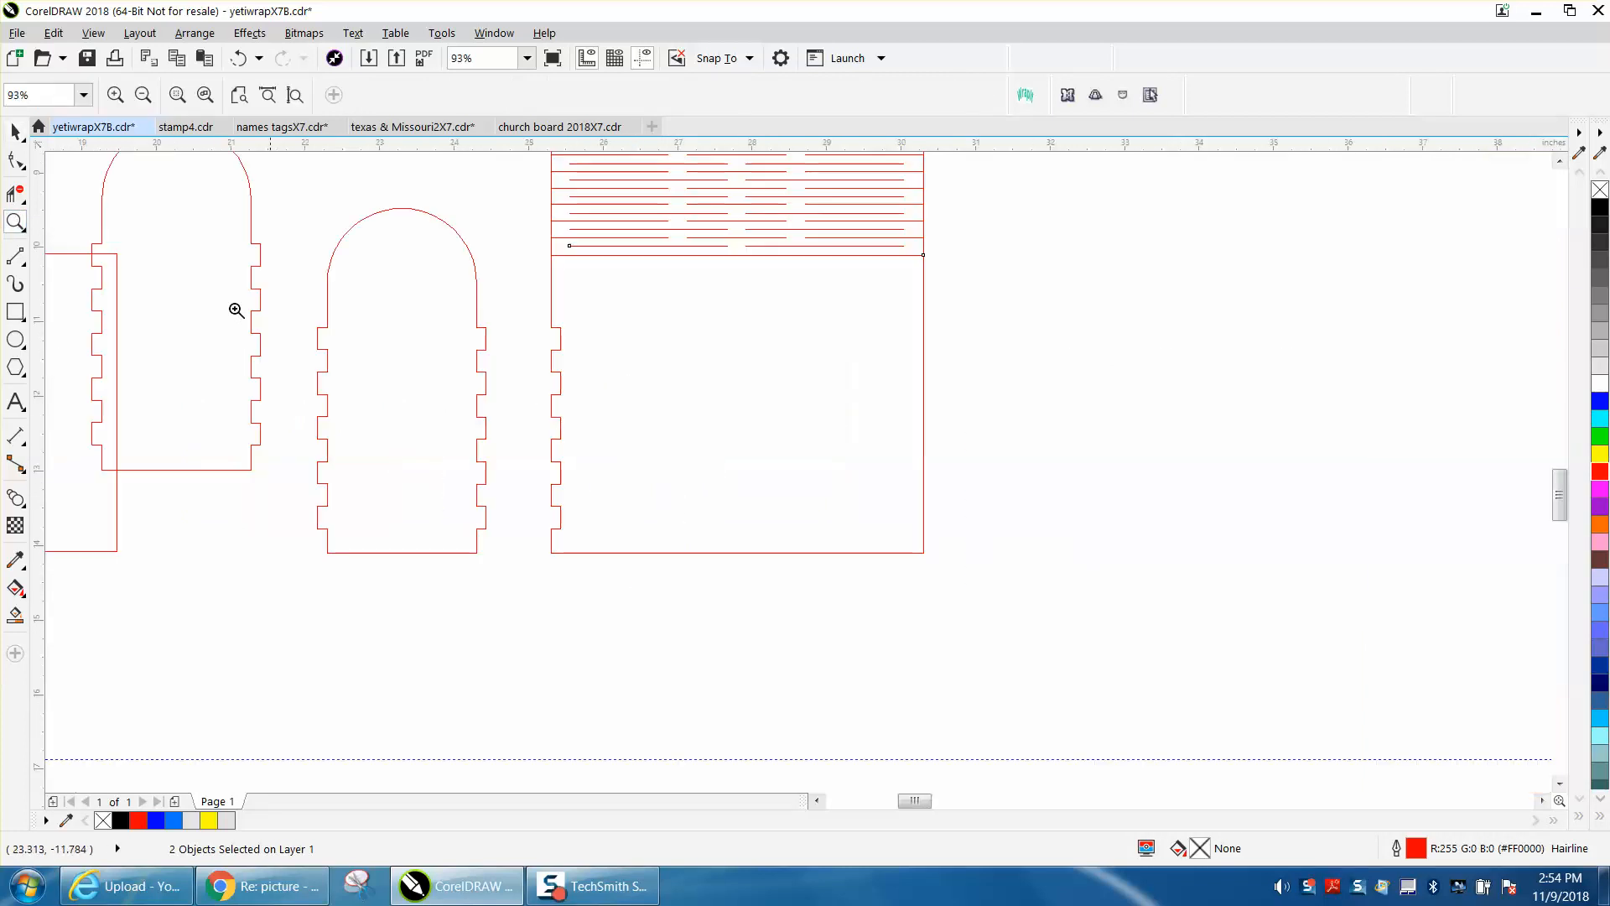
{"action": "left_click", "coordinate": [15, 131]}
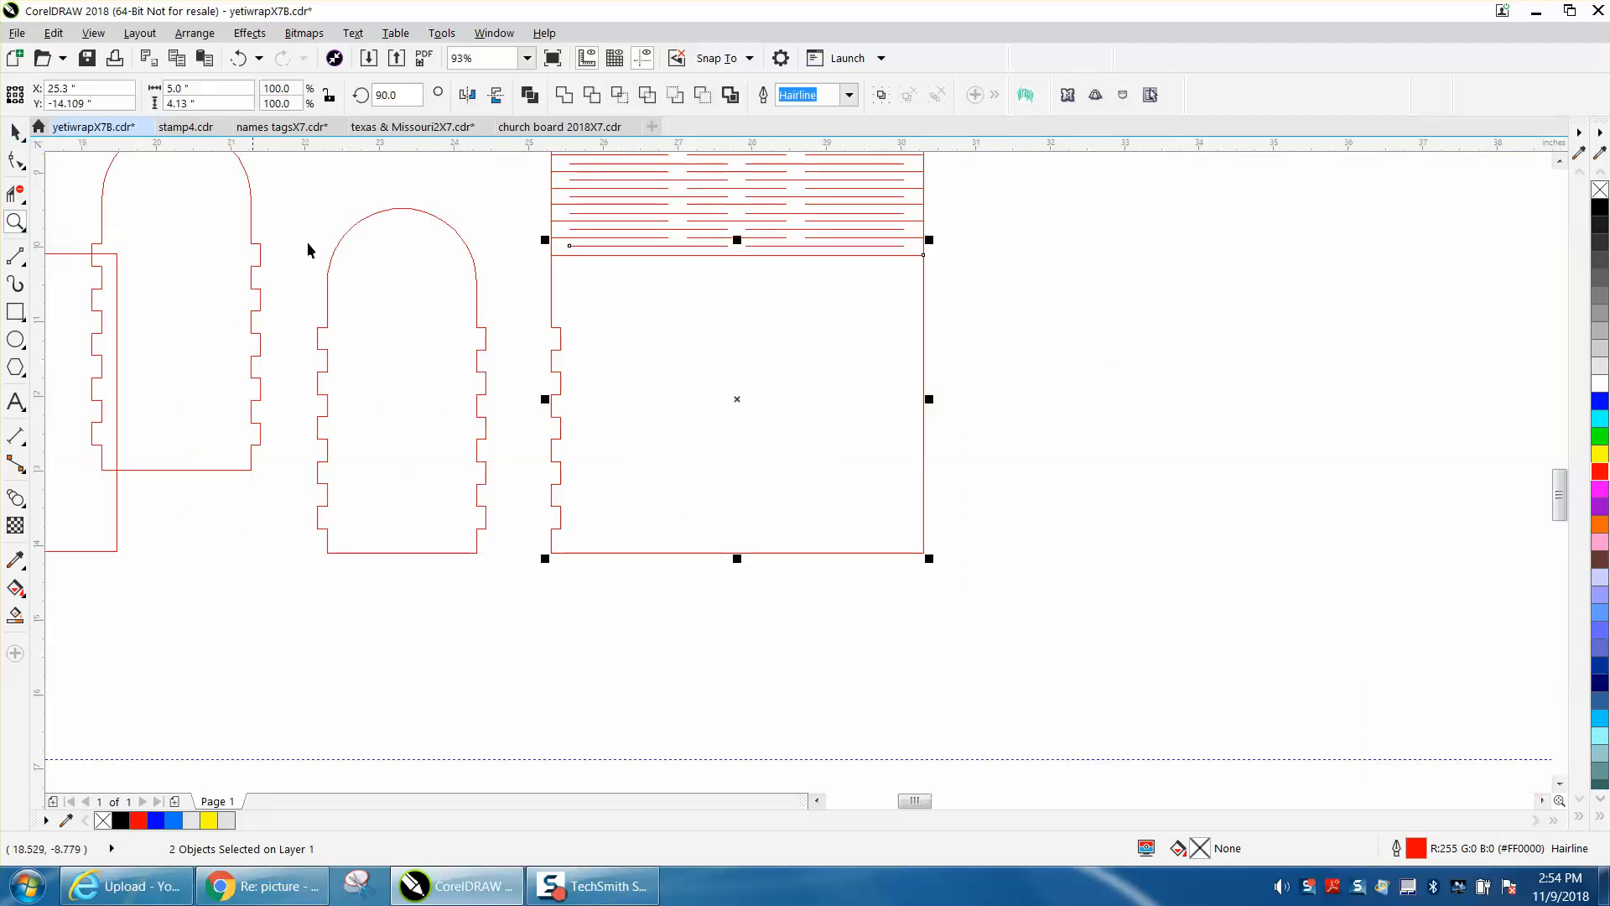
{"action": "left_click", "coordinate": [485, 340]}
{"action": "key", "text": "Right"}
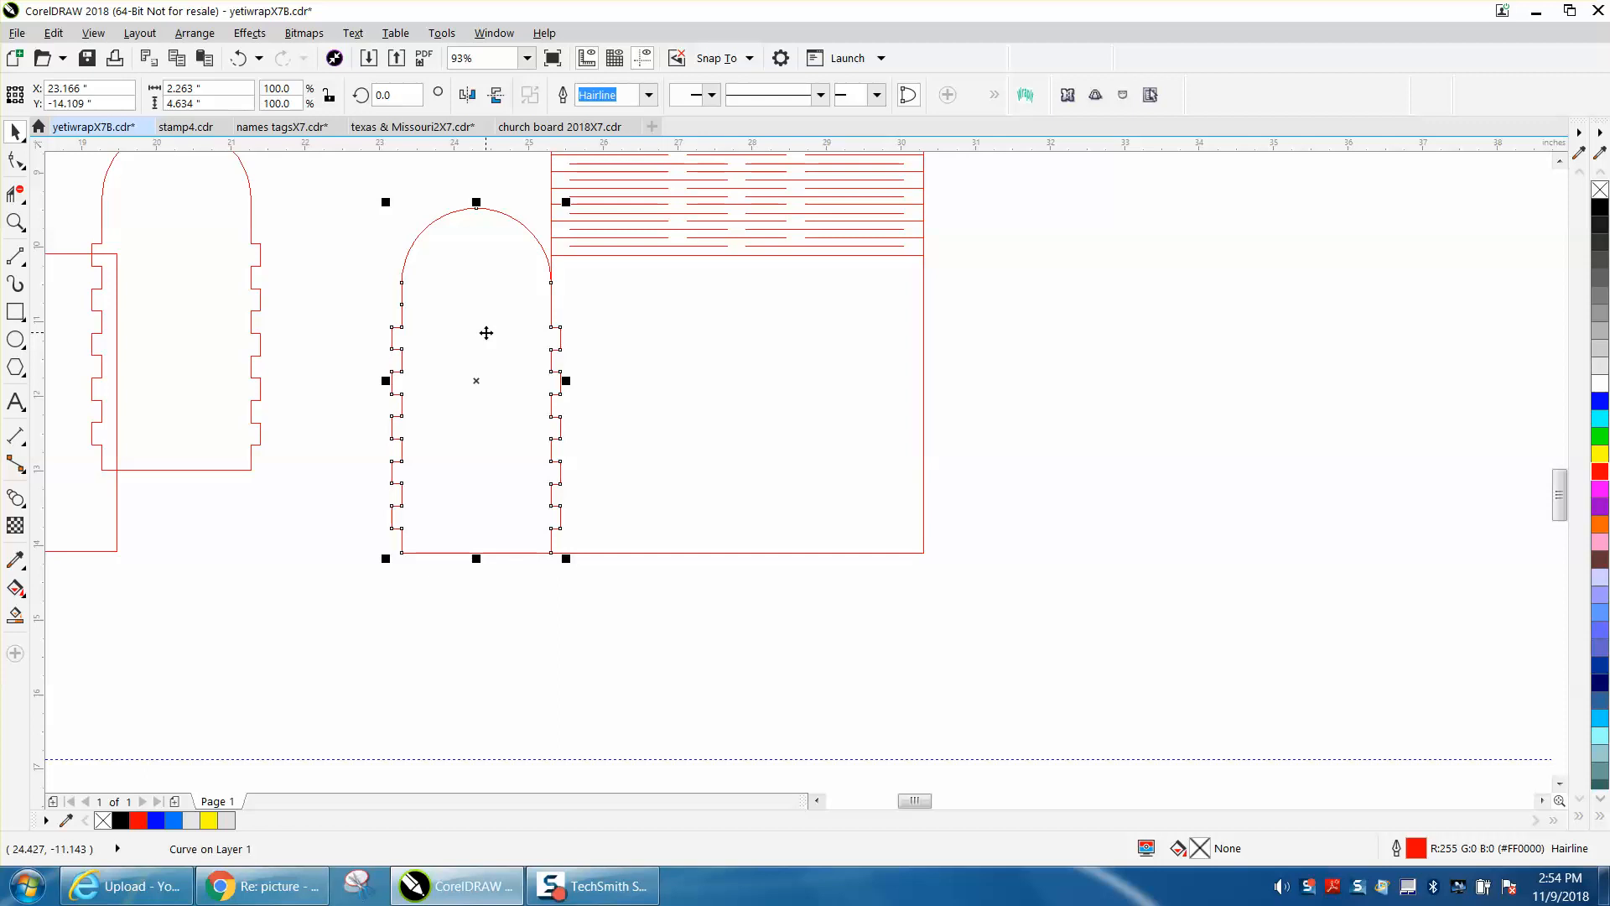
{"action": "key", "text": "Left"}
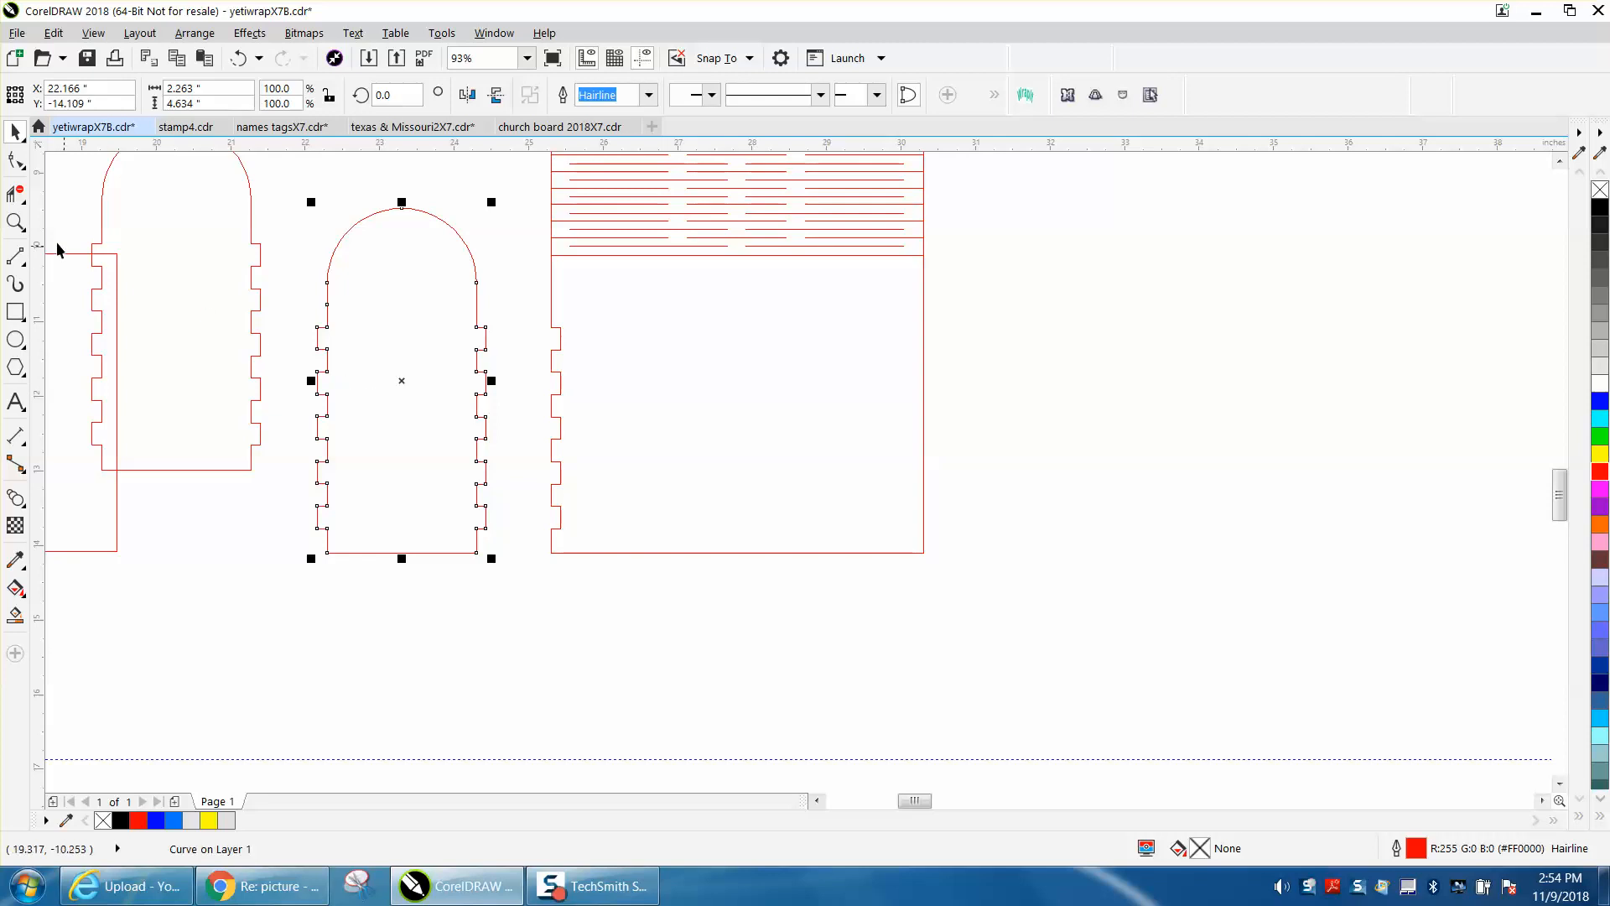
Step: Delete the four nodes of the topmost finger on the left edge of the arched panel next to the side panel
{"action": "left_click", "coordinate": [16, 222]}
{"action": "left_click_drag", "start_coordinate": [318, 329], "coordinate": [498, 388]}
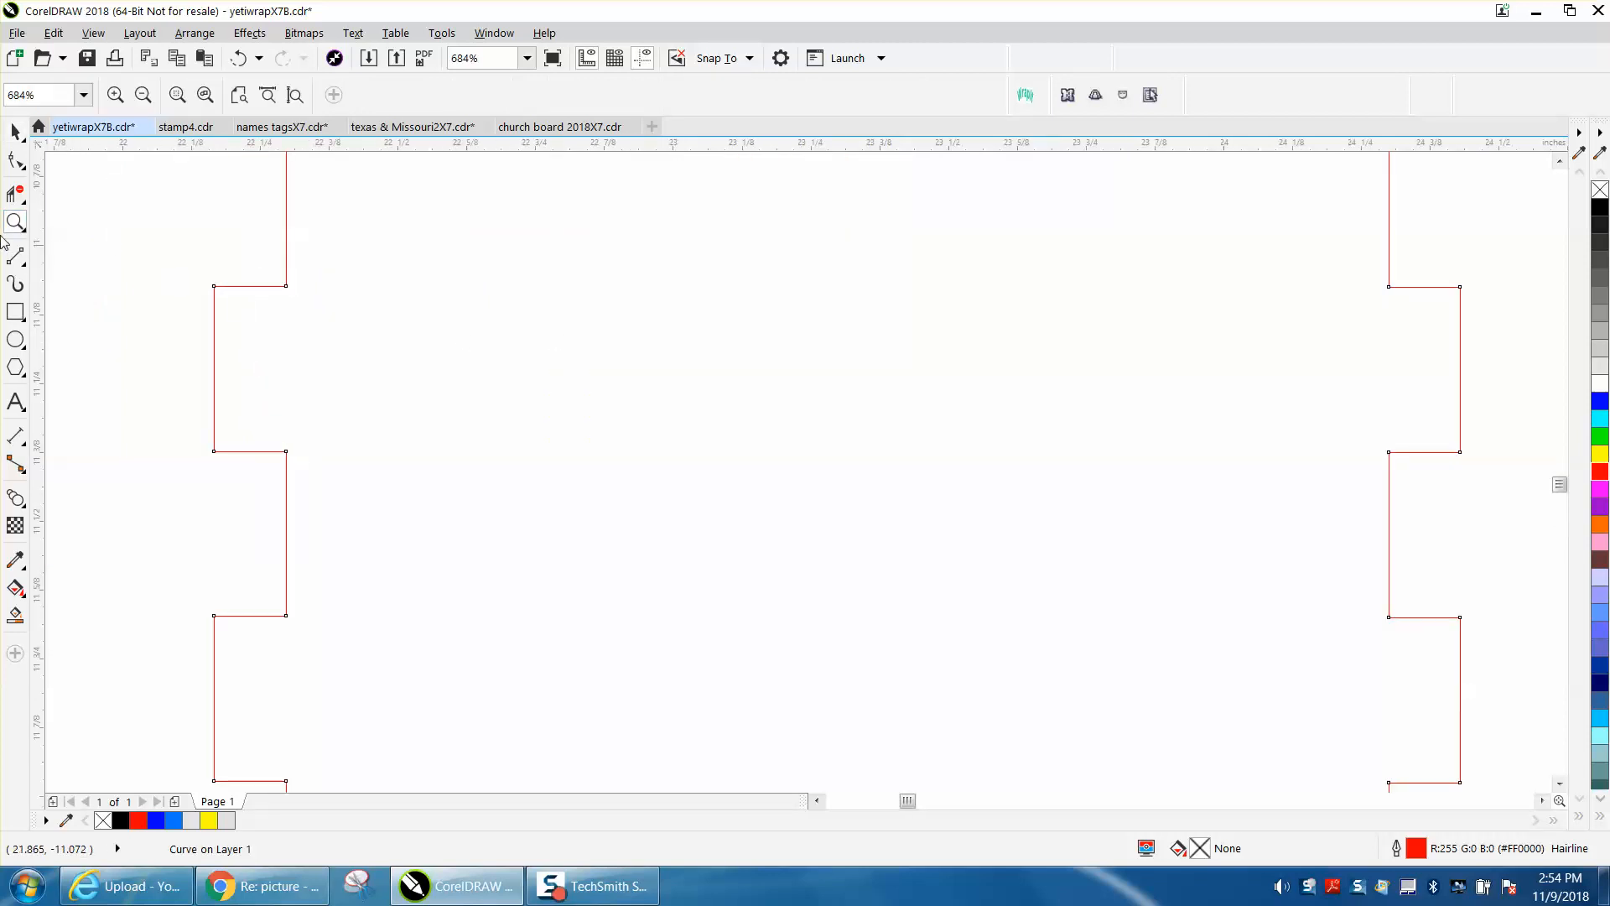
{"action": "left_click", "coordinate": [16, 160]}
{"action": "left_click_drag", "start_coordinate": [218, 449], "coordinate": [343, 477]}
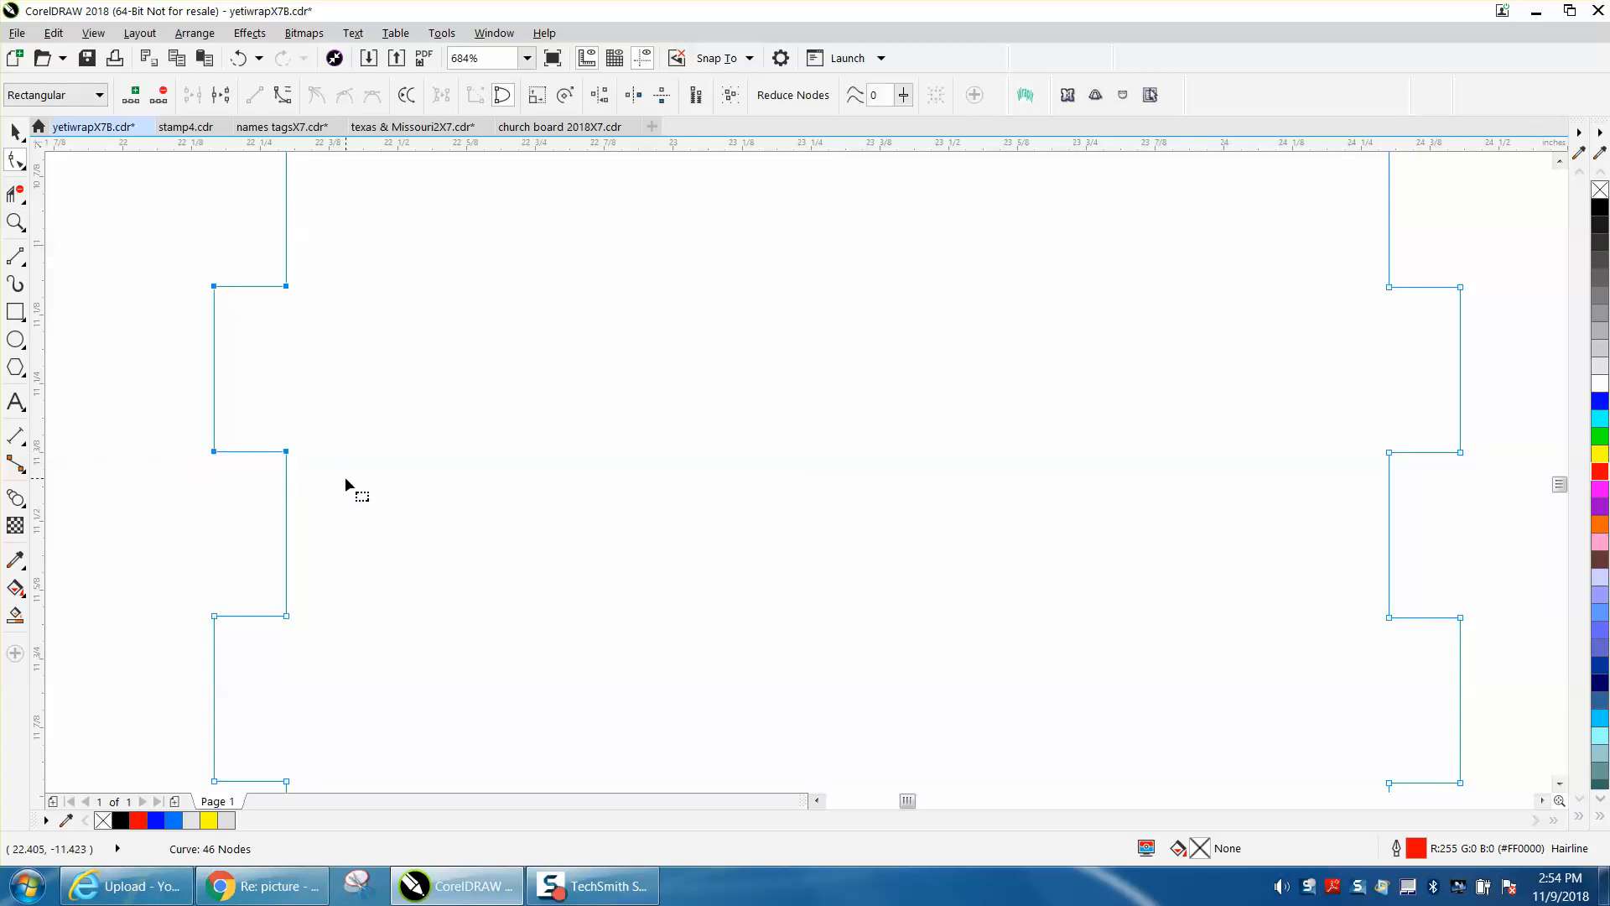
{"action": "key", "text": "Delete"}
Step: Delete the nodes of the next finger down on the same arched panel's left edge and finish node editing
{"action": "scroll", "coordinate": [344, 476], "scroll_direction": "down", "scroll_amount": 5}
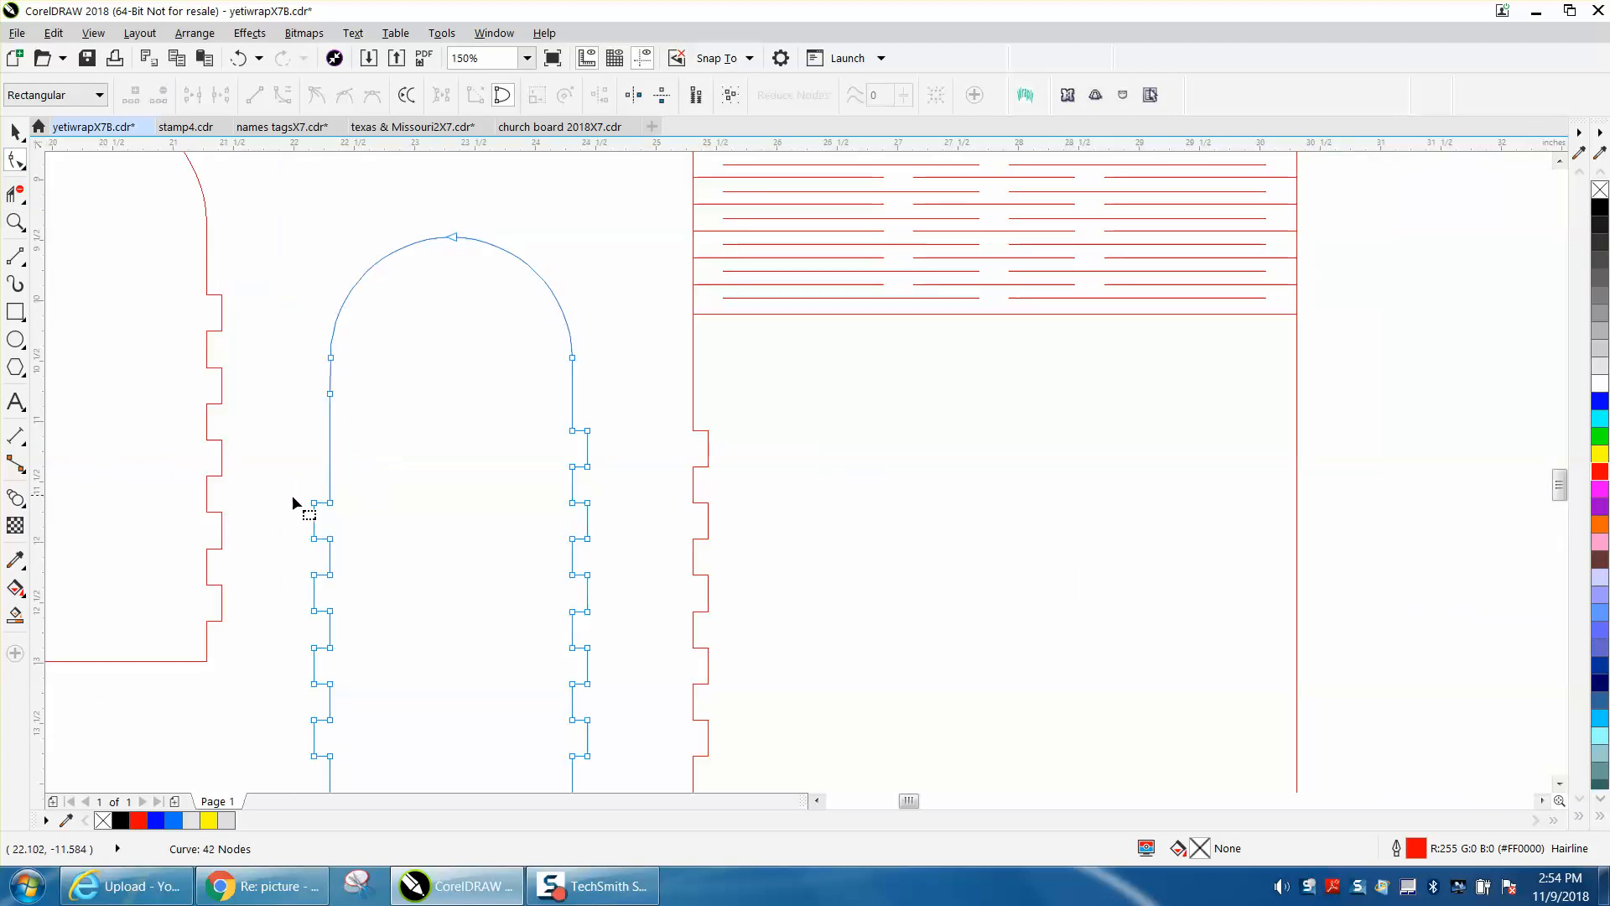
{"action": "left_click_drag", "start_coordinate": [285, 480], "coordinate": [364, 541]}
{"action": "key", "text": "Delete"}
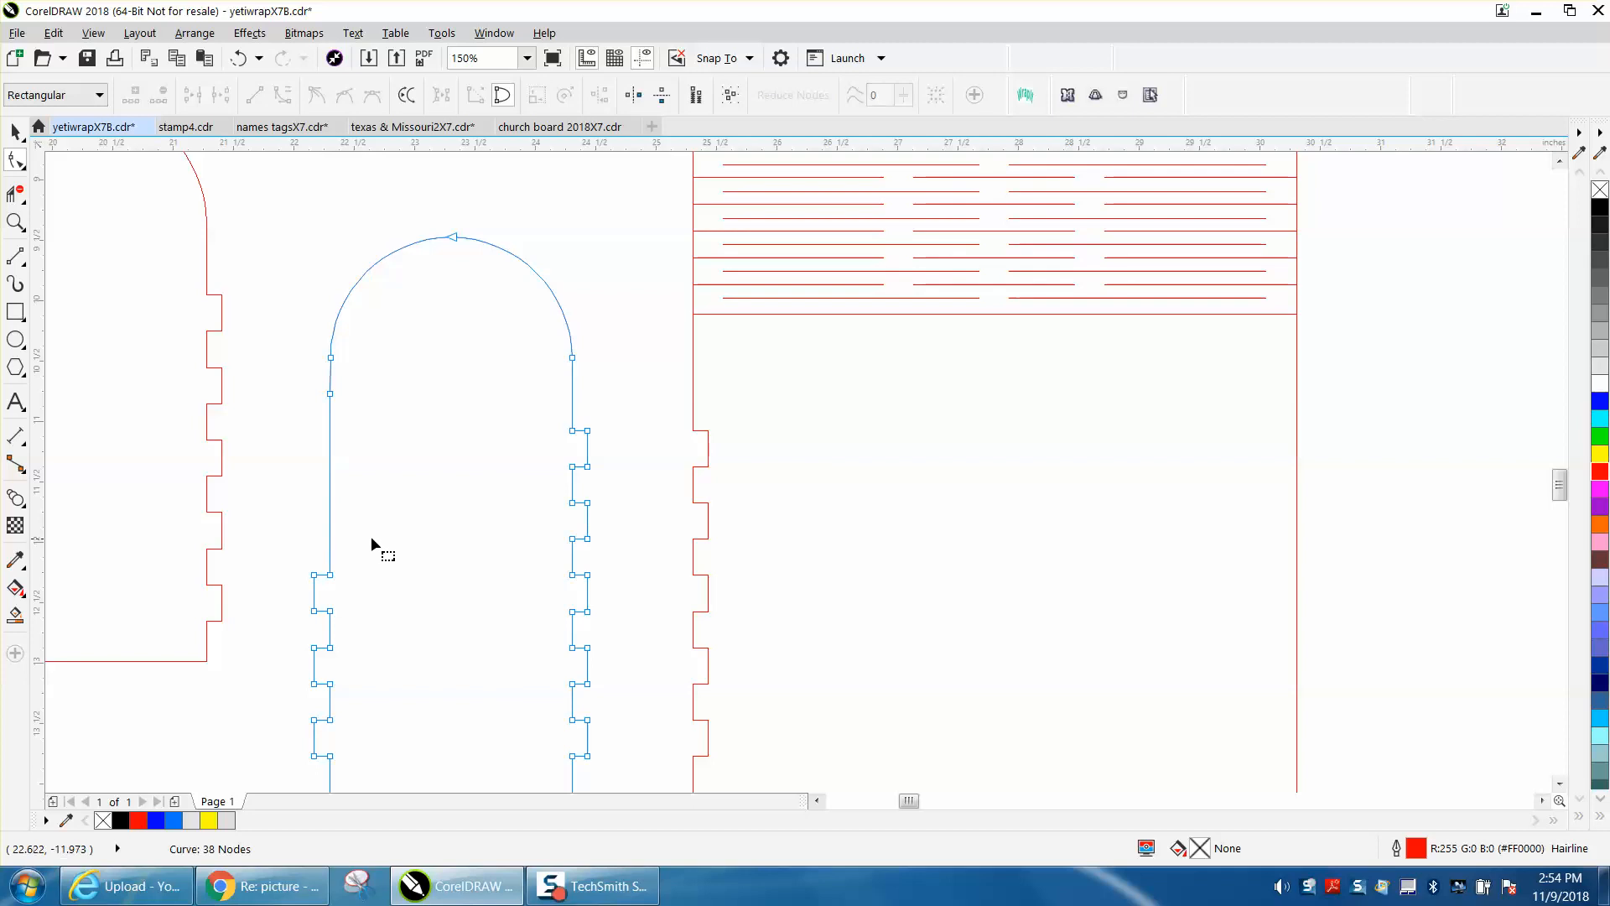
{"action": "scroll", "coordinate": [359, 459], "scroll_direction": "down", "scroll_amount": 2}
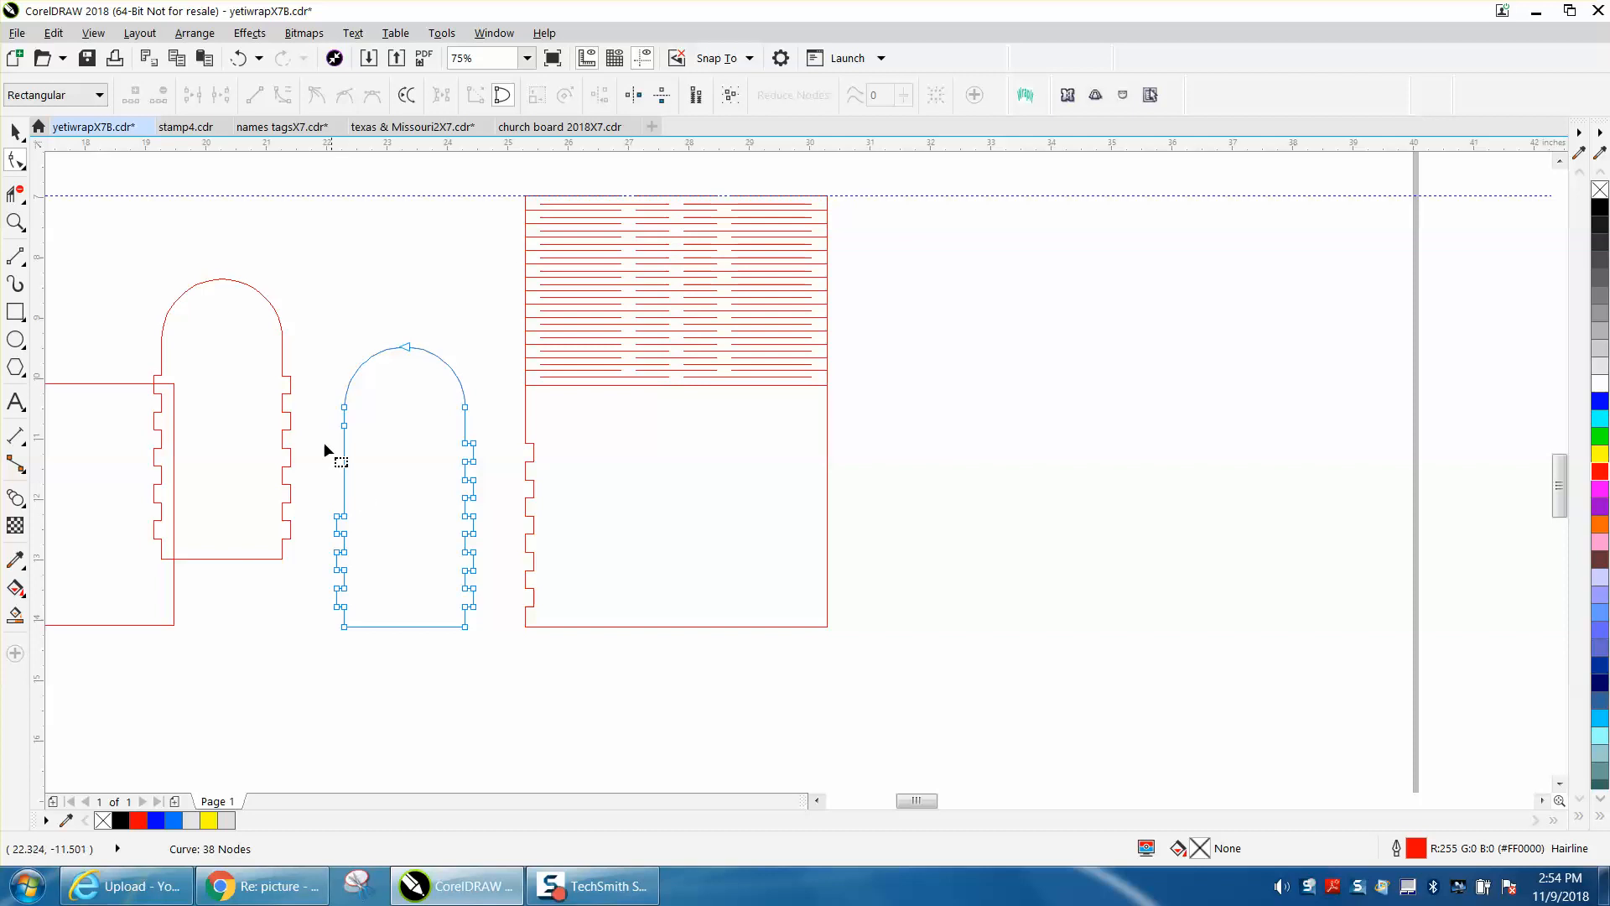
{"action": "left_click", "coordinate": [16, 132]}
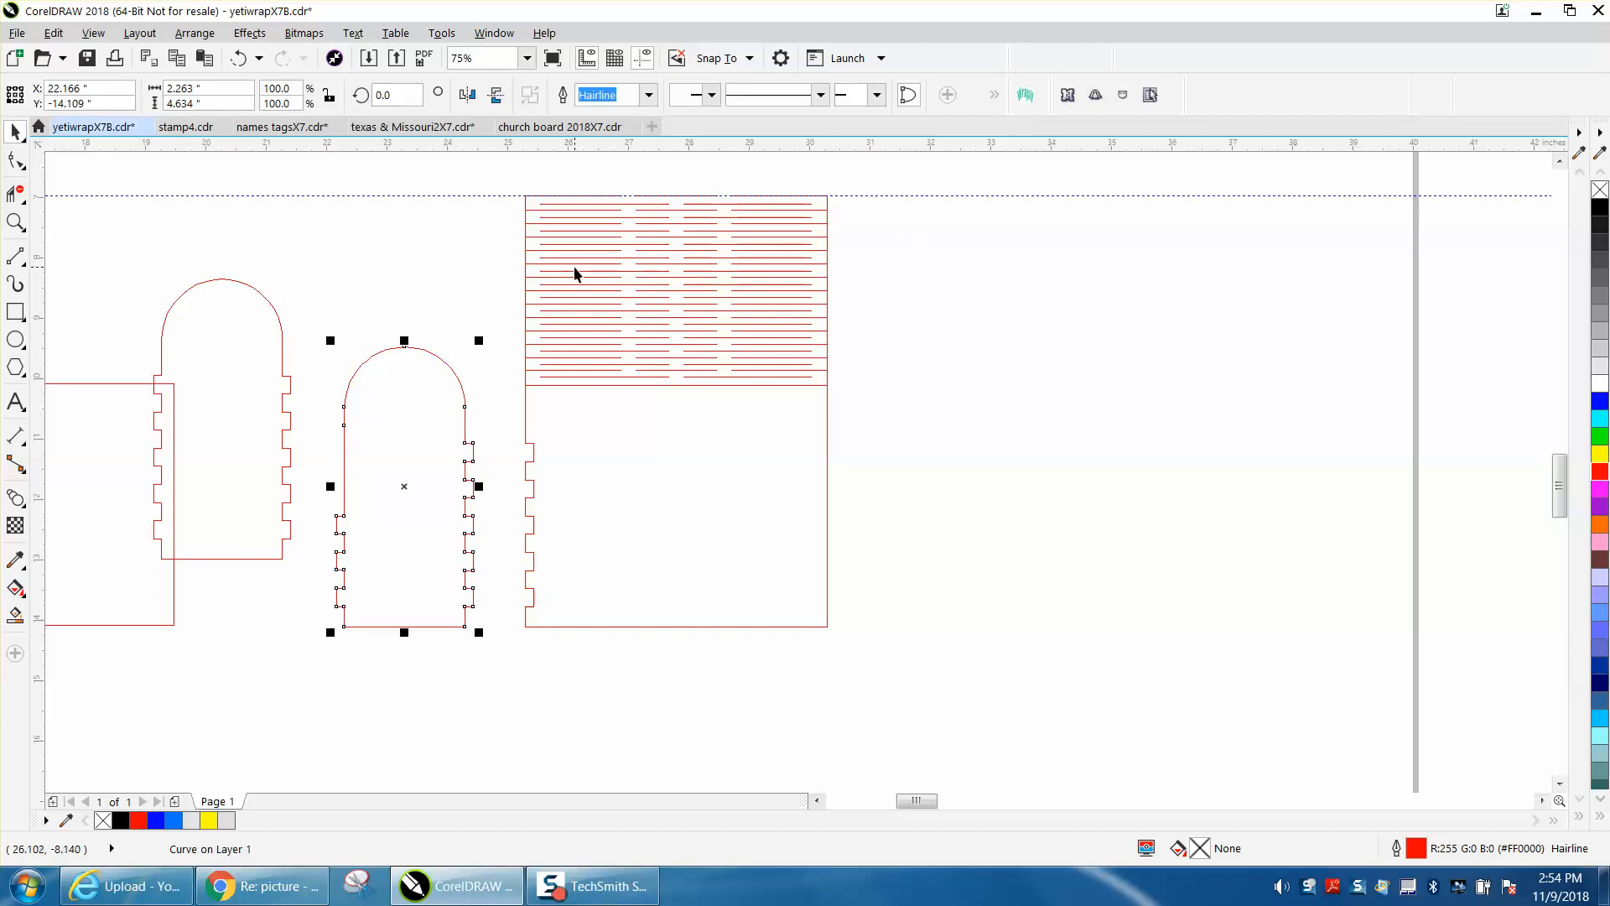
Step: Move the notched side panel 1 inch down, away from the hinge line pattern
{"action": "left_click", "coordinate": [610, 386]}
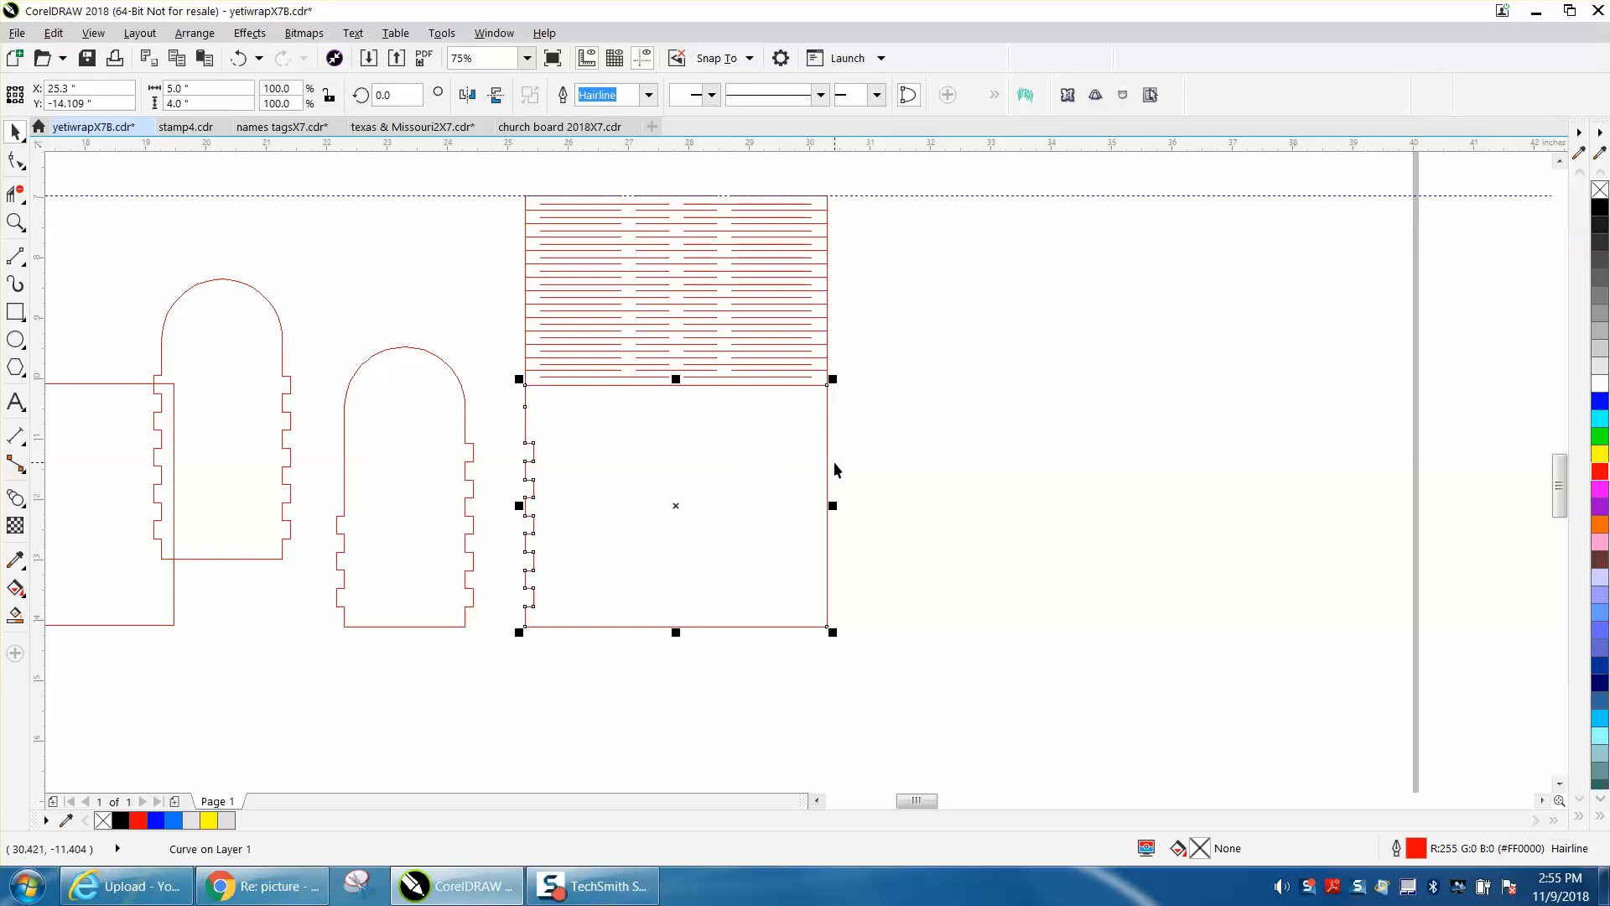
{"action": "key", "text": "Down"}
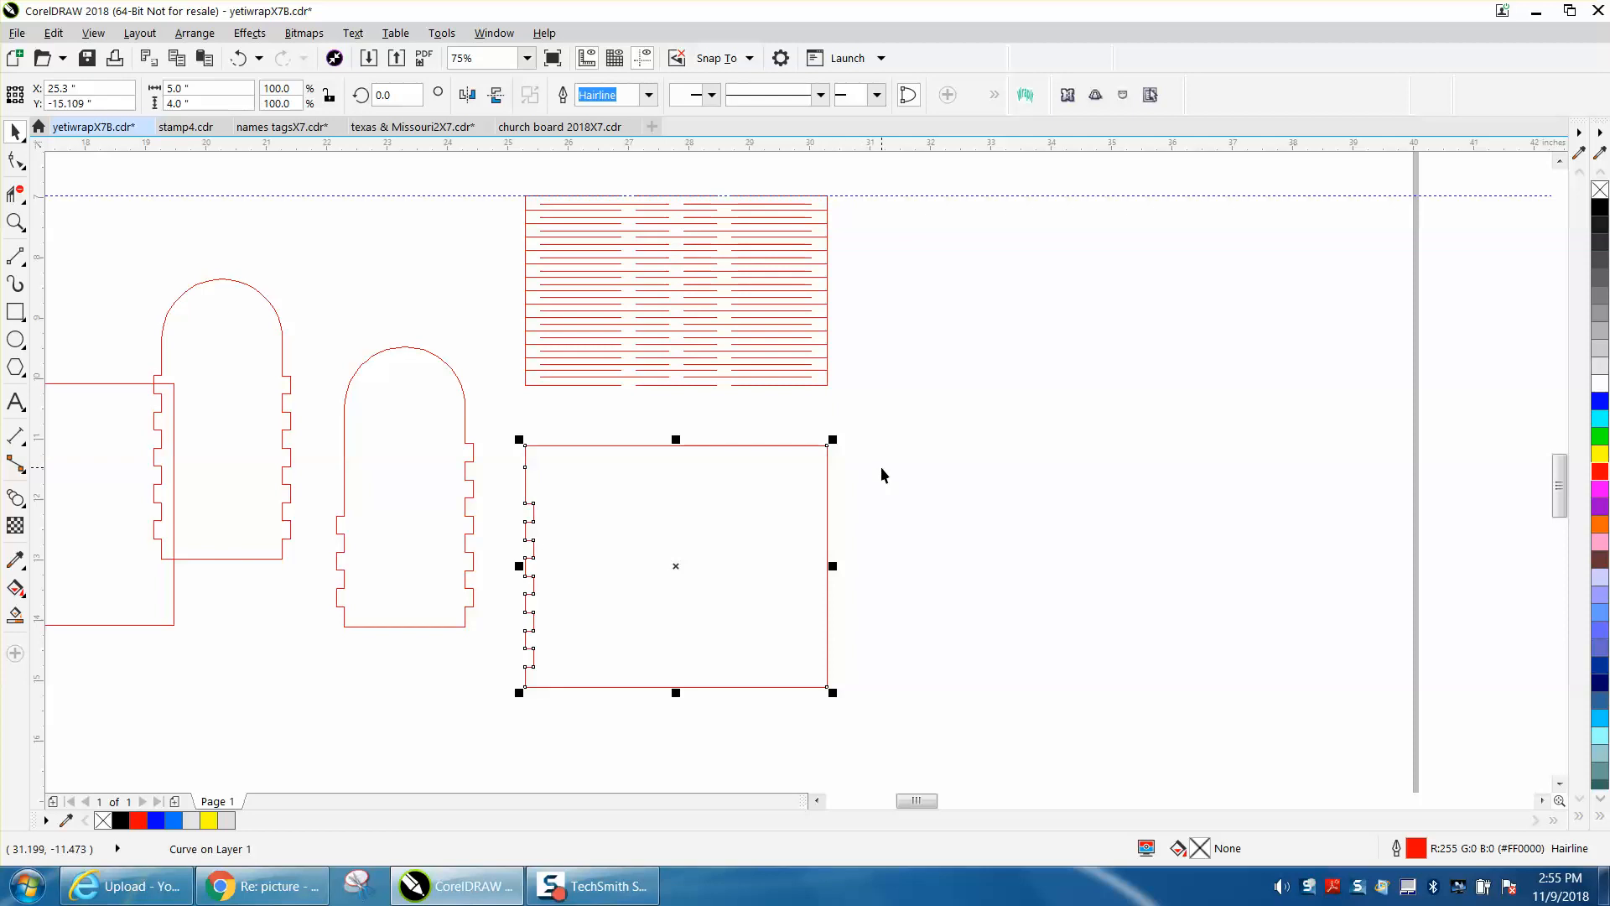
{"action": "left_click", "coordinate": [837, 515]}
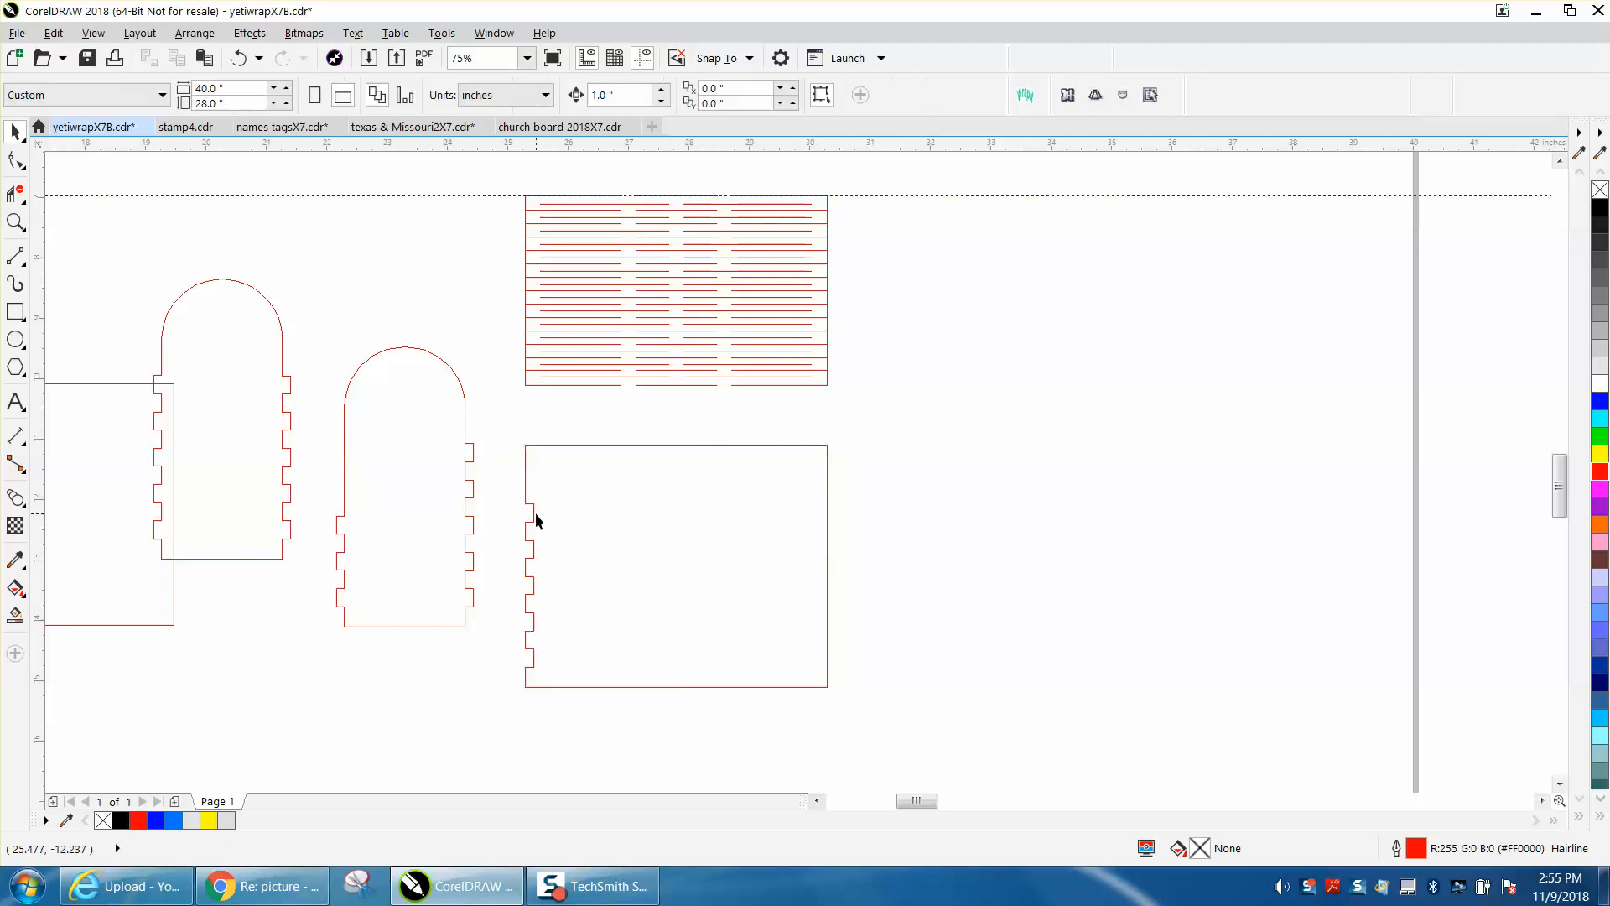
{"action": "left_click_drag", "start_coordinate": [535, 512], "coordinate": [644, 509]}
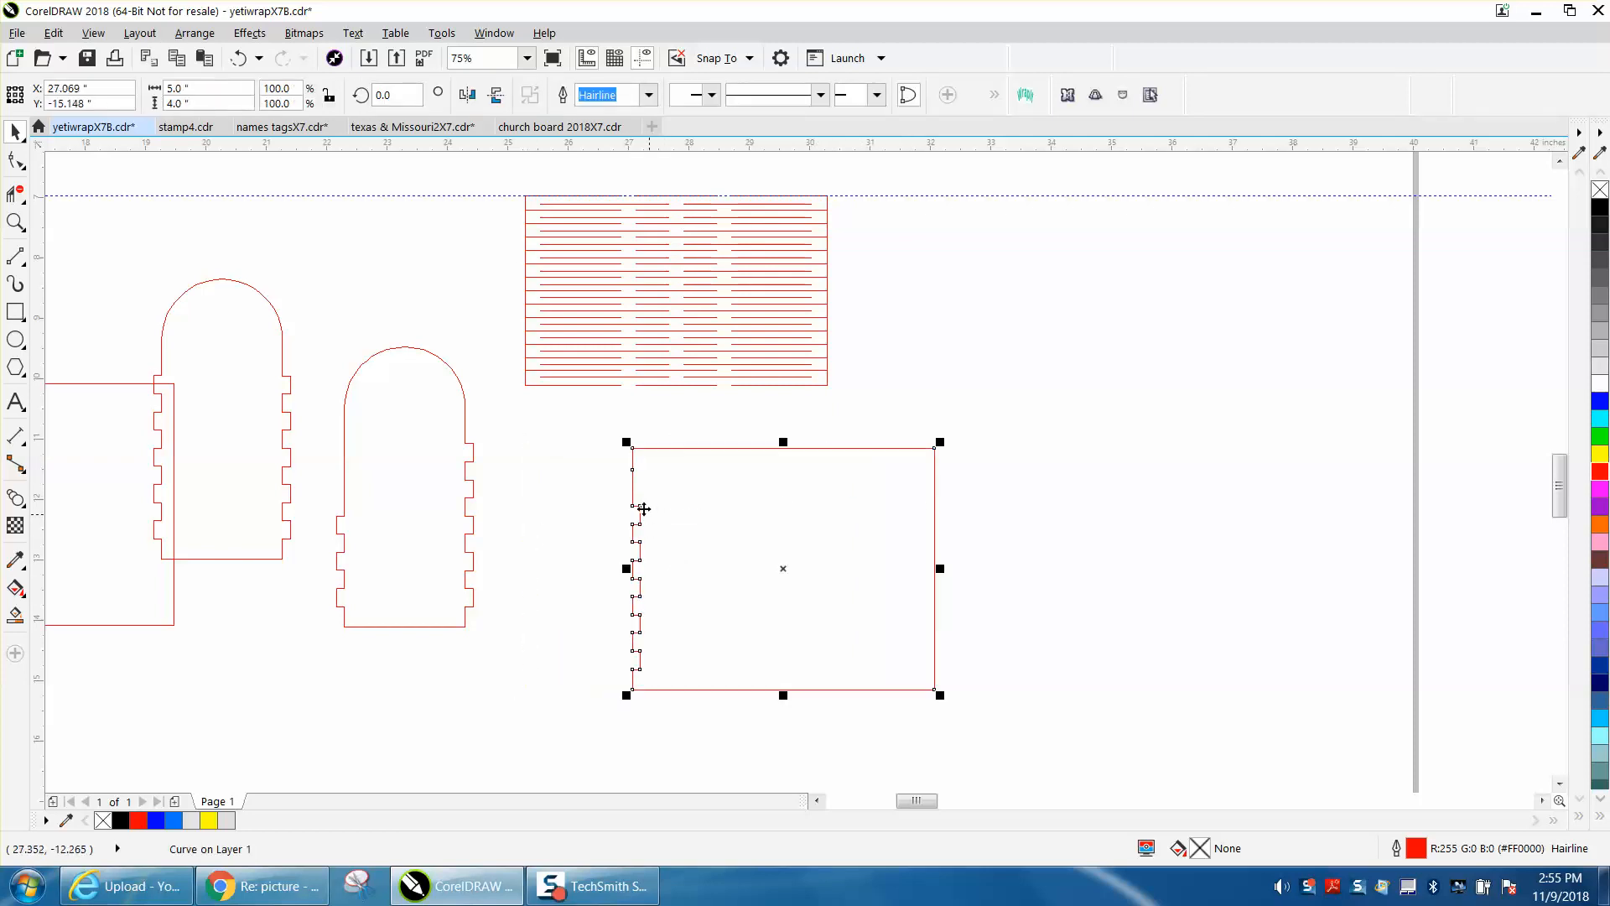
{"action": "left_click", "coordinate": [239, 57]}
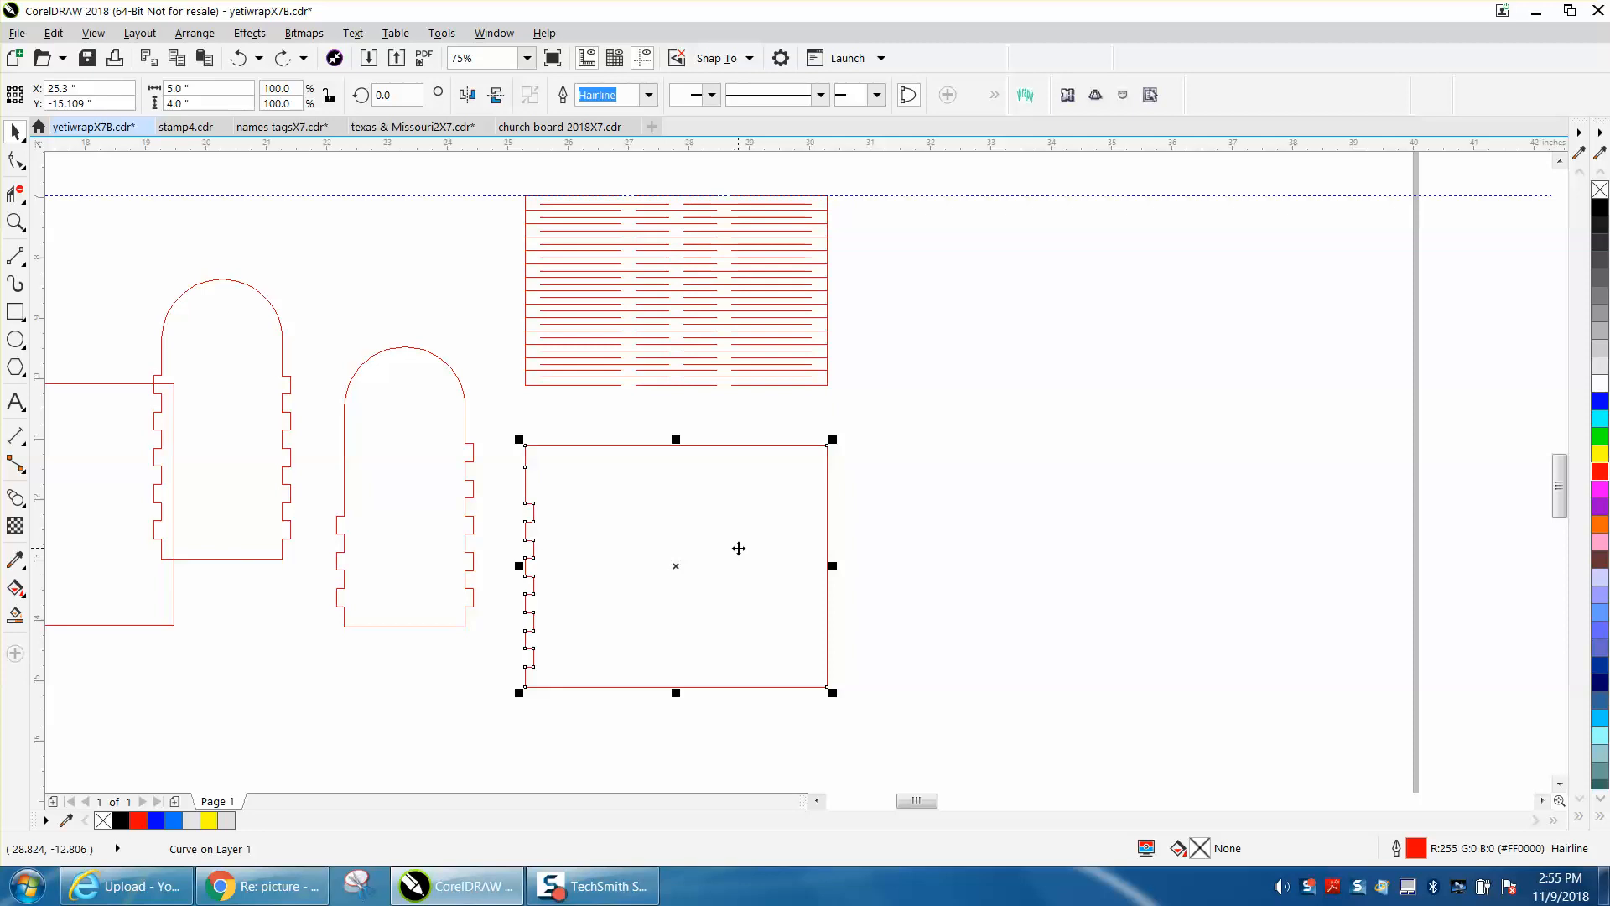
{"action": "left_click", "coordinate": [467, 95]}
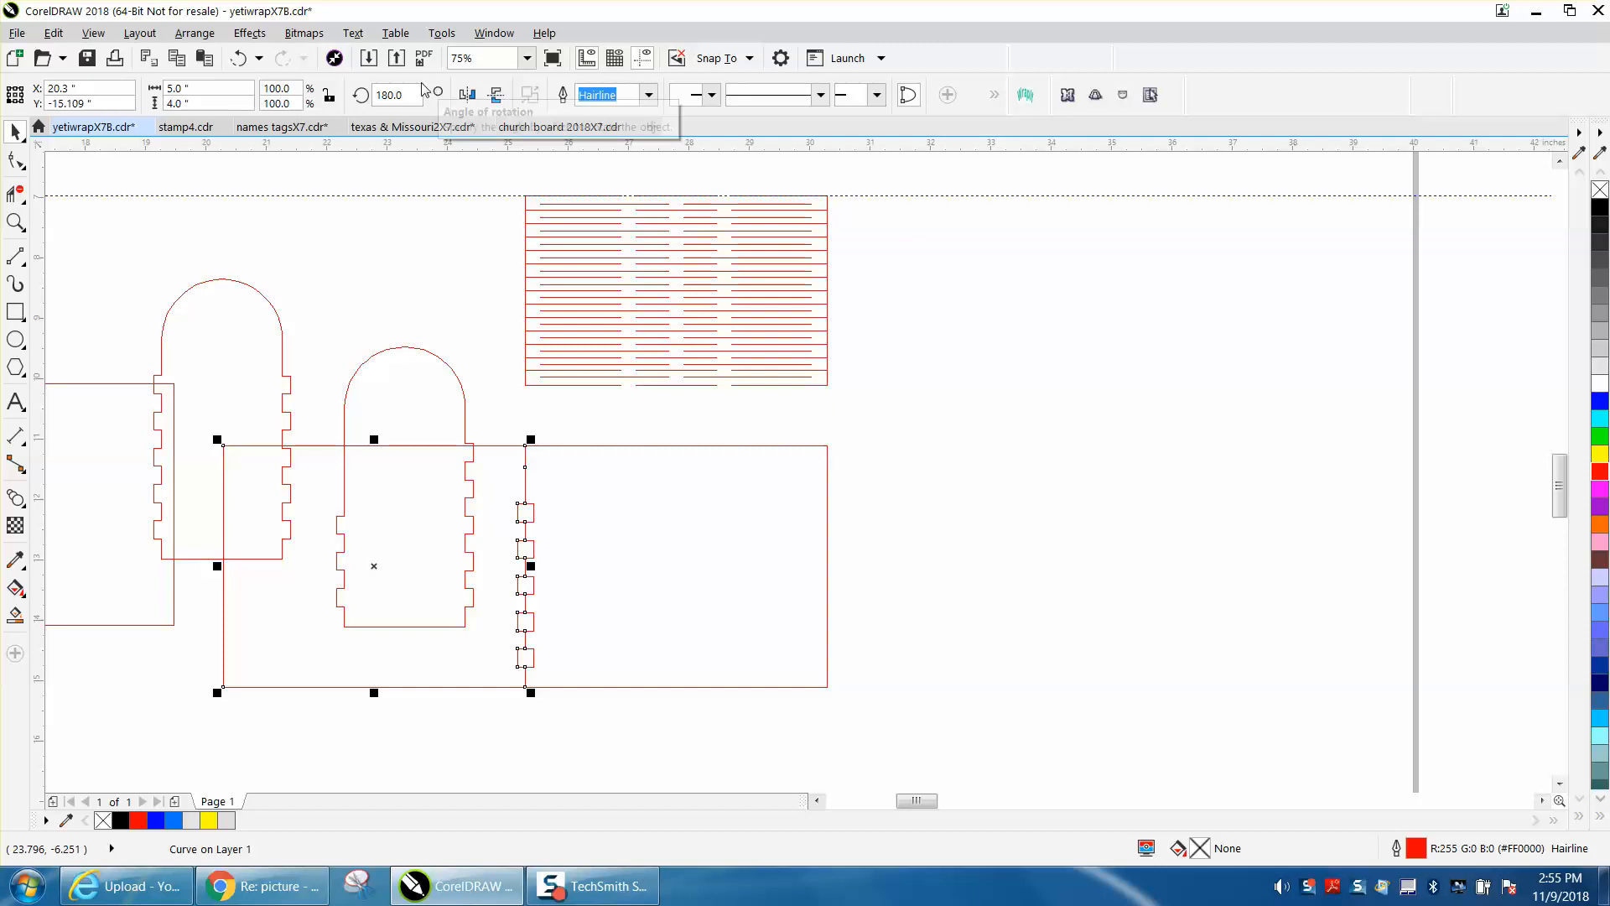
{"action": "left_click", "coordinate": [239, 58]}
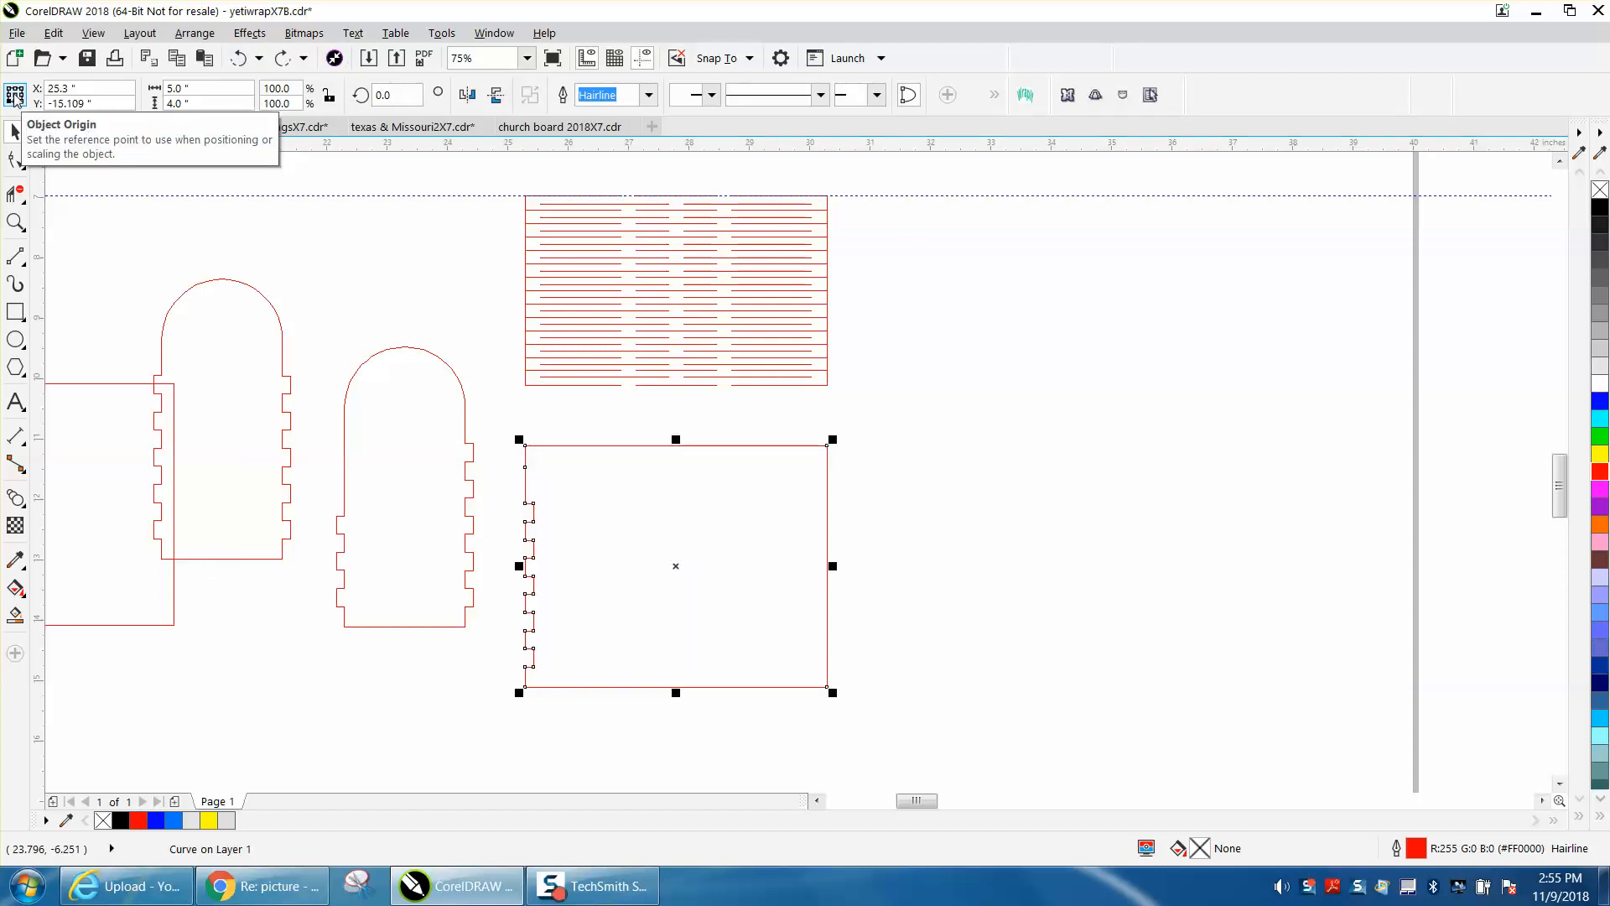
Step: Set the notched panel's object origin to its center and mirror a copy horizontally in place, so notches lie on both sides
{"action": "left_click", "coordinate": [15, 96]}
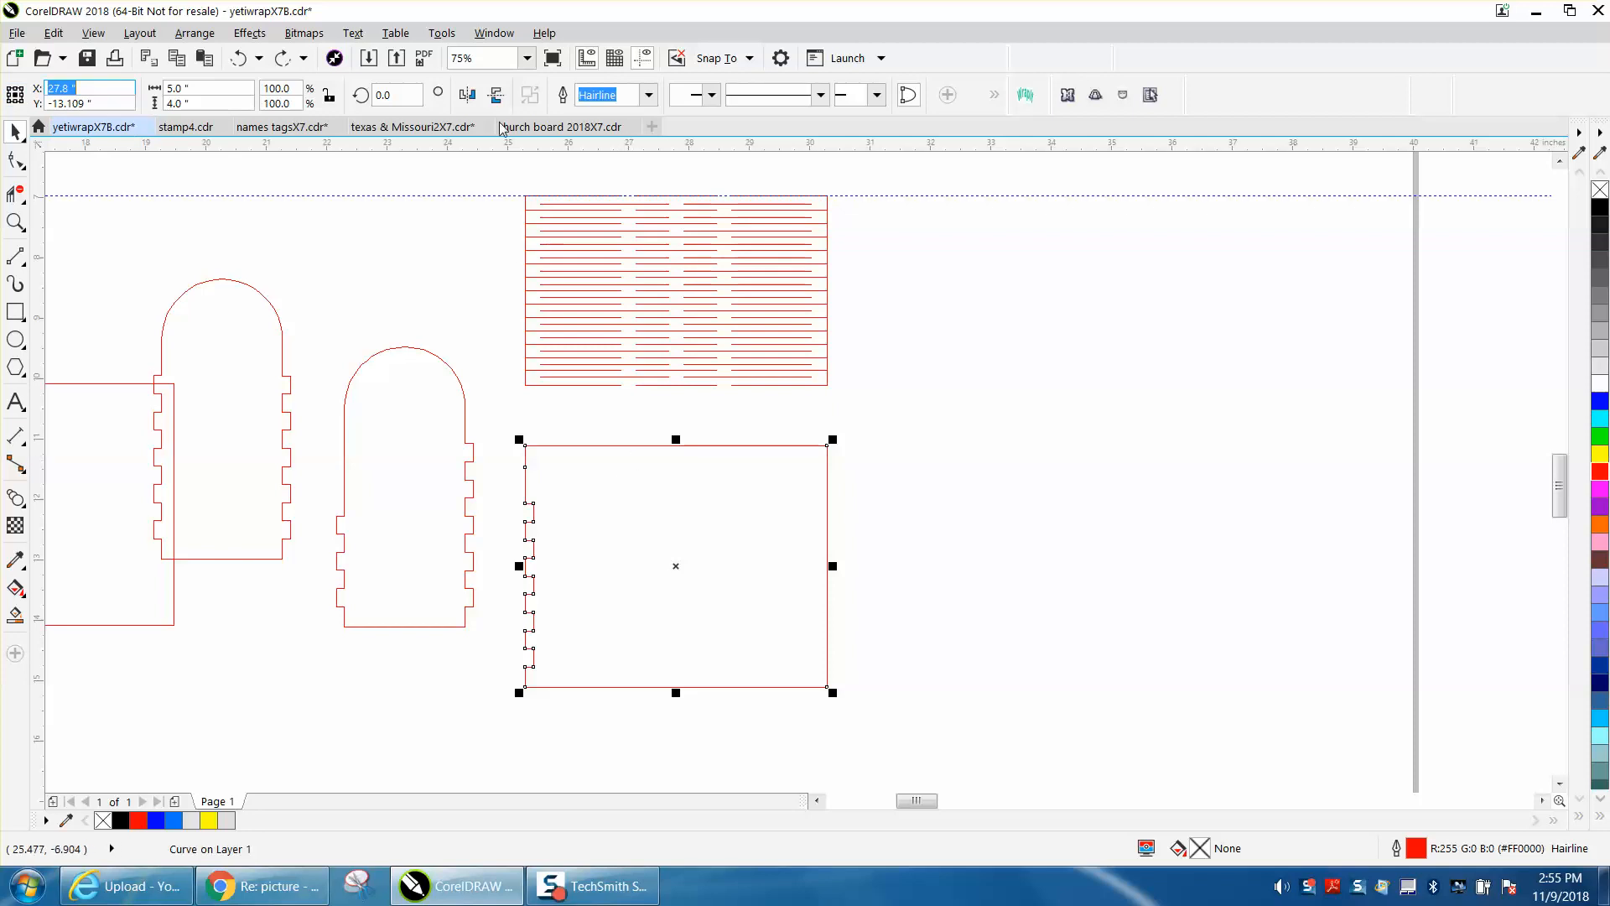
{"action": "left_click", "coordinate": [471, 99]}
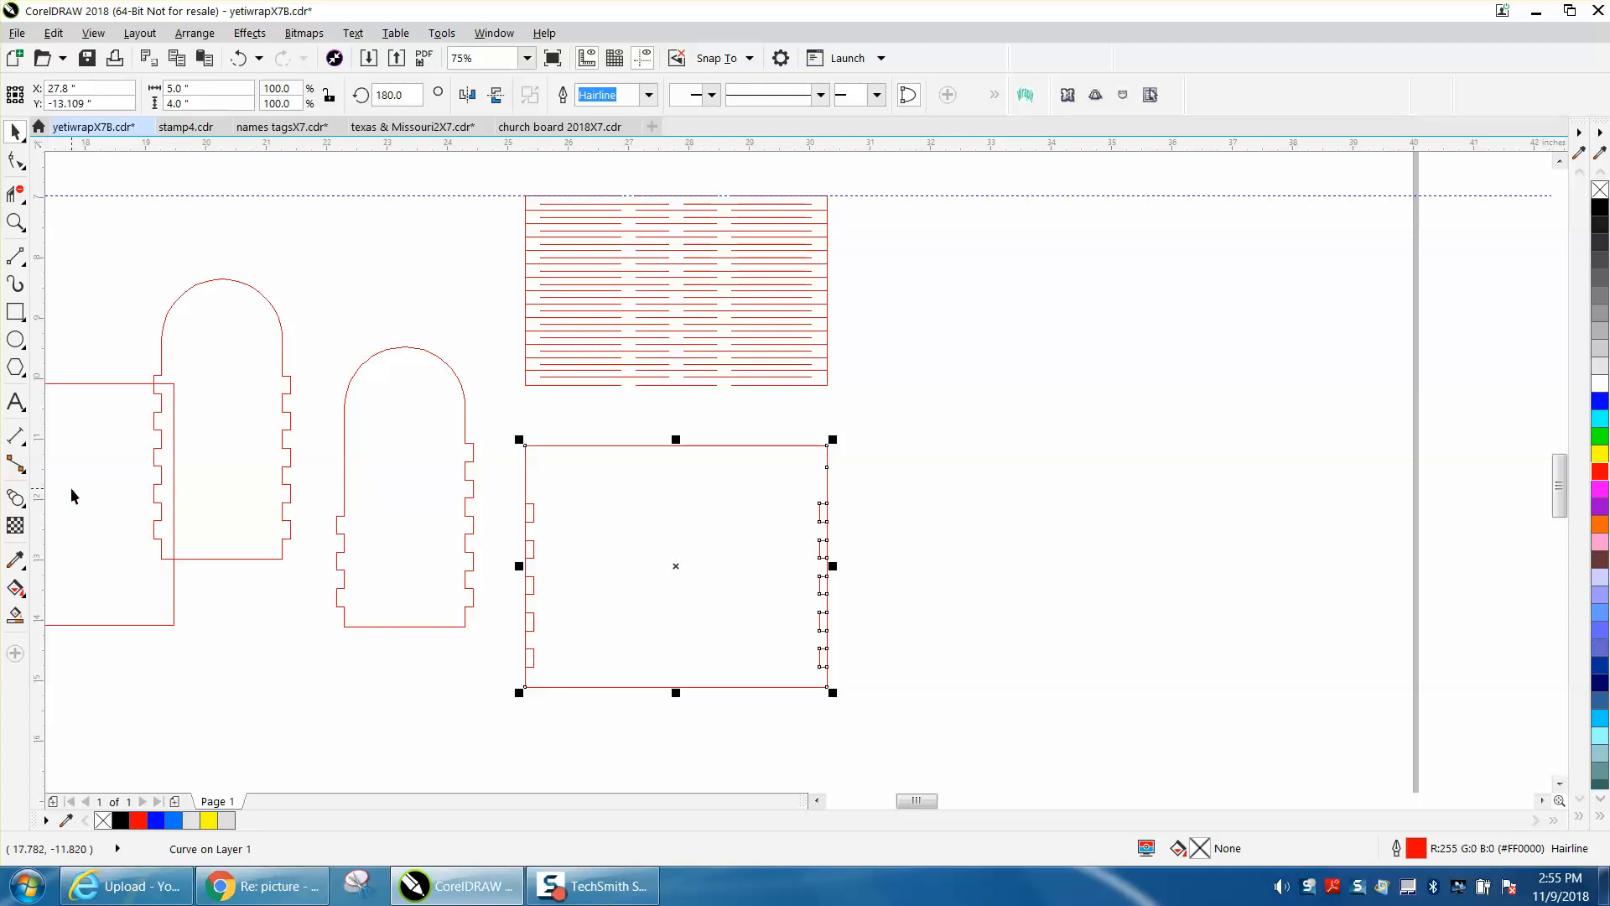
Step: Smart-fill the area shared by the two overlapping notched panels and move the resulting shape 7 inches right
{"action": "left_click", "coordinate": [15, 615]}
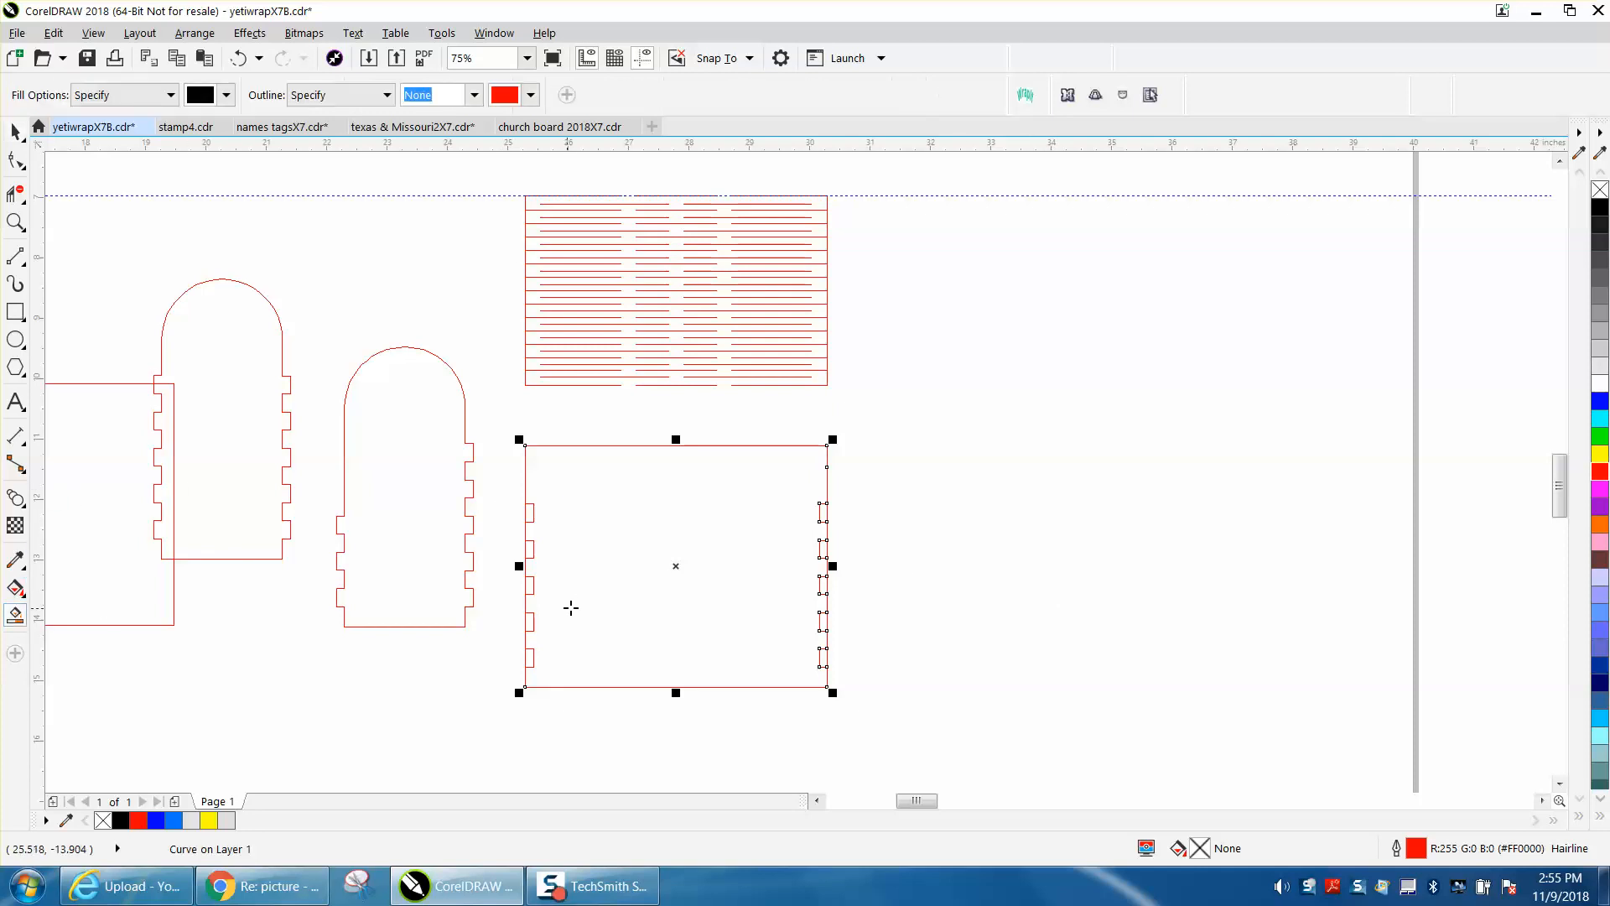
{"action": "left_click", "coordinate": [591, 591]}
{"action": "key", "text": "Right"}
{"action": "key", "text": "Right"}
{"action": "key", "text": "Right"}
{"action": "key", "text": "Right"}
{"action": "key", "text": "Right"}
{"action": "key", "text": "Right"}
{"action": "key", "text": "Right"}
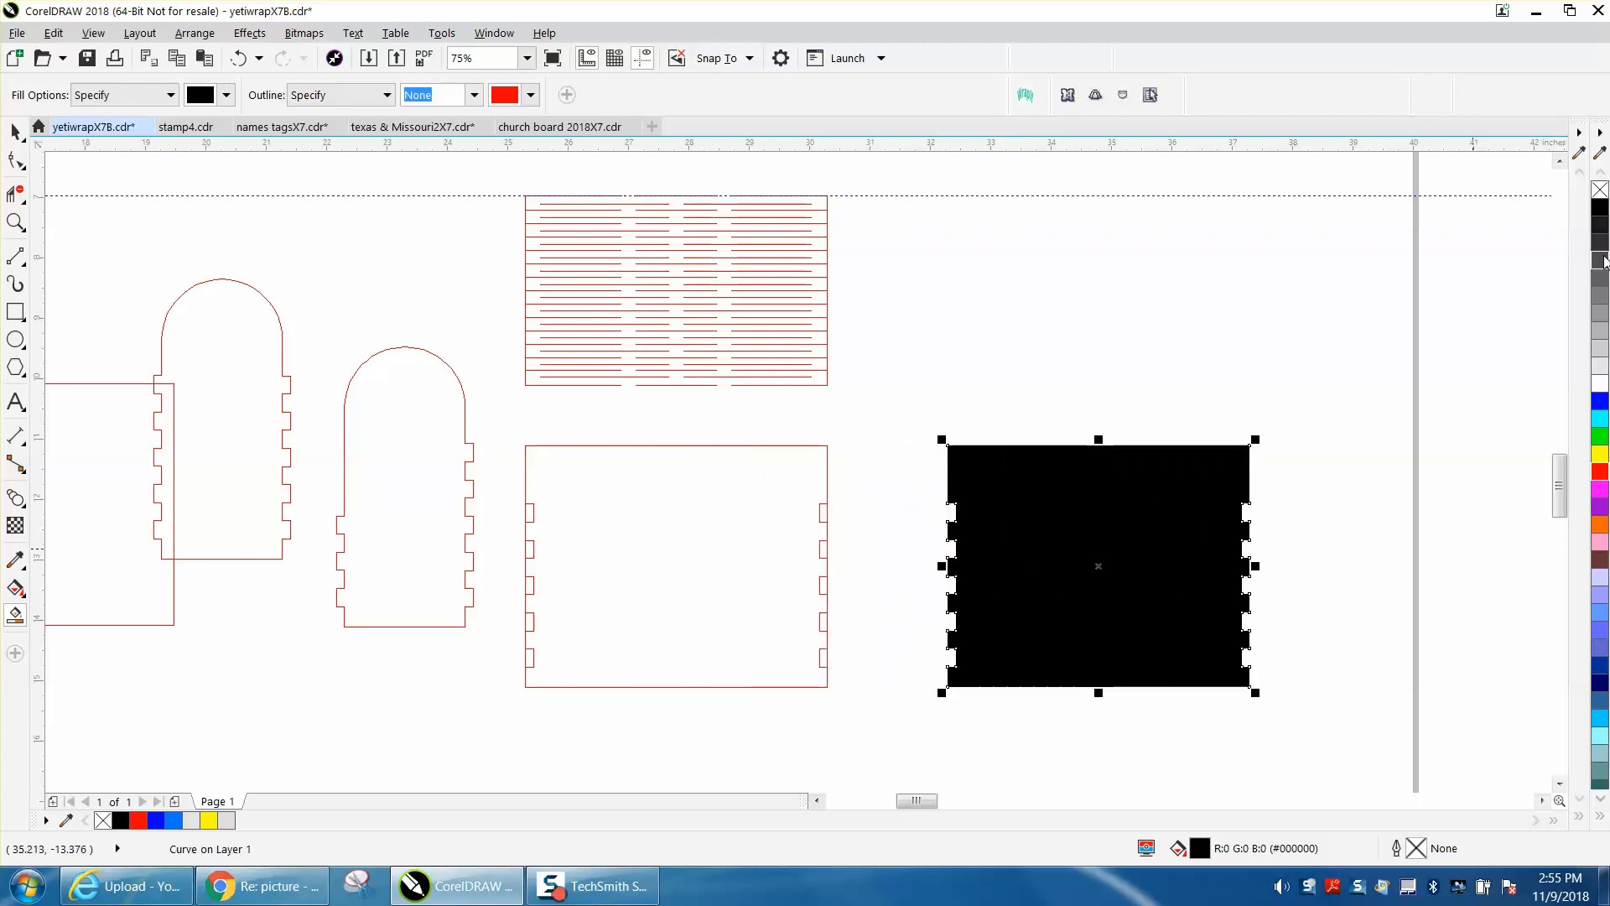
Step: Give the new double-notched panel no fill and a red outline, and delete the two overlapping original panels
{"action": "left_click", "coordinate": [1600, 191]}
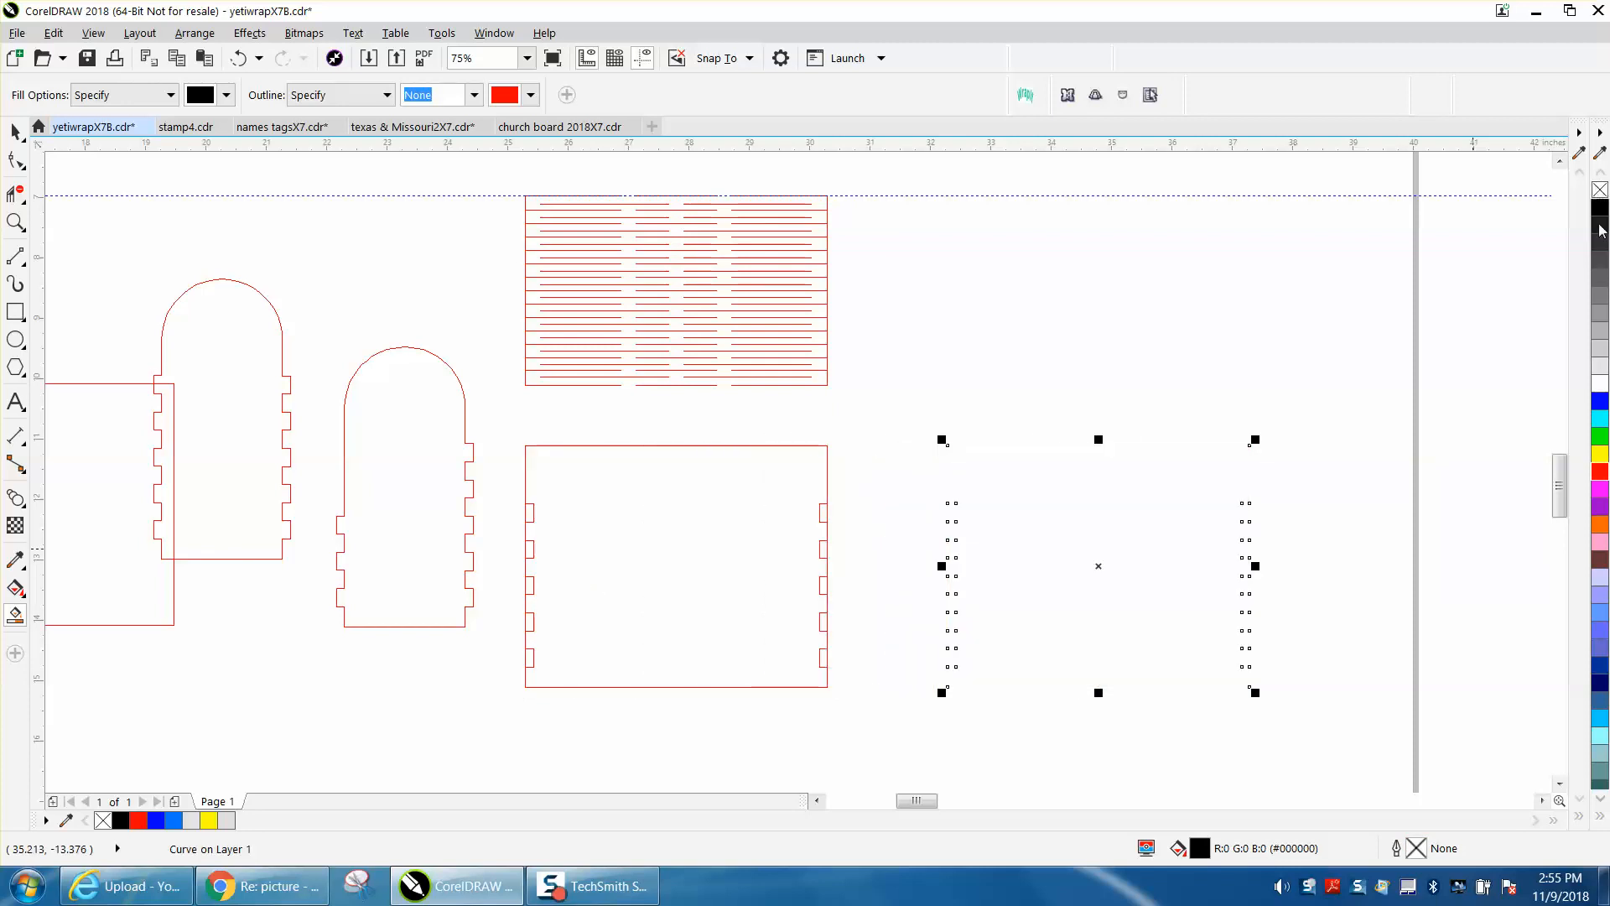
{"action": "right_click", "coordinate": [1599, 475]}
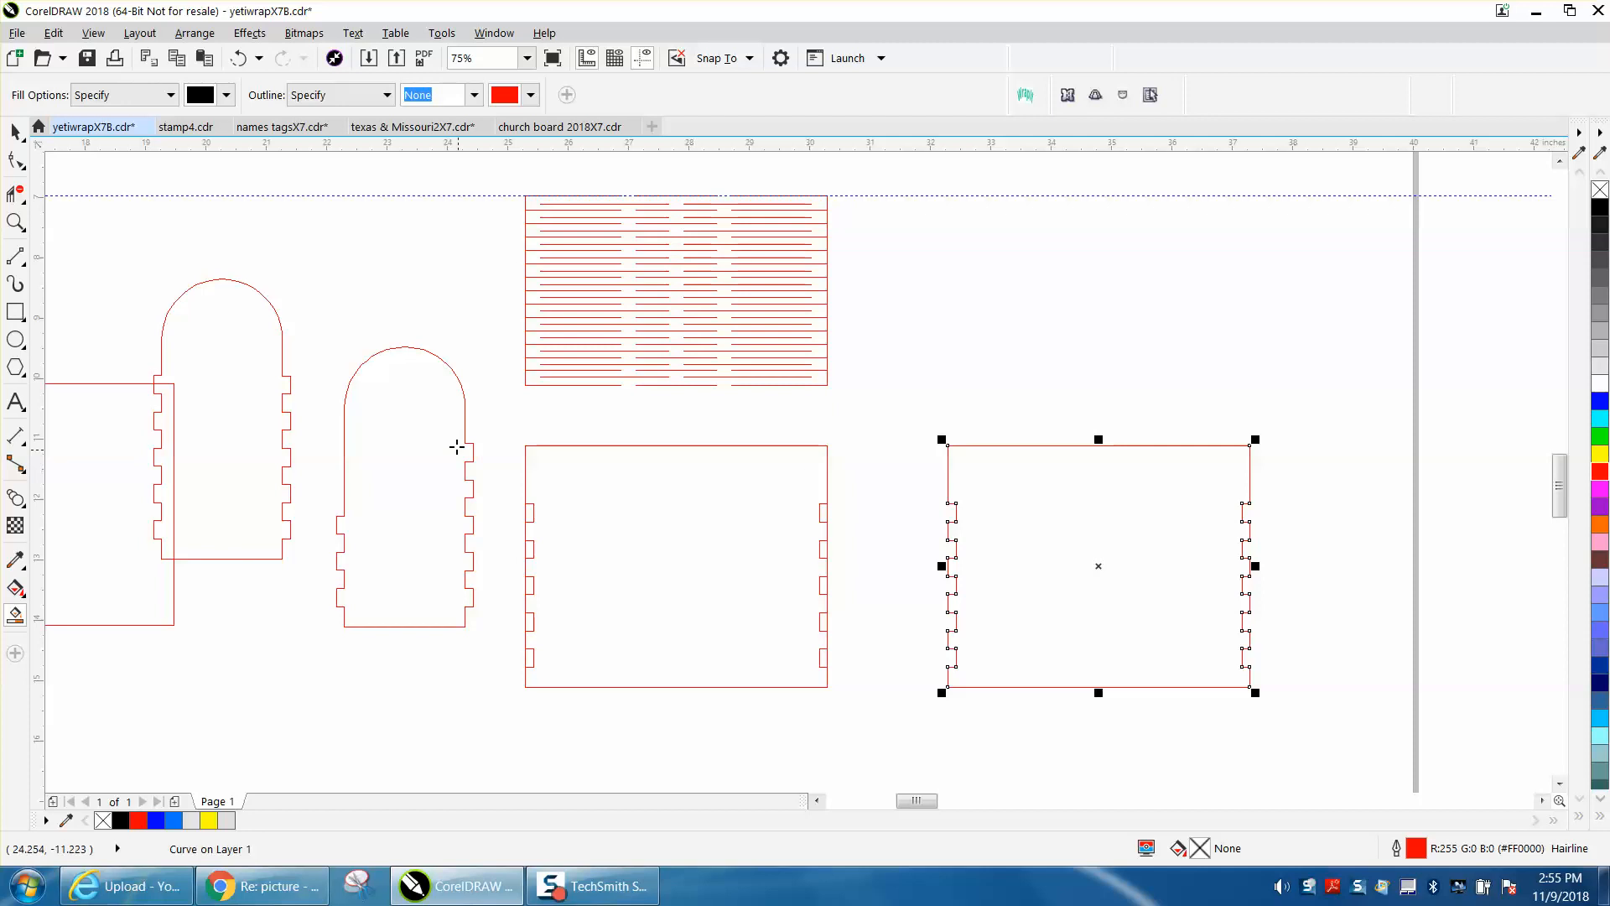
{"action": "left_click", "coordinate": [16, 134]}
{"action": "left_click_drag", "start_coordinate": [514, 439], "coordinate": [871, 707]}
{"action": "key", "text": "Delete"}
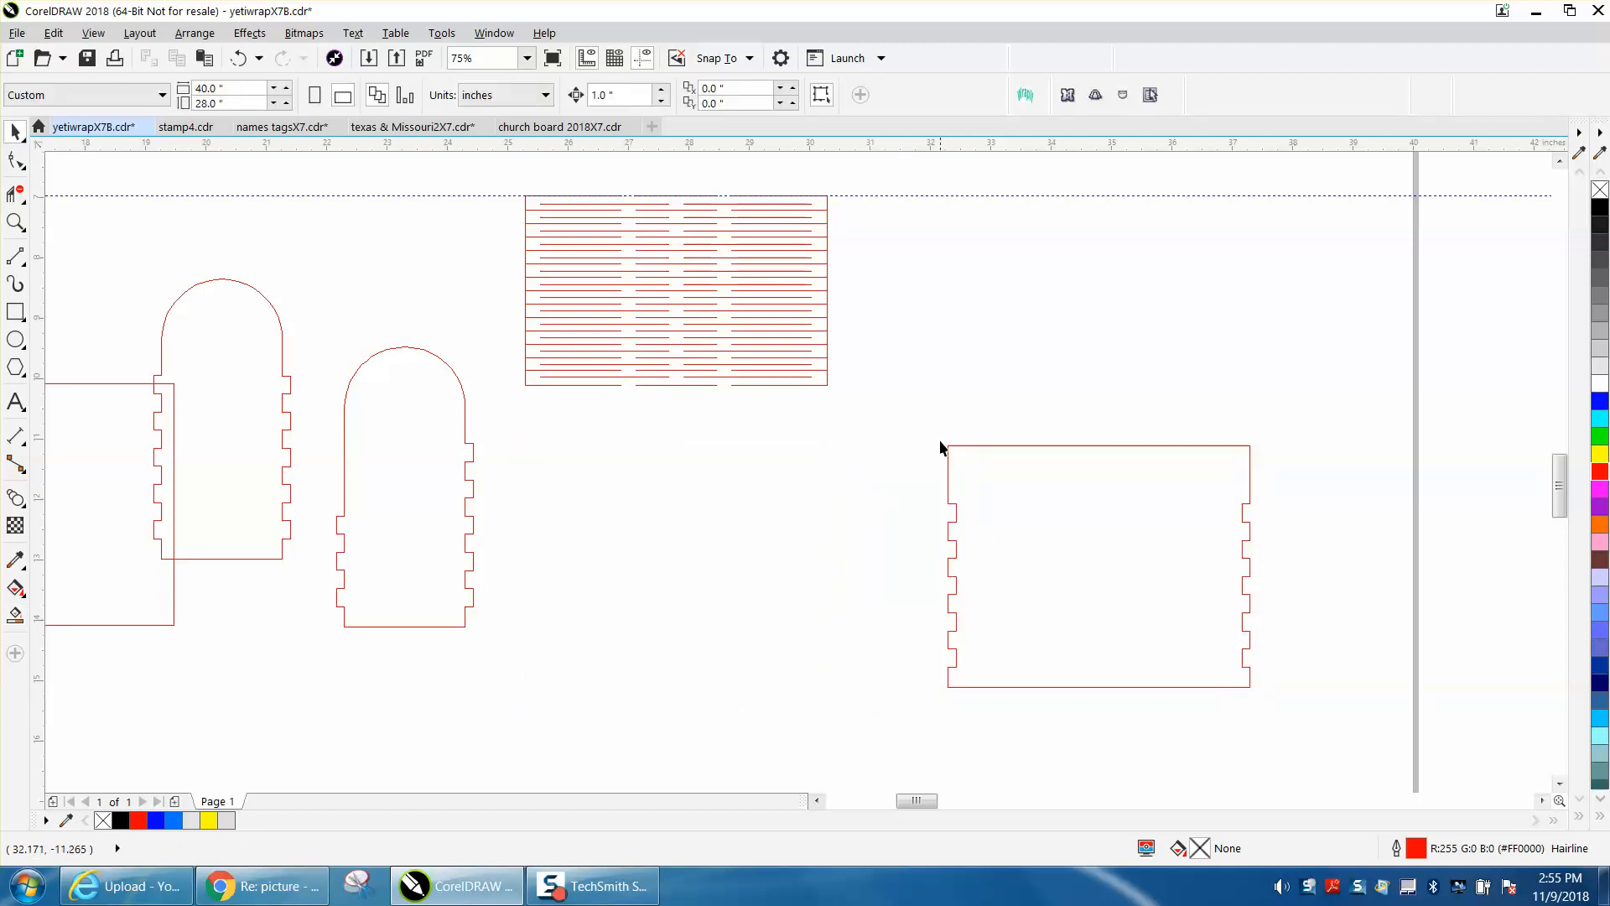
Step: Move the double-notched panel 7 inches left and 1 inch up so it meets the hinge line pattern
{"action": "left_click_drag", "start_coordinate": [983, 604], "coordinate": [1288, 712]}
{"action": "key", "text": "Left"}
{"action": "key", "text": "Left"}
{"action": "key", "text": "Left"}
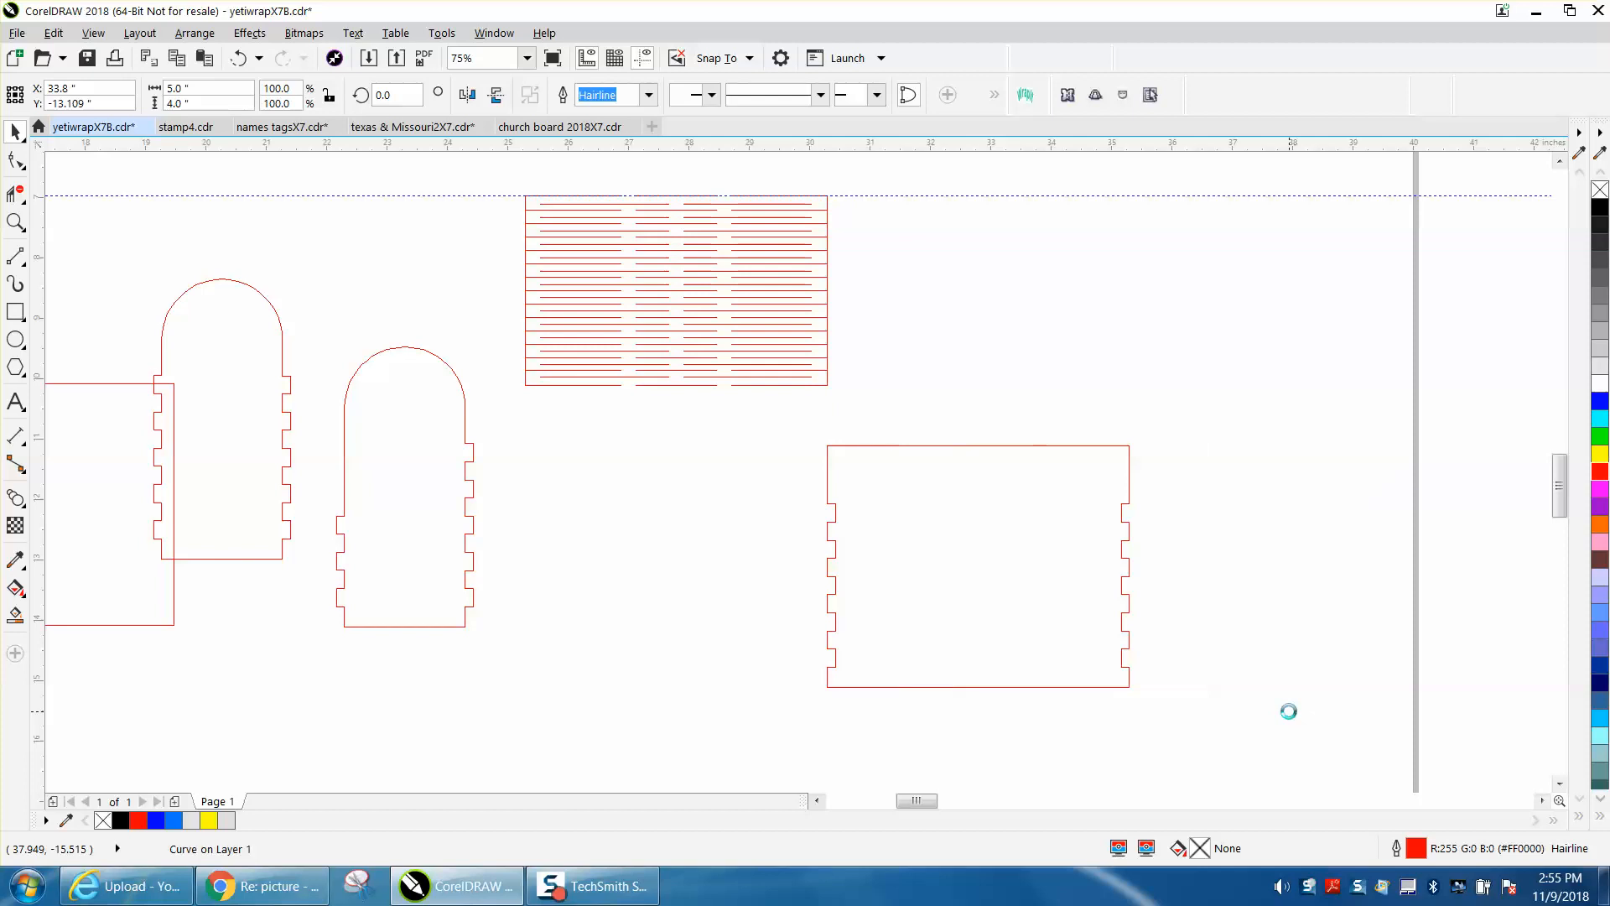
{"action": "key", "text": "Left"}
{"action": "key", "text": "Left"}
{"action": "key", "text": "Left"}
{"action": "key", "text": "Left"}
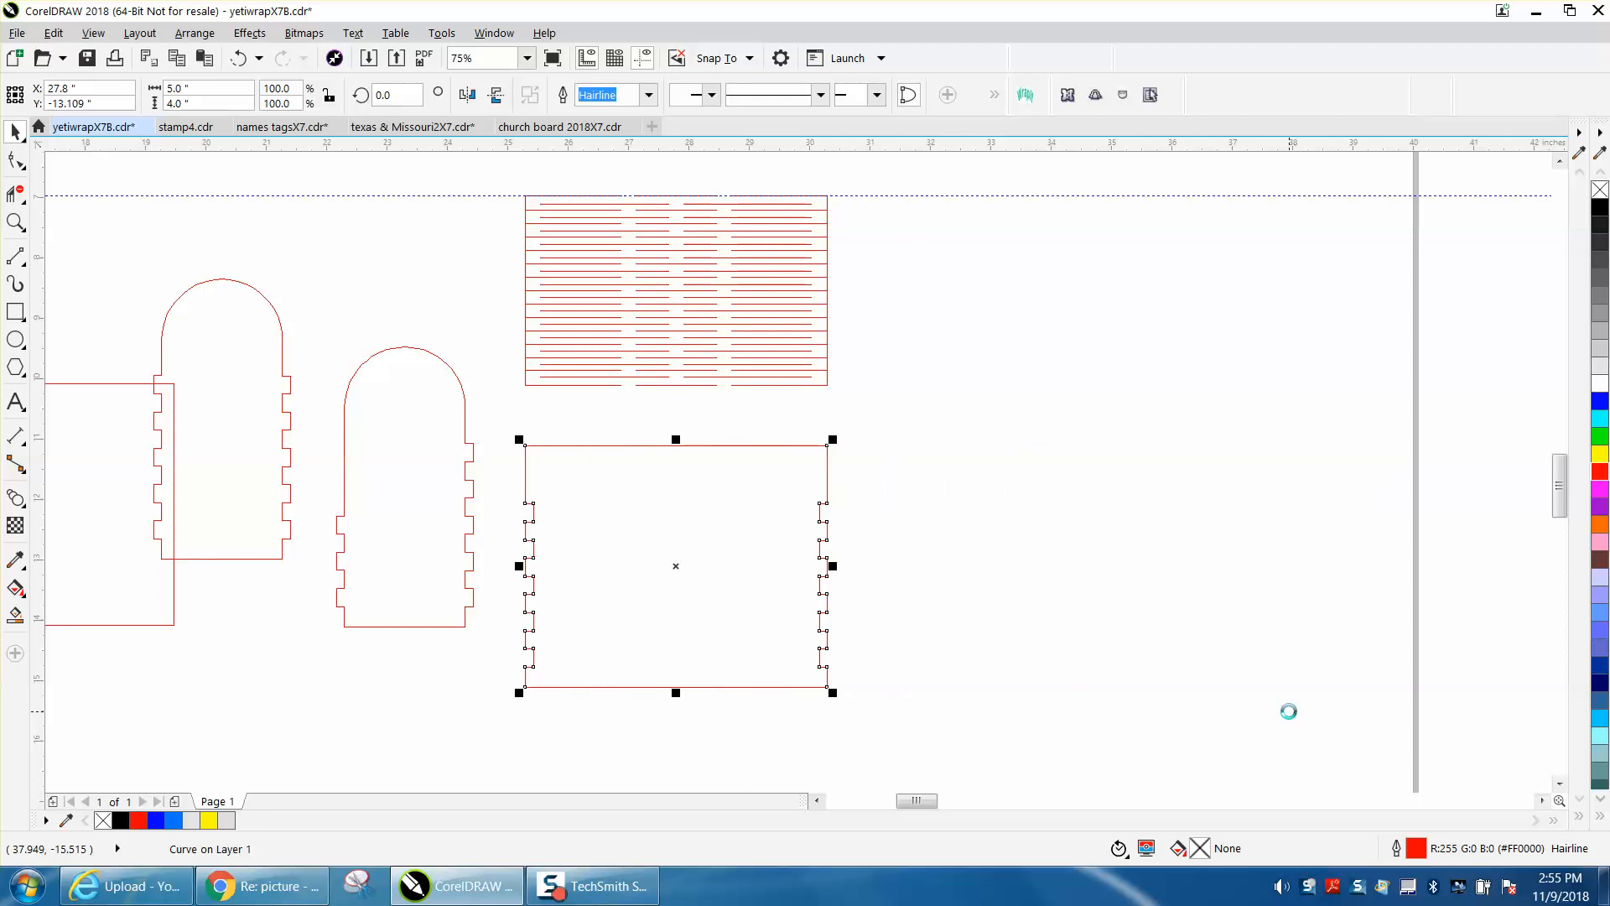
{"action": "key", "text": "Up"}
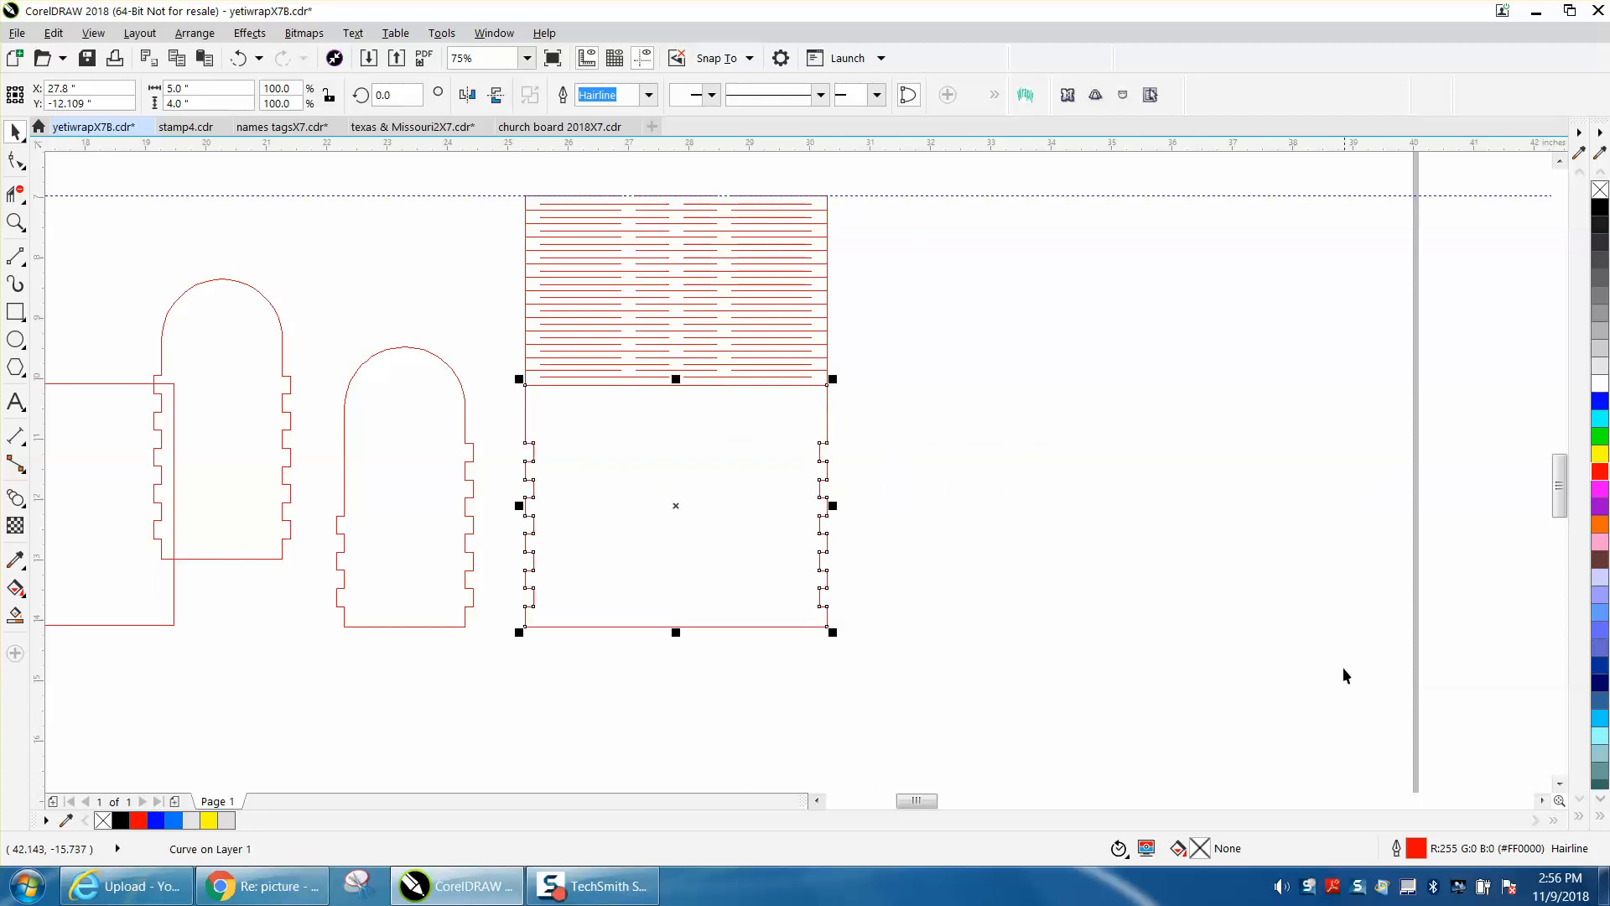
Step: Delete all segments of the horizontal line between the hinge pattern and the notched panel with Virtual Segment Delete
{"action": "left_click", "coordinate": [15, 223]}
{"action": "left_click_drag", "start_coordinate": [503, 344], "coordinate": [879, 436]}
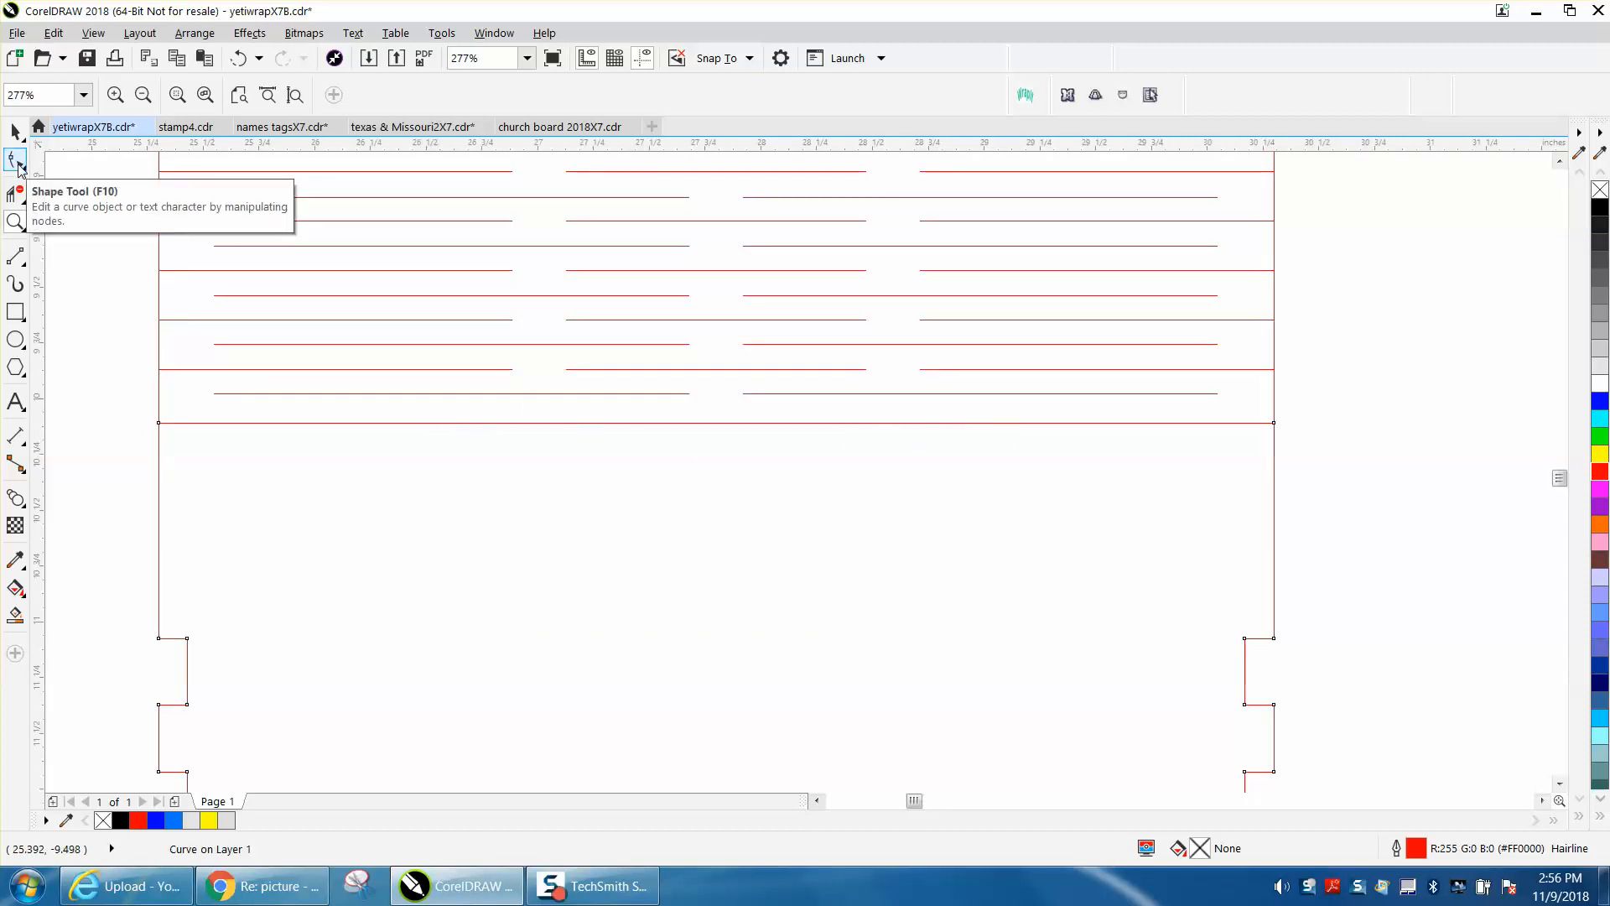
{"action": "left_click", "coordinate": [17, 193]}
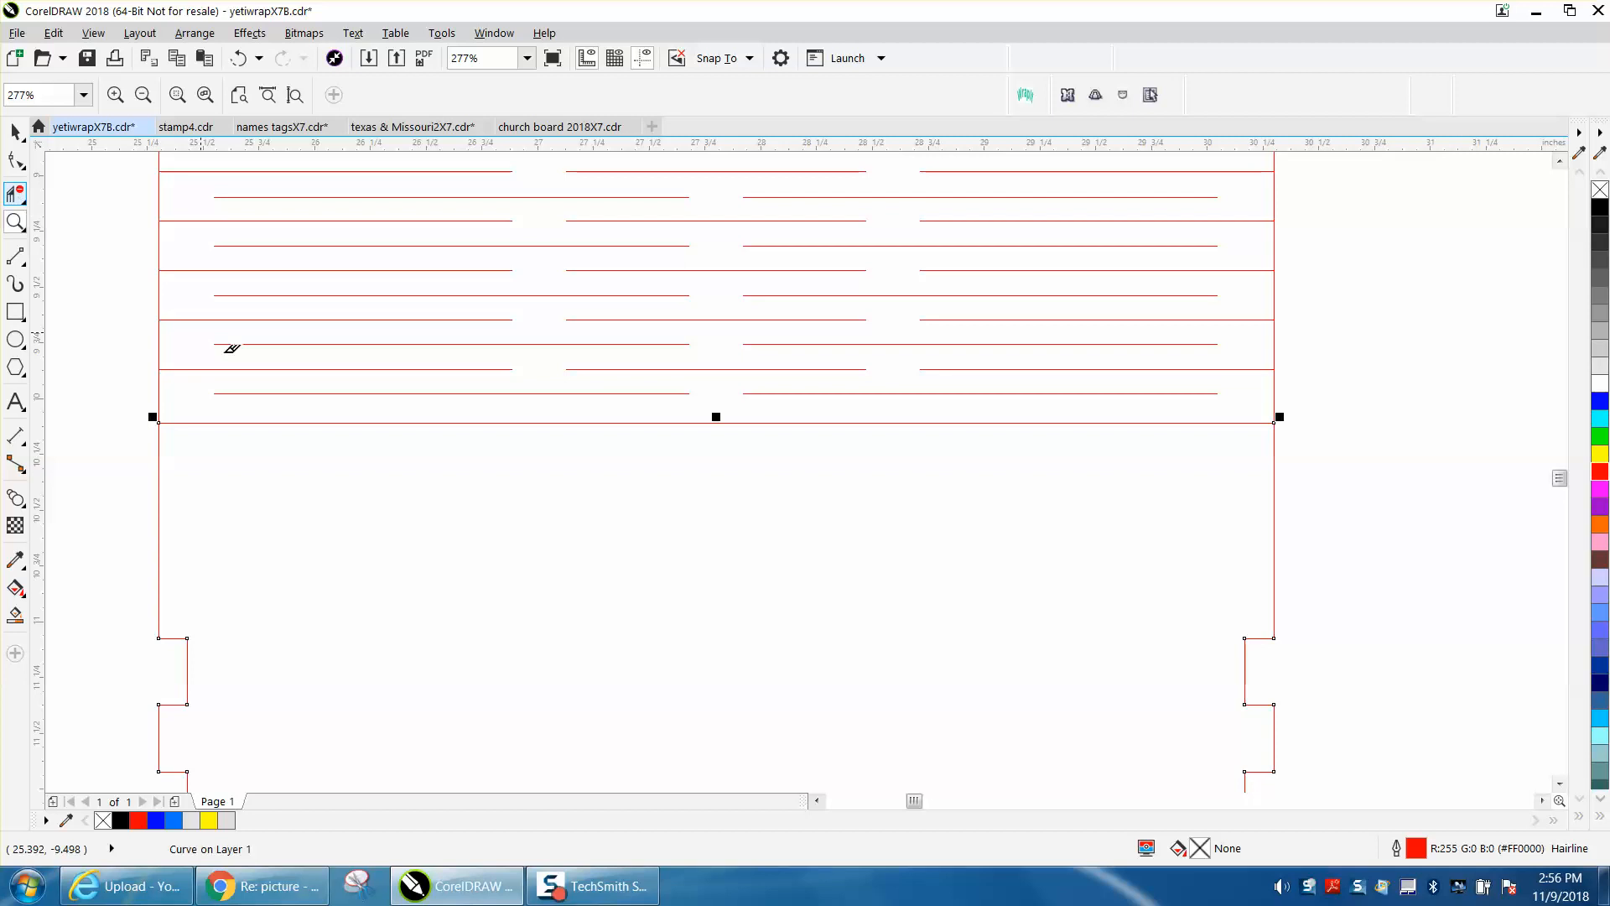
{"action": "left_click", "coordinate": [282, 421]}
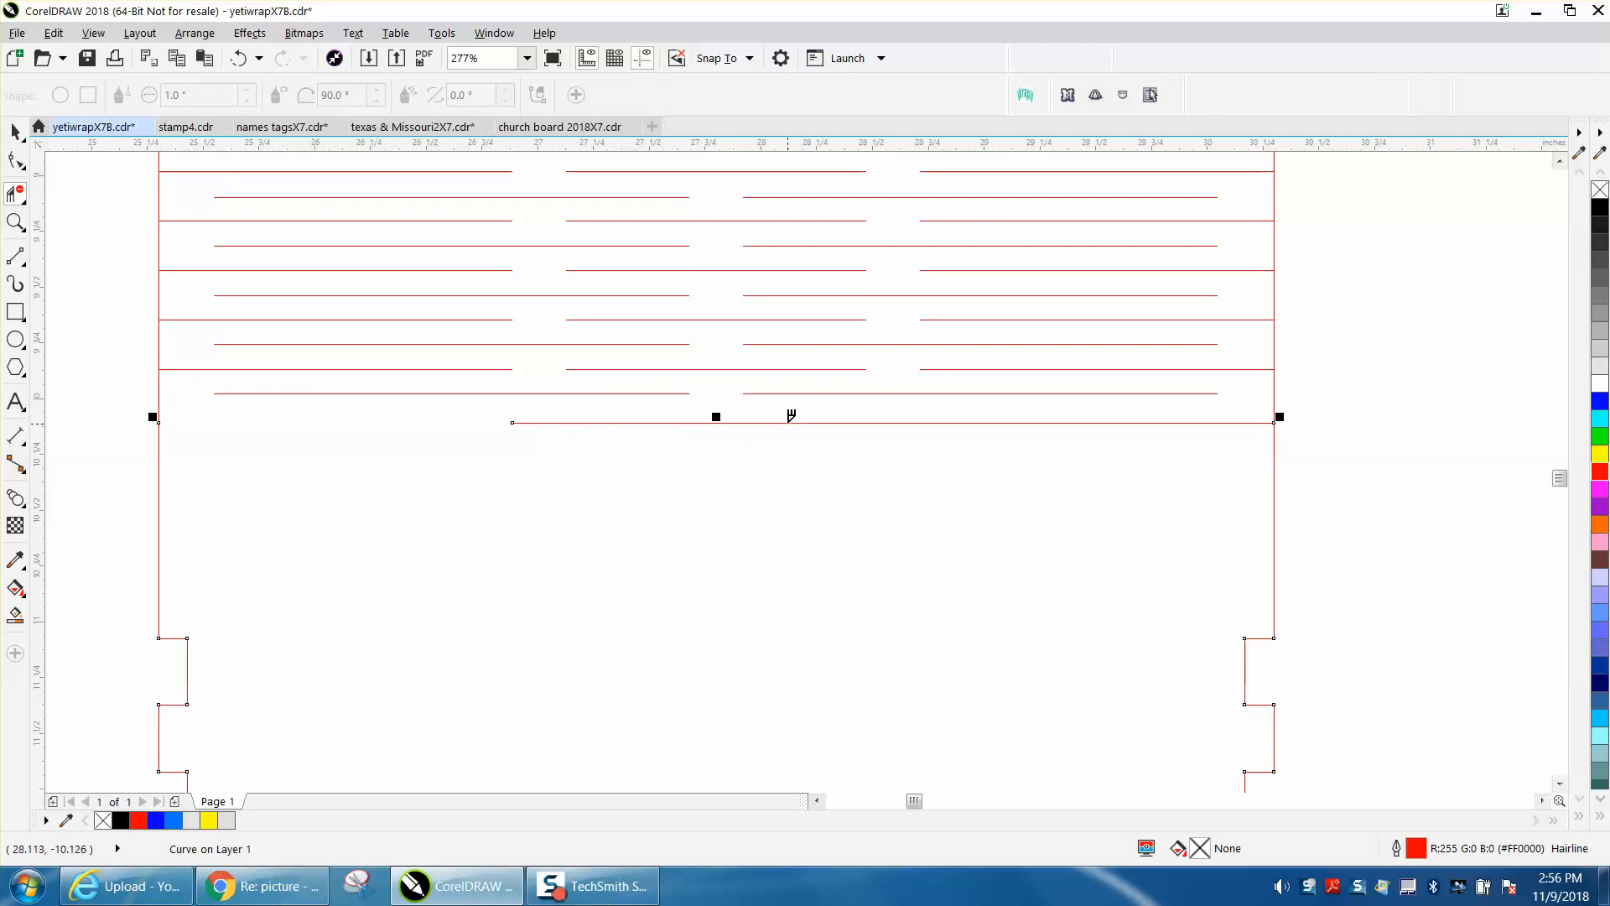
{"action": "left_click", "coordinate": [795, 422]}
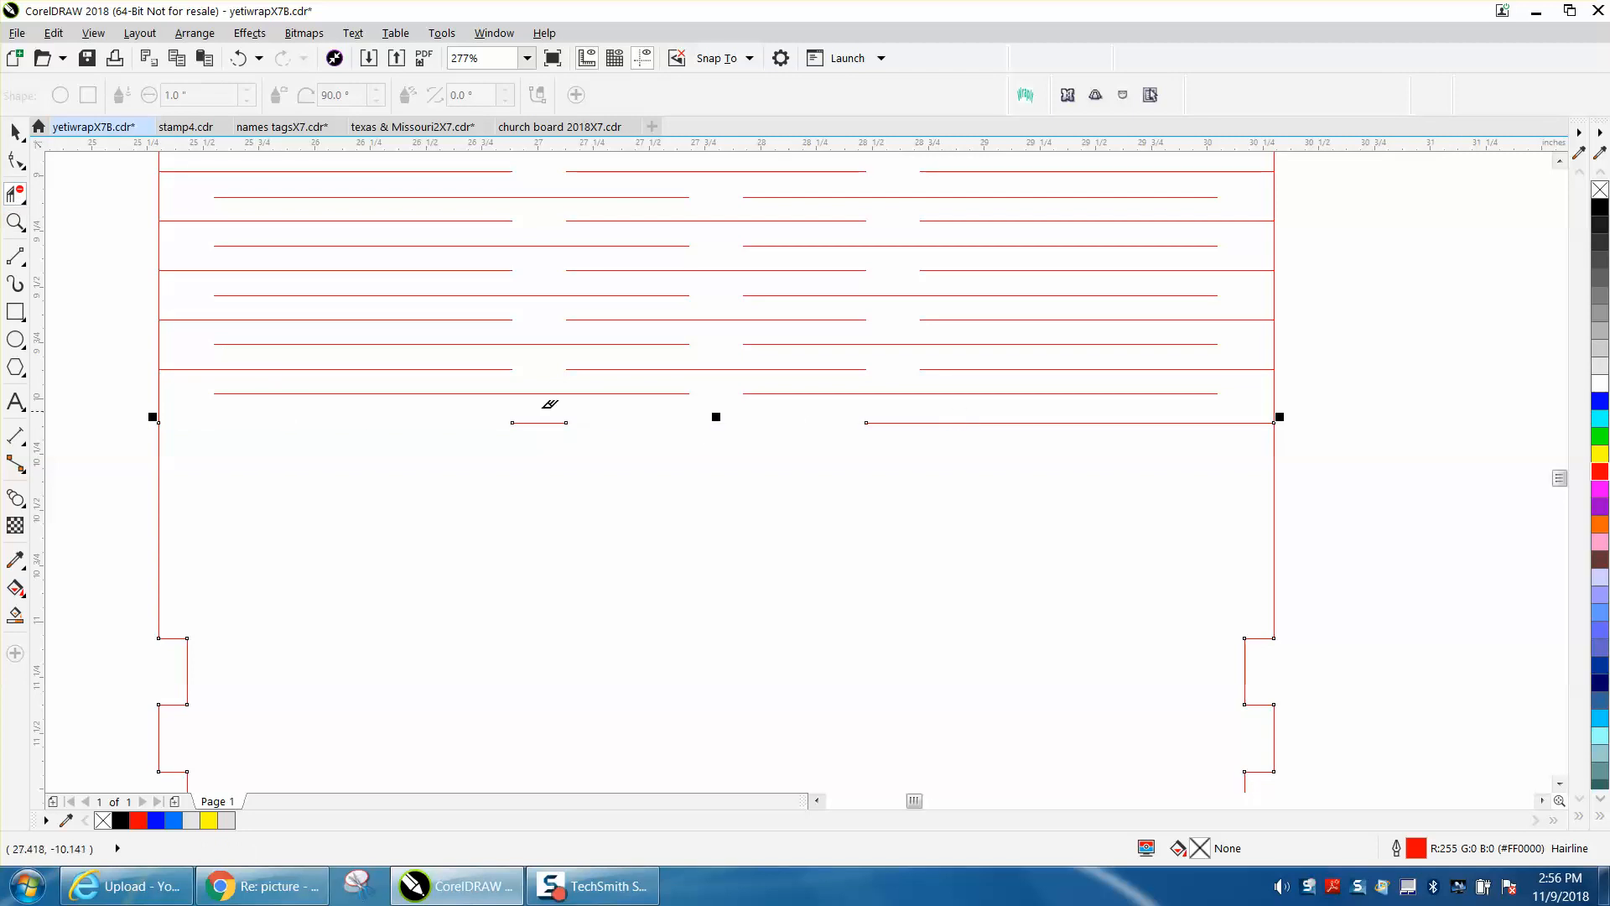
{"action": "left_click_drag", "start_coordinate": [490, 416], "coordinate": [1223, 445]}
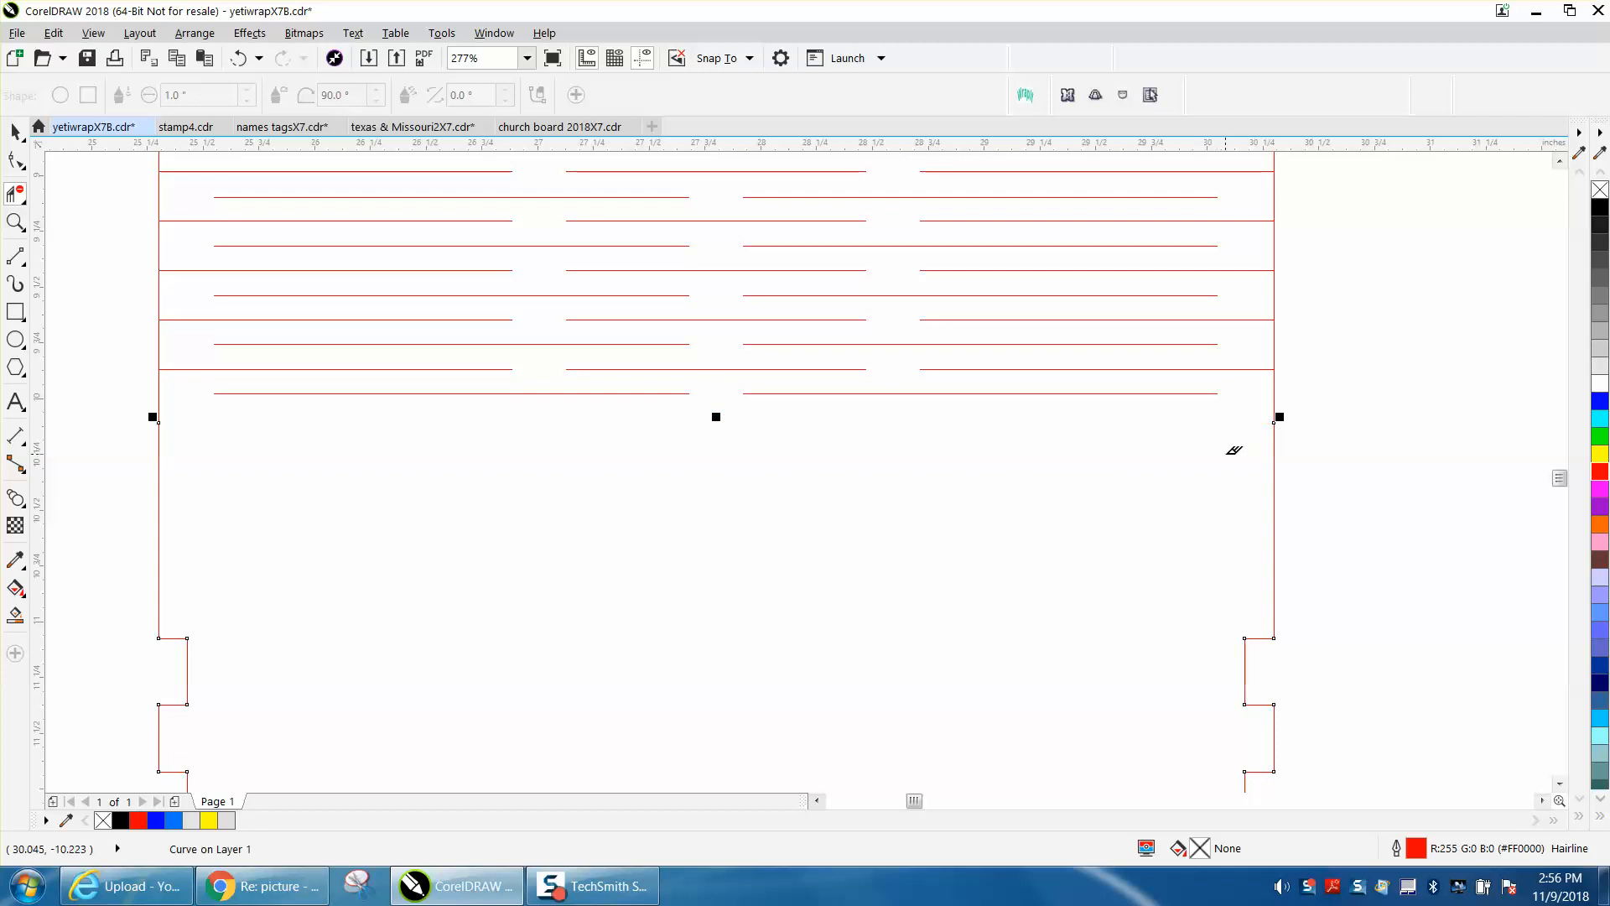
{"action": "left_click", "coordinate": [80, 198]}
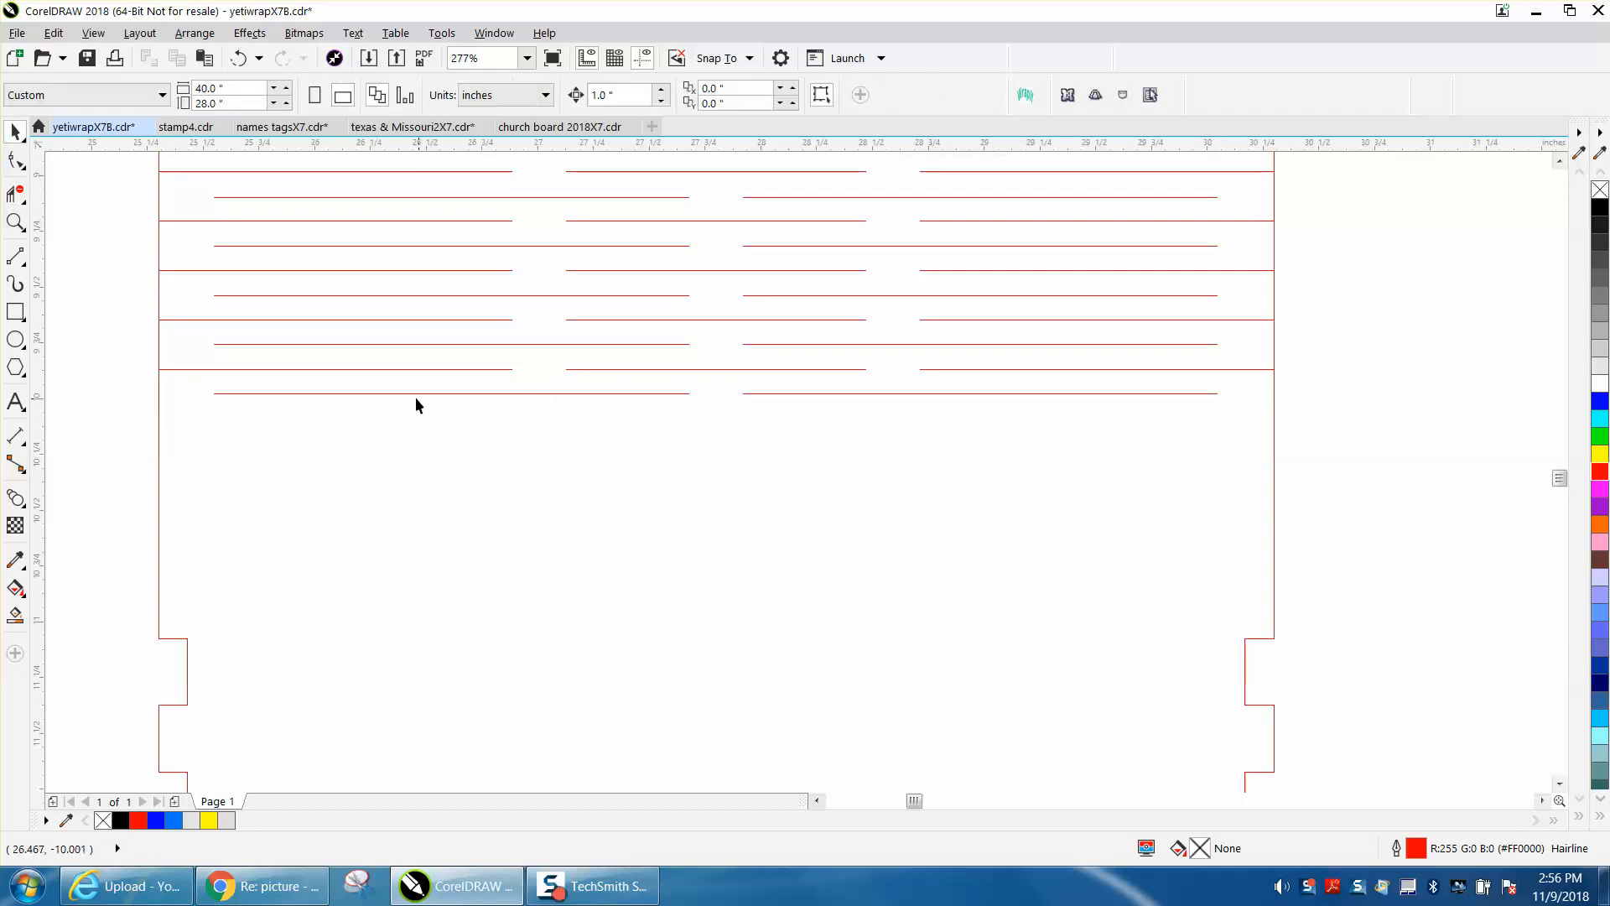
Step: Select the complete double-notched side panel together with all its hinge lines
{"action": "scroll", "coordinate": [611, 396], "scroll_direction": "down", "scroll_amount": 5}
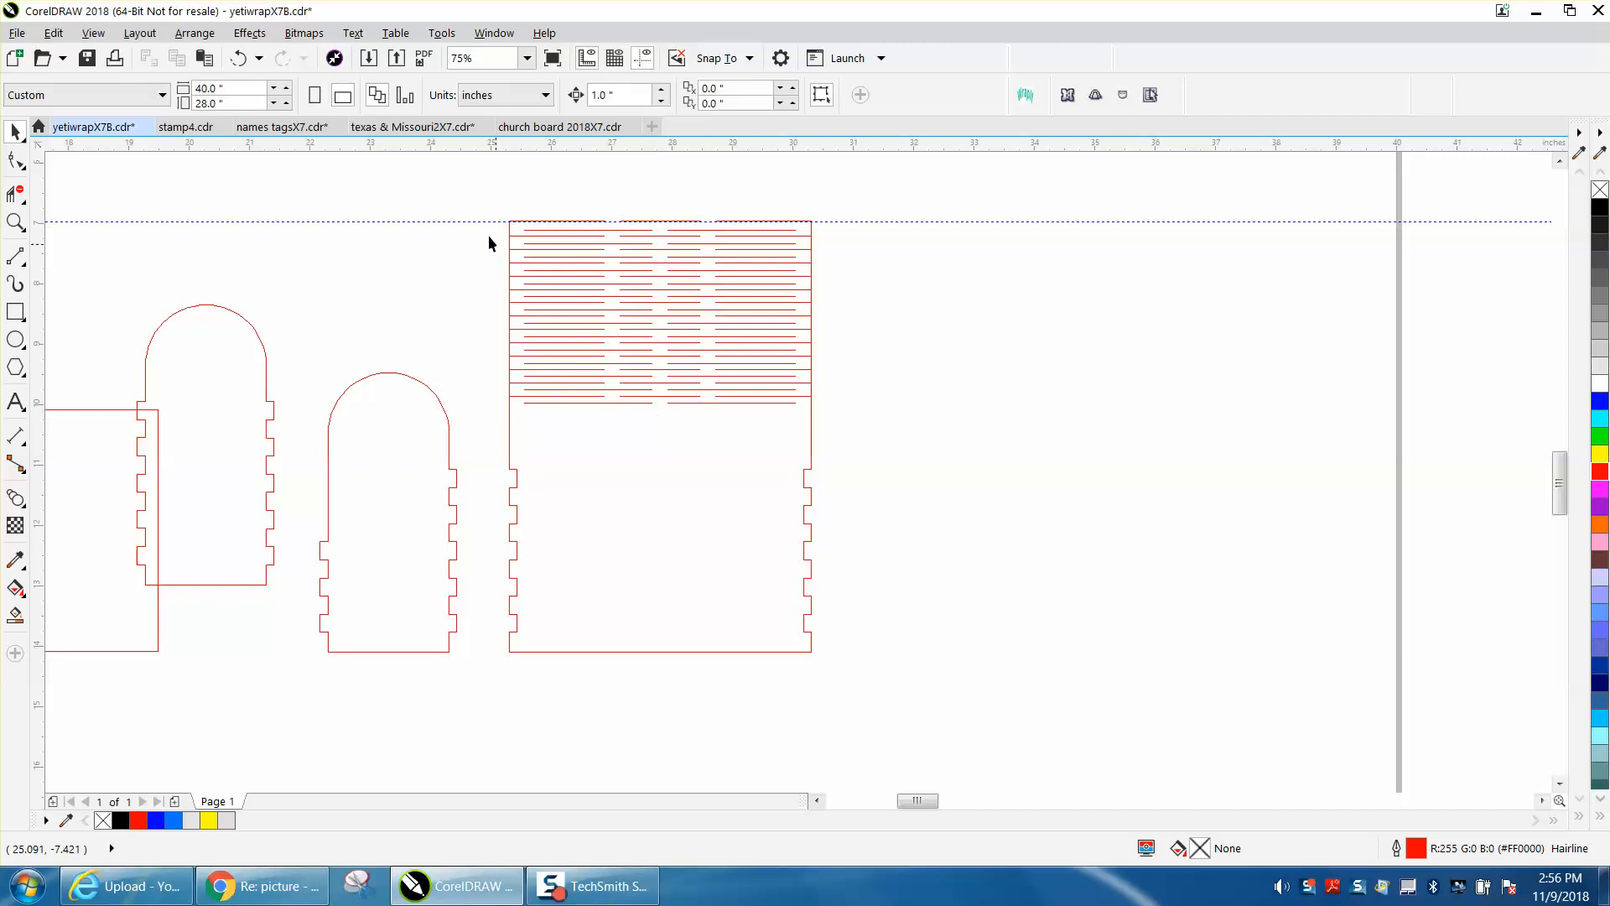
{"action": "left_click_drag", "start_coordinate": [788, 663], "coordinate": [862, 676]}
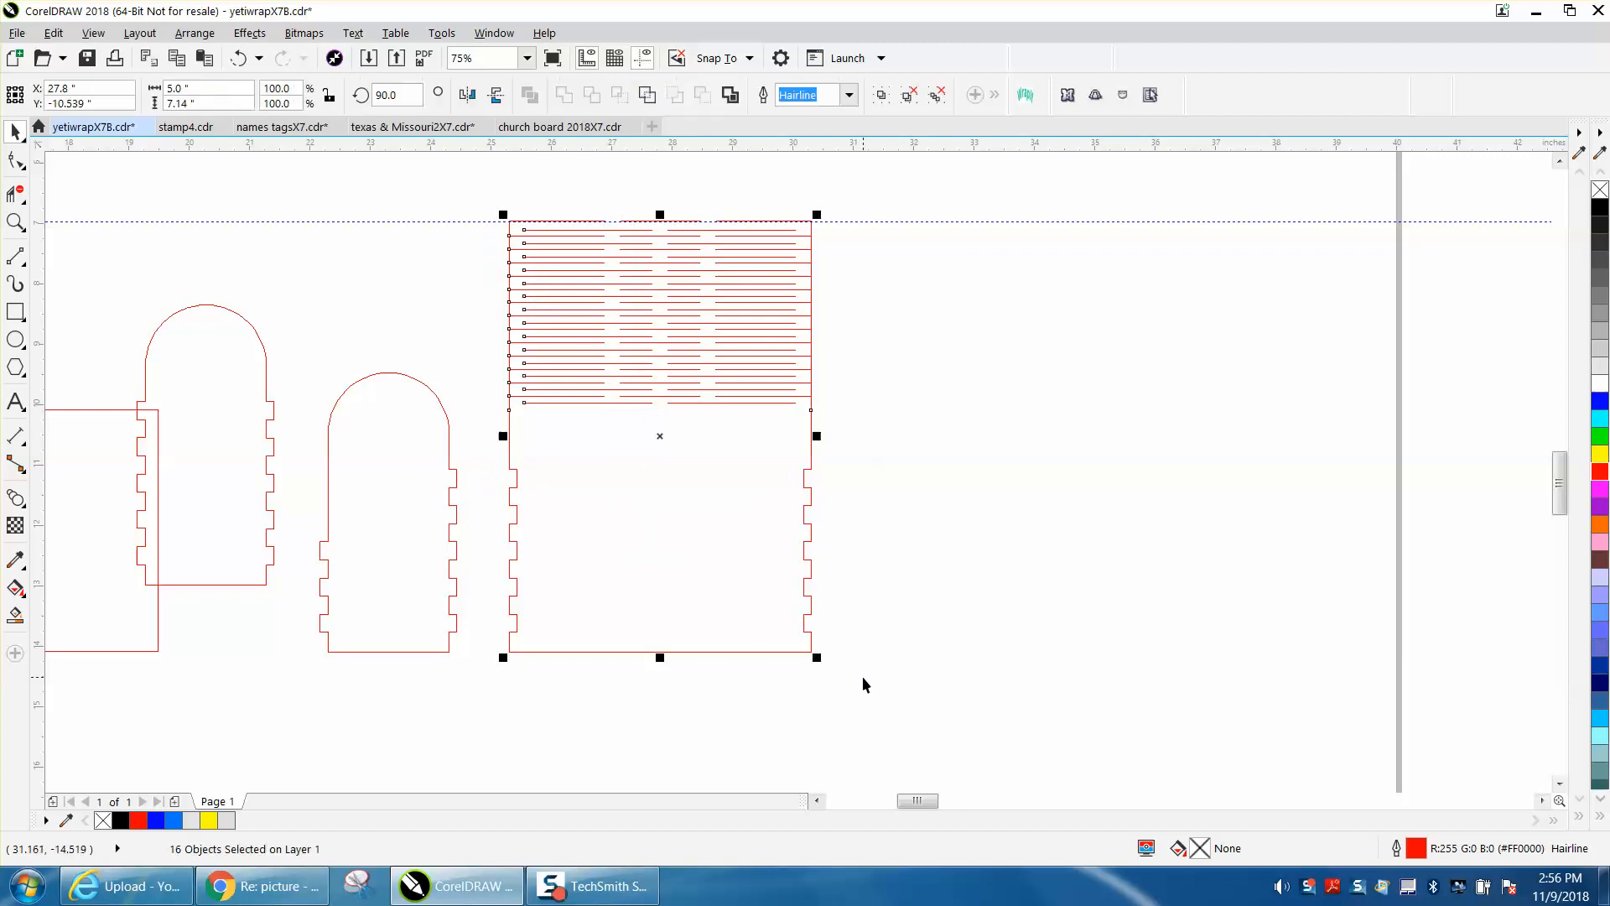